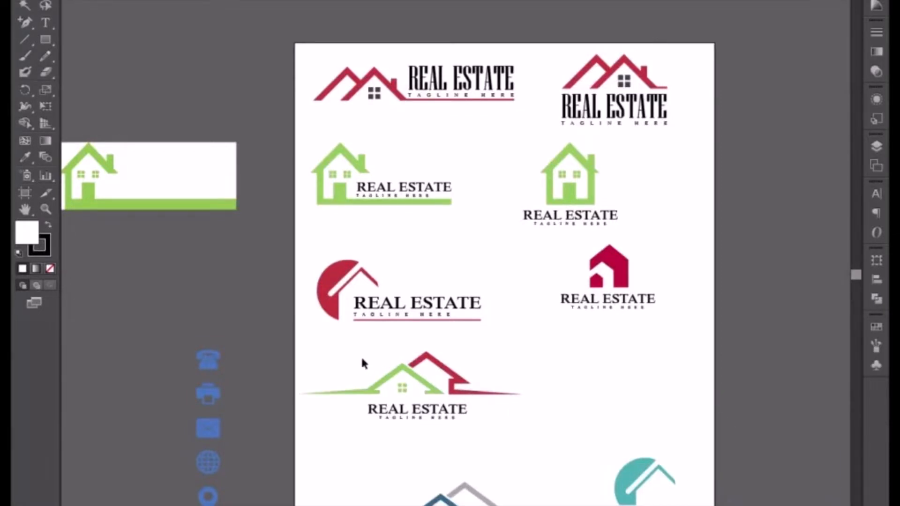
- Bring the green-and-red roof Real Estate logo with its tagline to just above the first travel banner
mouse_move(362, 359)
left_mouse_down()
mouse_move(459, 441)
mouse_move(494, 435)
left_mouse_up()
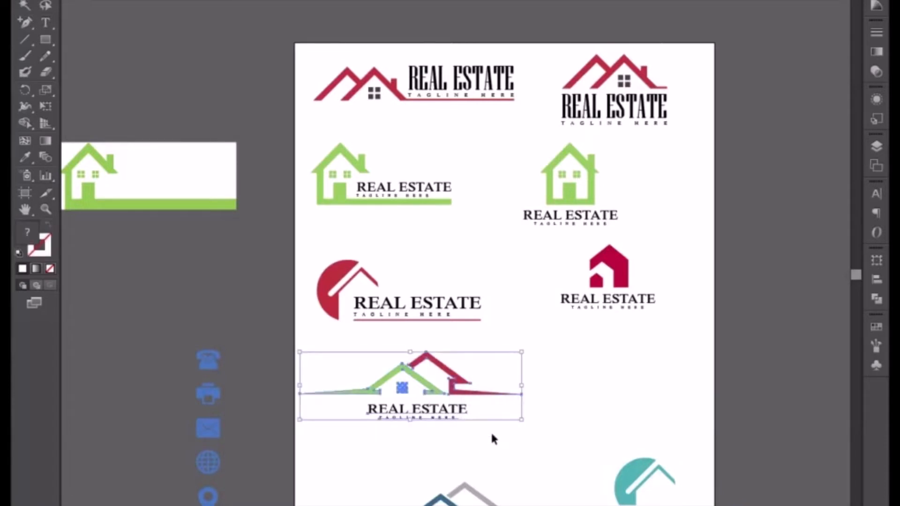
left_click_drag(402, 389, 282, 80)
left_click_drag(271, 30, 368, 220)
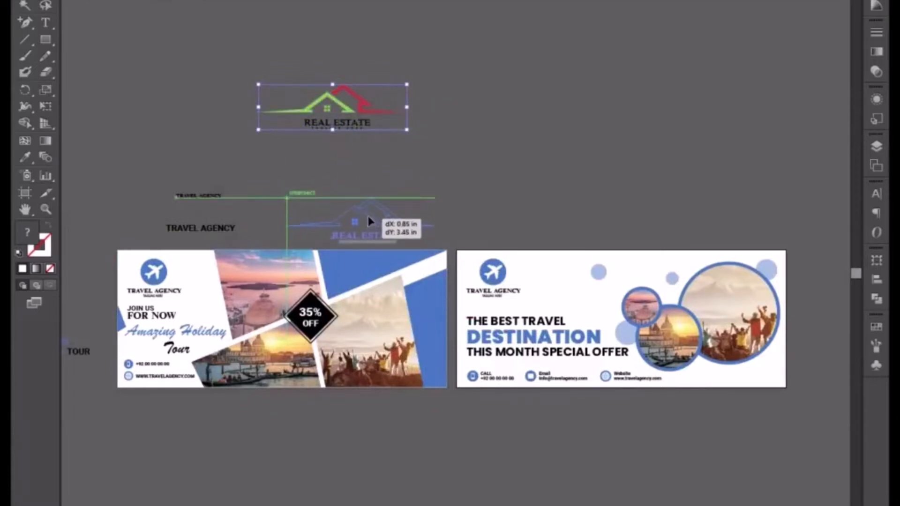
left_click(497, 176)
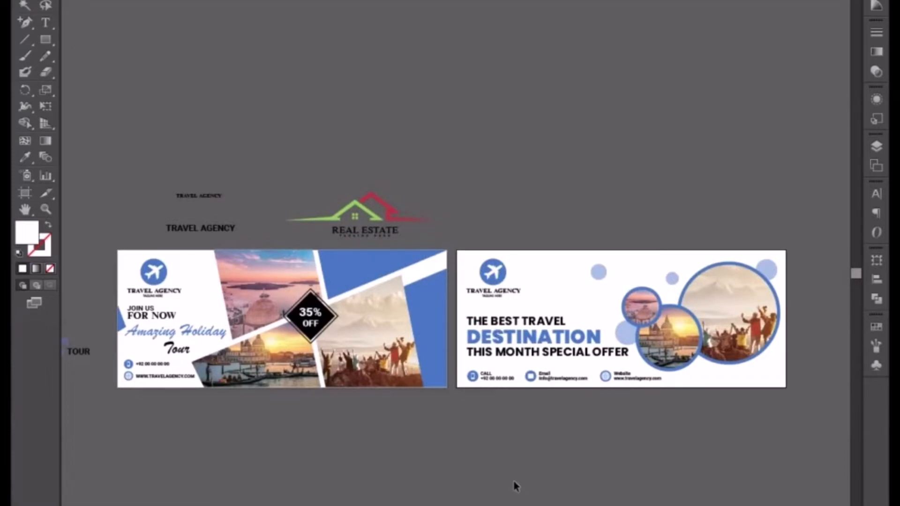
- Move the "35% OFF" text out of the black diamond to the empty area below the first banner
left_click_drag(280, 470, 390, 449)
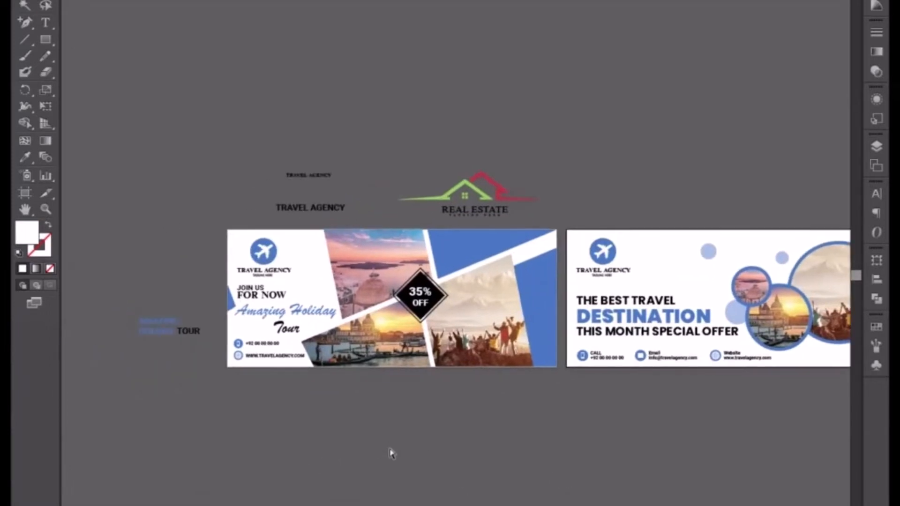
key("ctrl+equal")
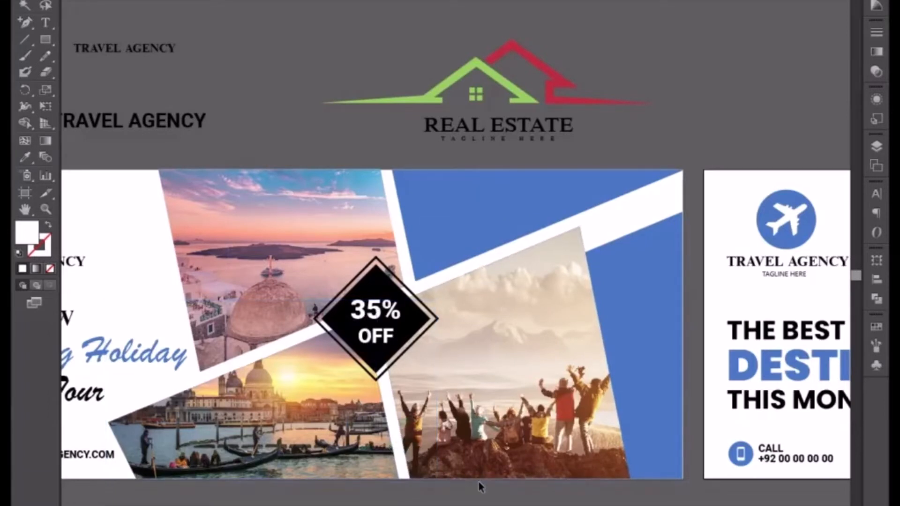
left_click_drag(371, 329, 484, 315)
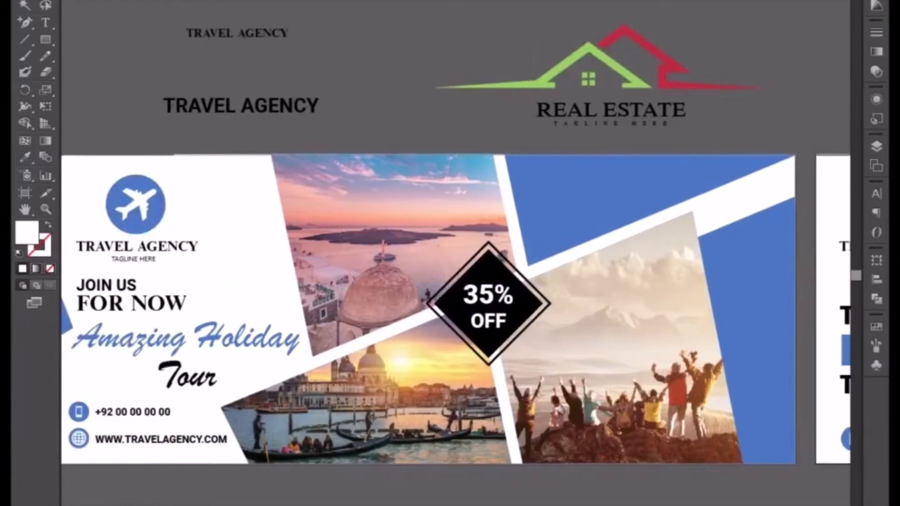
left_click(486, 303)
left_click(531, 318, "shift")
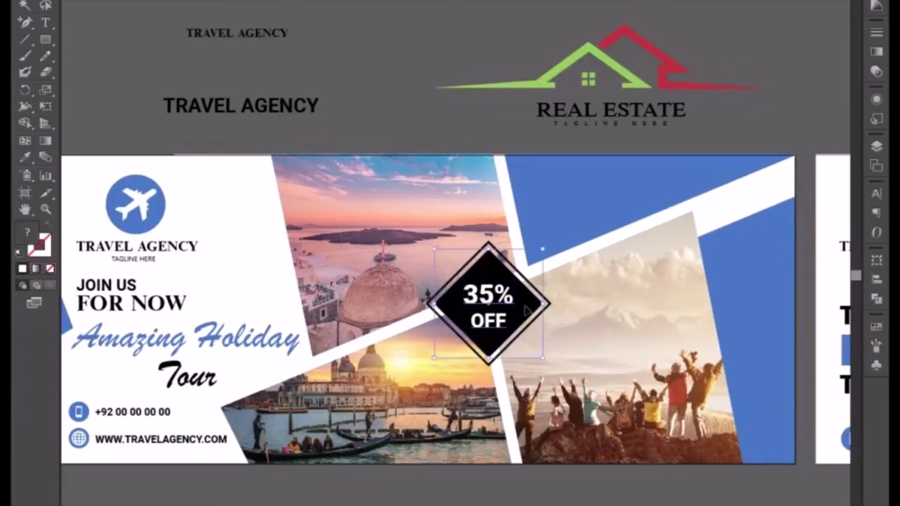
left_click(469, 501)
left_click(498, 303)
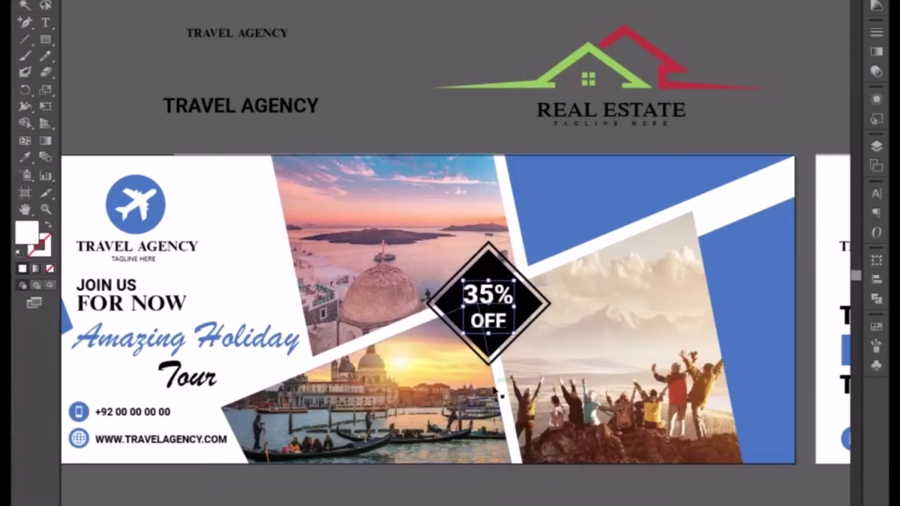
scroll(497, 199, "down", 2)
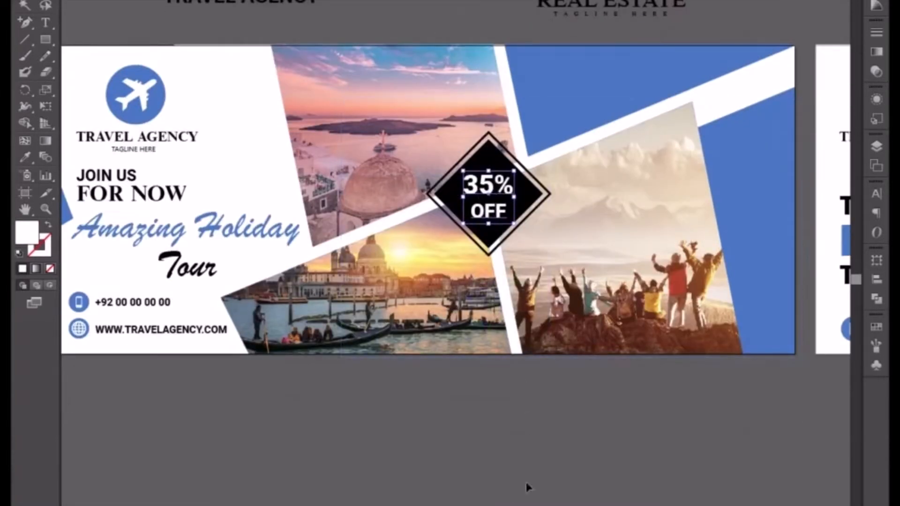
left_click_drag(486, 192, 485, 434)
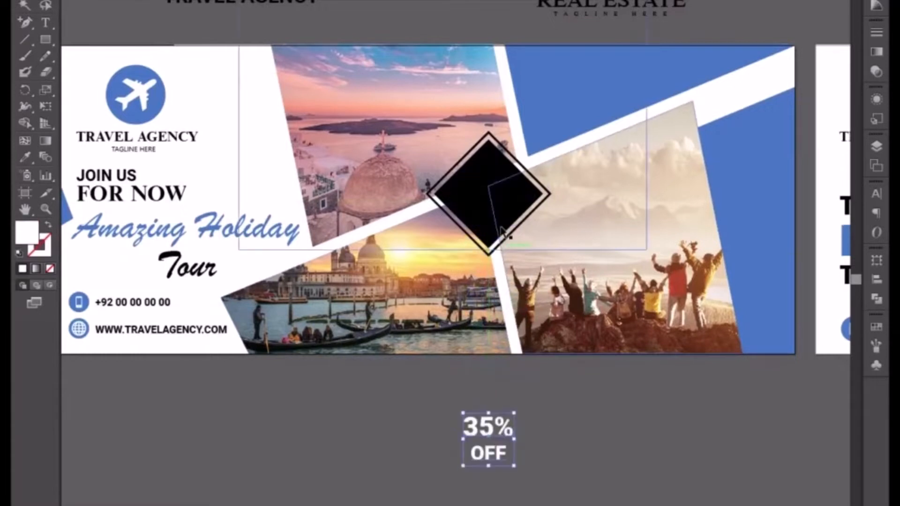
- Delete the black diamond and its diamond outline from the first banner
left_click(499, 214)
key("Delete")
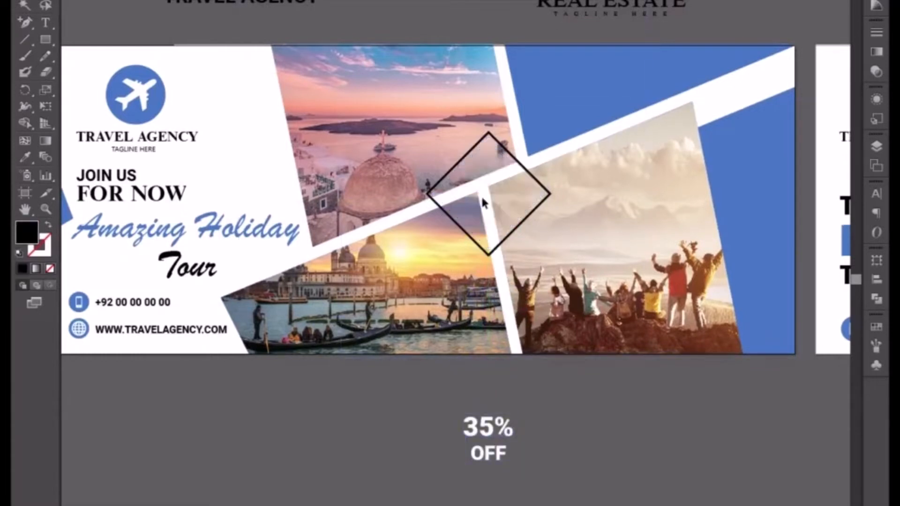
left_click(453, 222)
key("Delete")
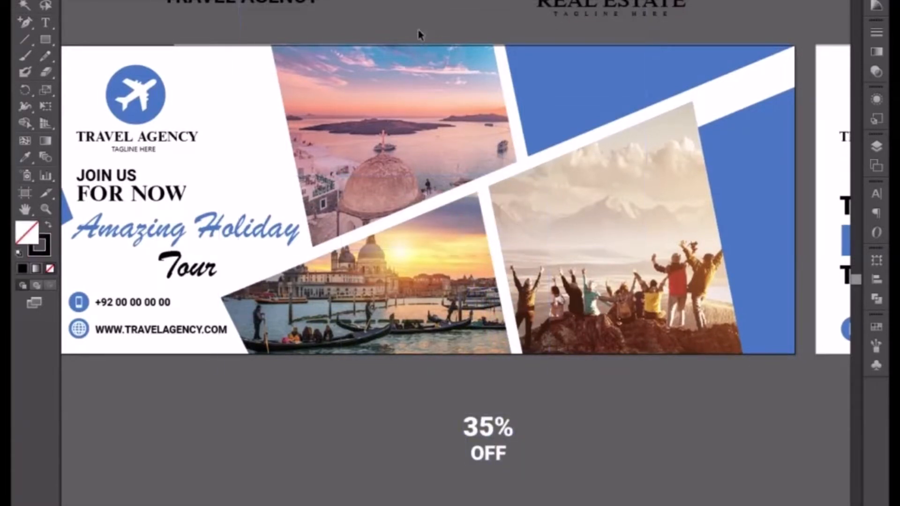
- Delete the three travel photos and the blue background shapes from the first banner
left_click_drag(419, 31, 566, 369)
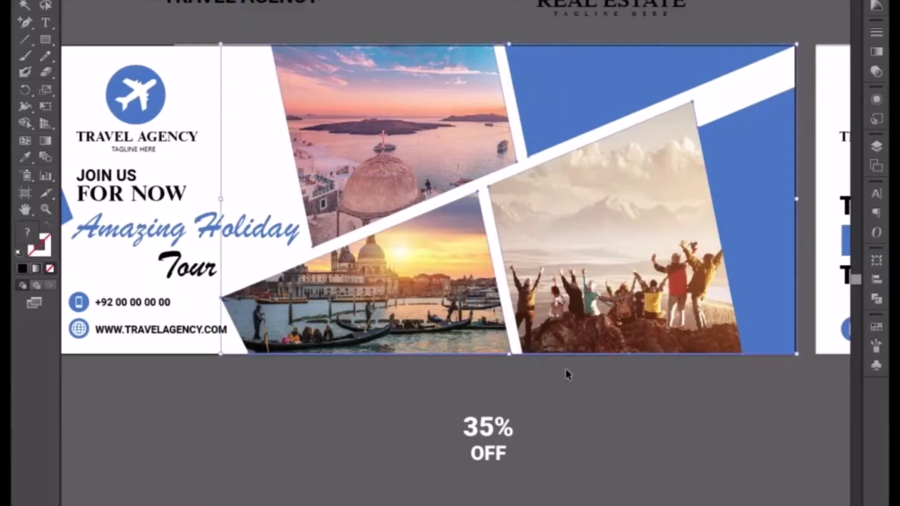
key("Delete")
left_click(773, 286)
key("Delete")
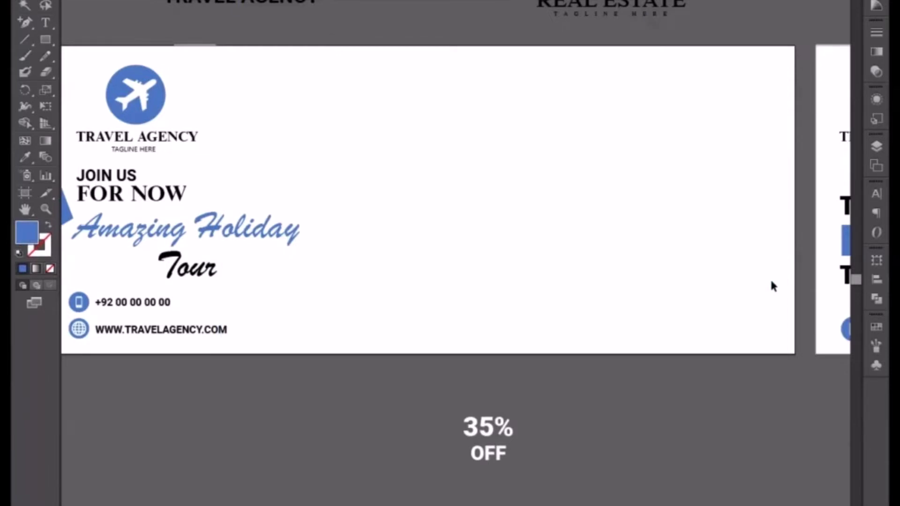
- Draw a blue full-height rectangle from the first banner's top-right corner, covering about its right half
left_click_drag(425, 313, 476, 328)
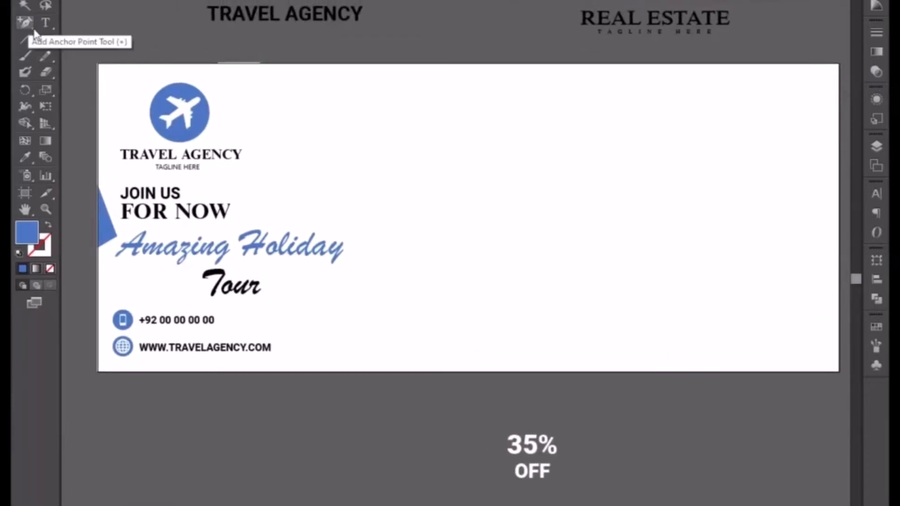
left_click_drag(56, 40, 79, 39)
left_click_drag(693, 145, 554, 121)
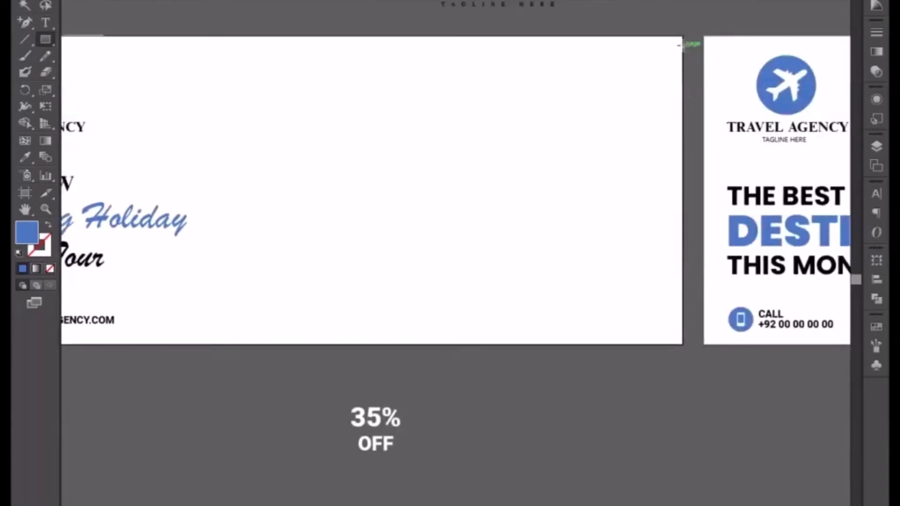
left_click_drag(683, 34, 324, 345)
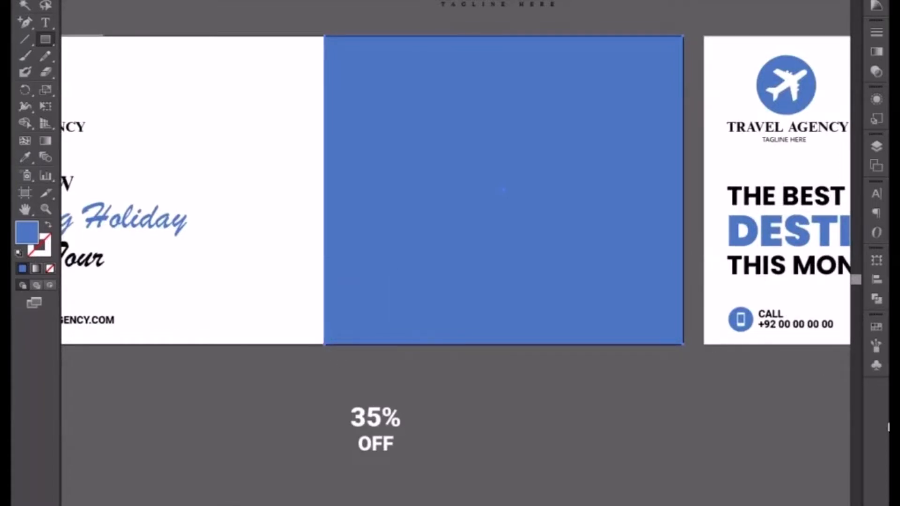
- Slant the blue rectangle's left edge by shifting its top-left corner outward to the left
scroll(475, 419, "left", 2)
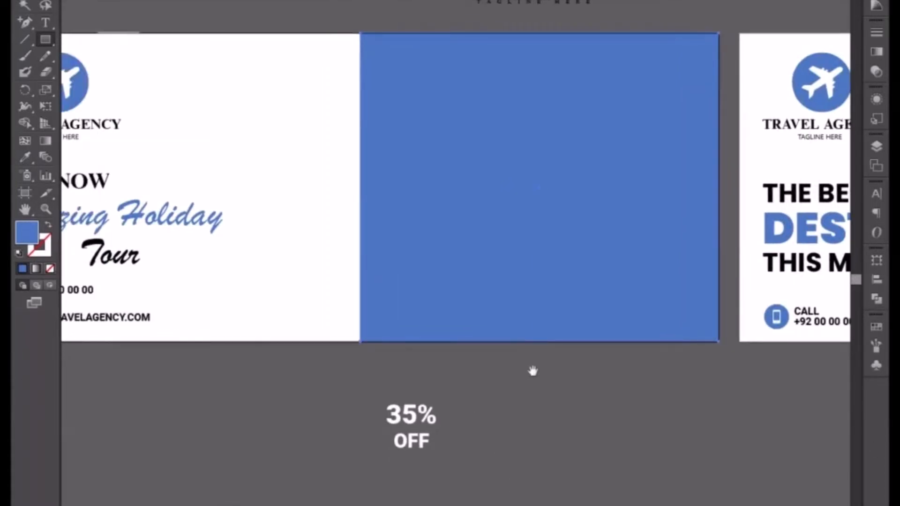
scroll(356, 295, "left", 5)
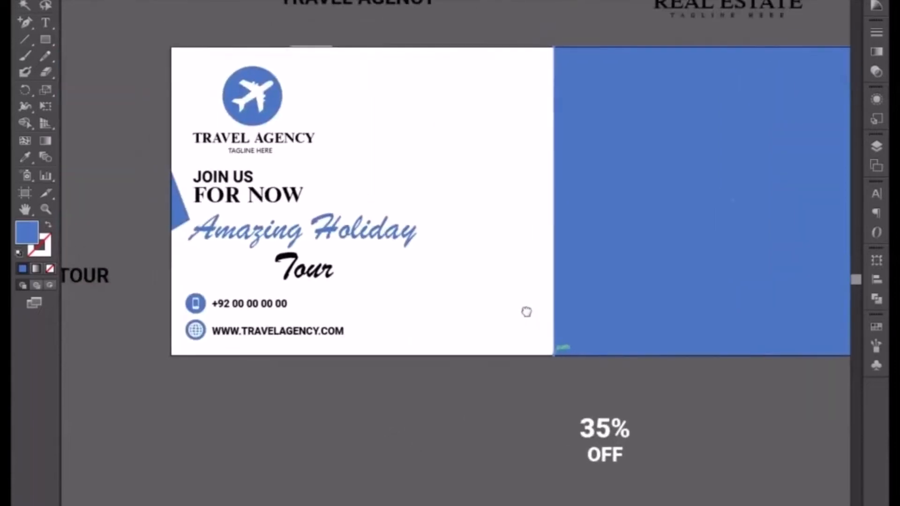
left_click(553, 47)
key("shift+Left")
key("shift+Left")
key("shift+Left")
key("shift+Left")
key("shift+Left")
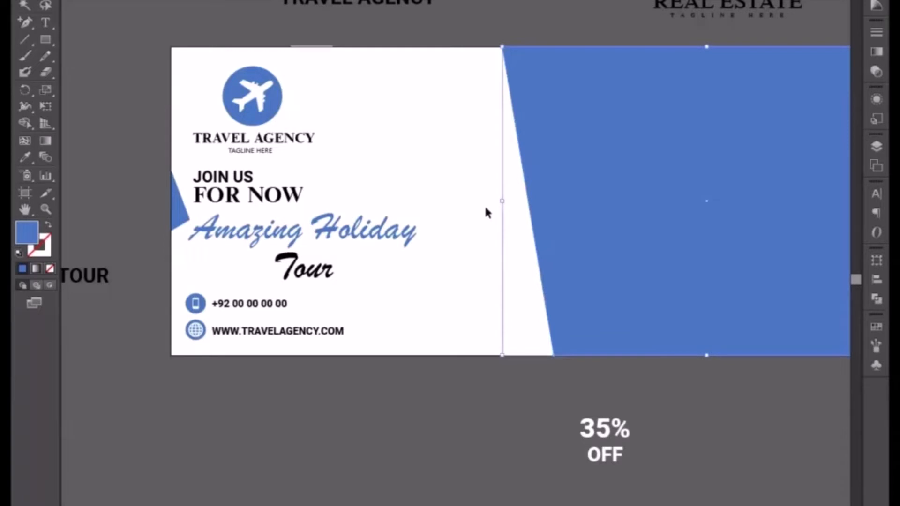
- Delete the small blue shape at the first banner's left edge and the Travel Agency airplane logo
key("ctrl+minus")
left_click(274, 237)
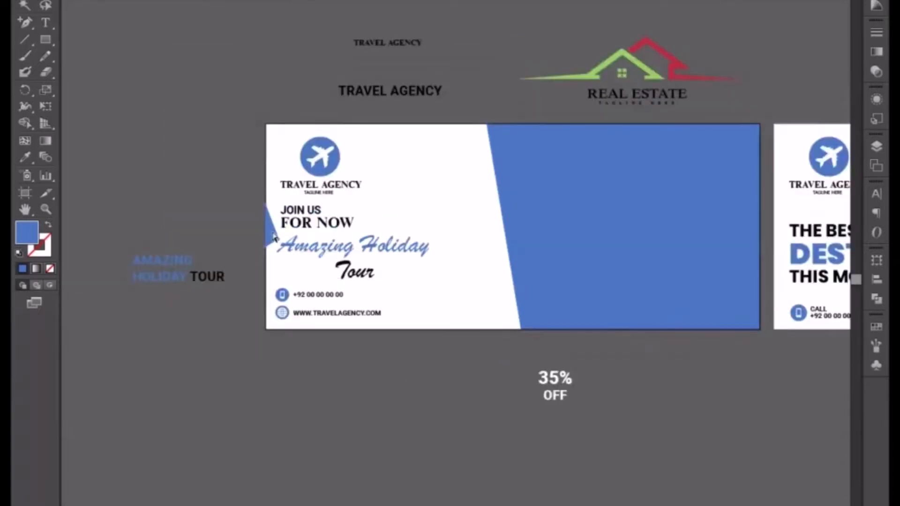
key("Delete")
left_click(318, 176)
key("Delete")
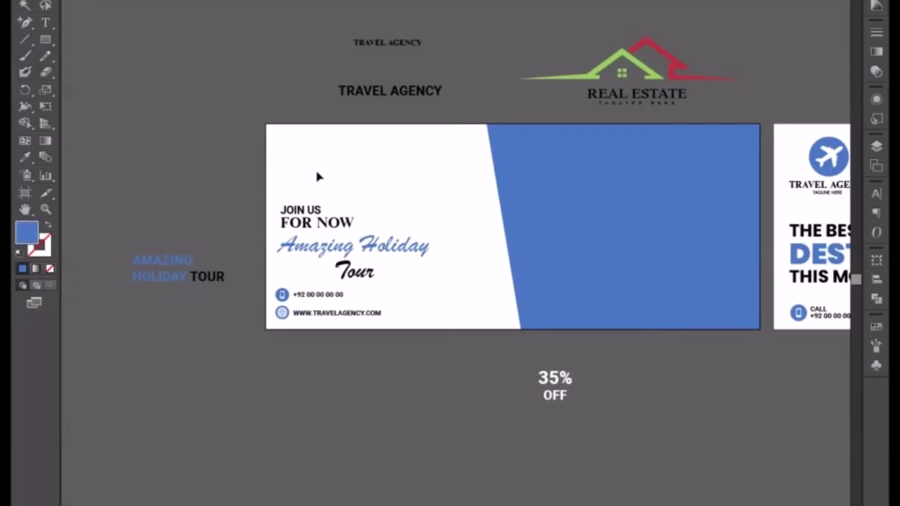
- Move the contact details, "Amazing Holiday Tour" and "JOIN US FOR NOW" texts off the first banner onto the surrounding canvas
left_click(310, 293)
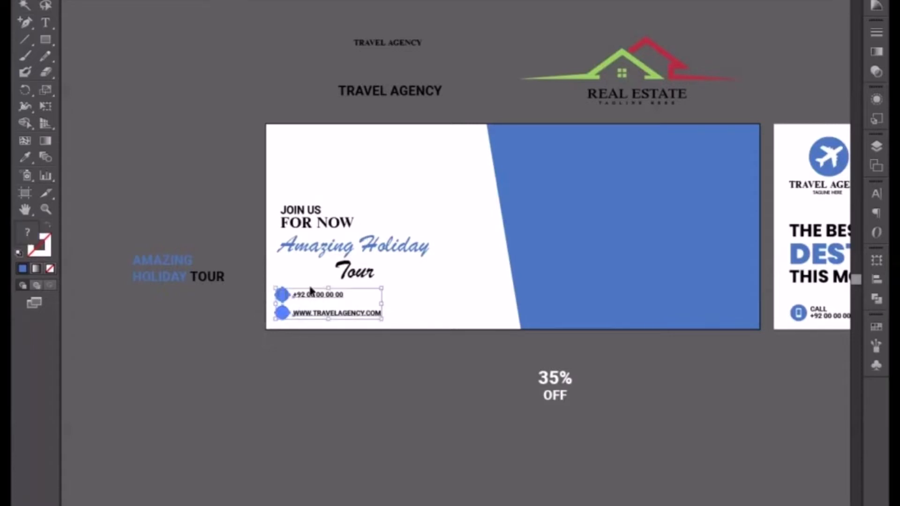
left_click_drag(309, 293, 309, 397)
left_click_drag(354, 262, 462, 467)
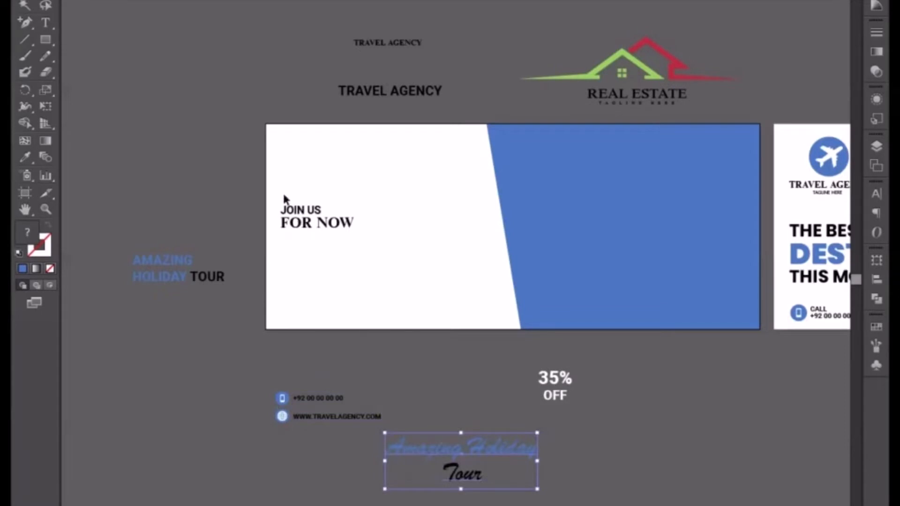
left_click_drag(308, 213, 182, 169)
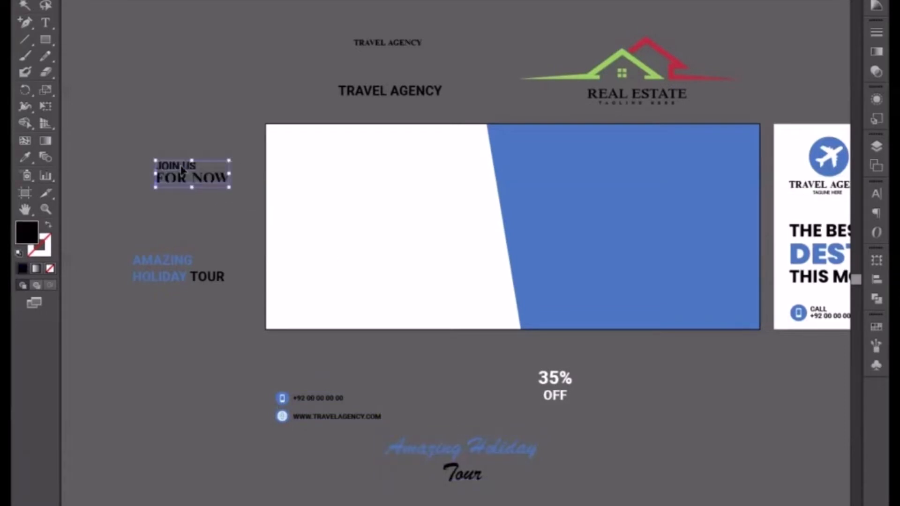
left_click_drag(323, 135, 445, 328)
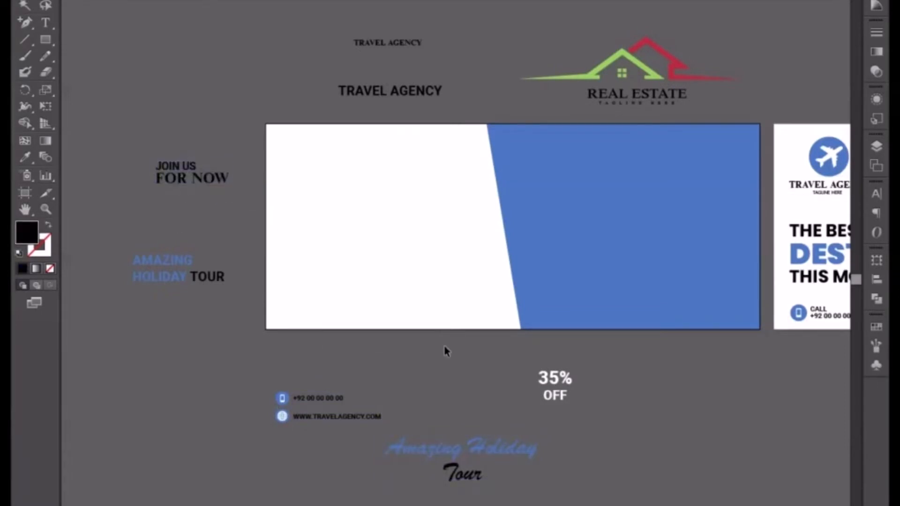
- Duplicate the blue shape, turn the copy around and fit its slanted edge against the original on the banner's left half
left_click(599, 252)
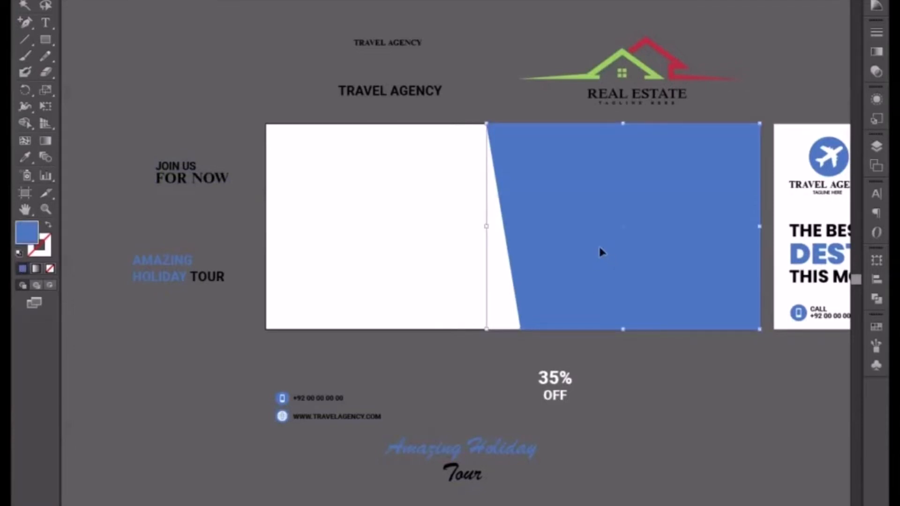
left_click_drag(595, 253, 536, 254)
left_click_drag(701, 117, 376, 255)
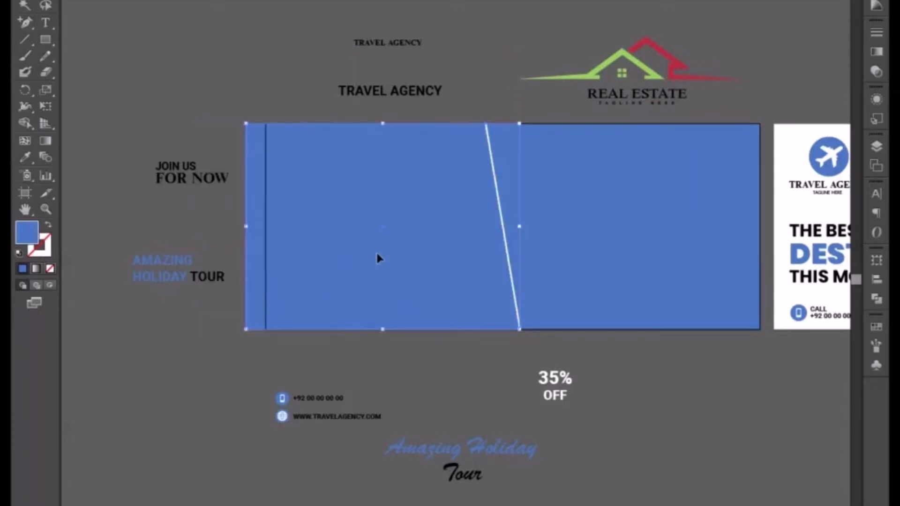
key("Right")
key("Right")
key("Right")
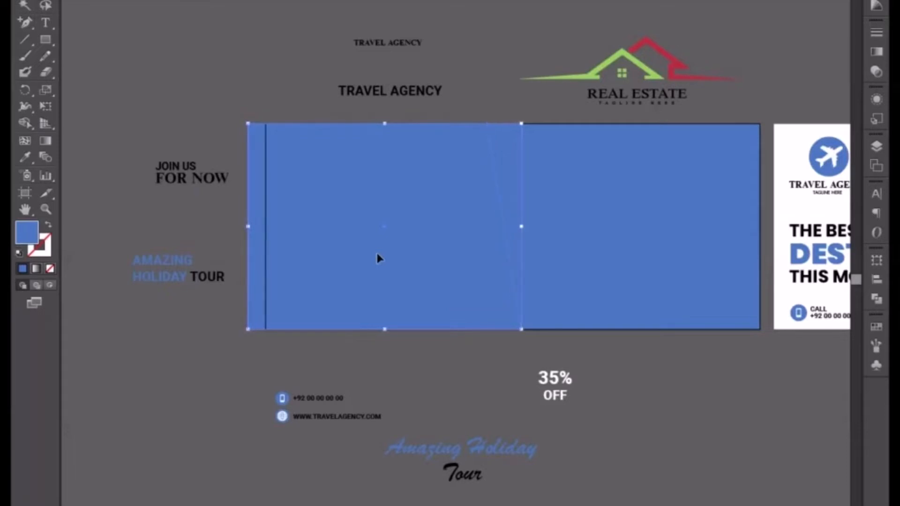
- Shift the left corner points of the copied shape inward so its left edge lines up with the artboard edge
key("a")
left_click_drag(236, 108, 270, 348)
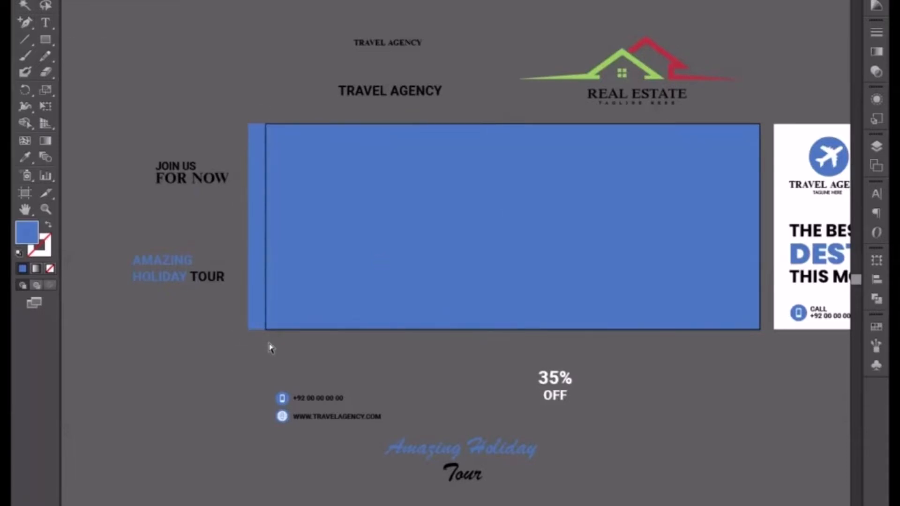
left_click_drag(234, 101, 287, 378)
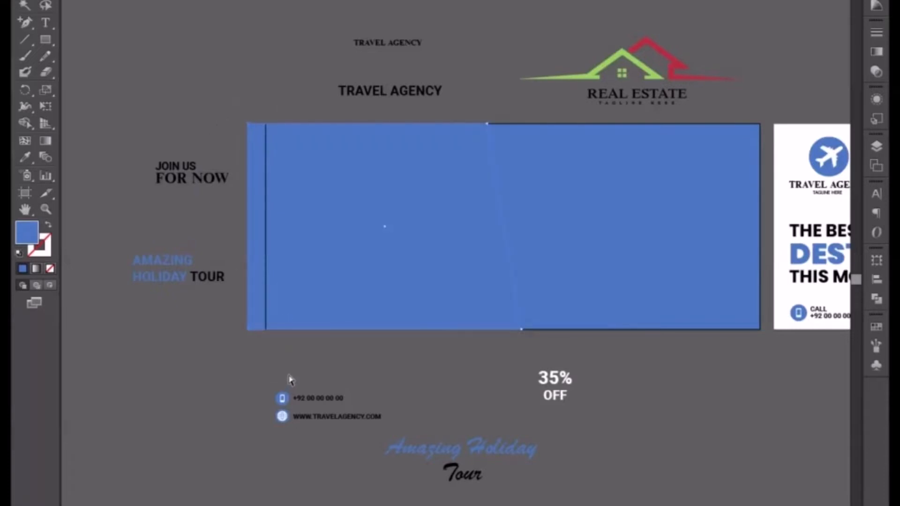
key("shift+Right")
key("shift+Right")
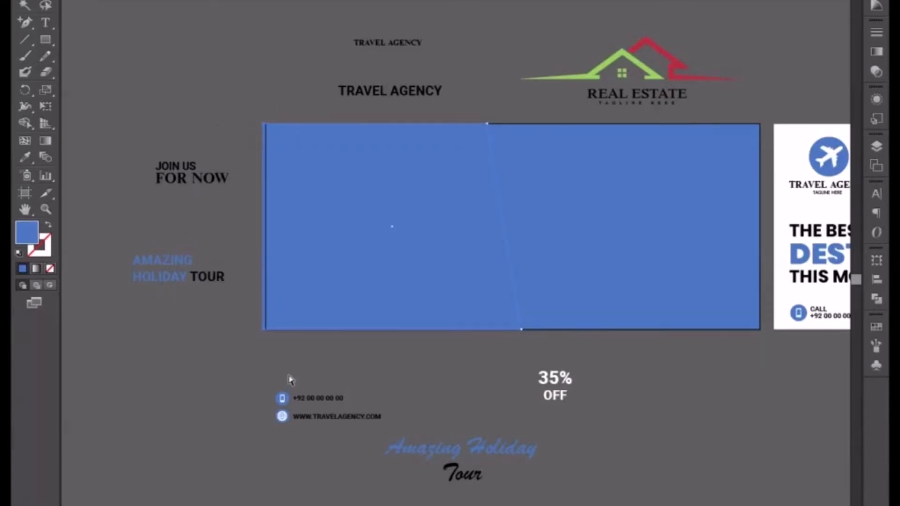
key("shift+Right")
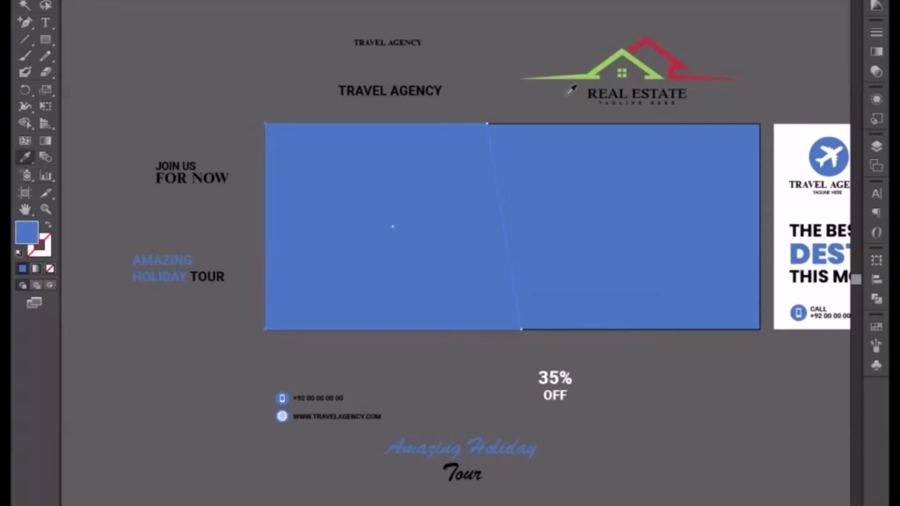
- Fill the left shape with the green sampled from the Real Estate logo's roof
left_click(577, 77)
left_click(24, 5)
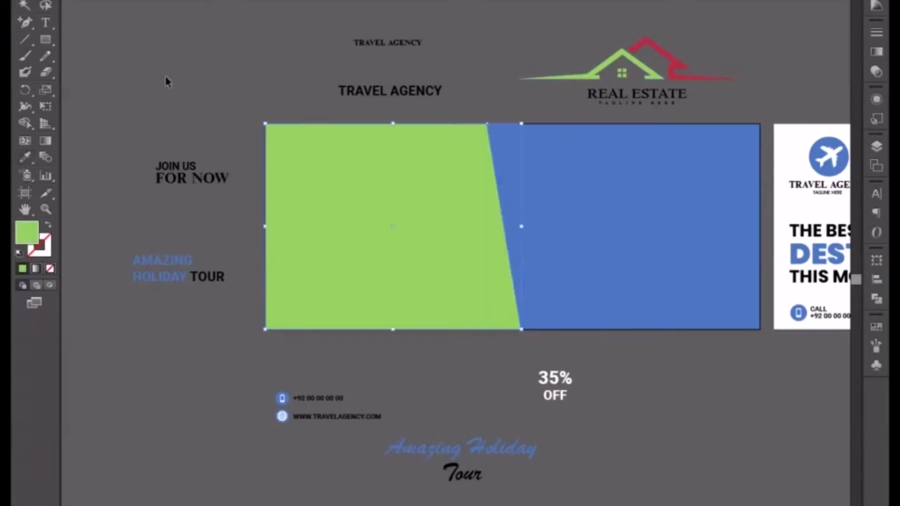
left_click(224, 113)
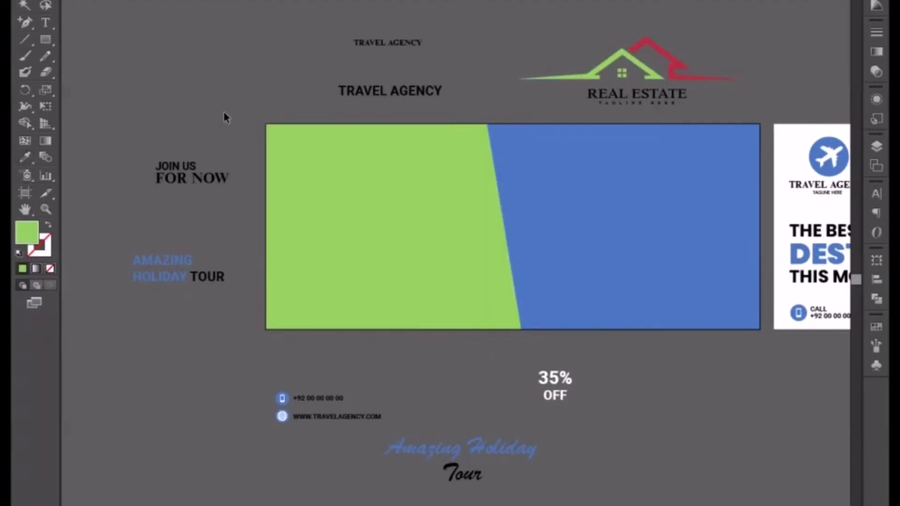
- Duplicate the green shape with a slight horizontal offset, leaving a narrow strip of the original showing along the slanted edge
left_click(410, 246)
key("ctrl+equal")
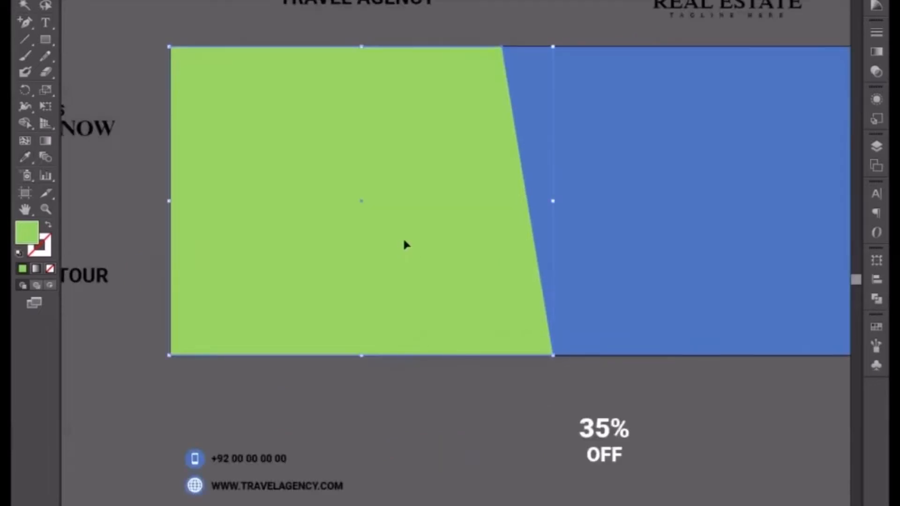
left_click_drag(454, 255, 445, 257)
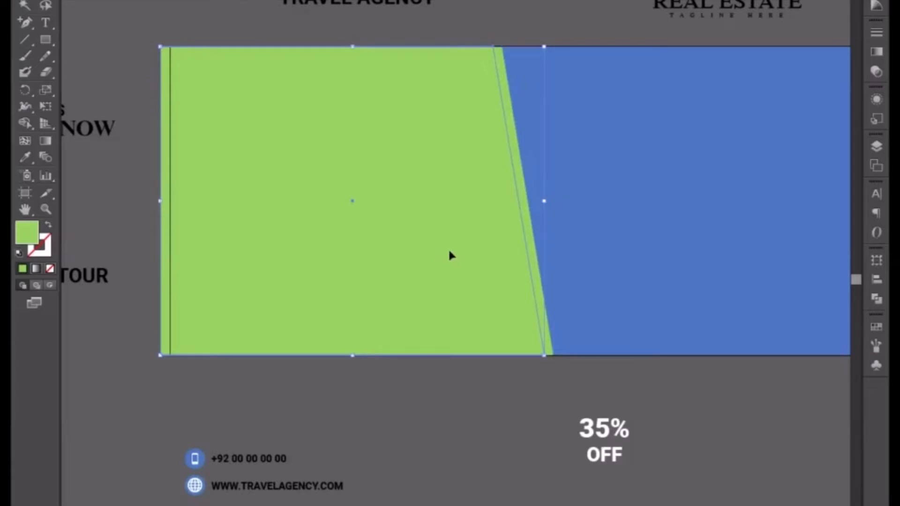
- Fill the original green shape behind the copy with a darker green, R 97, G 155, B 21
left_click(503, 84)
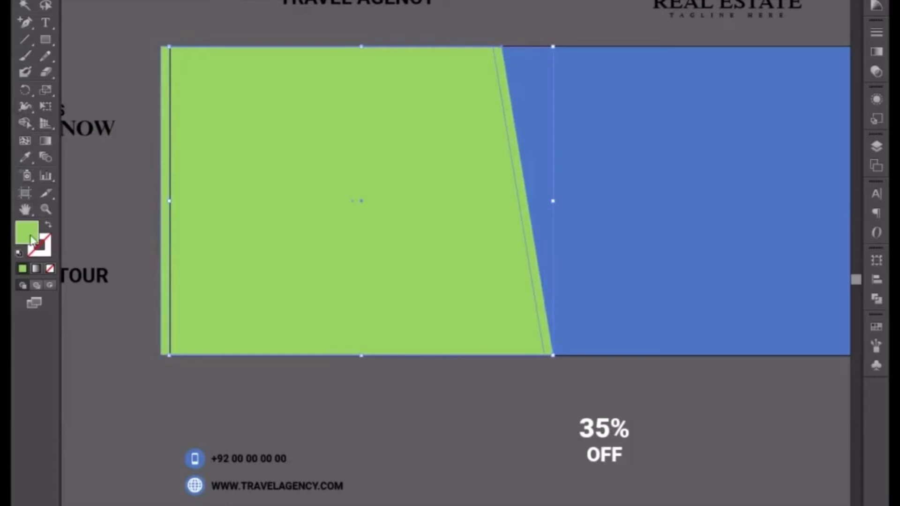
double_click(32, 240)
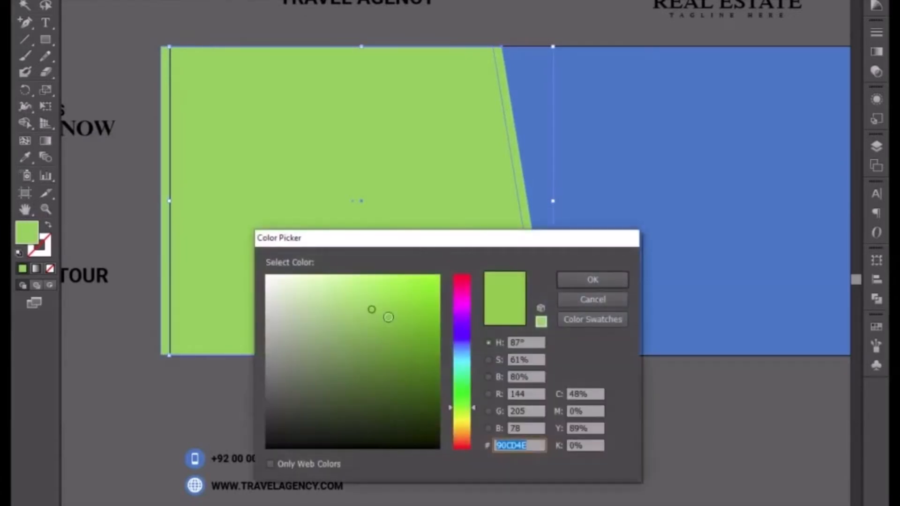
left_click_drag(371, 309, 417, 341)
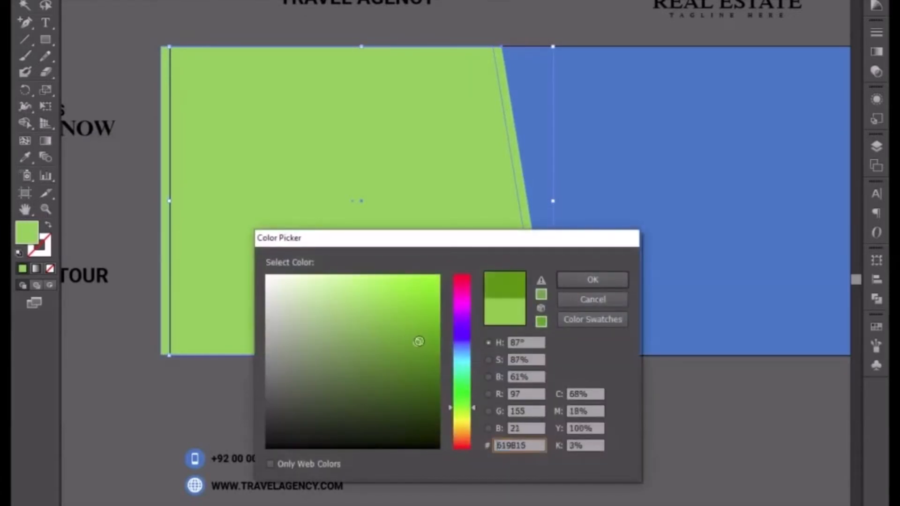
left_click(606, 279)
- Shift the left corner points of the light green copy inward so its left edge meets the artboard edge
left_click(463, 313)
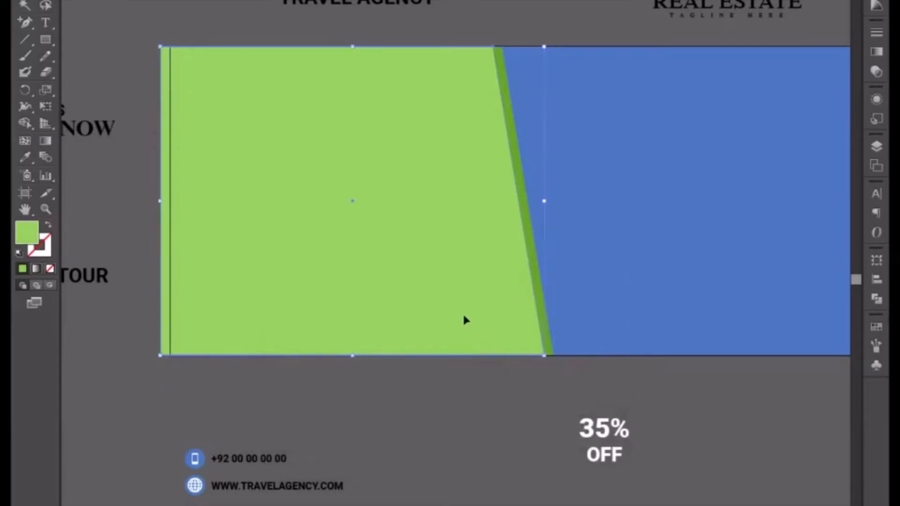
left_click(46, 0)
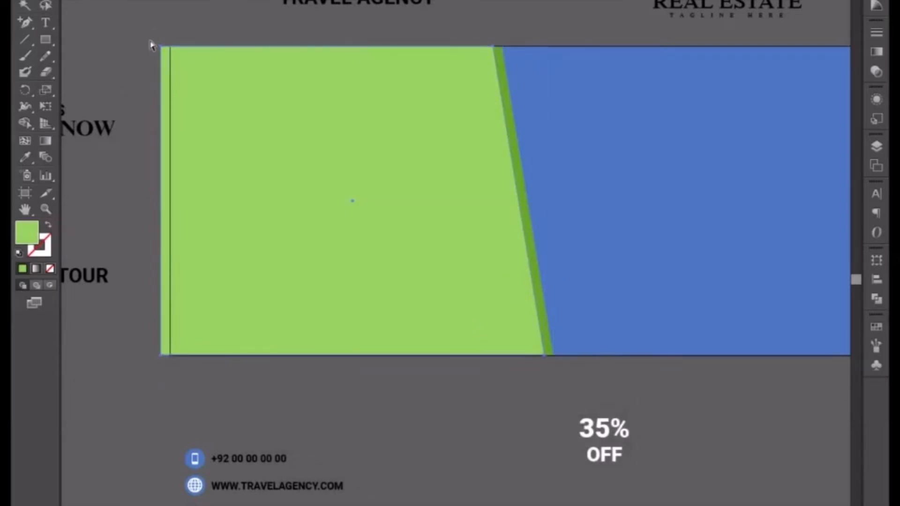
left_click_drag(153, 30, 162, 384)
key("shift+Right")
key("Left")
key("Left")
key("Left")
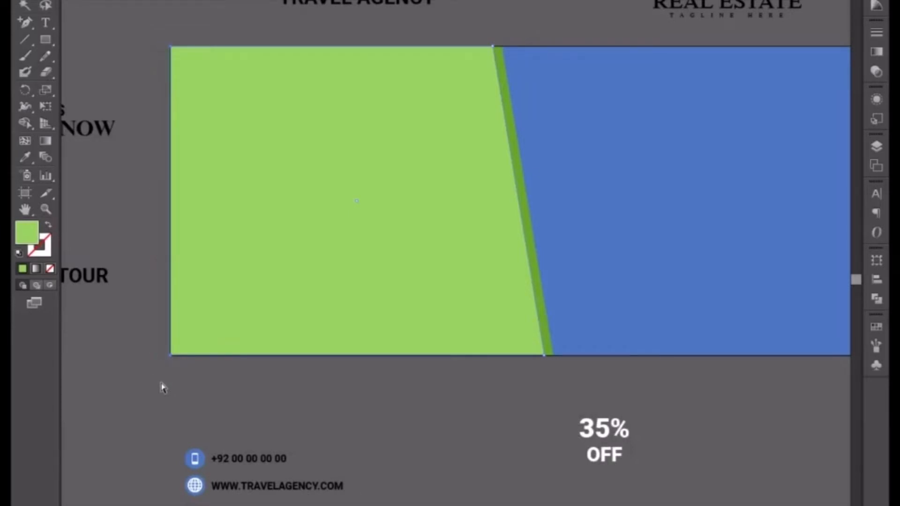
key("Right")
- Move the light green shape's lower-right corner to the red-blue boundary's base so the dark green strip tapers to a point
left_click(545, 358)
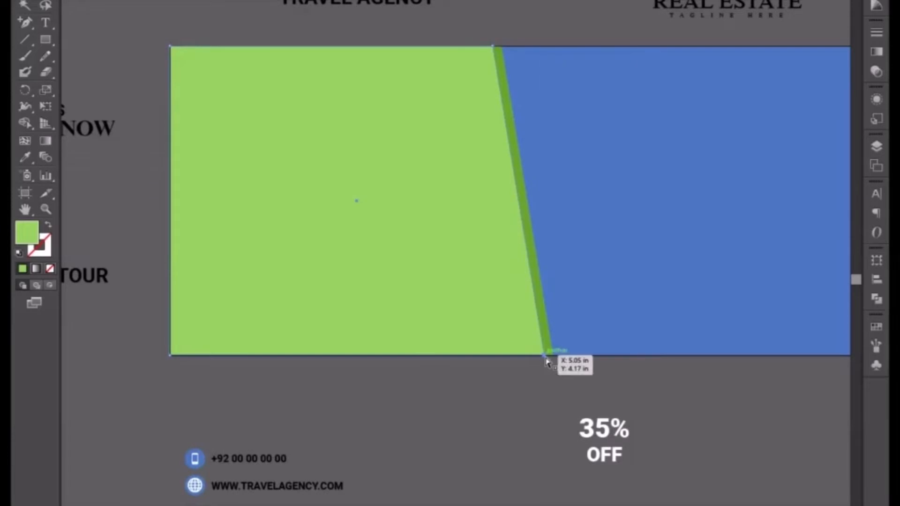
left_click_drag(546, 359, 553, 360)
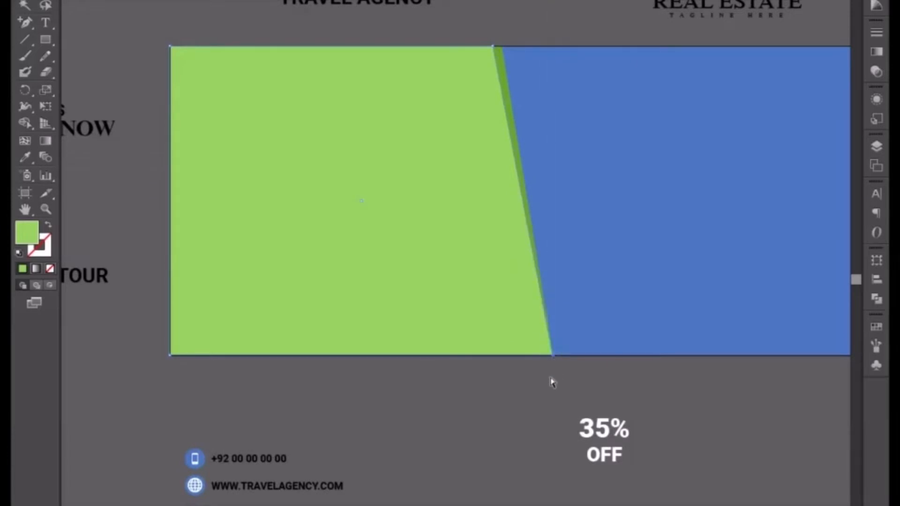
left_click(523, 391)
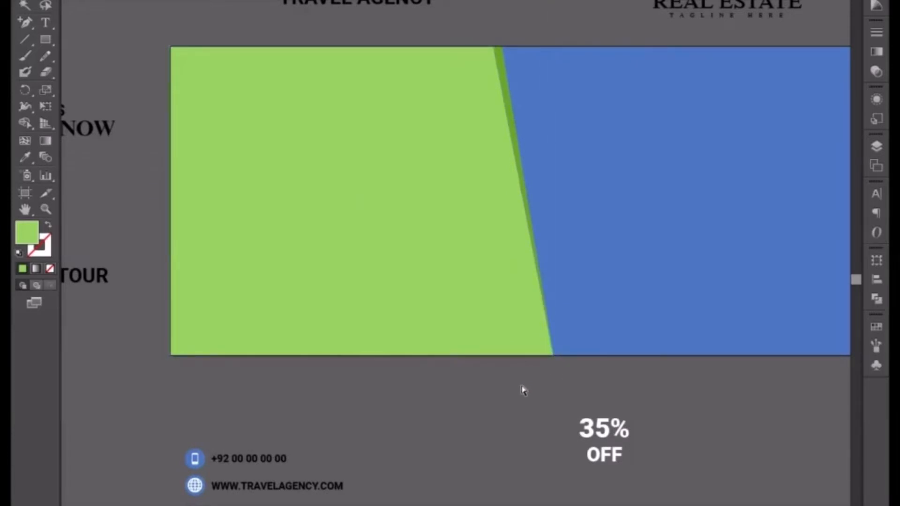
left_click(525, 271)
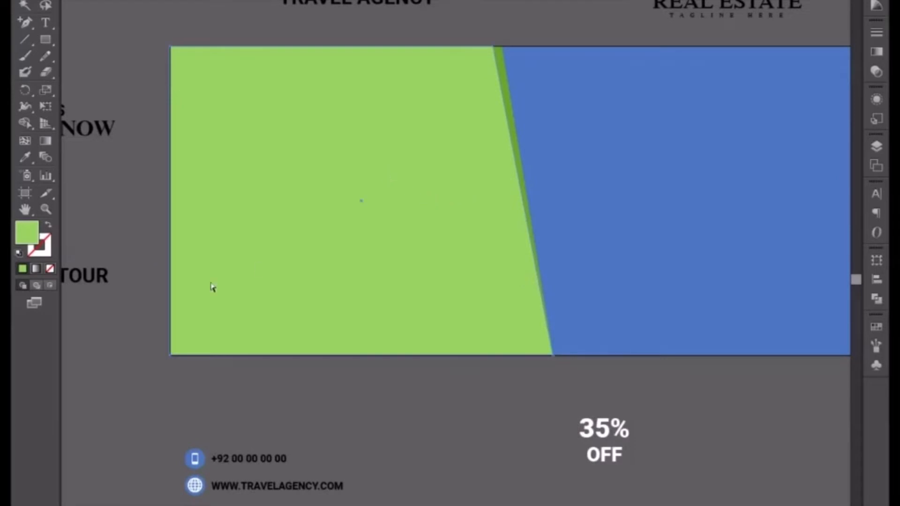
left_click(151, 207)
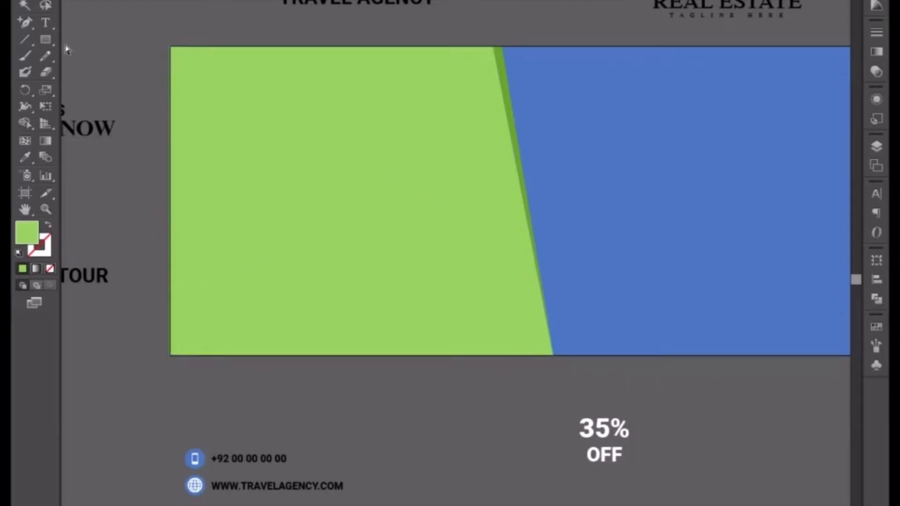
- Fill the blue shape with the red sampled from the Real Estate logo's roof
left_click_drag(414, 113, 347, 207)
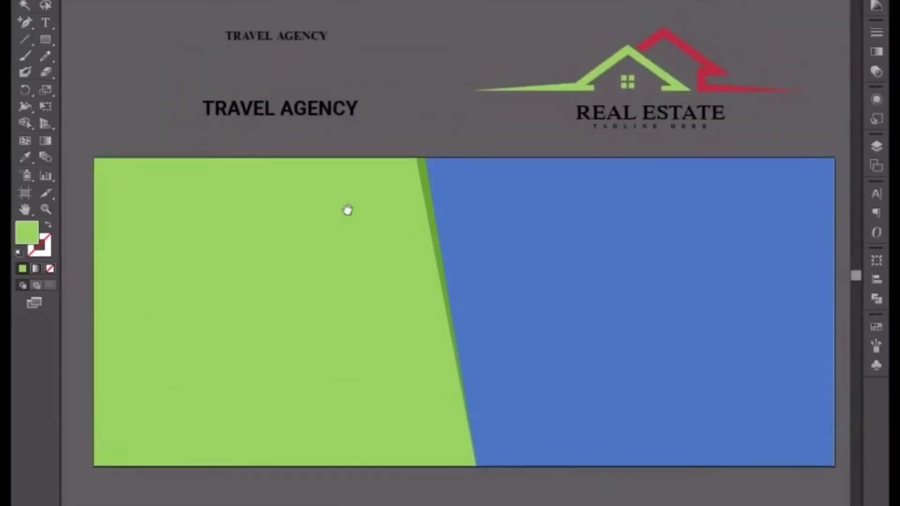
left_click(608, 234)
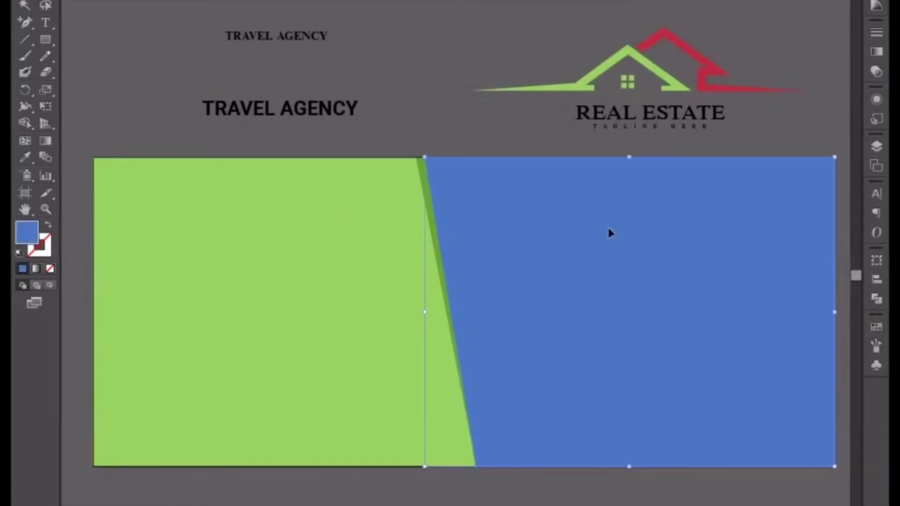
left_click(25, 157)
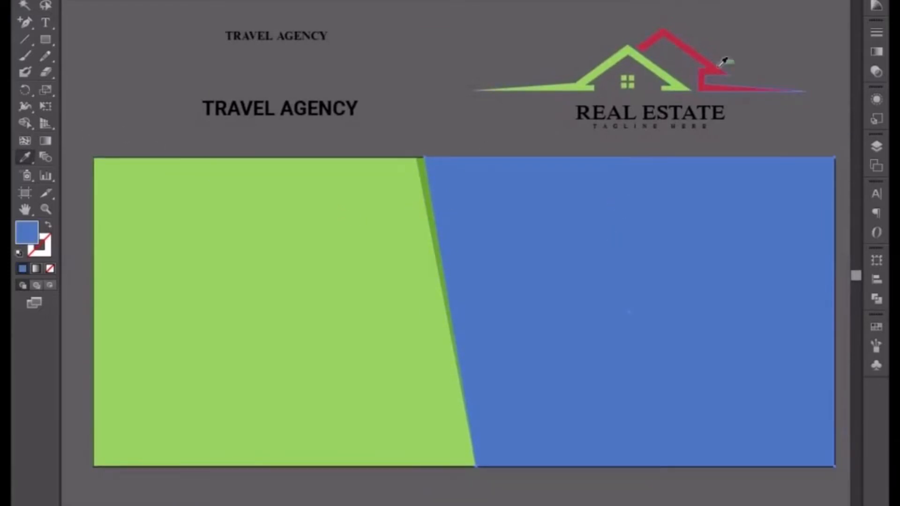
left_click(714, 70)
key("v")
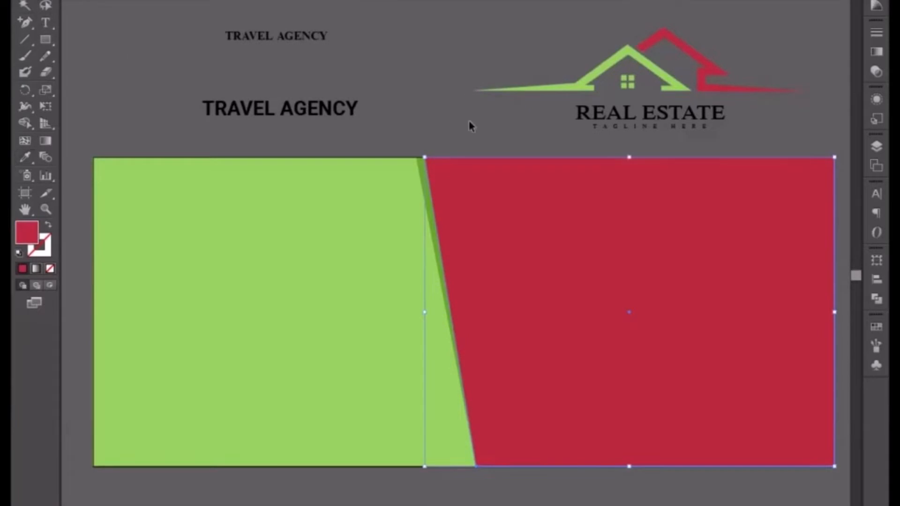
left_click(470, 126)
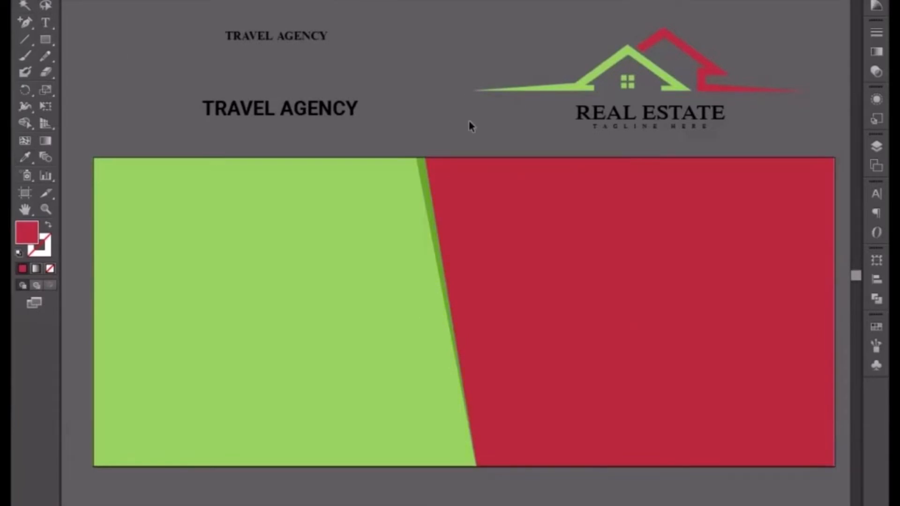
- Recolor the whole Real Estate logo white
left_click(657, 117)
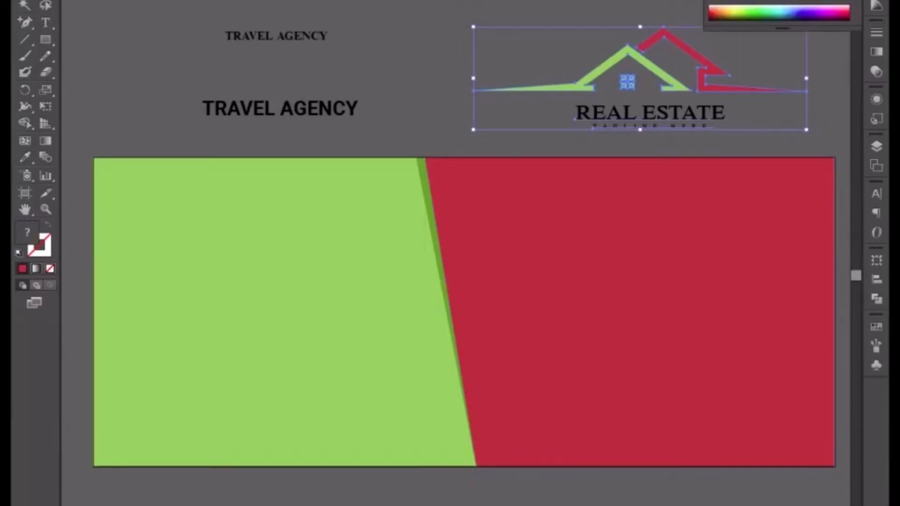
left_click(727, 5)
left_click(562, 177)
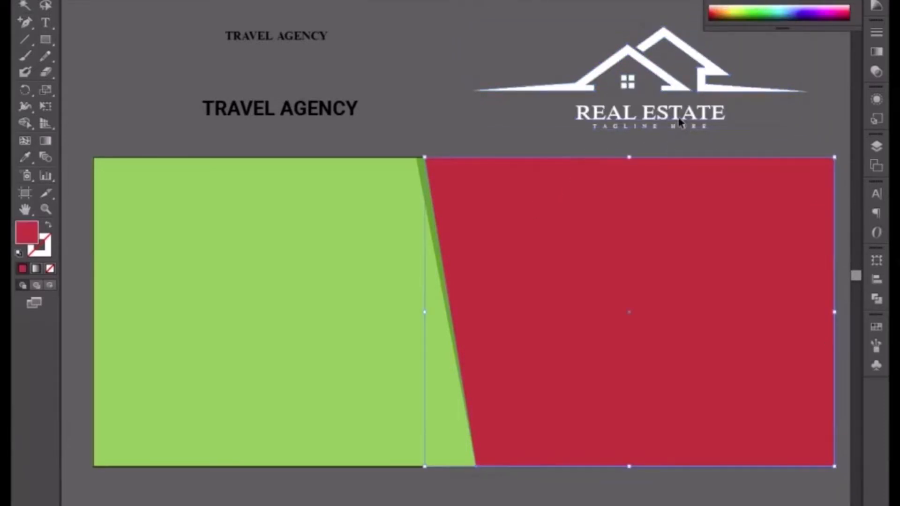
- Move the white logo onto the upper part of the red shape and bring it to the front
left_click_drag(676, 102, 676, 238)
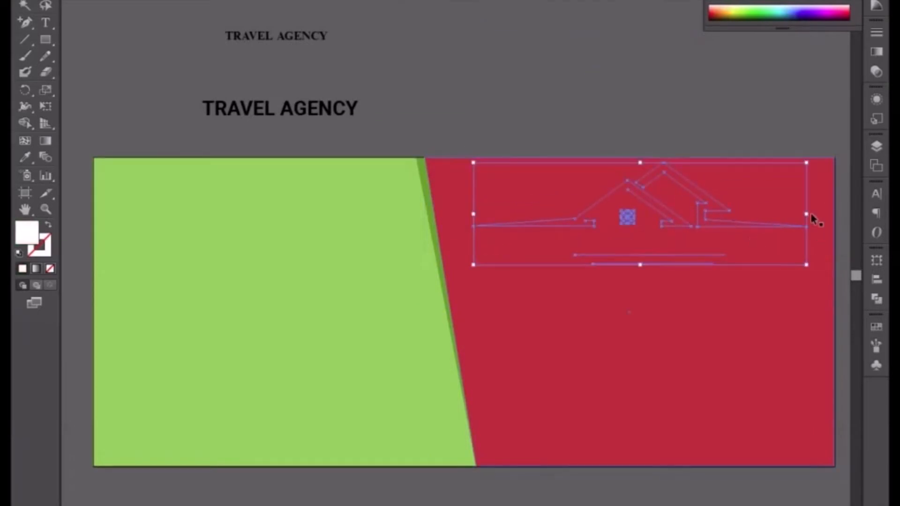
right_click(707, 217)
mouse_move(742, 331)
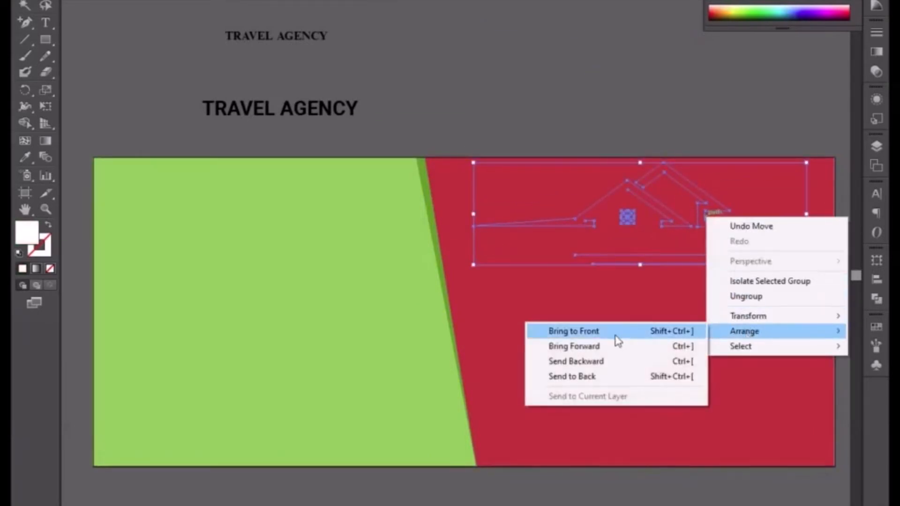
left_click(614, 334)
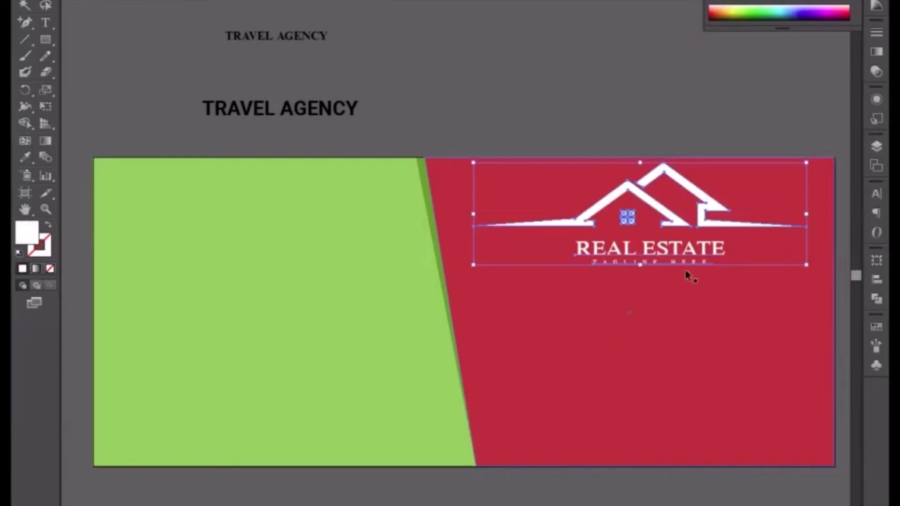
- Scale the logo down proportionally around its center so it fits within the red area with side margins
left_click_drag(806, 162, 749, 177)
left_click(643, 126)
left_click(670, 234)
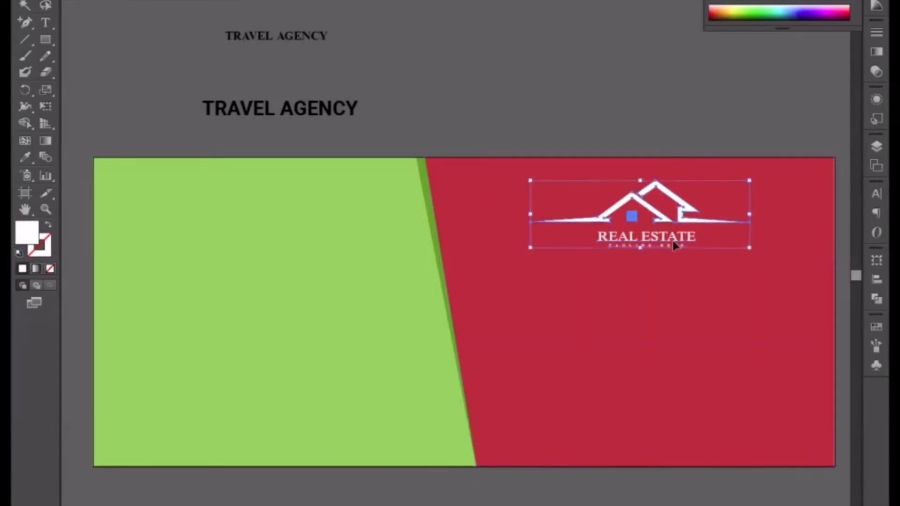
mouse_move(749, 248)
left_mouse_down()
mouse_move(789, 263)
mouse_move(763, 257)
left_mouse_up()
left_click(623, 126)
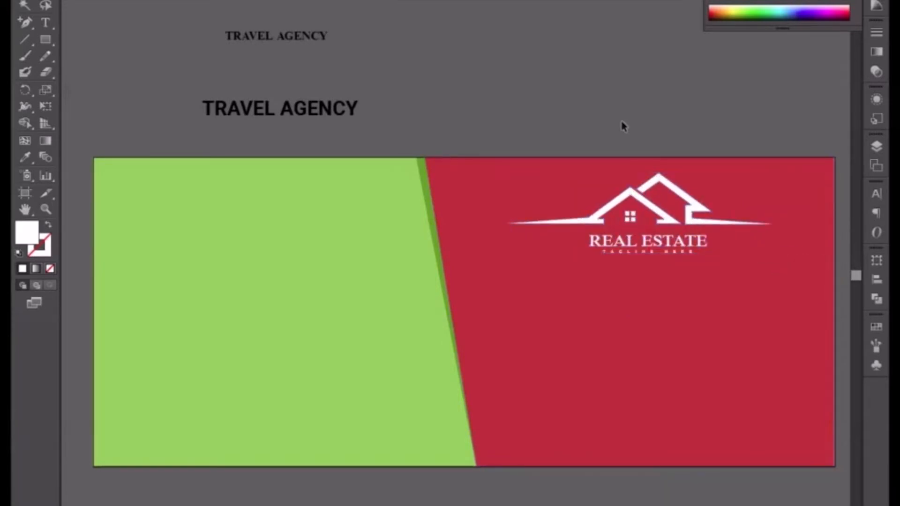
- Replace the "JOIN US" text beside the banner with "LET YOUR"
left_click_drag(614, 361, 547, 312)
left_click_drag(372, 139, 550, 148)
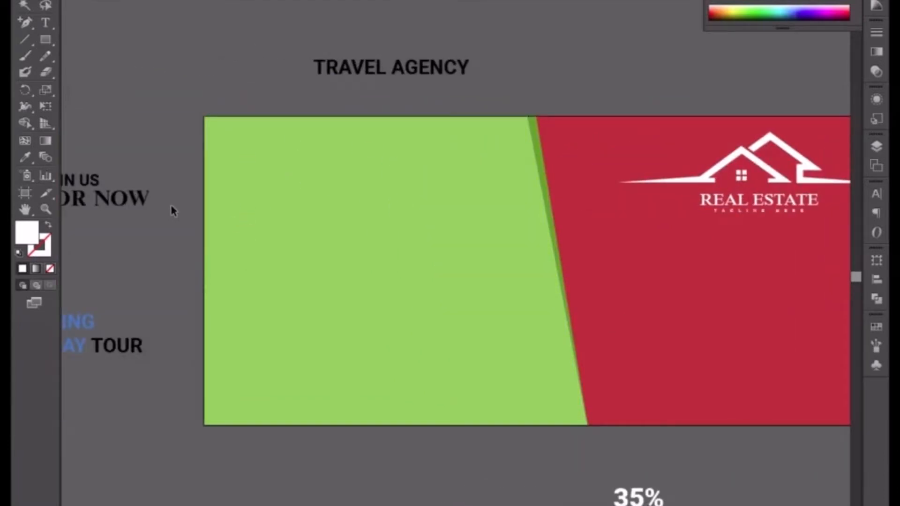
left_click_drag(152, 235, 238, 257)
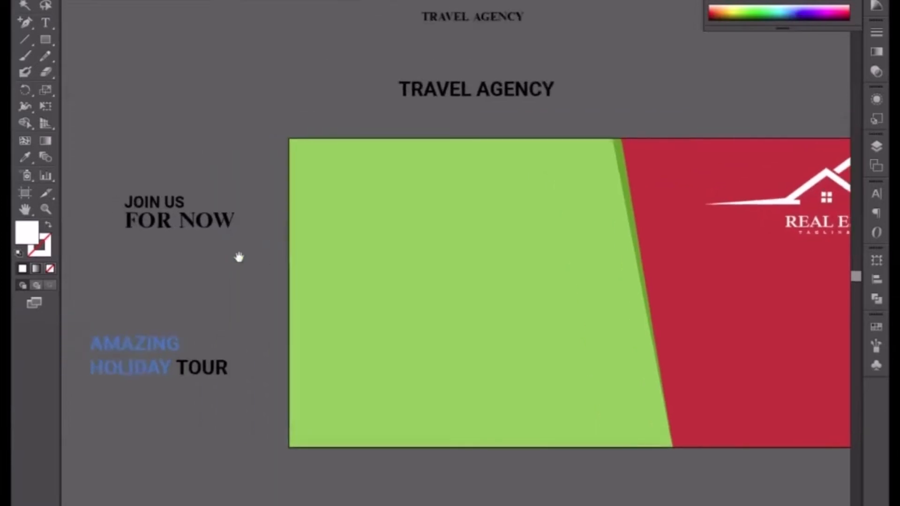
double_click(145, 202)
key("ctrl+a")
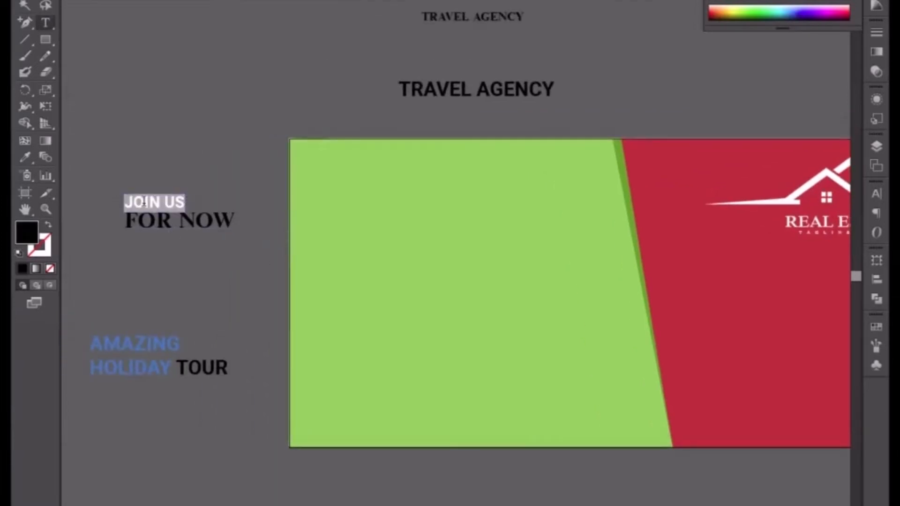
type("LE")
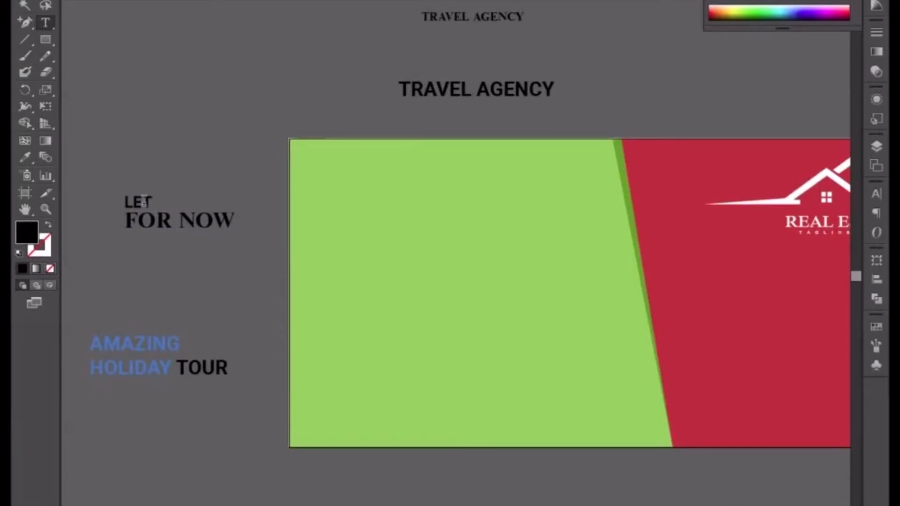
type("T Y")
type("IUR")
key("BackSpace")
key("BackSpace")
key("BackSpace")
type("OUR")
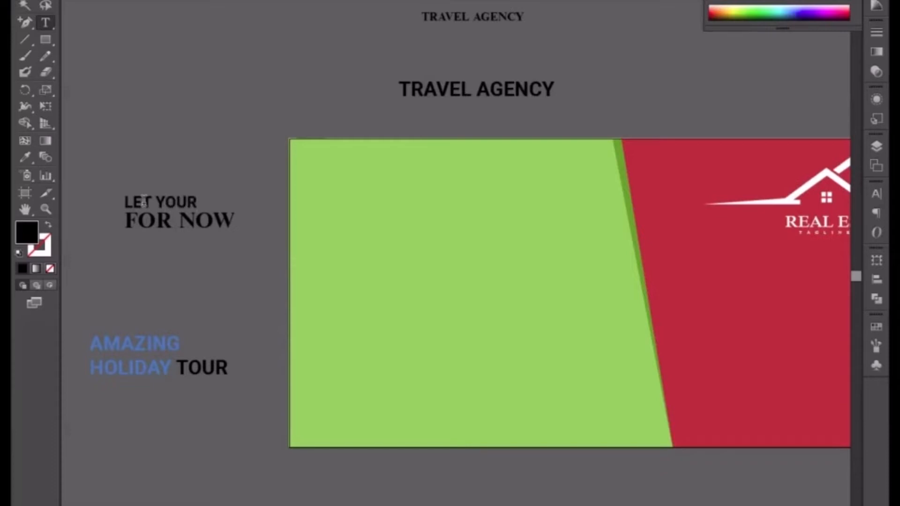
- Replace the "FOR NOW" text below "LET YOUR" with a line beginning "DREAMS COME"
triple_click(175, 223)
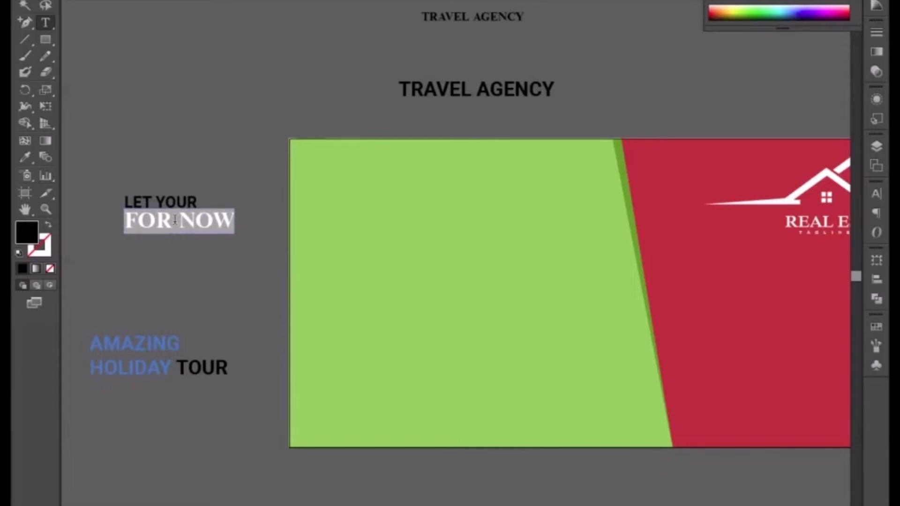
type("DE")
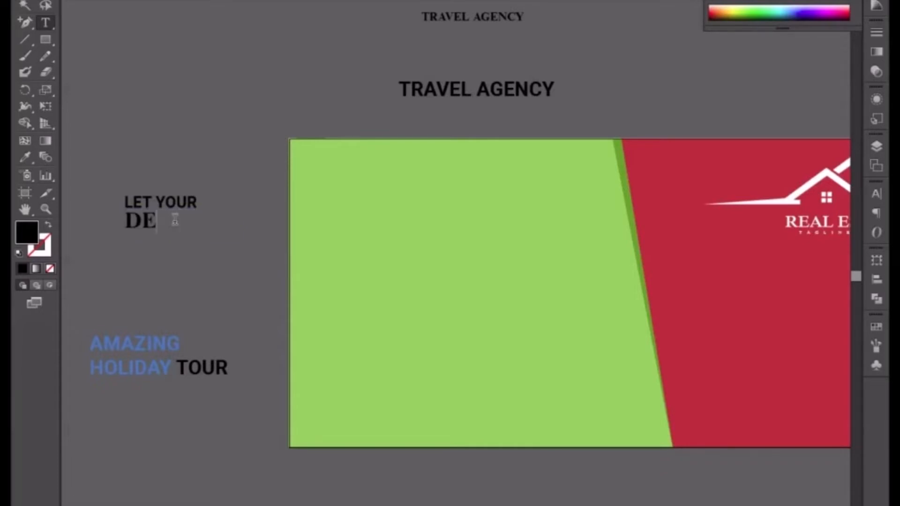
key("BackSpace")
type("REAM")
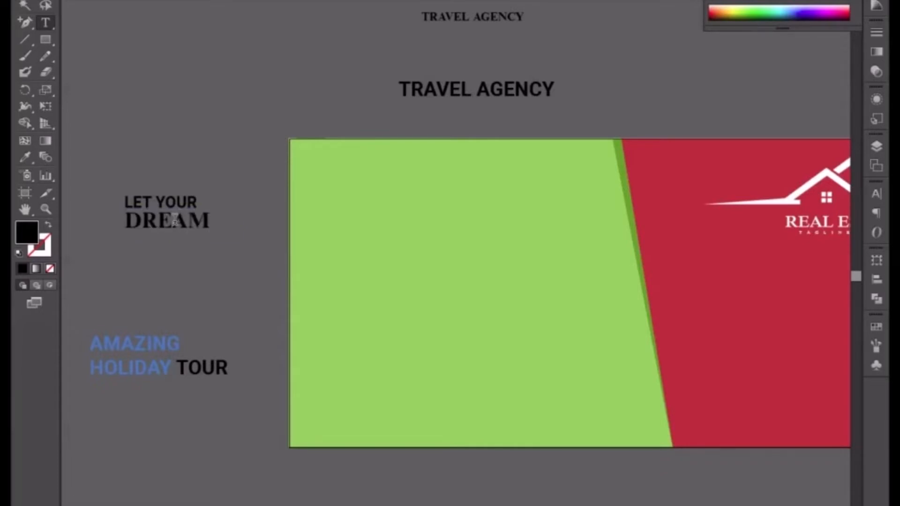
type("S COM")
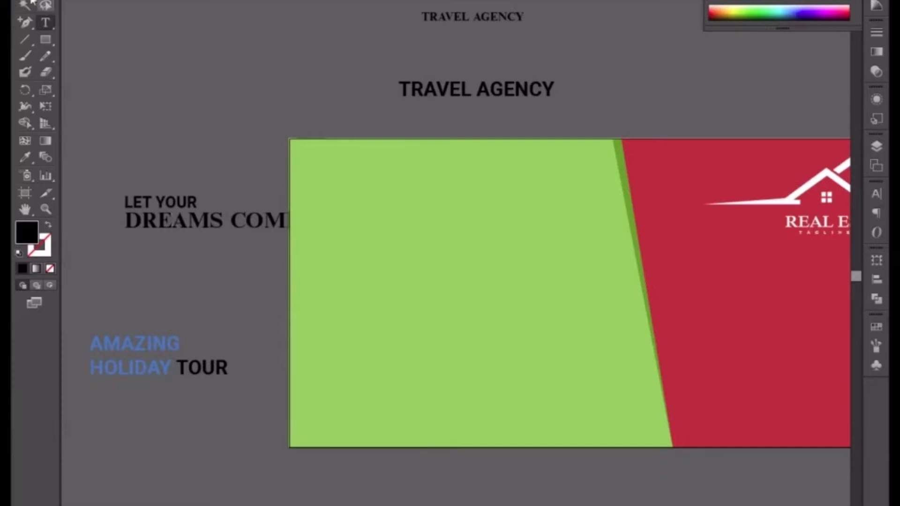
key("Escape")
- Bring the "DREAMS COME TRUE" line to the front, above the green shape
right_click(190, 232)
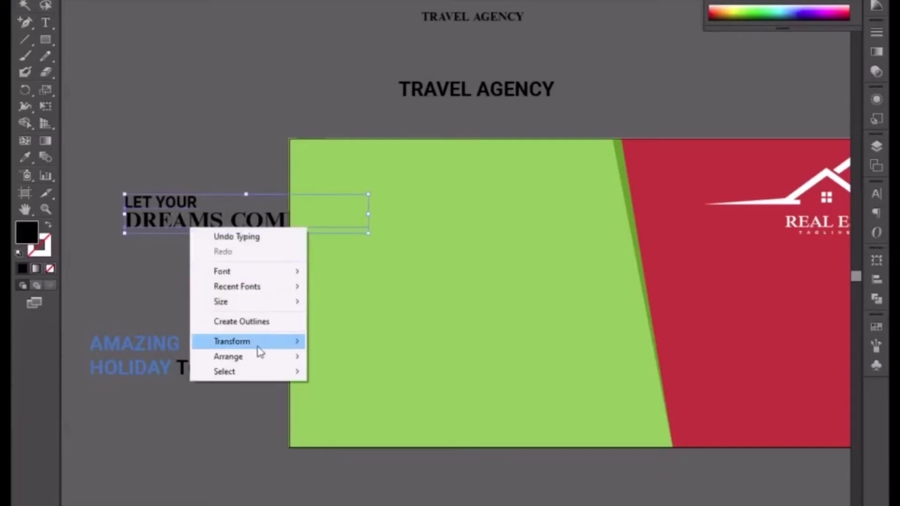
mouse_move(256, 356)
left_click(318, 352)
left_click(199, 302)
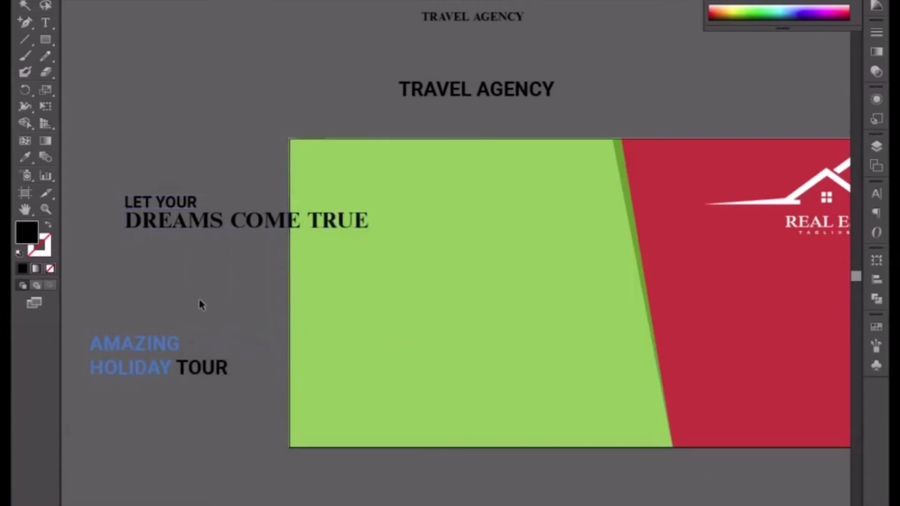
- Center-align the "LET YOUR" and "DREAMS COME TRUE" lines and move them onto the red shape below the logo
left_click_drag(130, 172, 186, 255)
key("ctrl+shift+c")
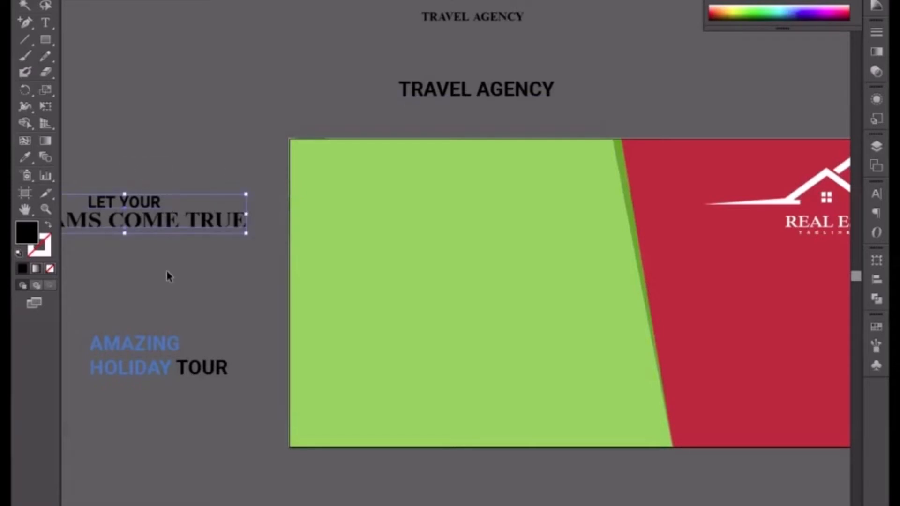
key("ctrl+minus")
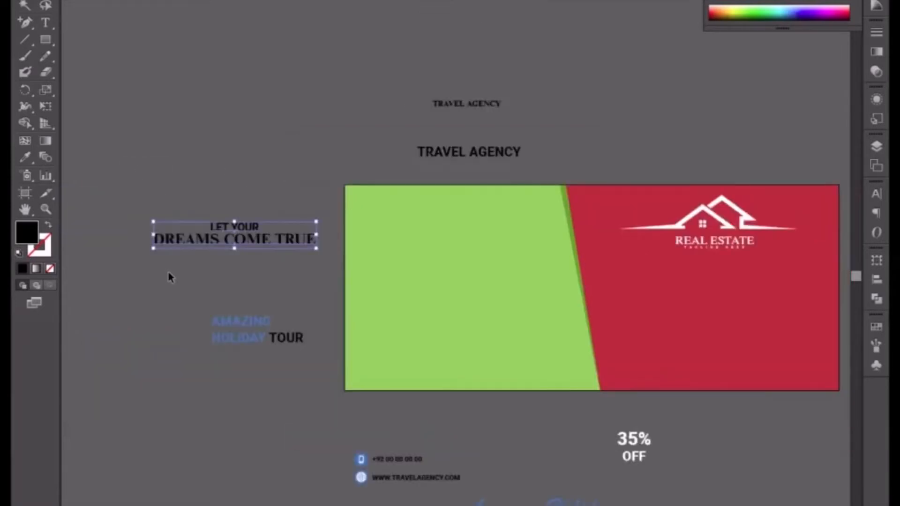
left_click_drag(243, 143, 195, 154)
left_click_drag(208, 244, 572, 297)
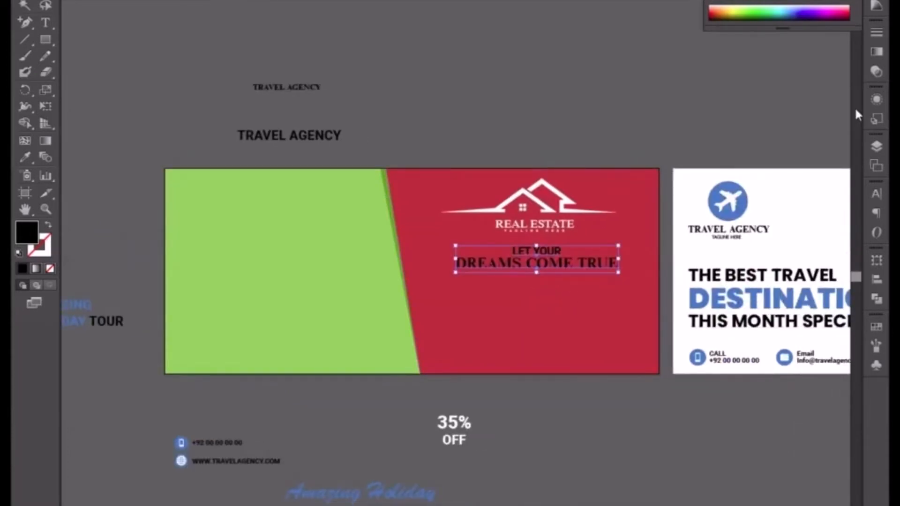
- Fill both headline lines with white and scale them up slightly around their center
left_click(733, 1)
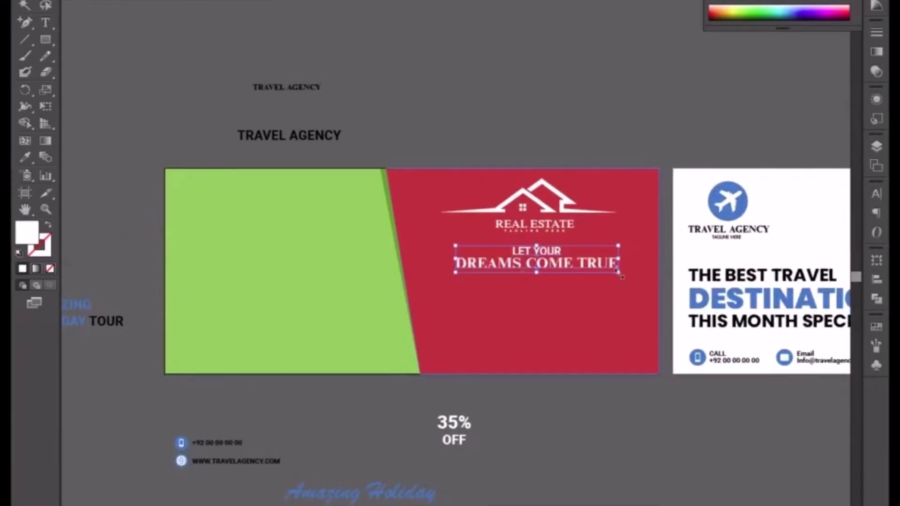
left_click_drag(621, 278, 636, 279)
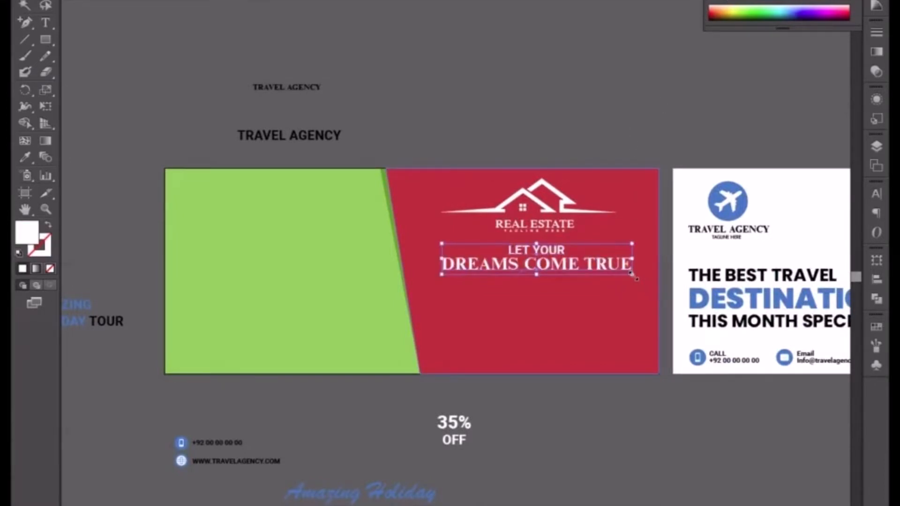
left_click(561, 133)
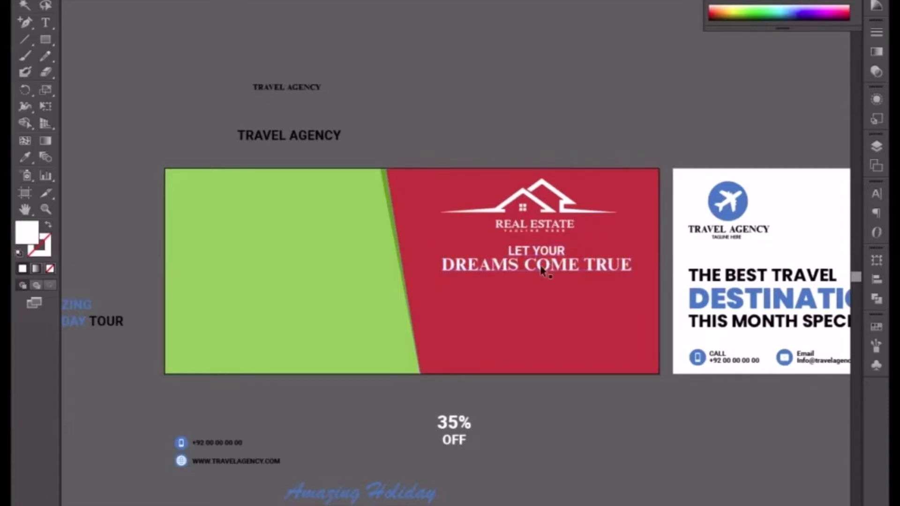
- Move the "DREAMS COME TRUE" line slightly down to widen the gap below "LET YOUR"
left_click(542, 270)
left_click_drag(540, 267, 540, 268)
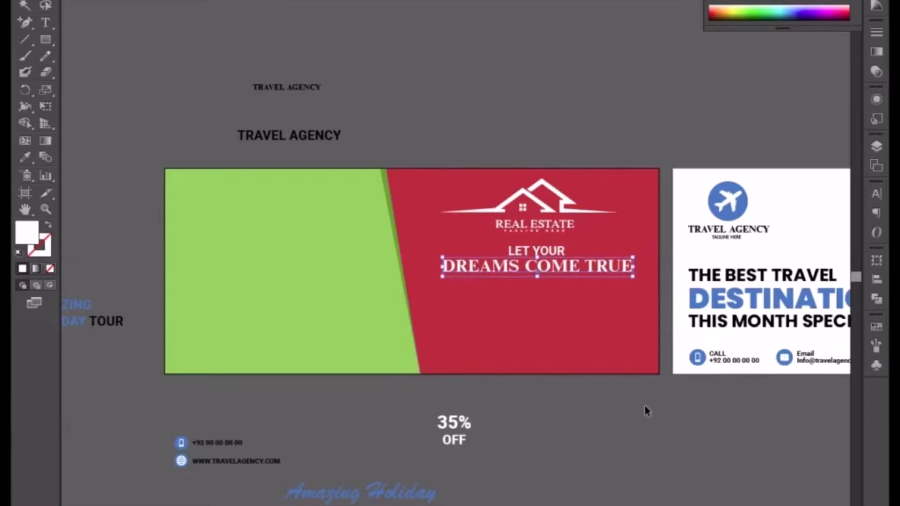
left_click(662, 453)
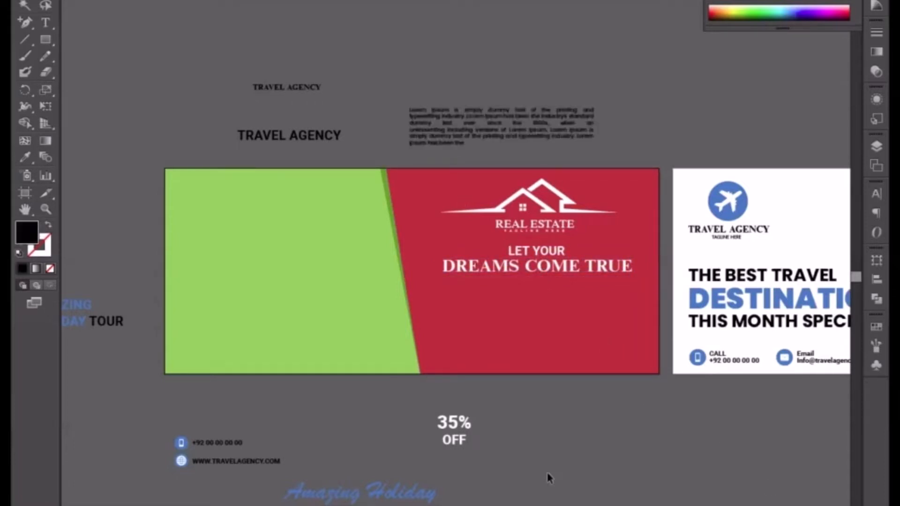
- Left-align the Lorem Ipsum paragraph above the banner and remove the line break after "when an"
left_click(475, 144)
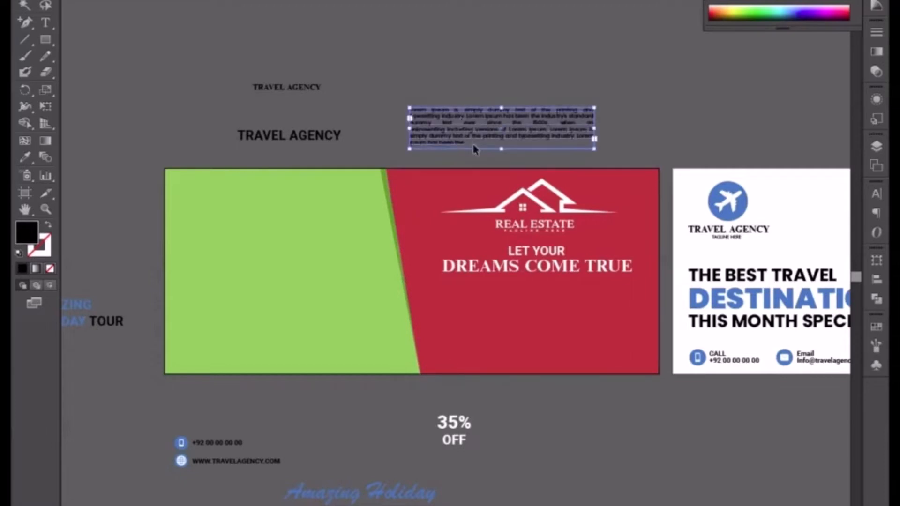
key("ctrl+plus")
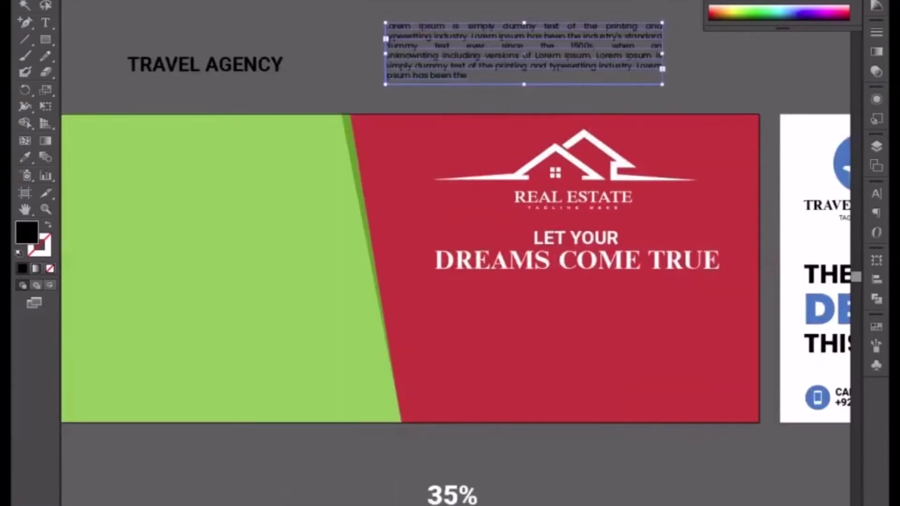
left_click_drag(506, 141, 502, 243)
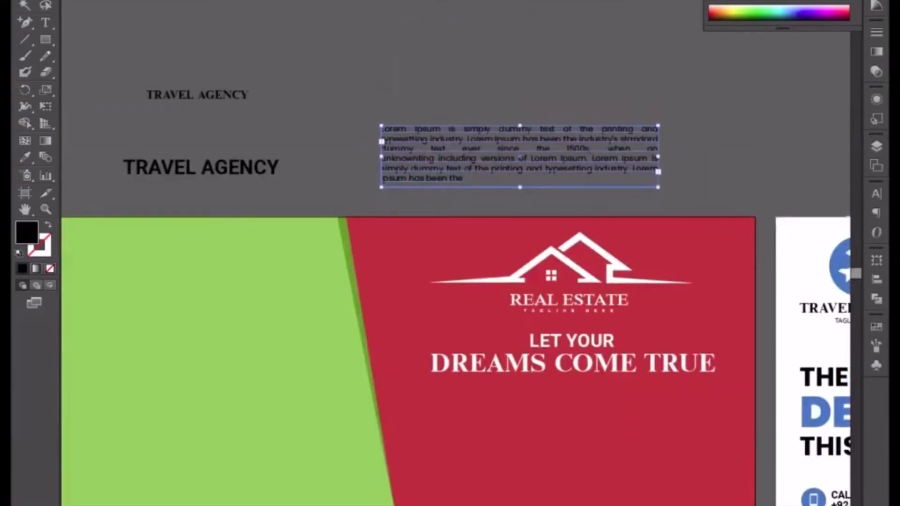
key("ctrl+alt+t")
left_click(664, 32)
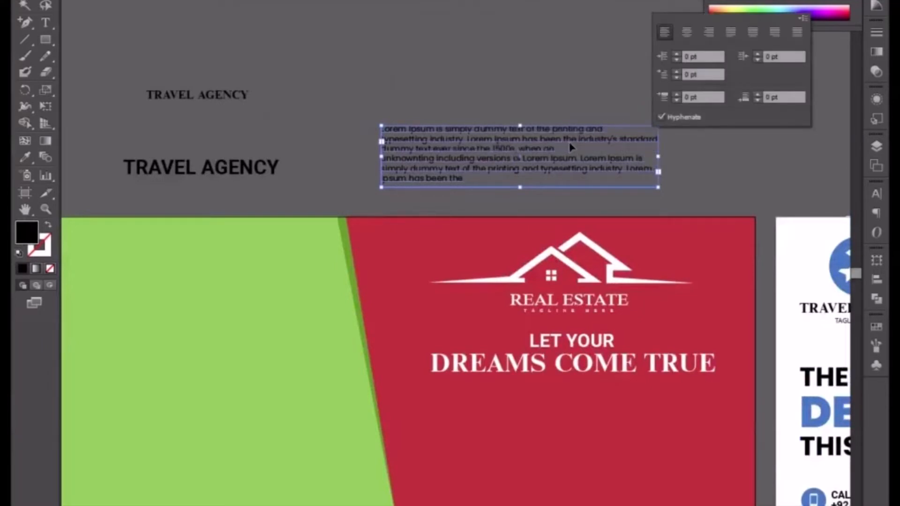
key("ctrl+alt+t")
key("t")
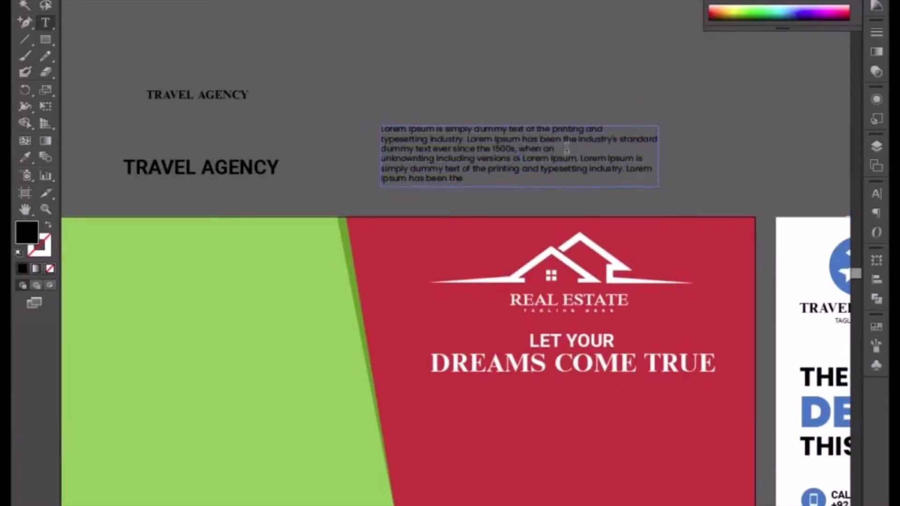
left_click(567, 148)
key("Delete")
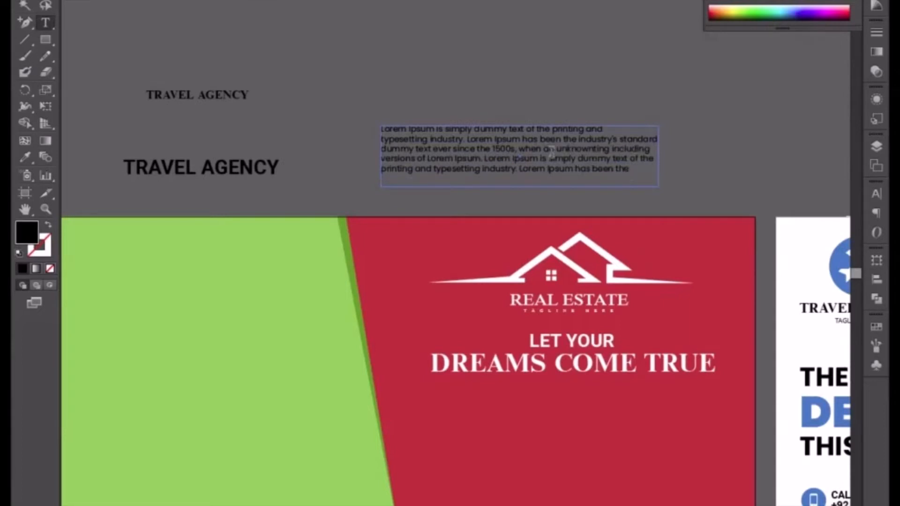
- Justify all lines of the Lorem Ipsum paragraph, including the last one
key("ctrl+a")
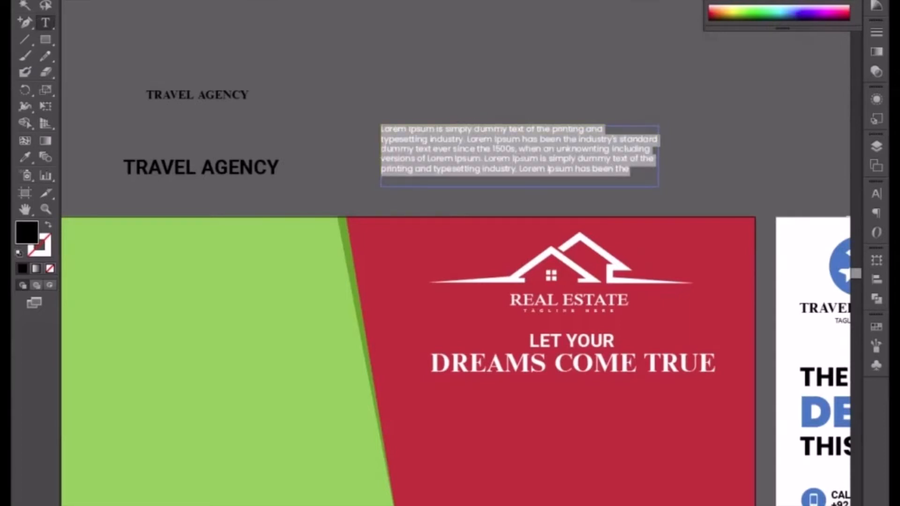
key("ctrl+alt+t")
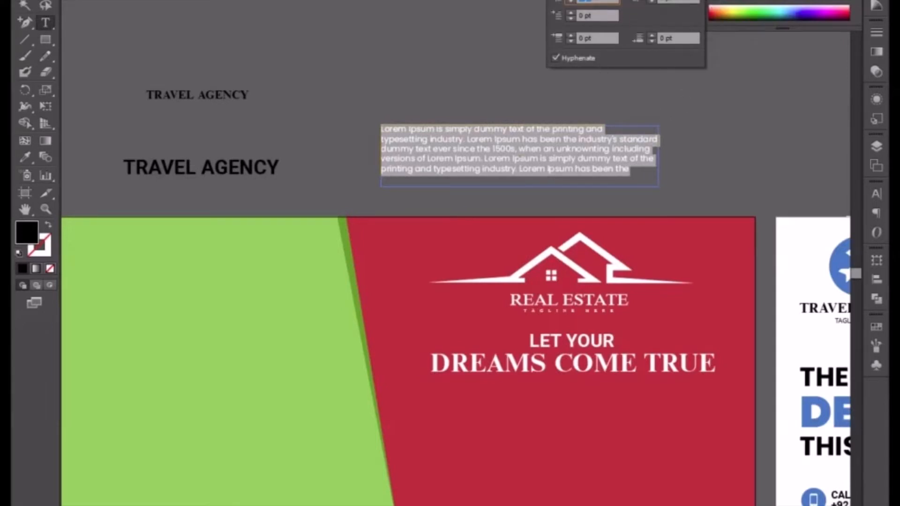
left_click(616, 0)
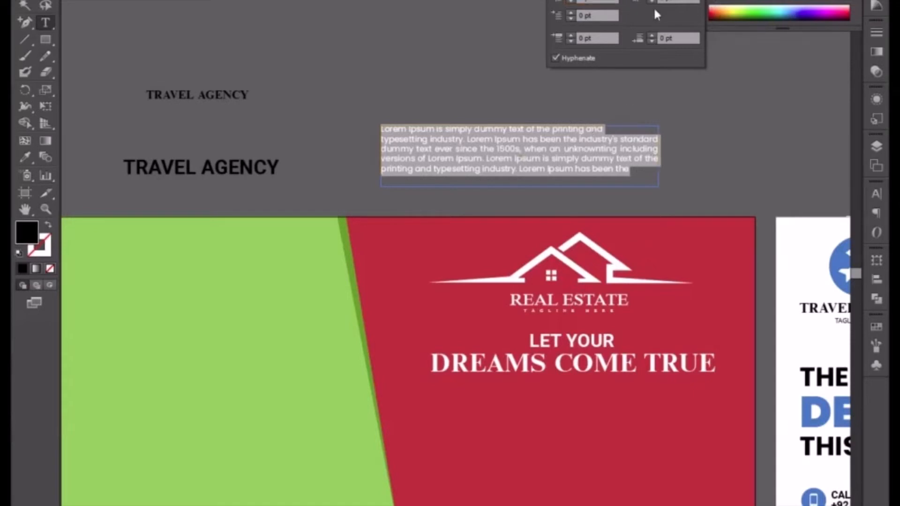
left_click(673, 0)
left_click(588, 158)
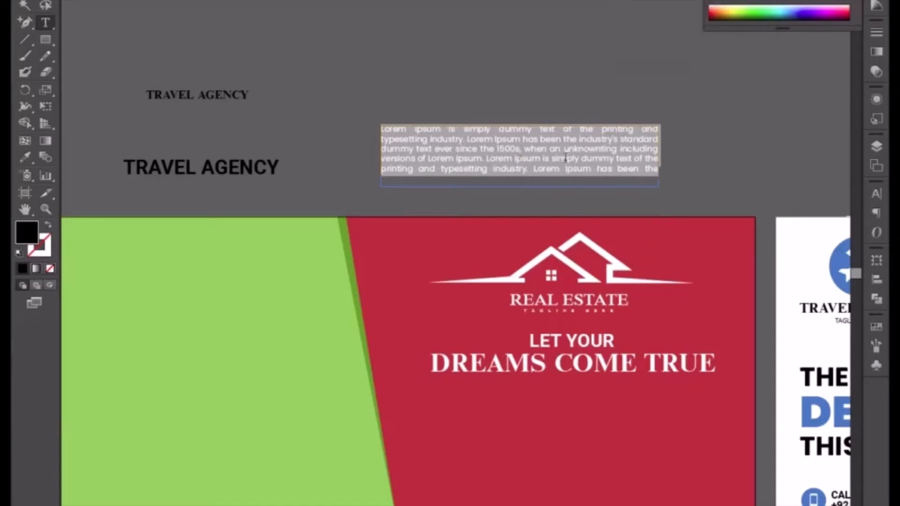
- Delete the paragraph's remaining text after "versions of Lorem Ipsum."
left_click(530, 155)
left_click_drag(486, 159, 671, 167)
key("BackSpace")
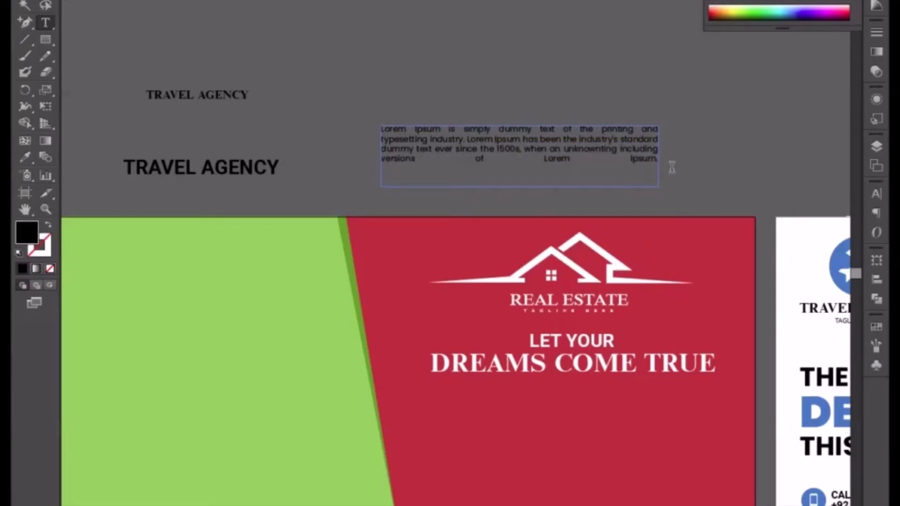
- Set the paragraph's last line, "versions of Lorem Ipsum.", to align left
left_click_drag(658, 161, 372, 168)
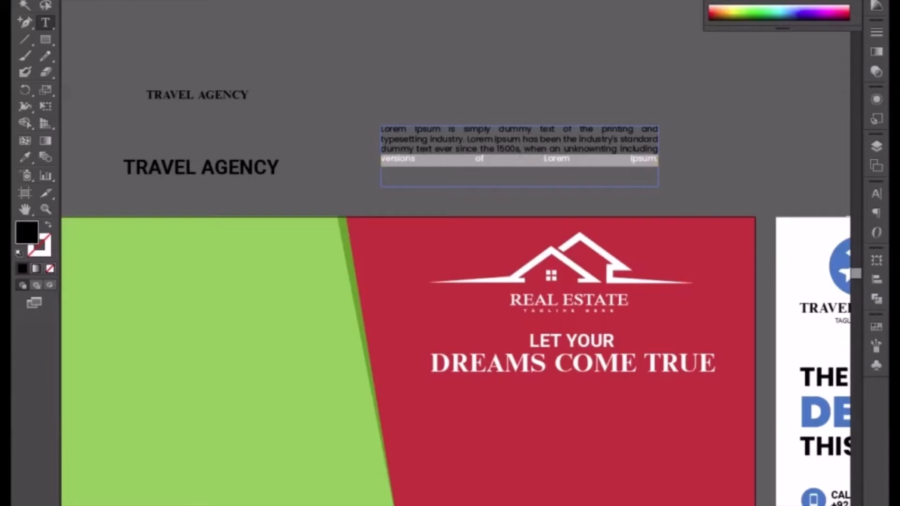
key("ctrl+alt+t")
left_click(610, 0)
left_click(457, 171)
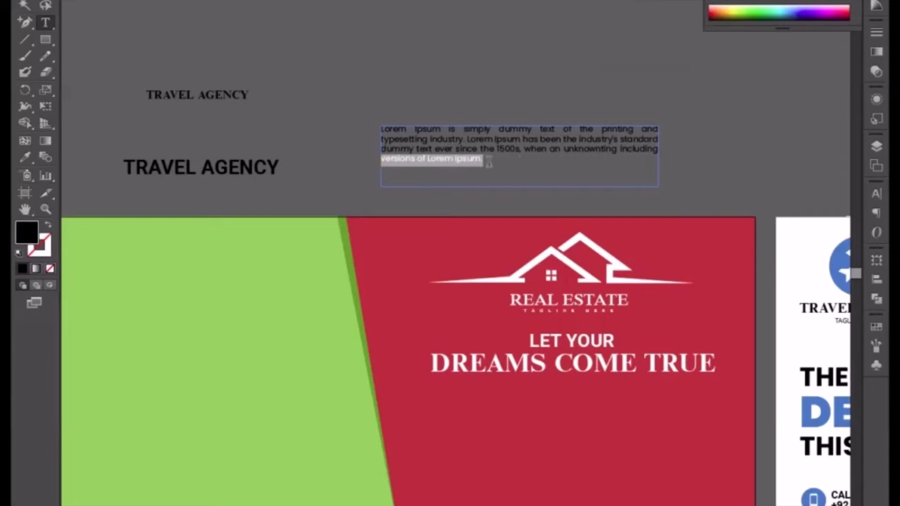
- Shorten the paragraph's text frame to fit its four lines and center-align the text
left_click(23, 4)
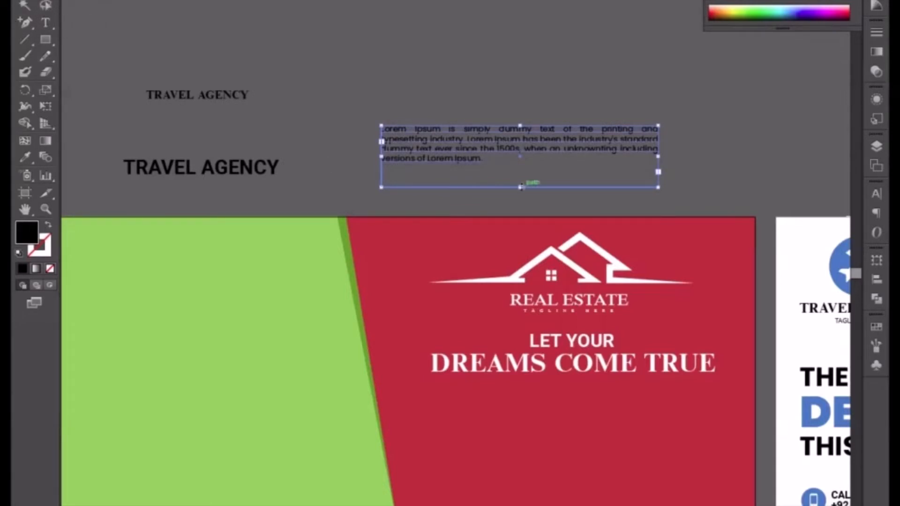
left_click_drag(519, 187, 521, 173)
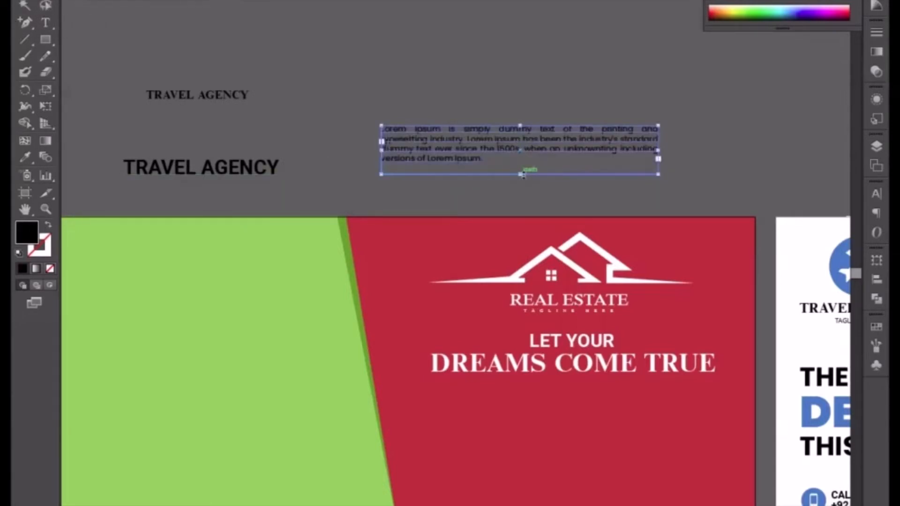
left_click_drag(623, 196, 532, 136)
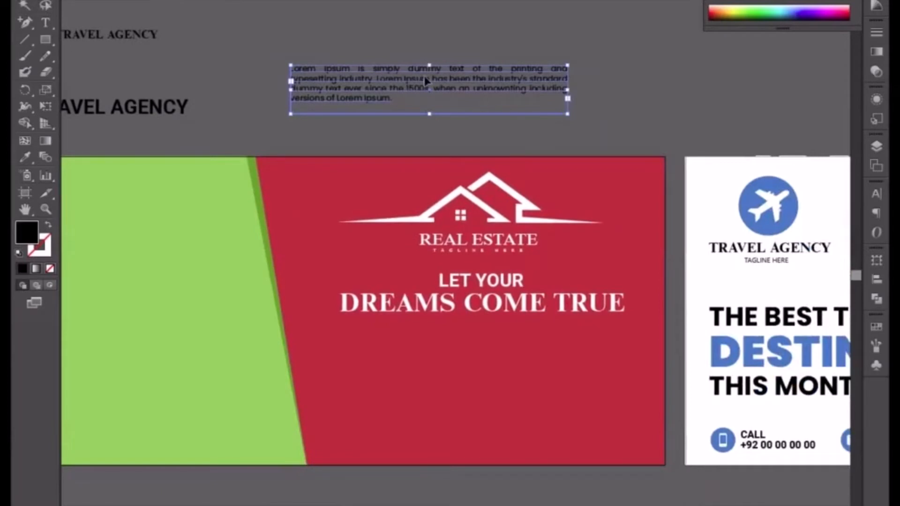
left_click(666, 2)
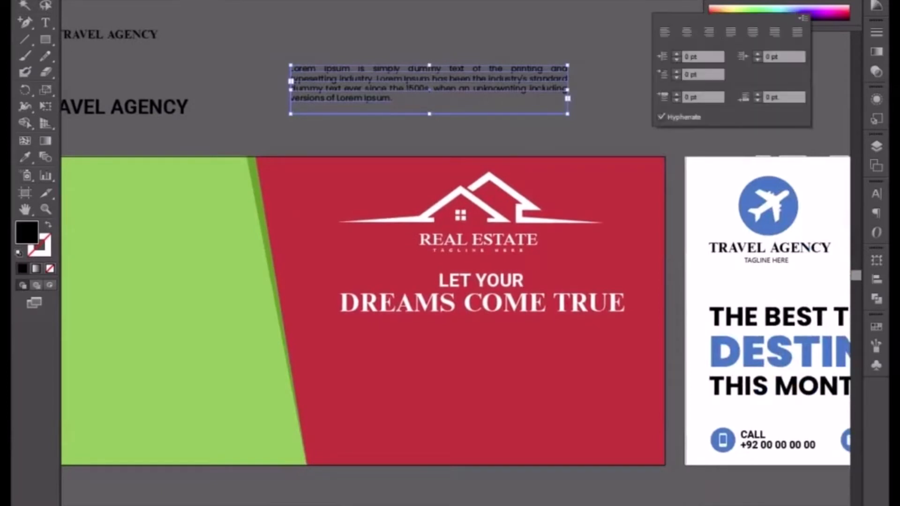
left_click(689, 33)
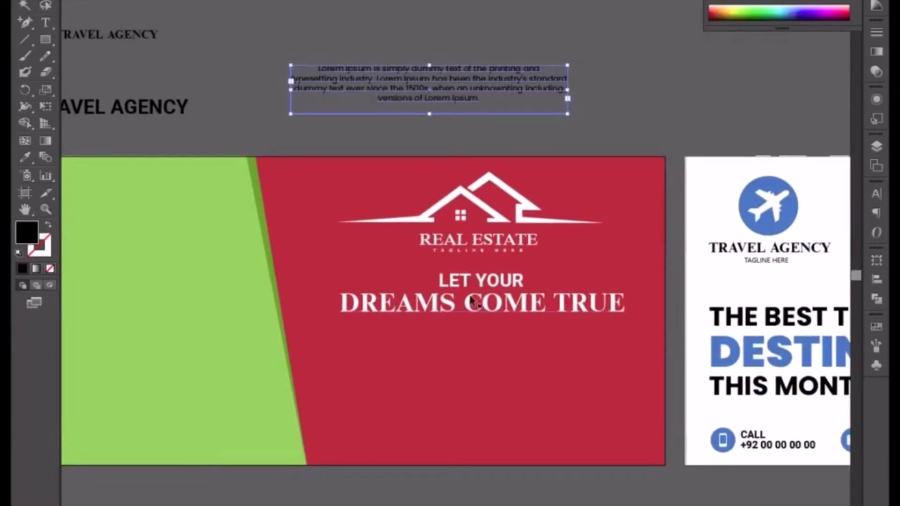
- Move the Lorem Ipsum paragraph onto the red shape below the headline and fill it with white
left_click_drag(440, 72, 501, 334)
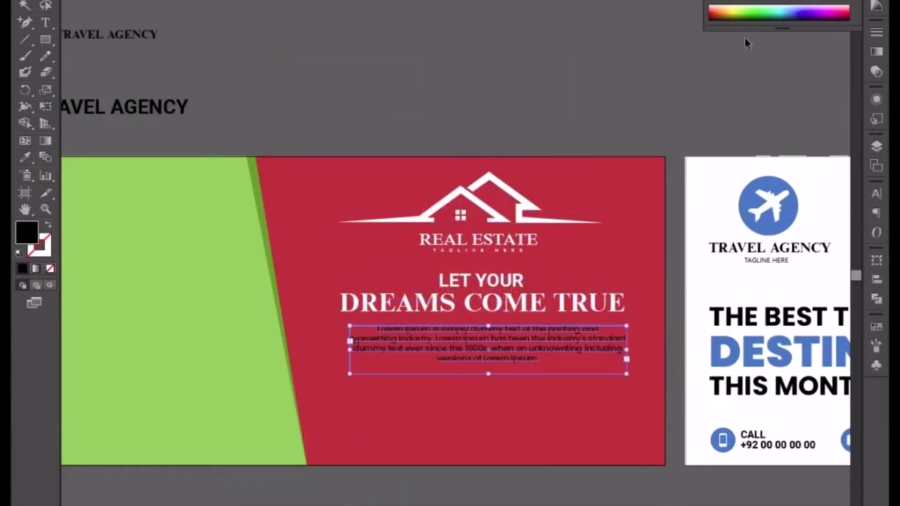
left_click(734, 1)
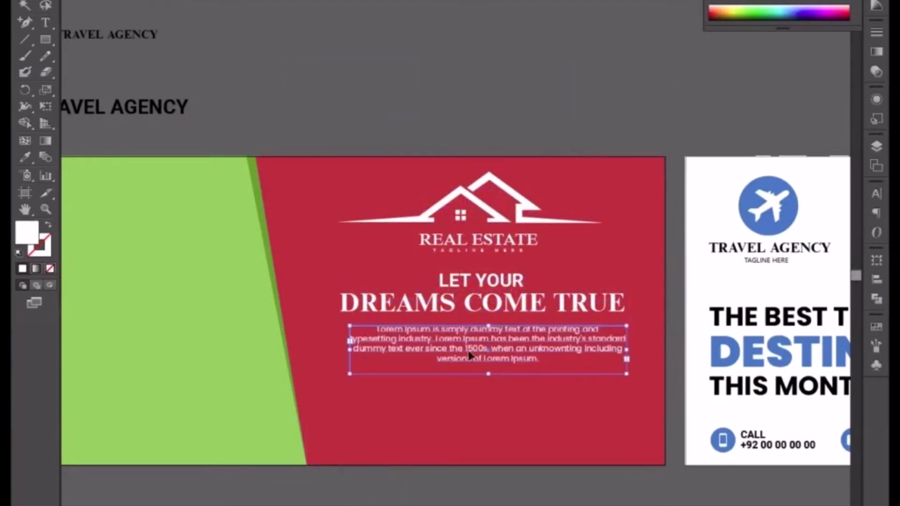
- Nudge the paragraph up and to the left so it sits centered just under "DREAMS COME TRUE"
key("Left")
key("Left")
key("Left")
key("Left")
key("Left")
key("Up")
key("Up")
key("Up")
key("Up")
key("Up")
key("Up")
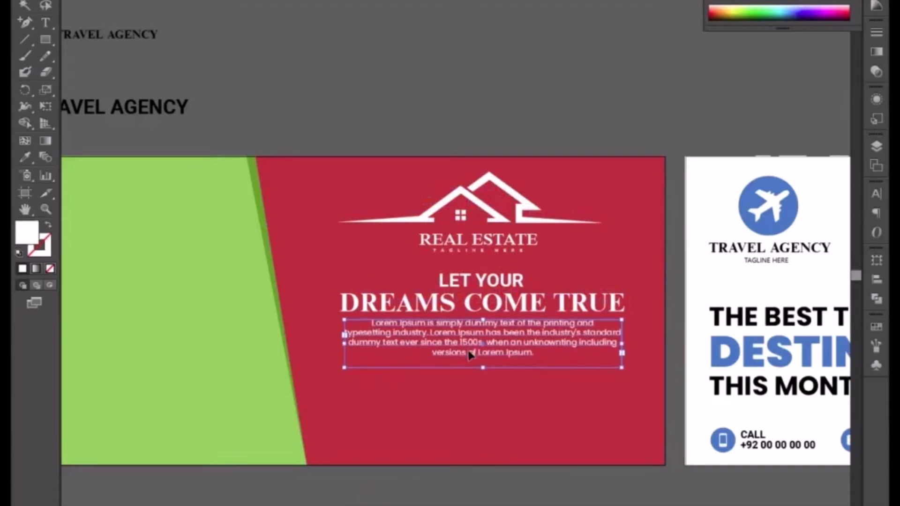
key("Left")
key("Left")
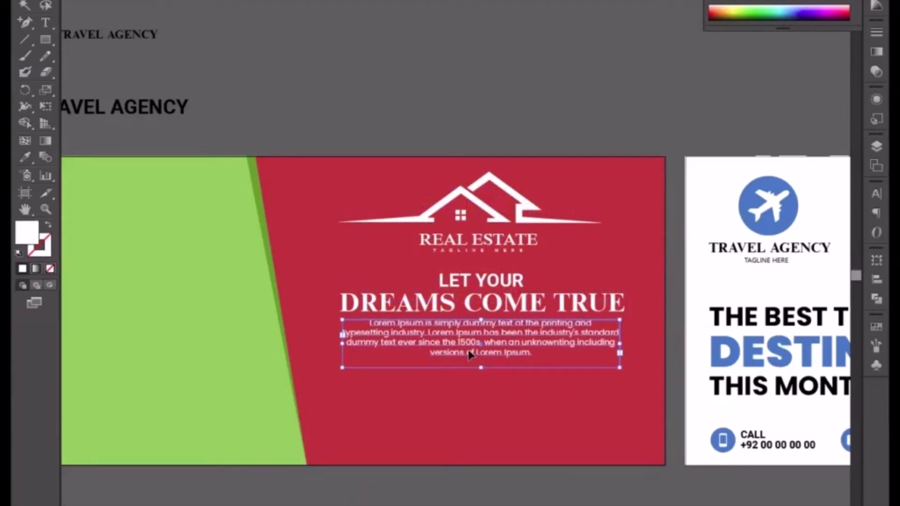
key("Left")
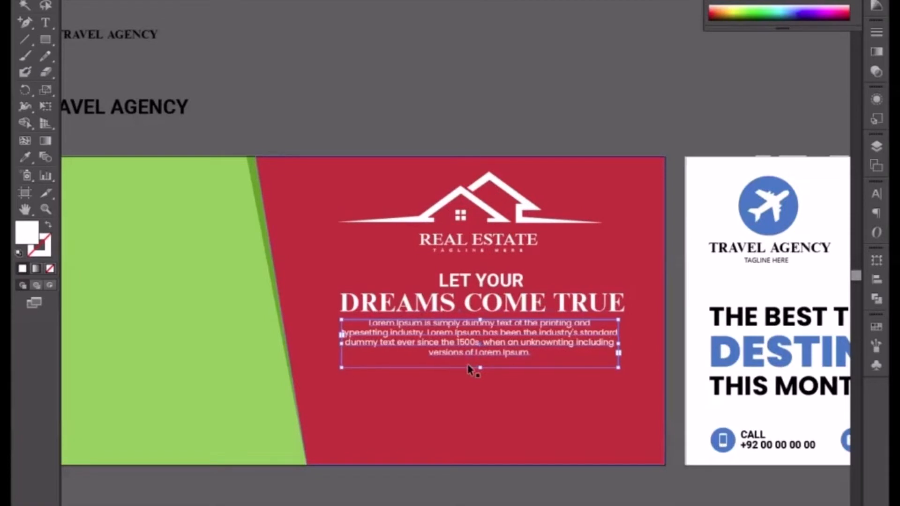
key("Right")
left_click(543, 505)
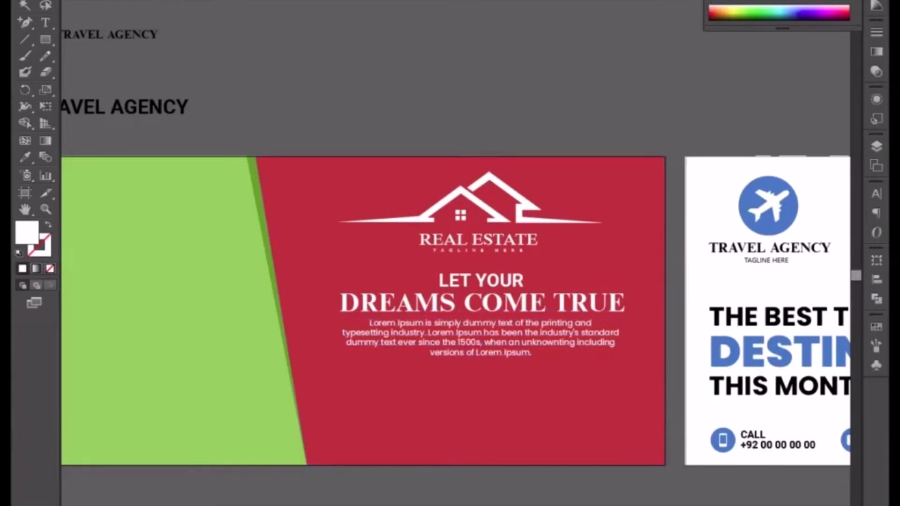
left_click_drag(544, 505, 351, 344)
left_click_drag(611, 367, 519, 394)
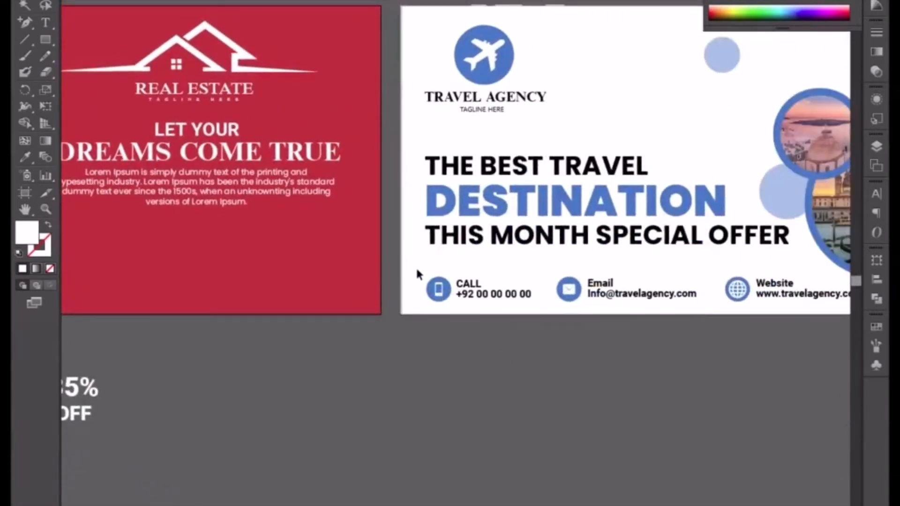
- Move the call, email and website contact row from the travel banner to the empty area below the red shape
left_click_drag(417, 270, 802, 341)
left_click_drag(764, 297, 427, 354)
left_click_drag(303, 437, 430, 453)
left_click(333, 476)
- Fill the three blue circles behind the phone, email and website icons with white sampled from the real estate logo
key("a")
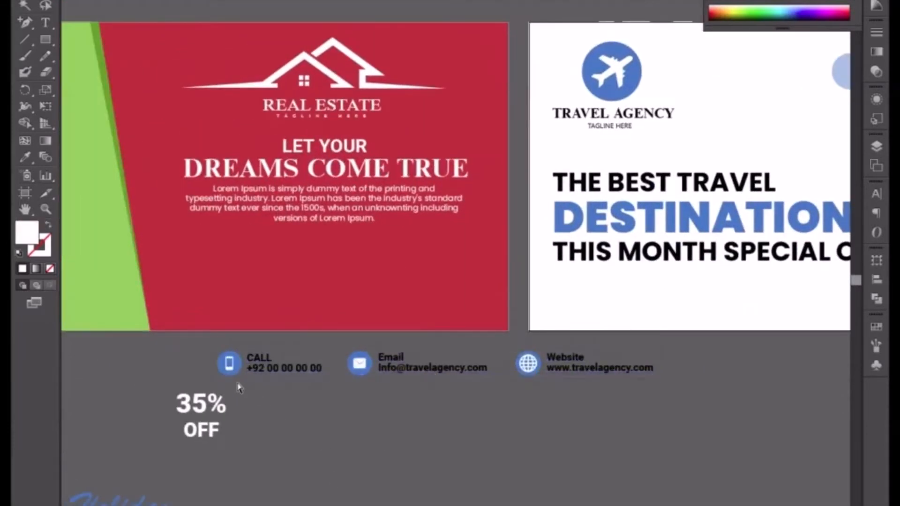
left_click(222, 368)
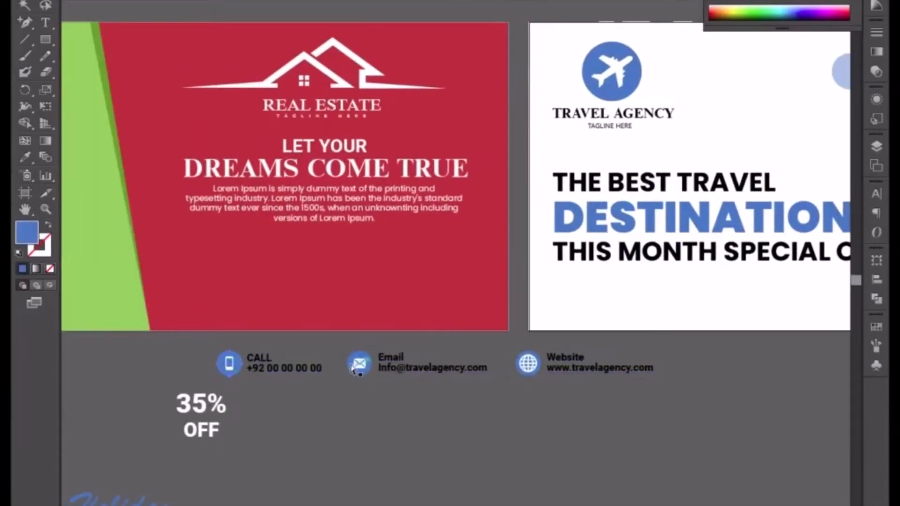
left_click(351, 367, "shift")
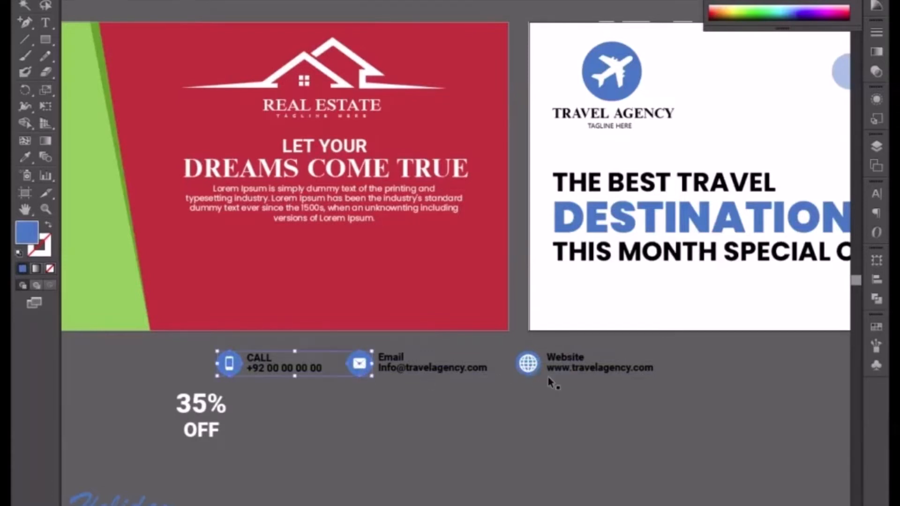
key("ctrl+plus")
key("ctrl+plus")
key("ctrl+plus")
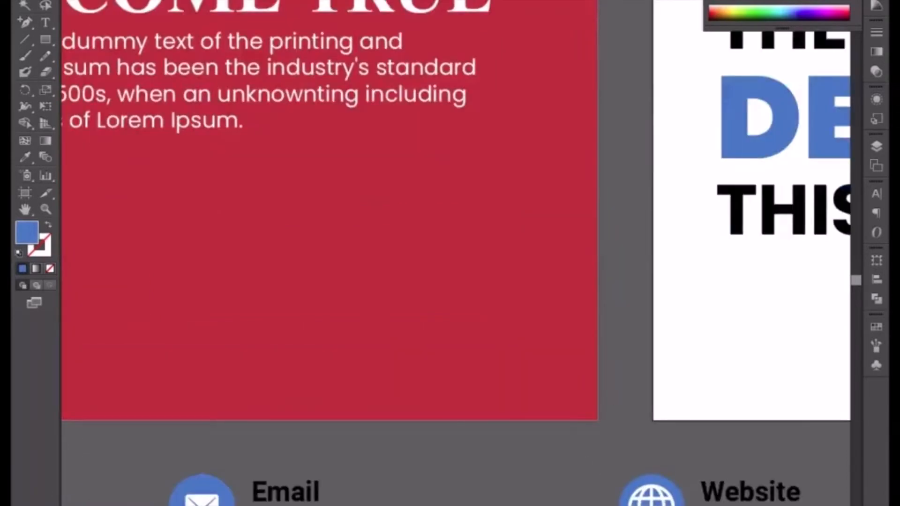
key("ctrl+minus")
key("ctrl+minus")
key("ctrl+minus")
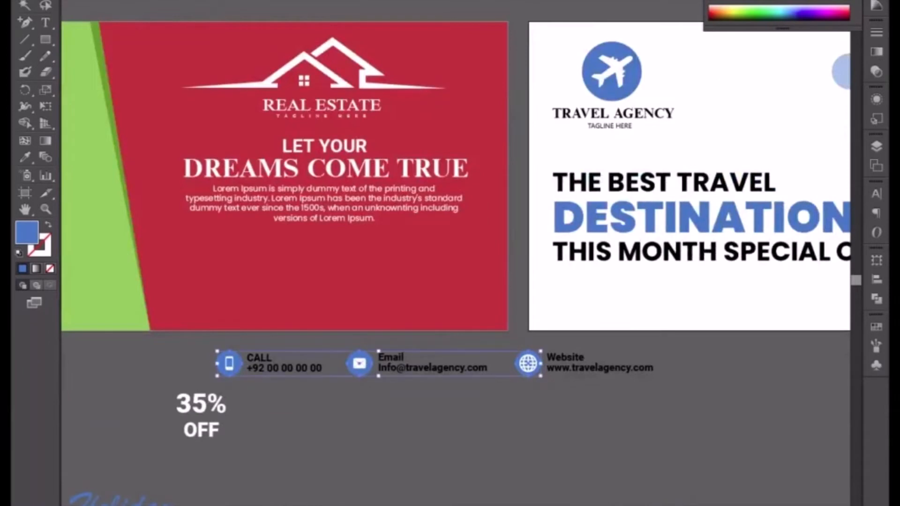
key("ctrl+minus")
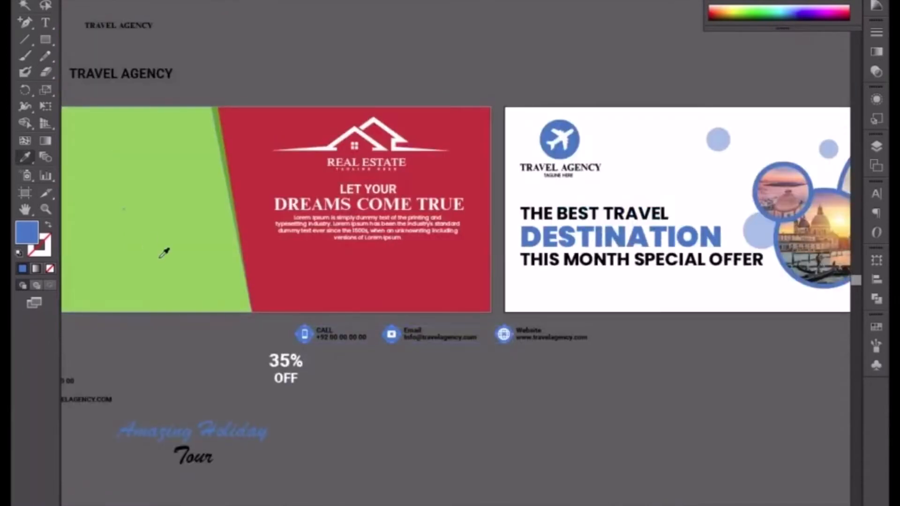
left_click(321, 150)
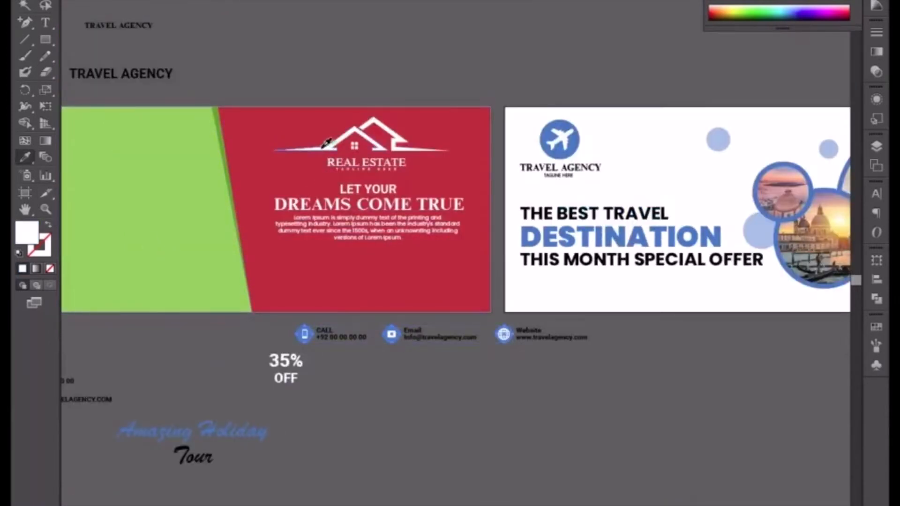
- Swap fill and stroke on the three icon circles, giving them a white outline and no fill
left_click(48, 225)
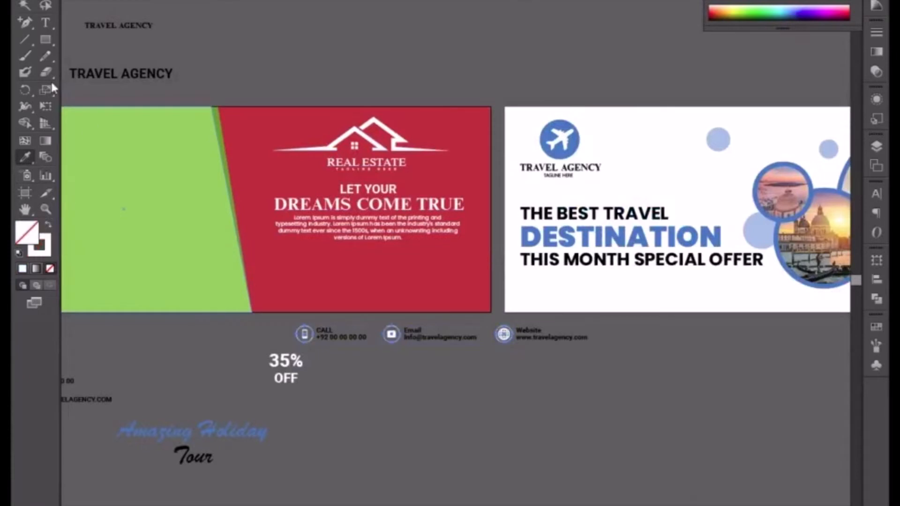
left_click(23, 1)
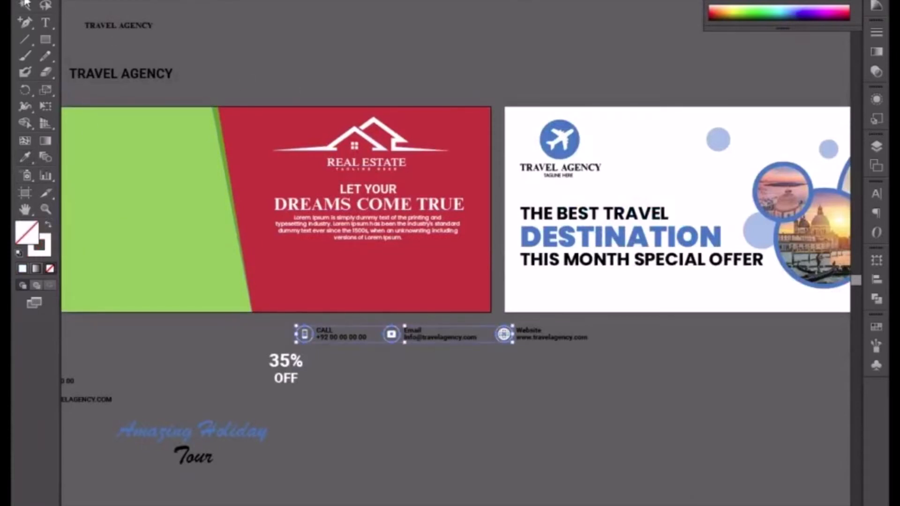
left_click(395, 421)
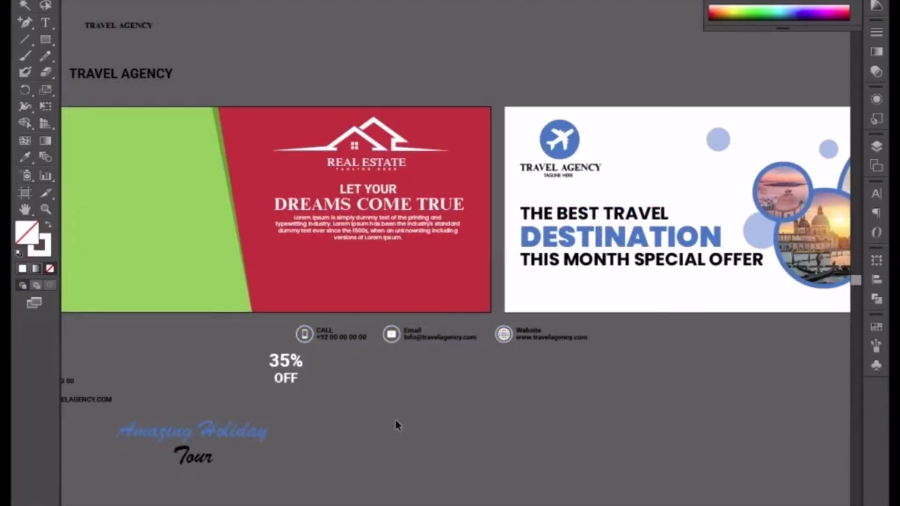
- Delete the "Email", "CALL" and "Website" labels, leaving a single line of text beside each contact icon
key("ctrl+plus")
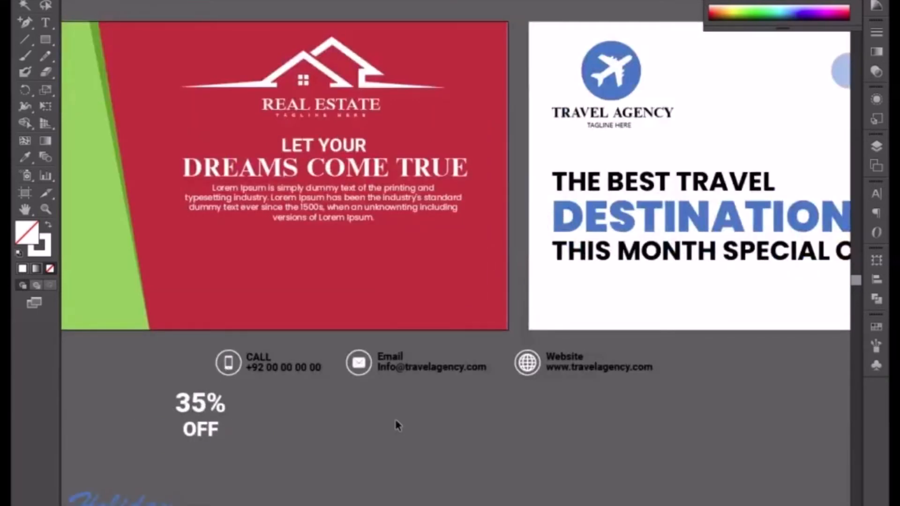
key("t")
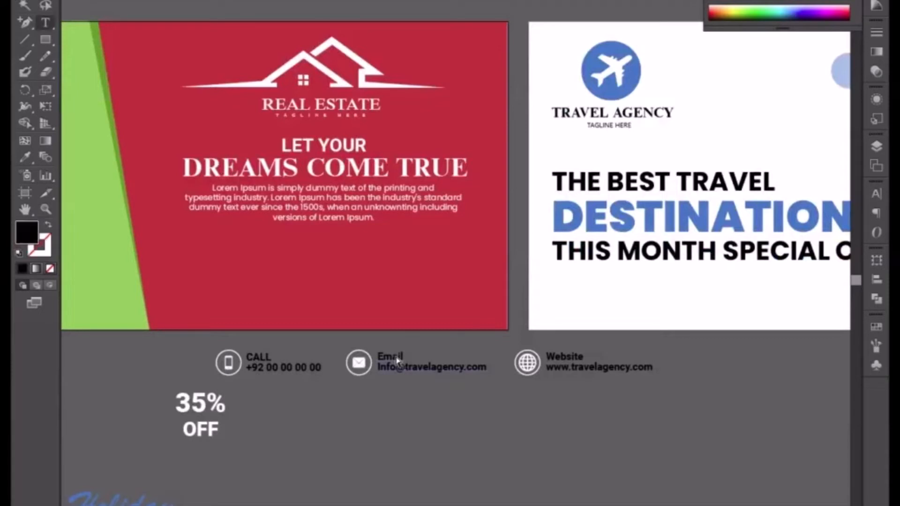
left_click_drag(408, 352, 371, 357)
key("Delete")
key("Delete")
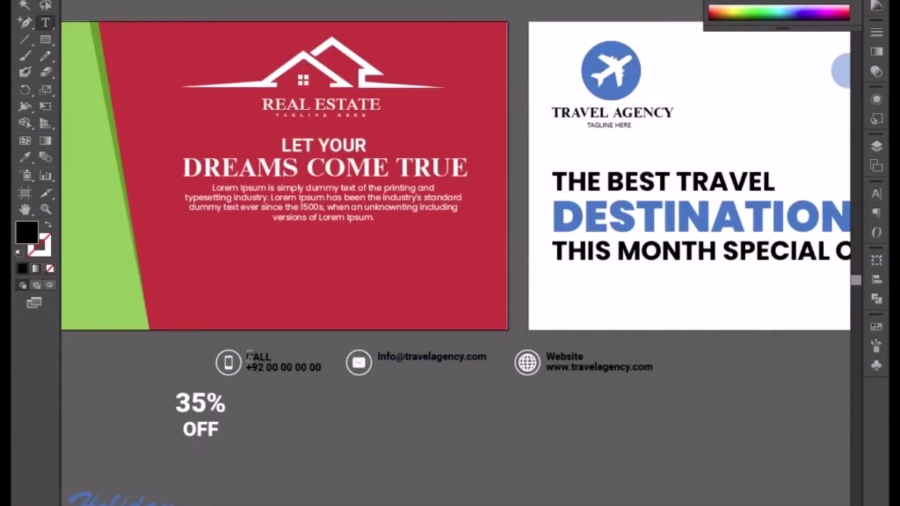
double_click(250, 356)
key("Delete")
key("Delete")
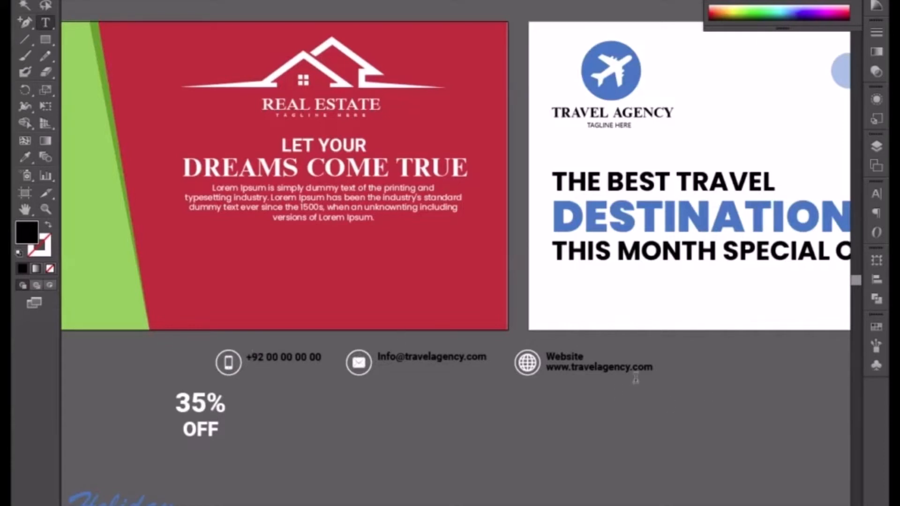
double_click(565, 356)
key("Delete")
key("Delete")
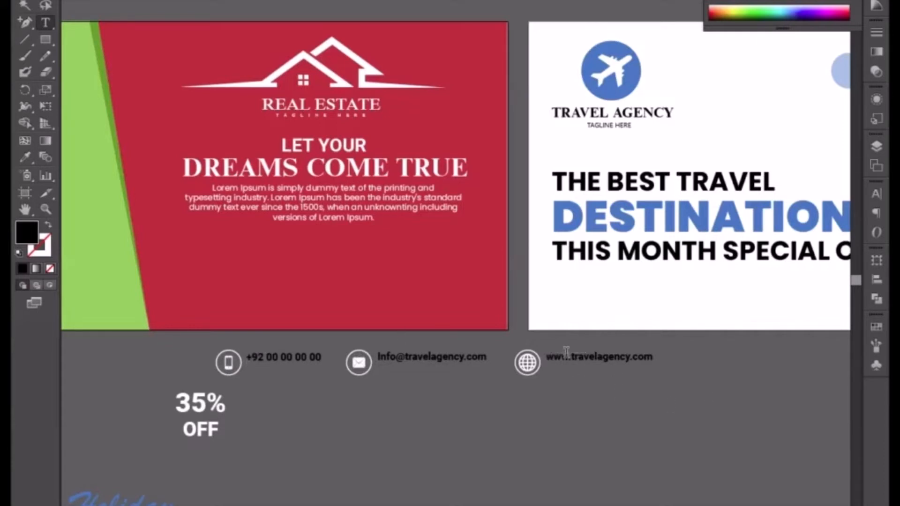
- Lower the three contact text lines to the vertical middle of their icons and fill them with white
left_click(45, 5)
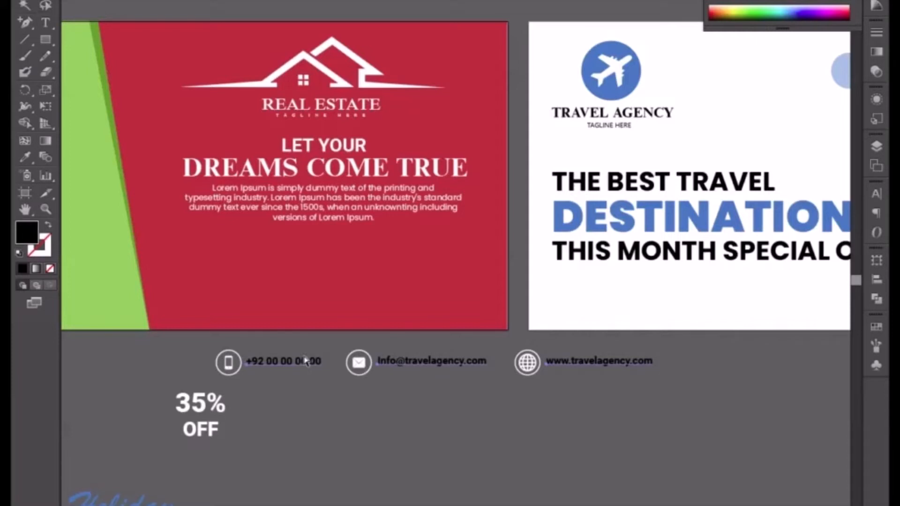
key("Down")
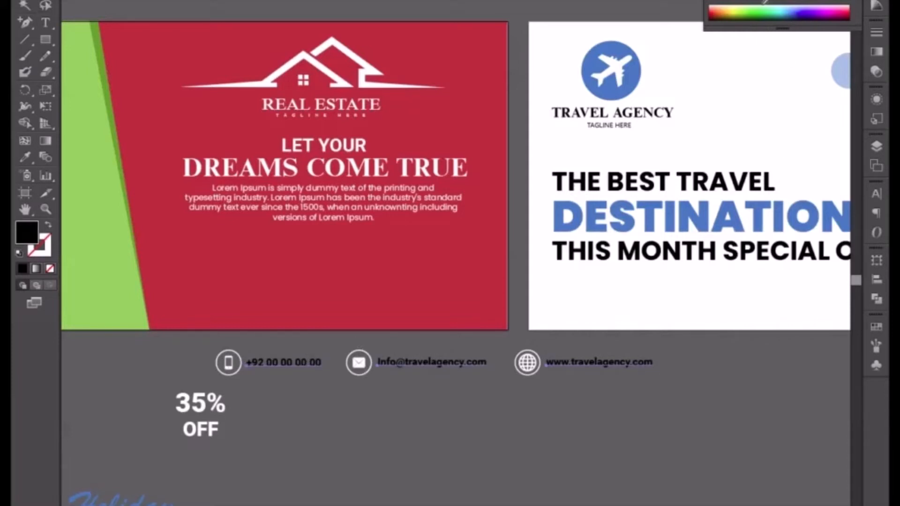
left_click(731, 6)
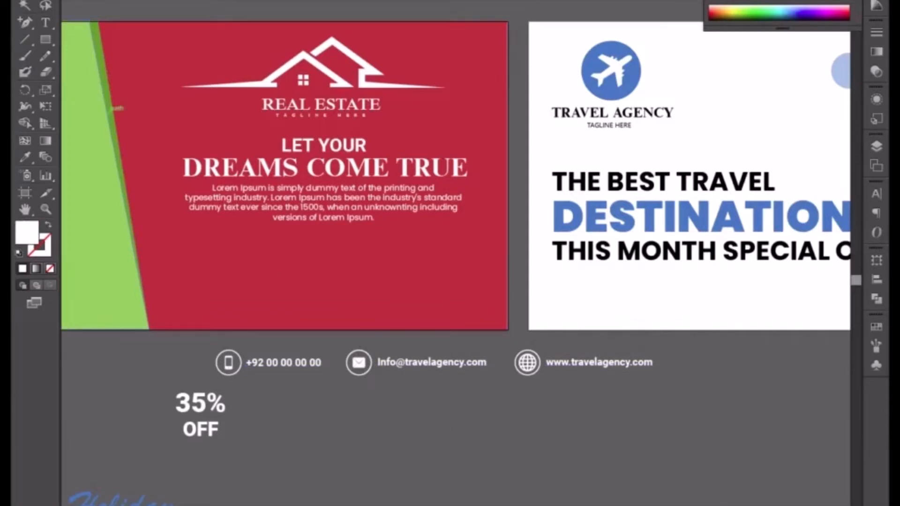
- Move the whole contact row onto the red shape below the paragraph and bring it to the front
left_click(359, 366)
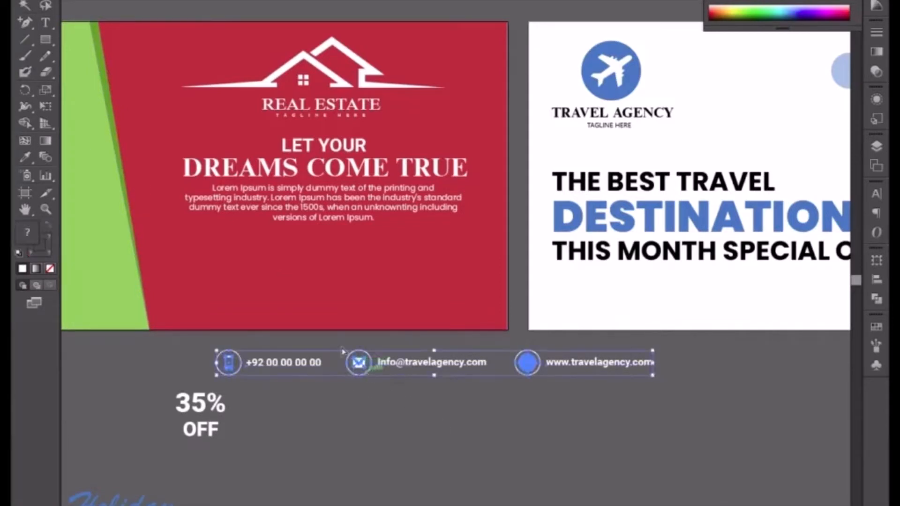
left_click_drag(374, 375, 325, 264)
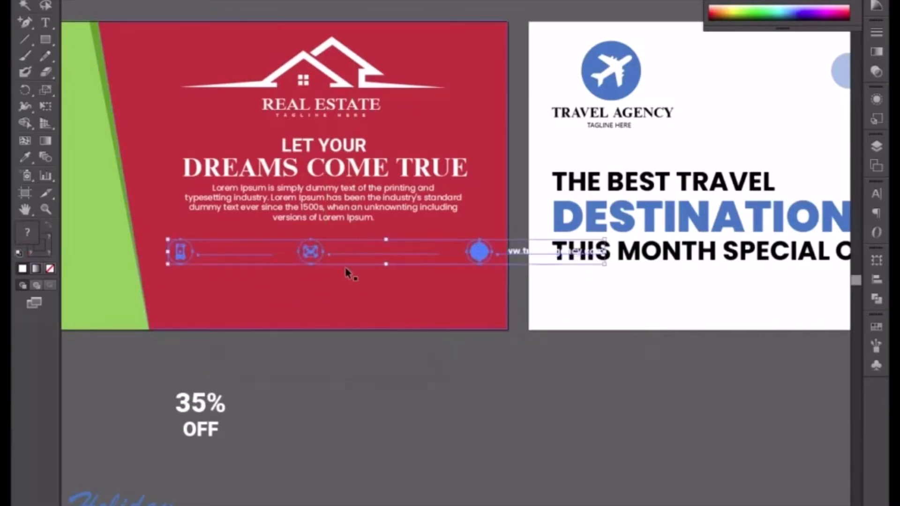
right_click(364, 251)
mouse_move(432, 364)
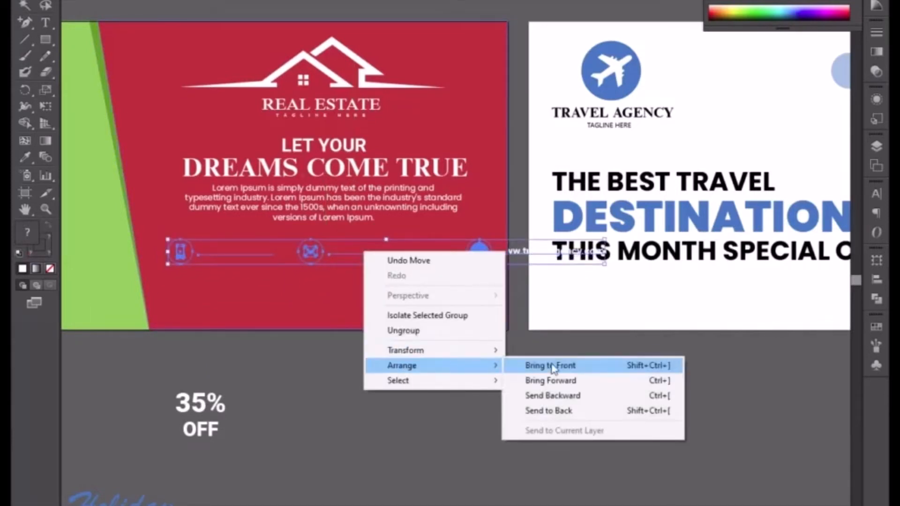
left_click(546, 365)
- Isolate the contact group and move the website icon and address to a second row below the phone and email
double_click(479, 252)
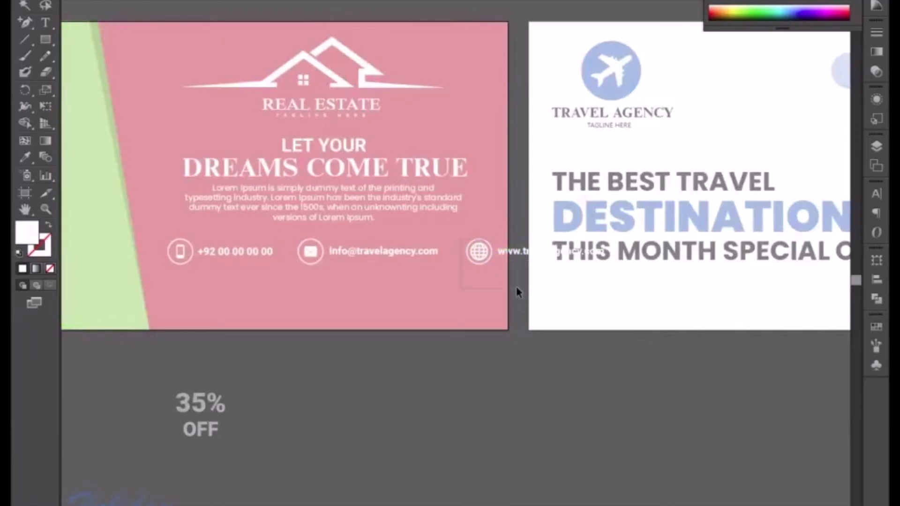
left_click_drag(521, 255, 307, 290)
left_click(370, 353)
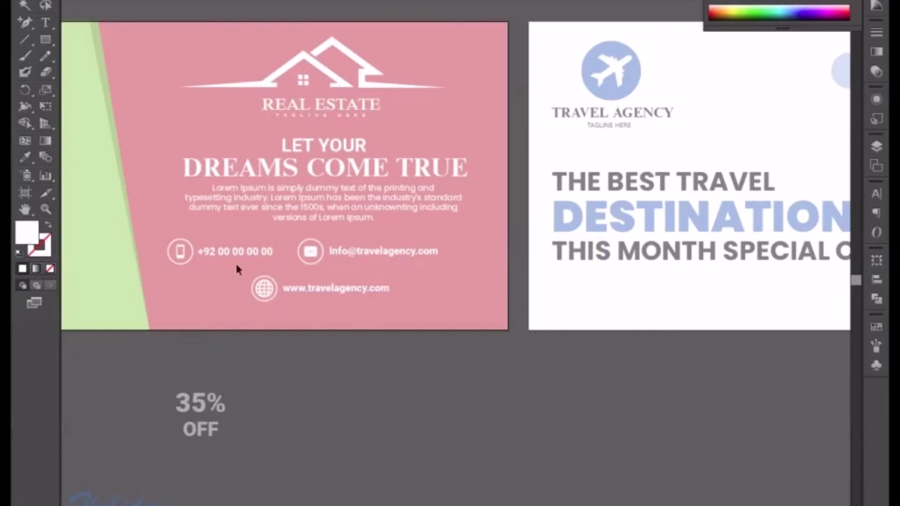
- Shift the phone and email entries together to the right to center them under the paragraph
left_click(382, 258)
key("shift+Right")
key("shift+Right")
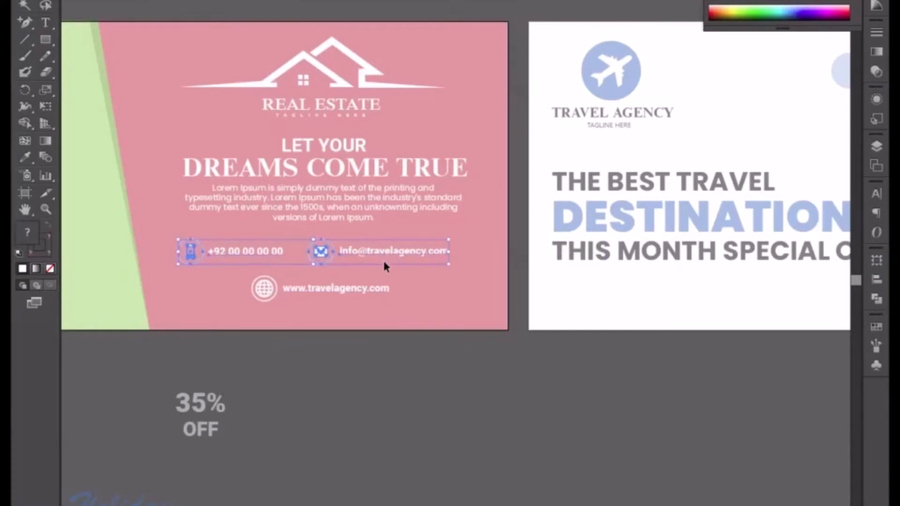
key("shift+Right")
key("shift+Right")
key("shift+Right")
key("shift+Right")
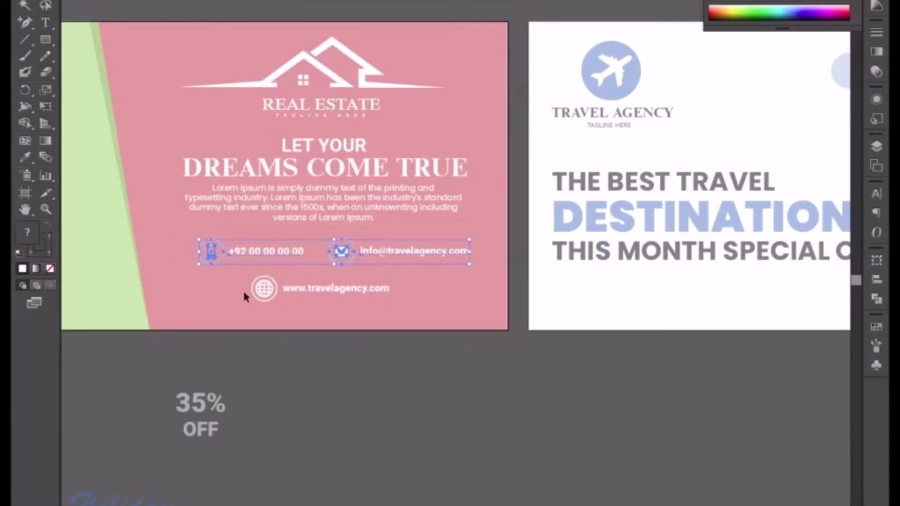
- Nudge the website entry right and slightly up to center it below the phone and email, and leave group isolation
left_click_drag(238, 283, 304, 326)
key("shift+Right")
key("Up")
key("Up")
key("Up")
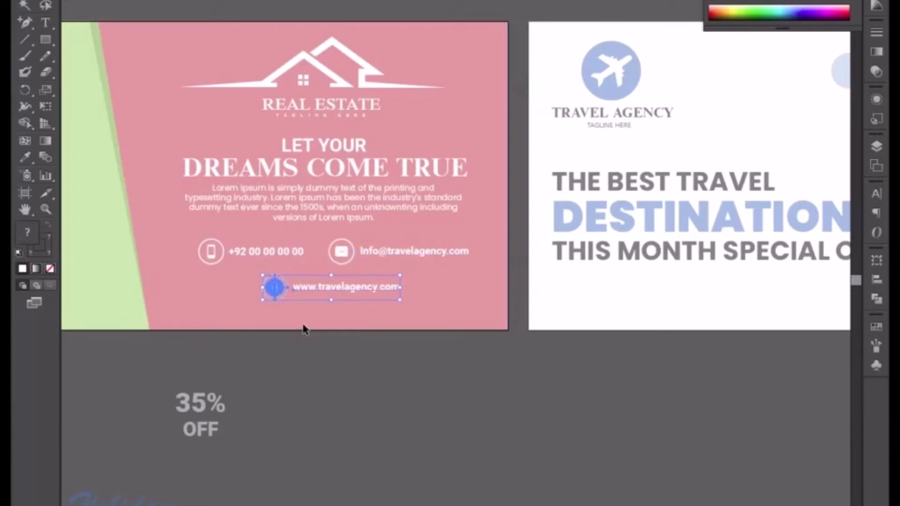
left_click(318, 344)
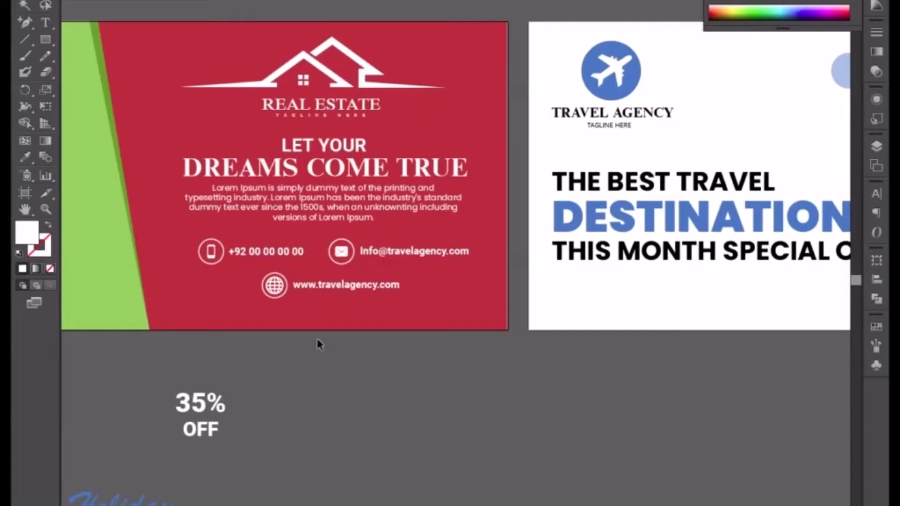
- Draw a horizontal line with a white stroke and no fill across the red shape, between the paragraph and the contact details
left_click_drag(25, 22, 65, 33)
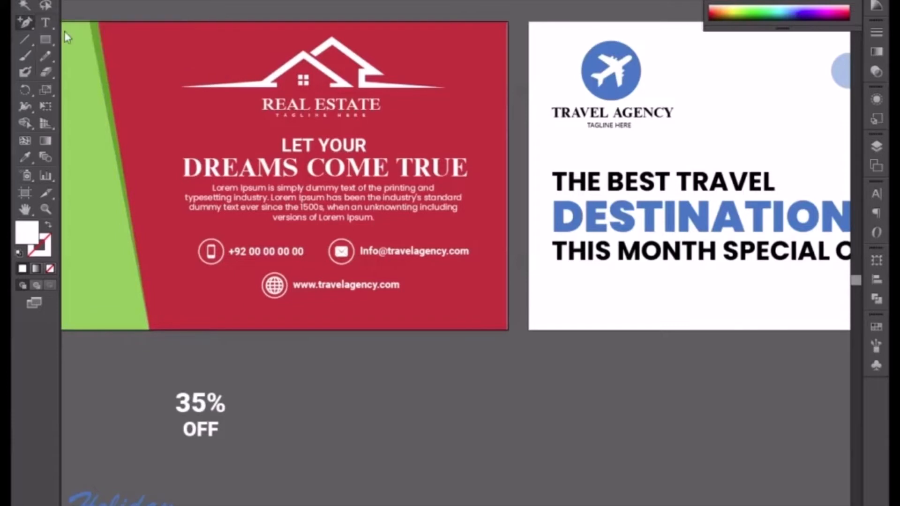
left_click(124, 232)
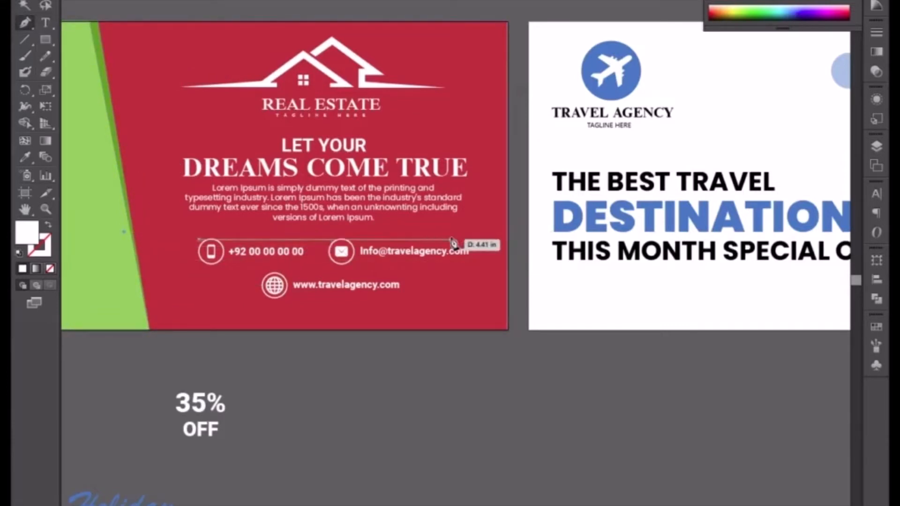
left_click(510, 232)
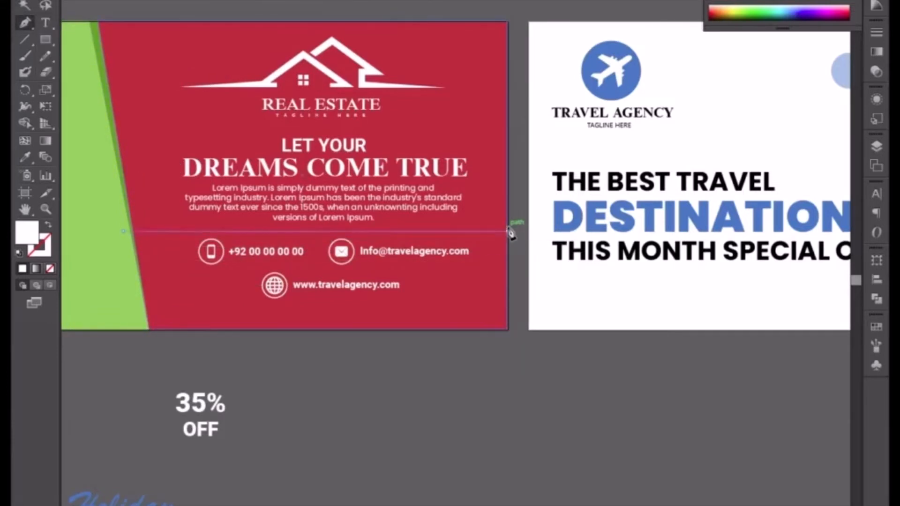
left_click(45, 224)
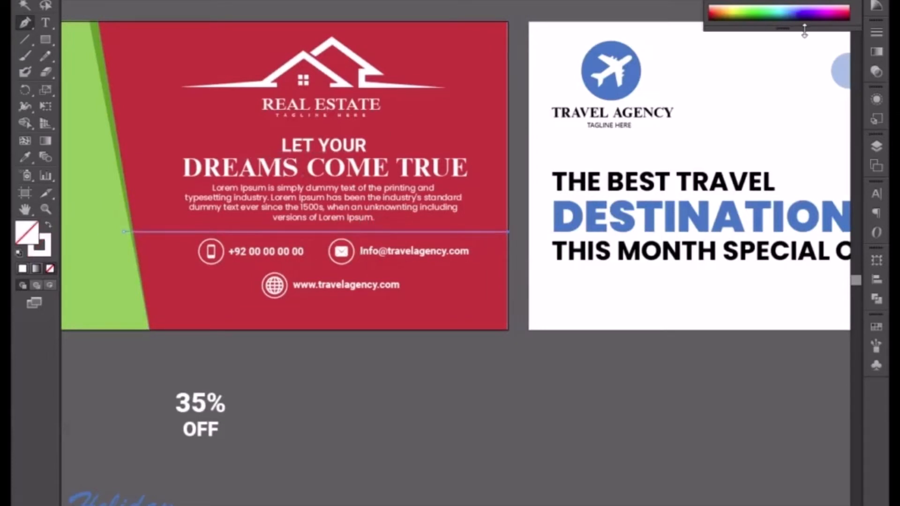
- Set the horizontal line's stroke weight to 2 pt
left_click(875, 33)
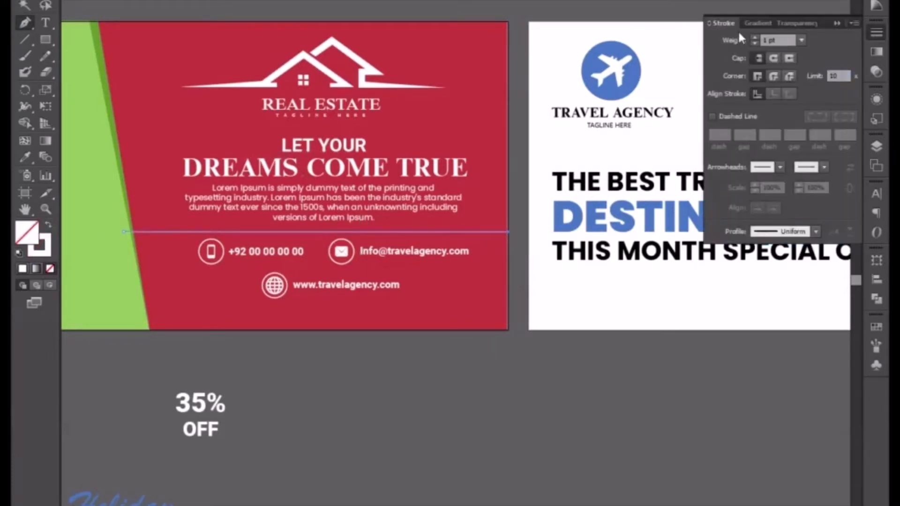
left_click(759, 41)
key("Up")
key("Up")
key("Up")
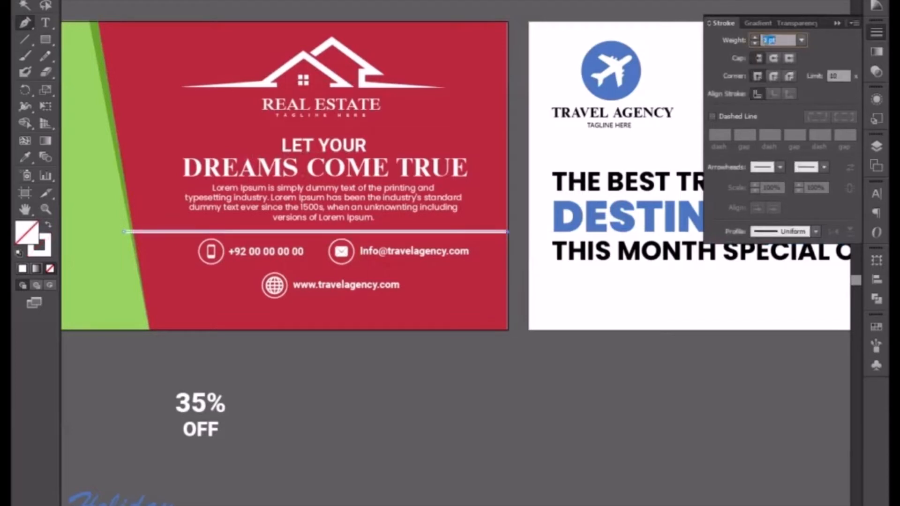
key("Down")
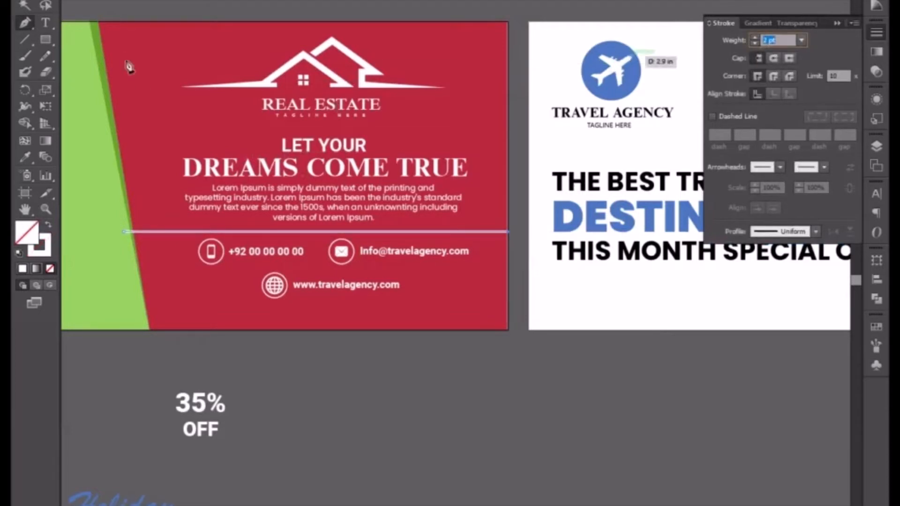
- Duplicate the white horizontal line straight down to just below the website entry
left_click(25, 0)
left_click_drag(304, 231, 306, 308)
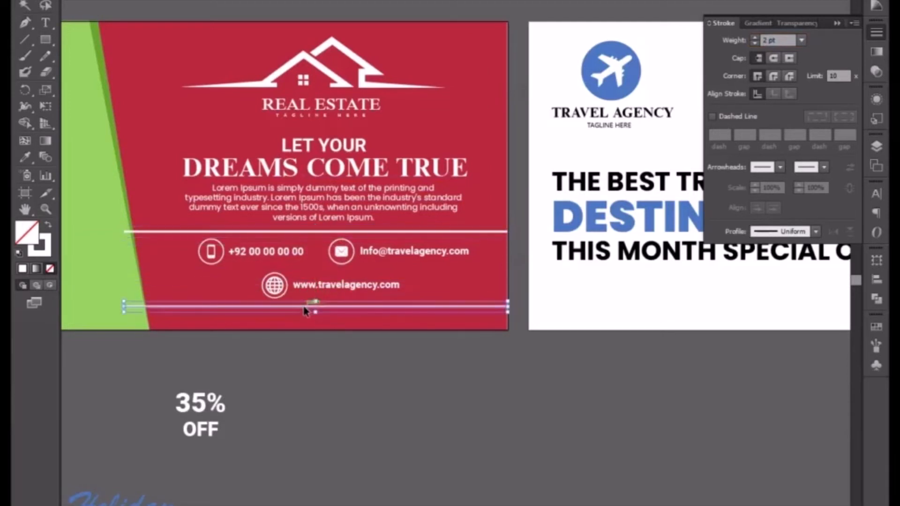
- Nudge the contact details group slightly down to center it between the two white lines
left_click(322, 361)
left_click(348, 287)
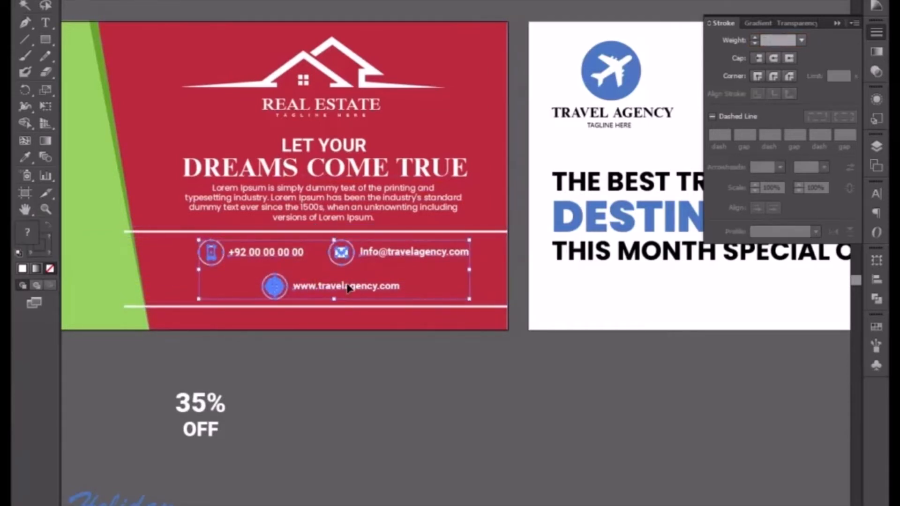
left_click(342, 390)
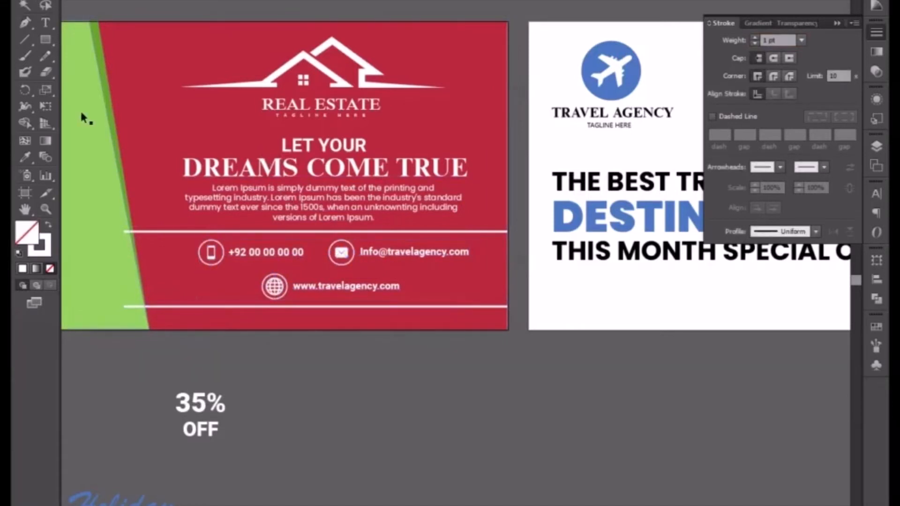
- Bring the light and dark green slanted shapes to the front so they cover the inner ends of the white lines
left_click_drag(151, 38, 343, 181)
left_click_drag(234, 138, 288, 216)
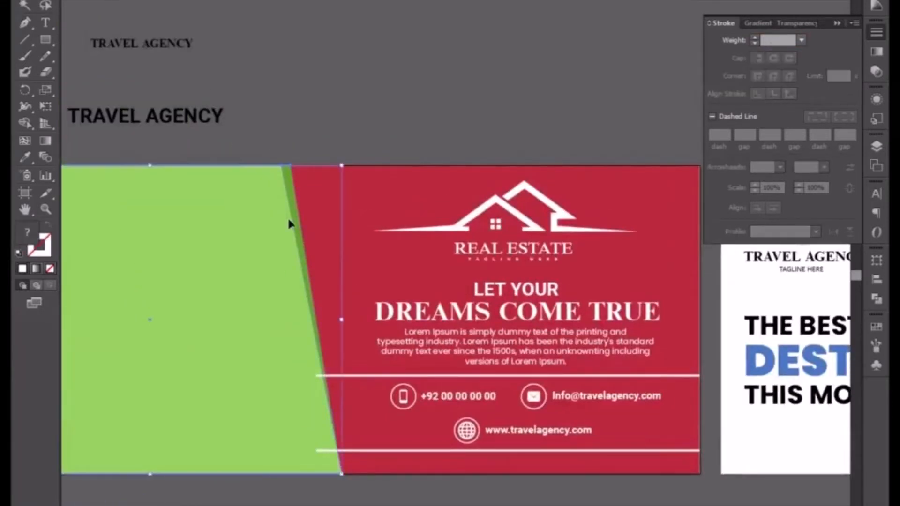
right_click(277, 252)
mouse_move(331, 429)
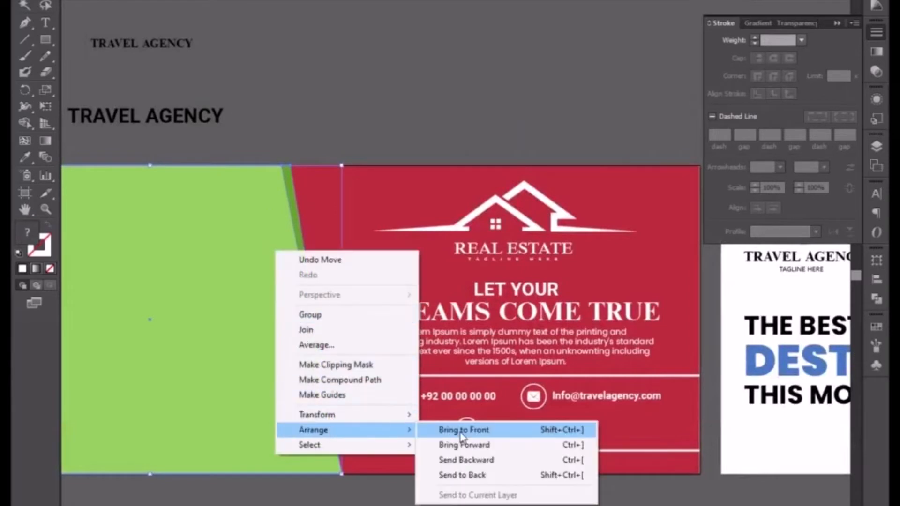
left_click(462, 431)
left_click(548, 504)
left_click_drag(548, 505, 396, 430)
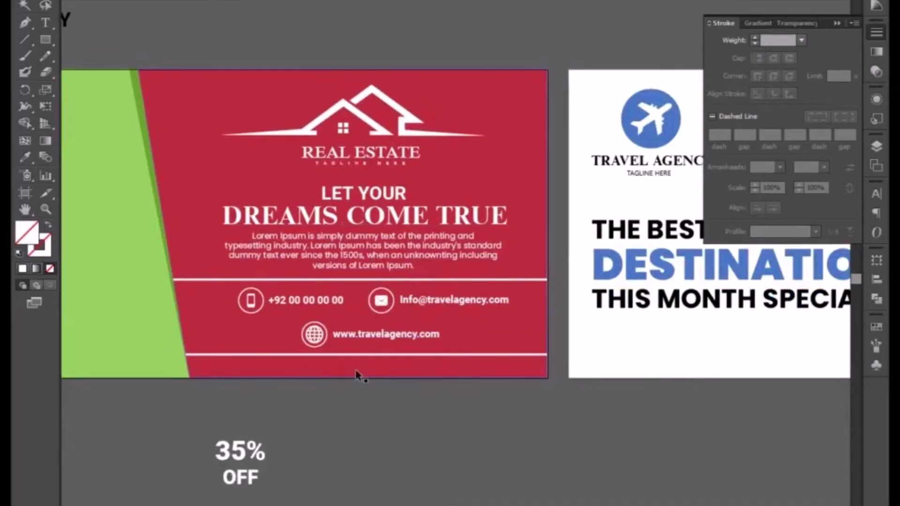
- Move the logo, headline, paragraph, contact details and both lines together slightly down, leaving the red shape in place
left_click(418, 379)
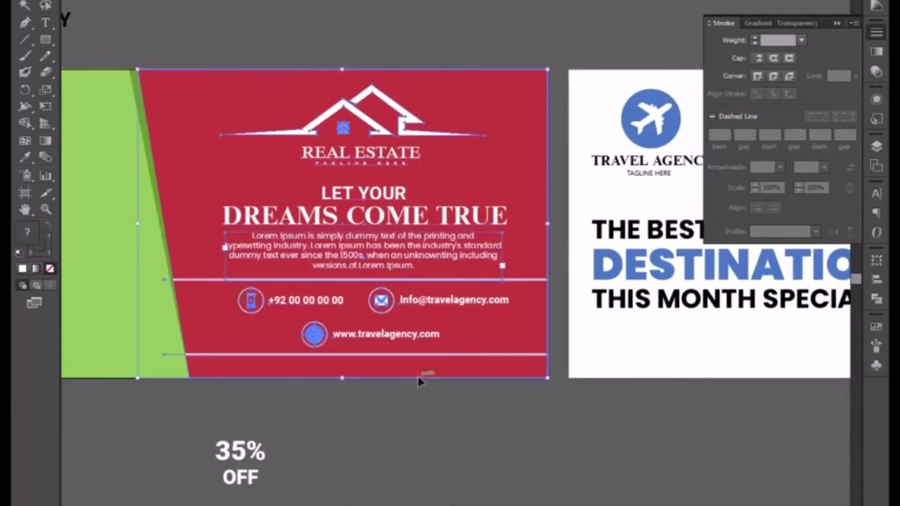
left_click(512, 110)
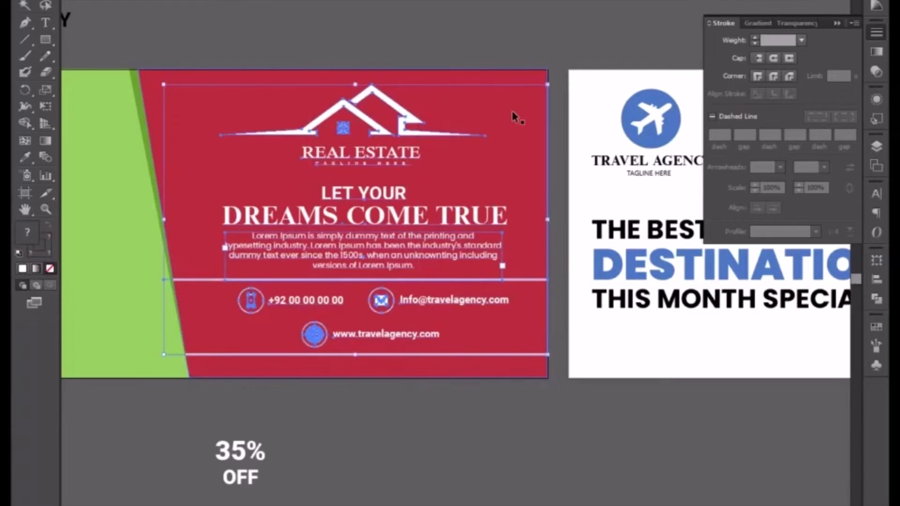
key("Down")
key("Down")
key("Down")
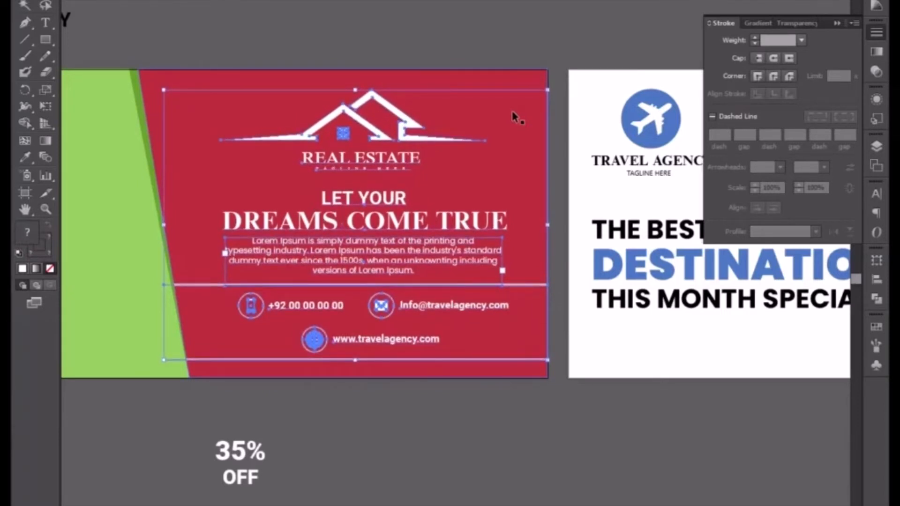
key("Up")
left_click(514, 455)
- Examine how the white lines meet the red shape's outer edge and check the overall banner layout
scroll(411, 436, "right", 4)
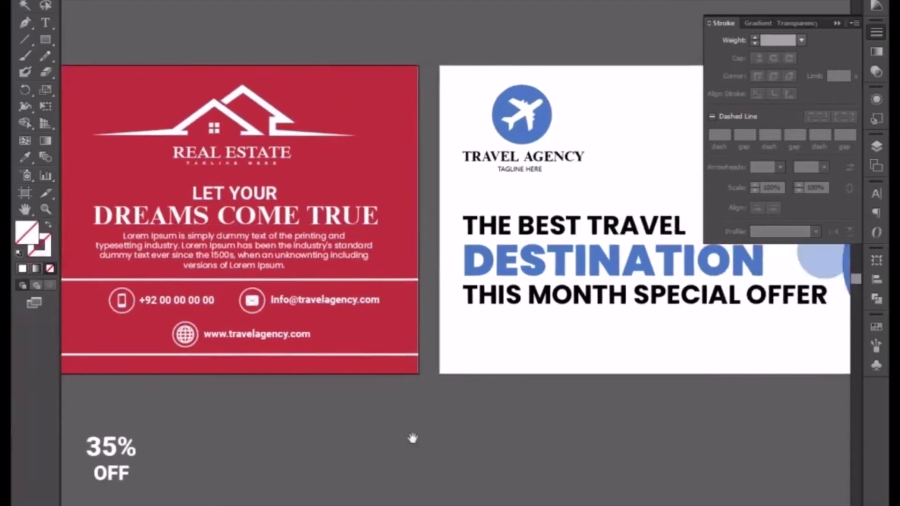
scroll(412, 436, "up", 8)
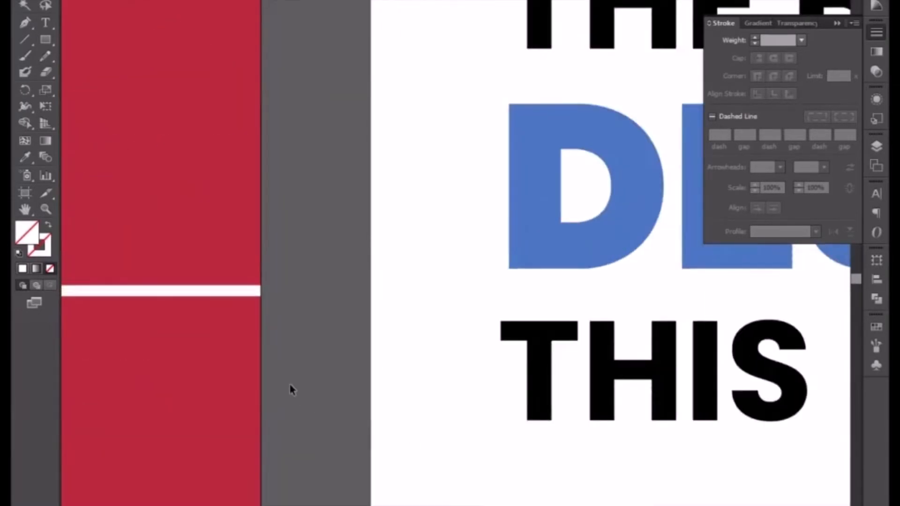
scroll(294, 389, "down", 8)
scroll(560, 472, "left", 10)
scroll(561, 472, "up", 2)
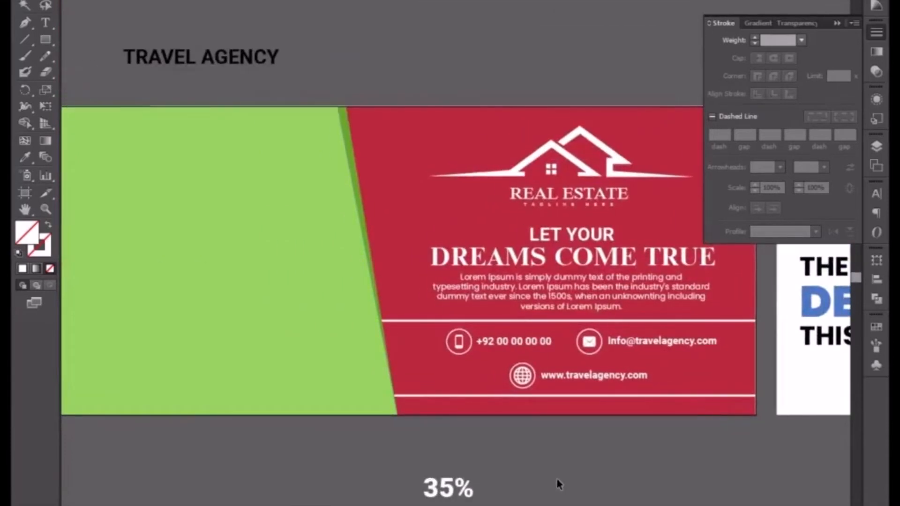
scroll(422, 237, "left", 2)
scroll(422, 237, "up", 1)
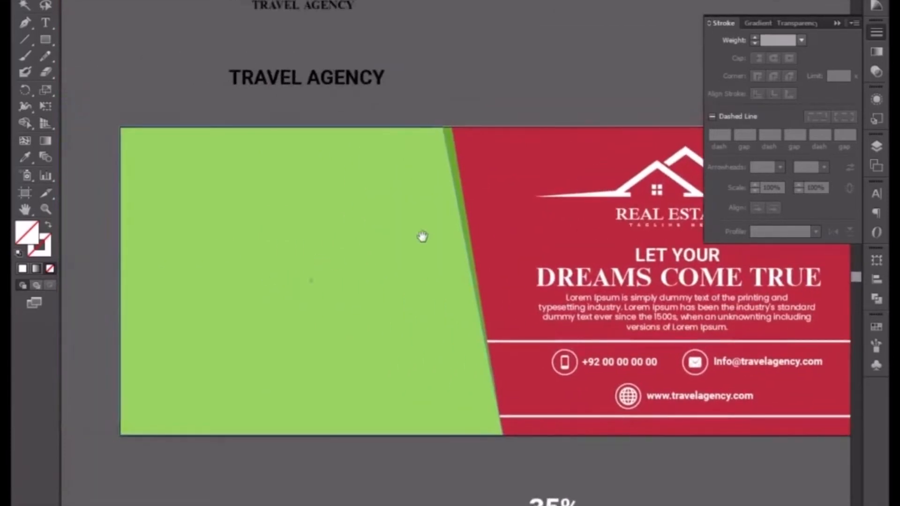
- Draw a circle on the upper part of the green shape with a white stroke and no fill
left_click(837, 23)
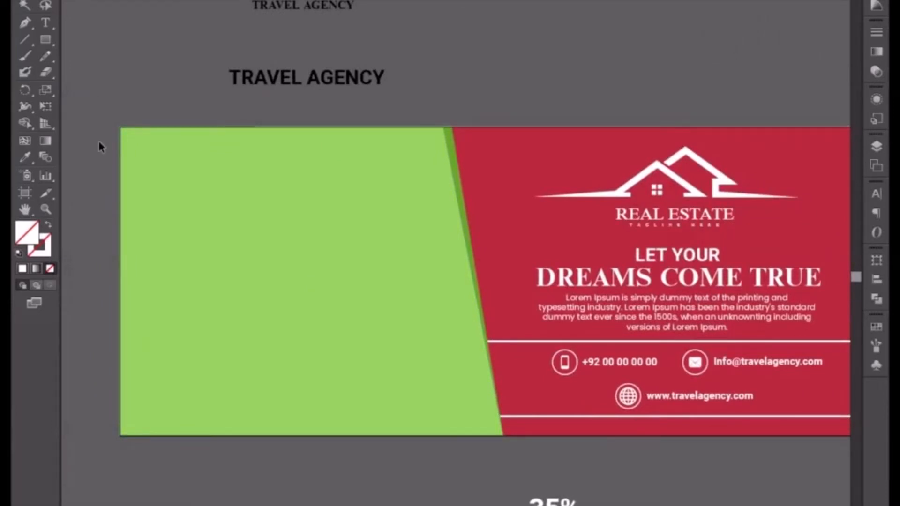
left_click_drag(46, 45, 96, 71)
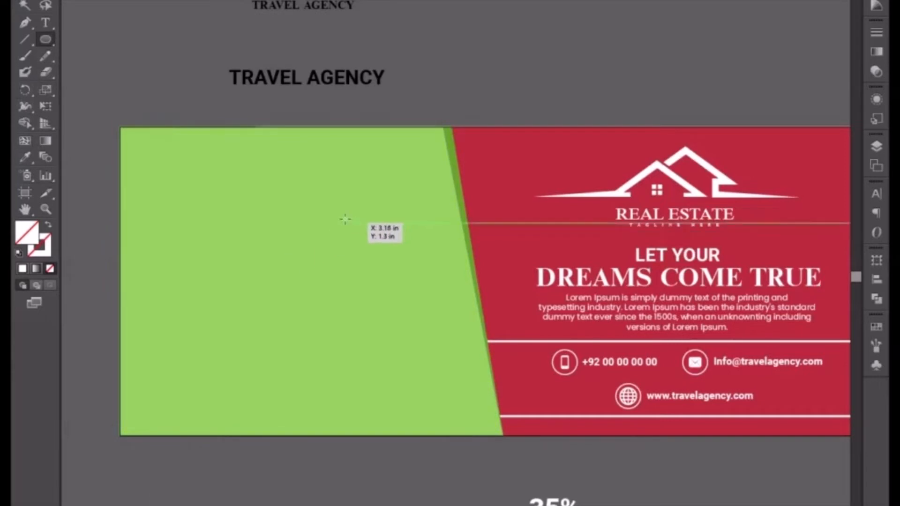
left_click_drag(293, 195, 358, 271)
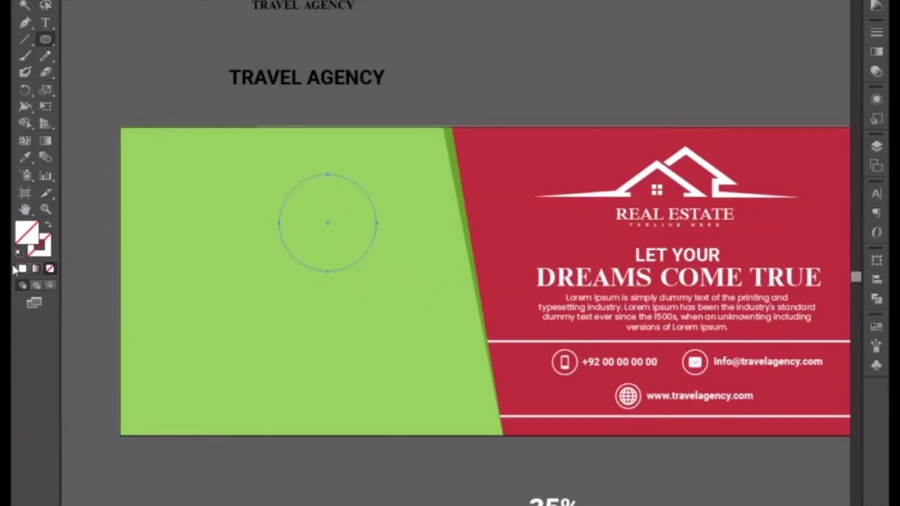
left_click(22, 269)
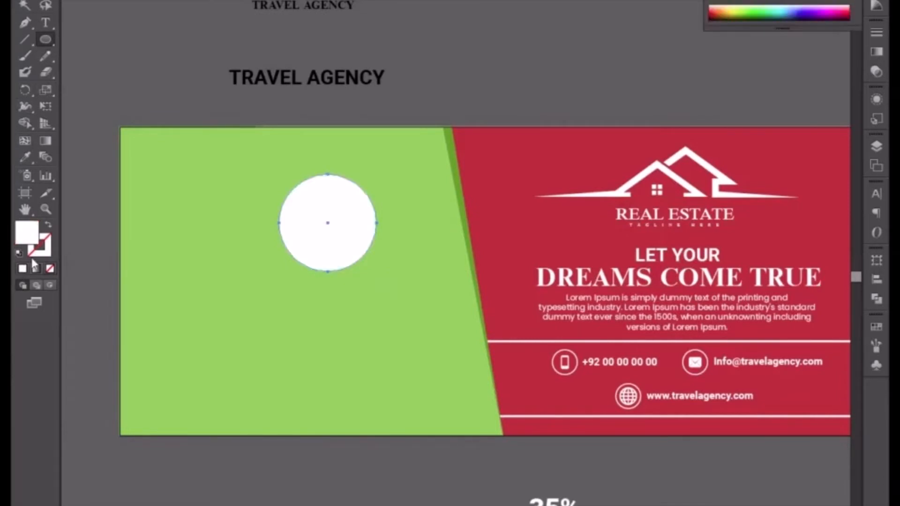
left_click(48, 225)
left_click(26, 4)
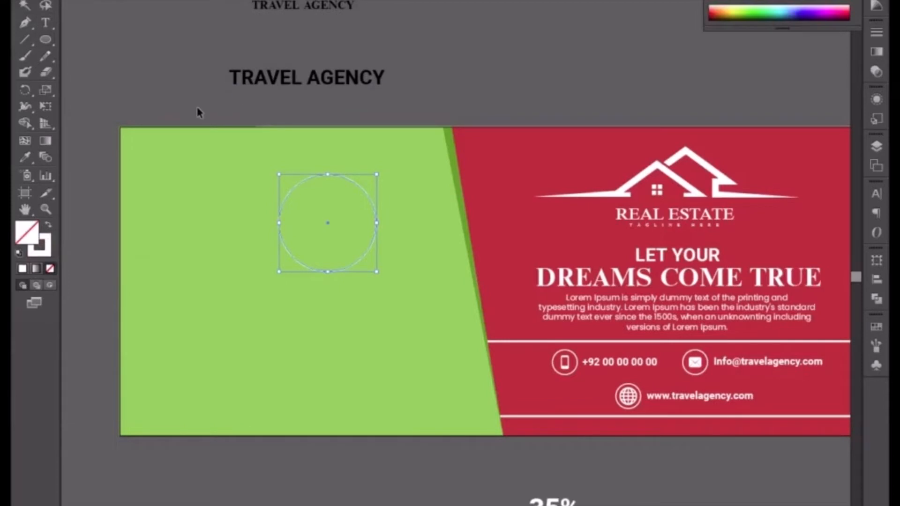
- Set the white circle's stroke weight to 2 pt
left_click(199, 113)
left_click(279, 230)
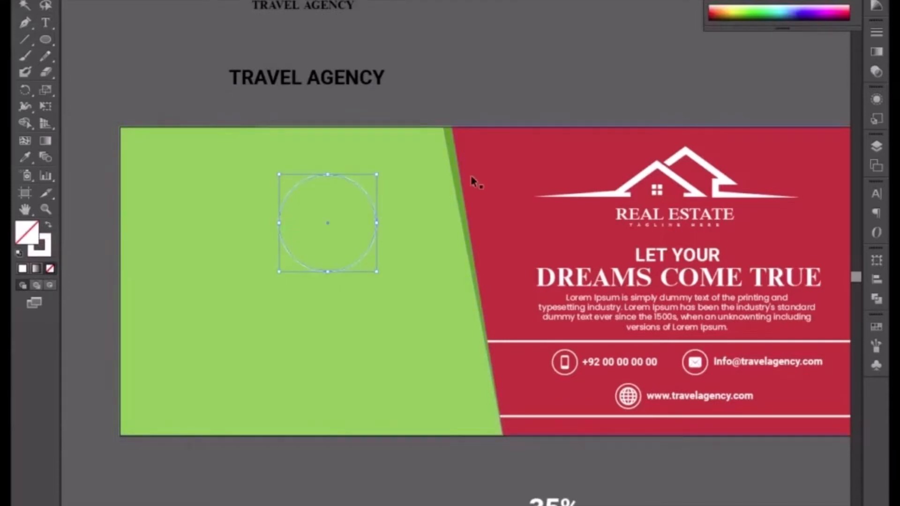
left_click(874, 50)
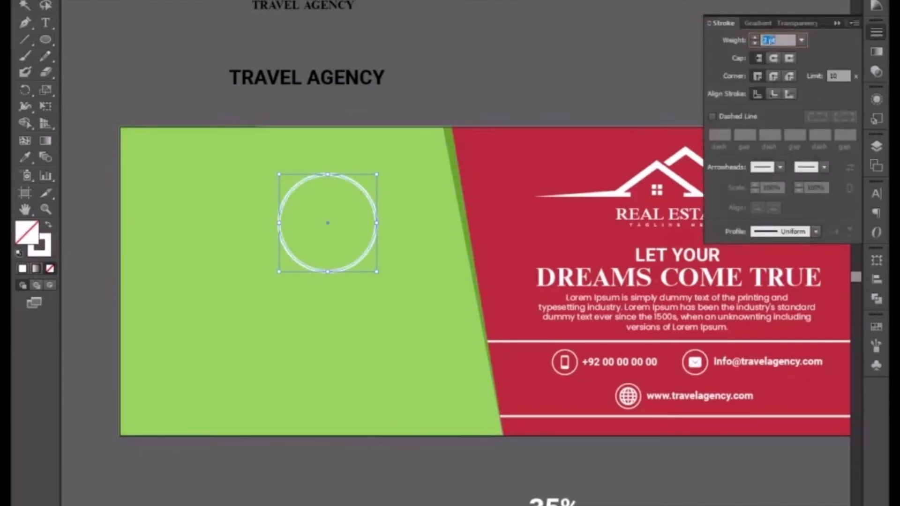
scroll(775, 42, "down", 1)
left_click(406, 212)
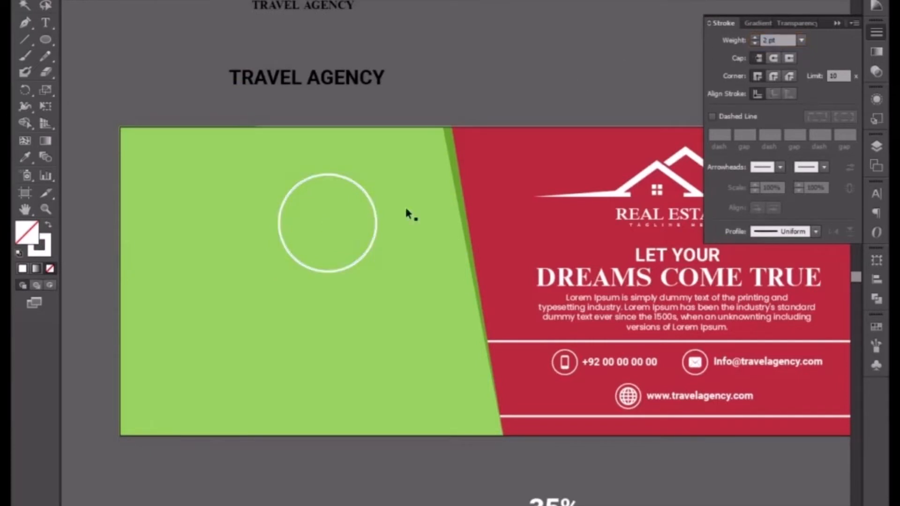
- Enlarge the white circle slightly from its center and add a slightly smaller concentric copy inside it
left_click(378, 220)
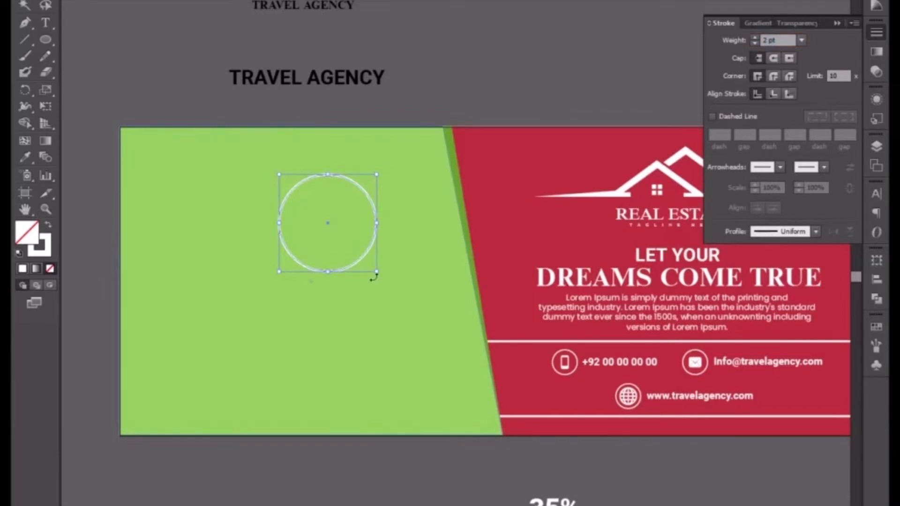
left_click_drag(373, 271, 383, 277)
key("ctrl+c")
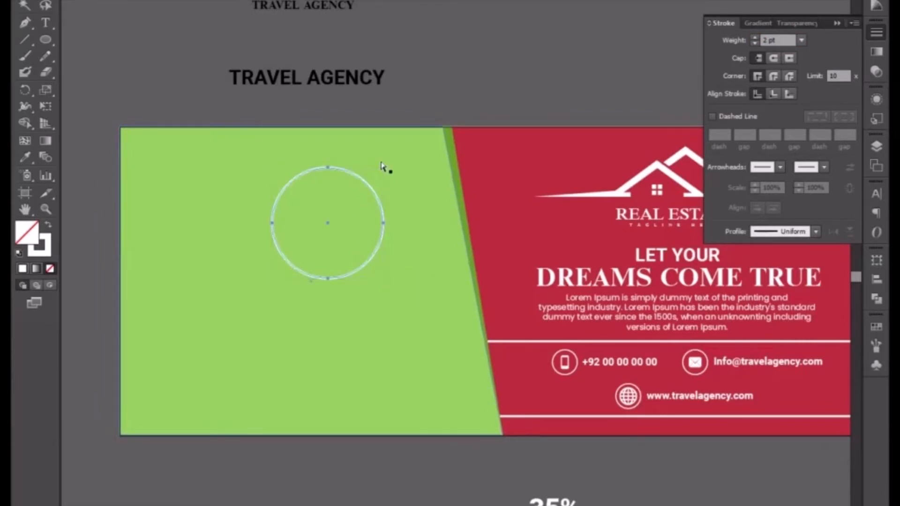
key("ctrl+f")
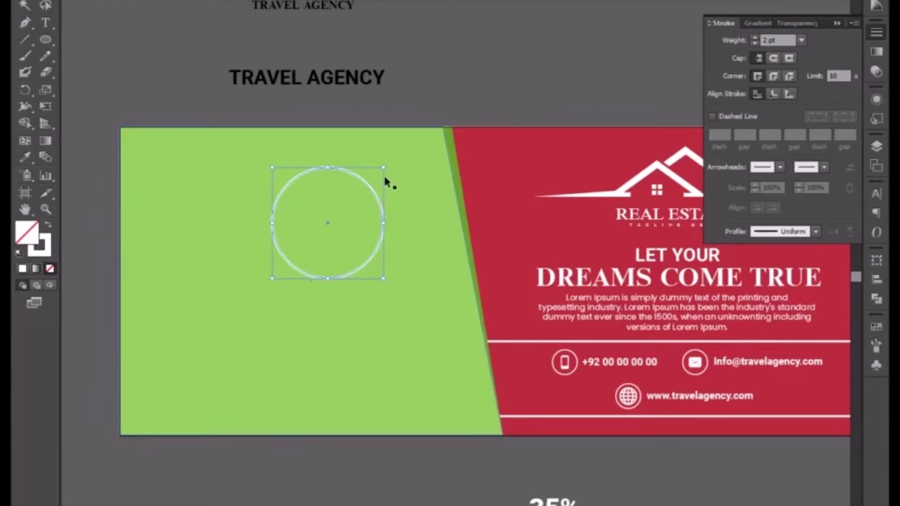
left_click_drag(384, 166, 377, 172)
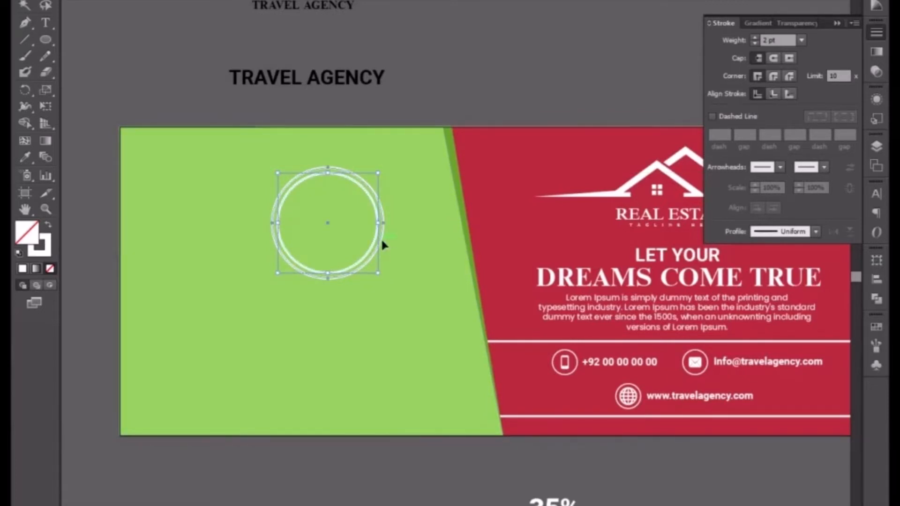
left_click(381, 238)
- Save the red shape's fill as a new process color swatch, R=192 G=38 B=44
left_click(496, 233)
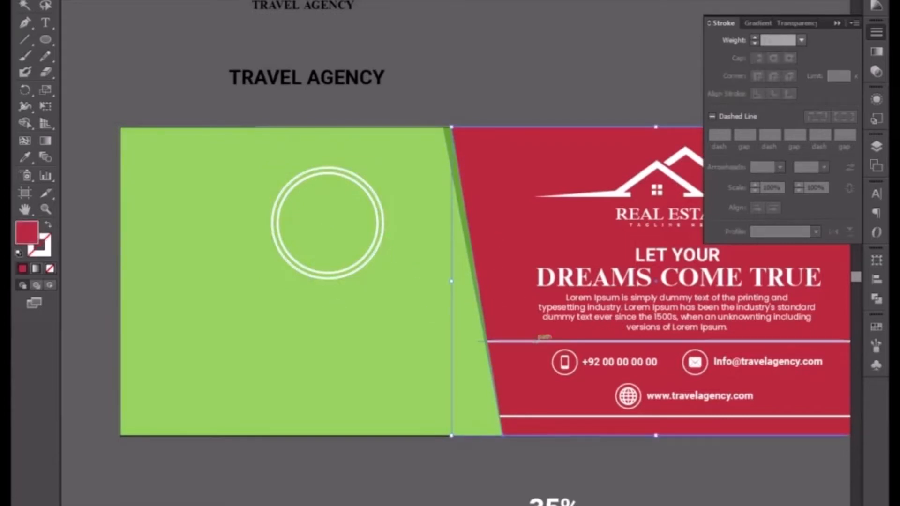
left_click(876, 343)
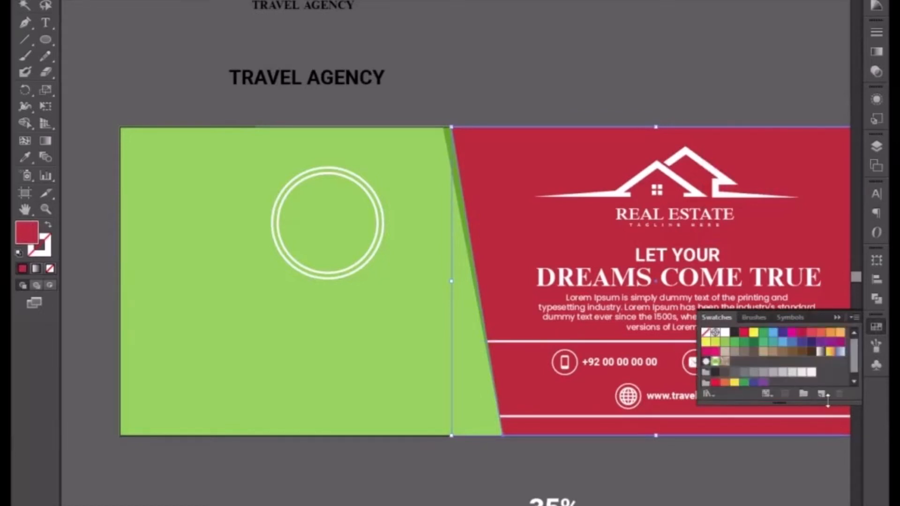
left_click(818, 395)
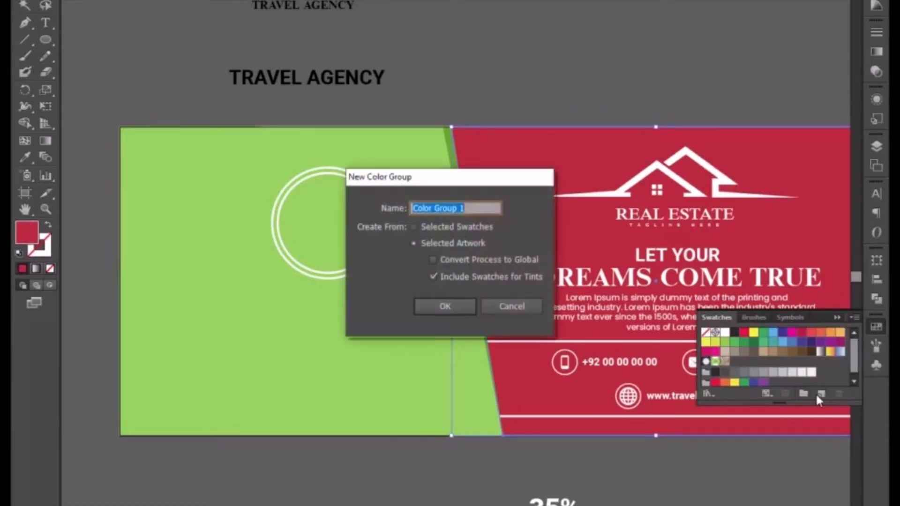
left_click(509, 305)
left_click(820, 395)
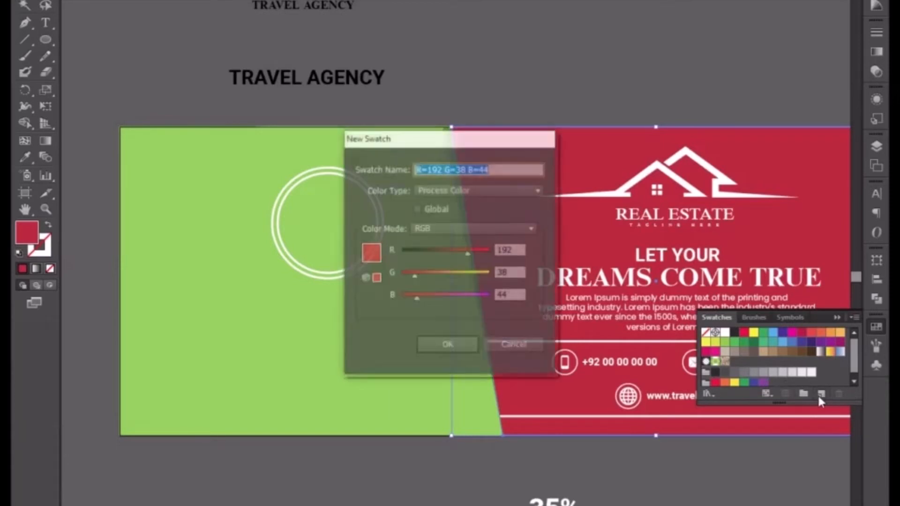
left_click(464, 345)
- Apply the saved red swatch to the outer circle's stroke
left_click(359, 277)
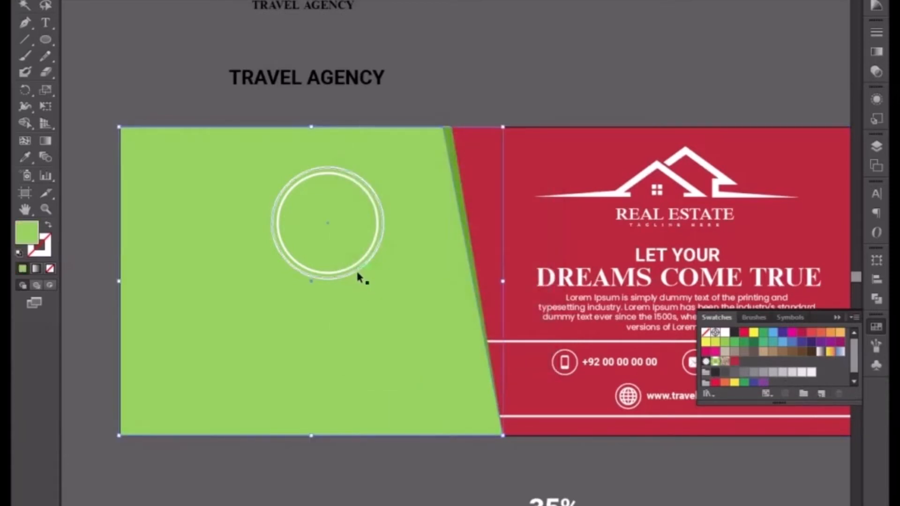
left_click(357, 274)
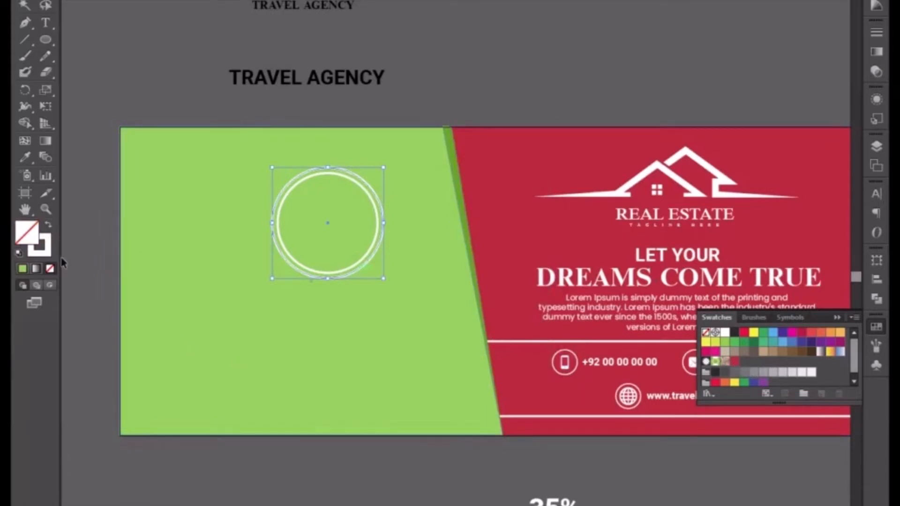
left_click(46, 252)
left_click(875, 326)
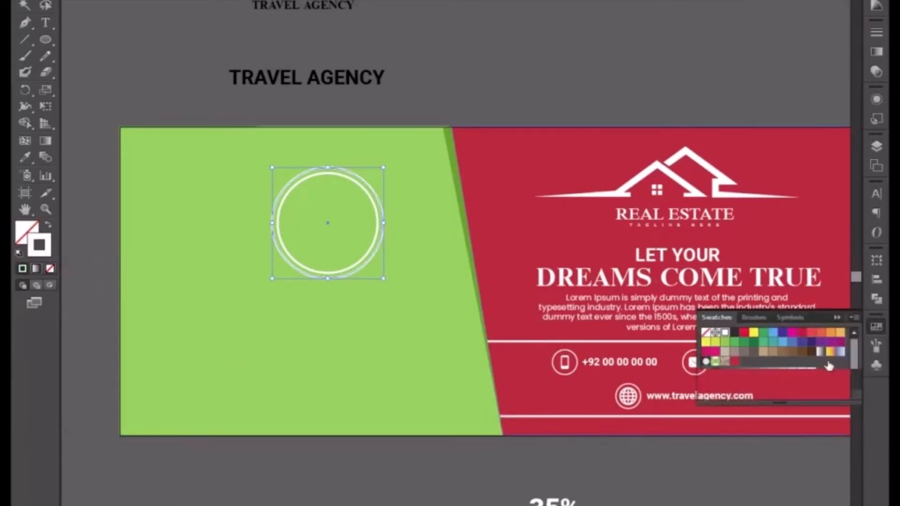
left_click(734, 360)
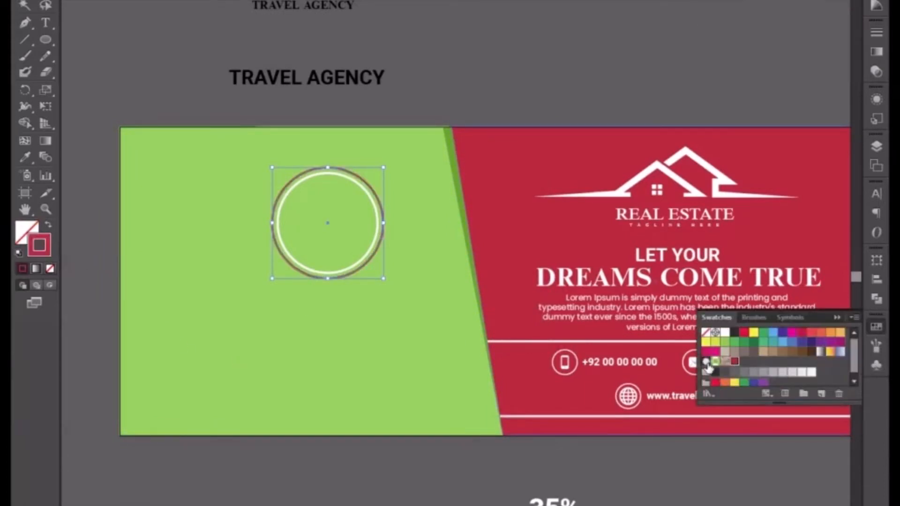
- Swap the innermost circle's fill and stroke, and sample the banner's red for its fill
left_click(365, 262)
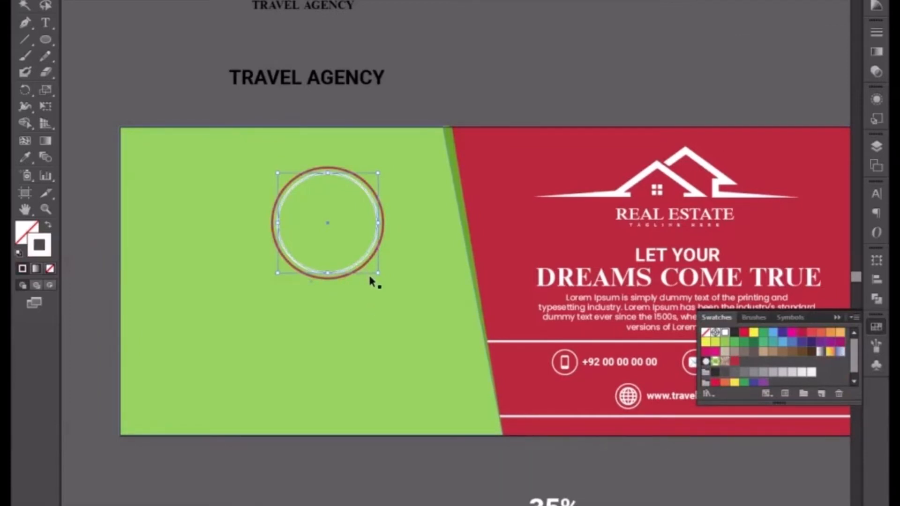
key("a")
key("v")
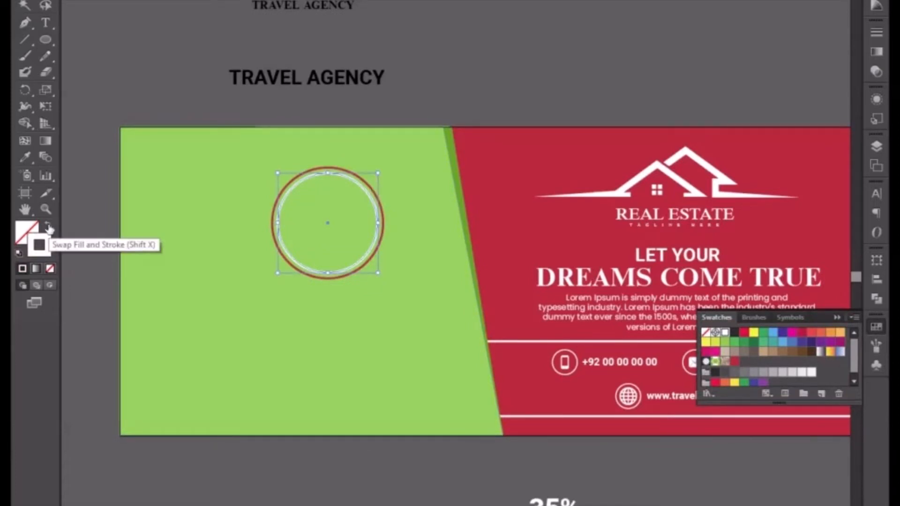
left_click(49, 228)
left_click(25, 157)
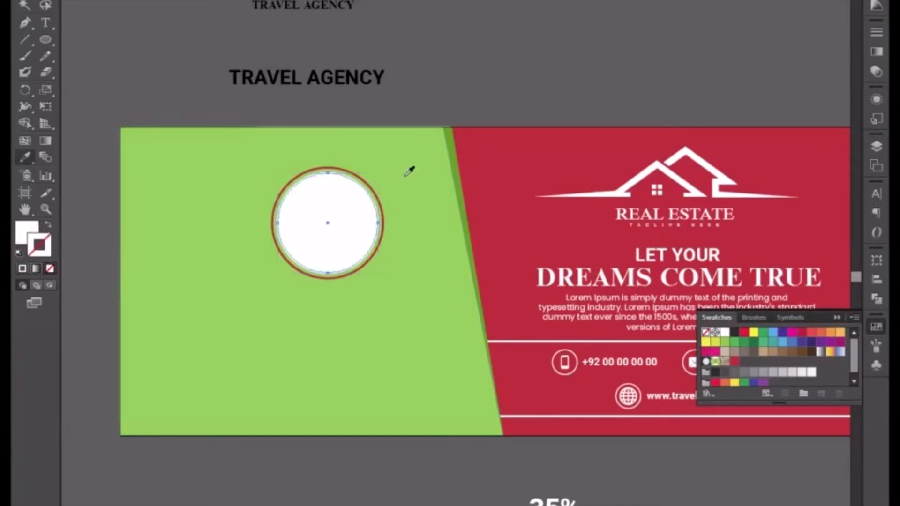
left_click(497, 161)
left_click(23, 6)
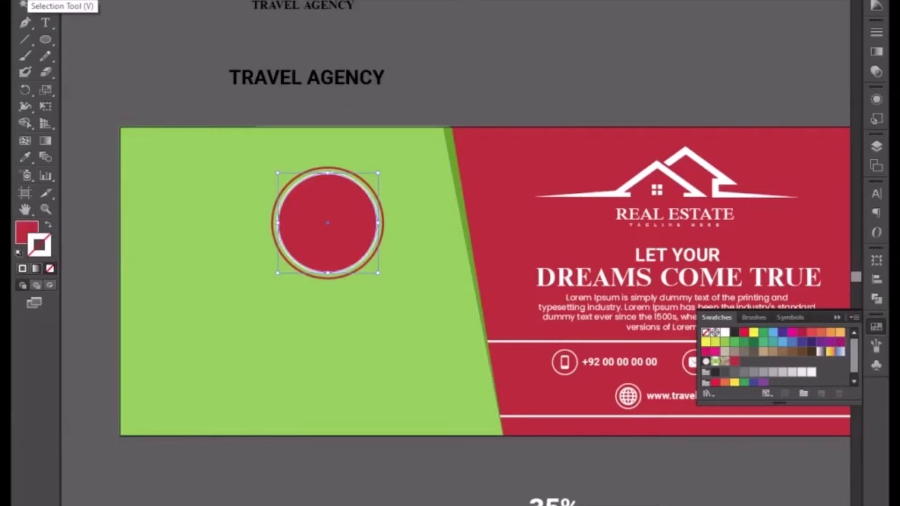
- Group the concentric circles without the green background and enlarge the group slightly from its center
left_click_drag(290, 114, 399, 203)
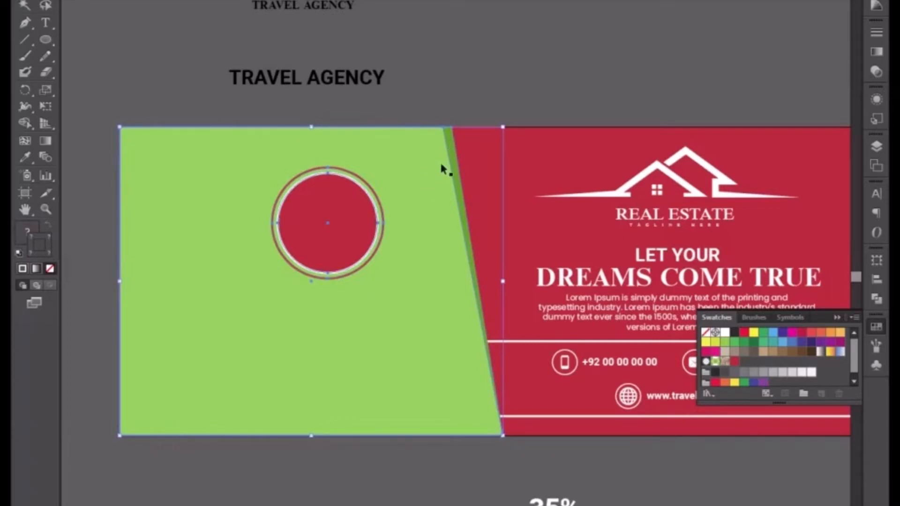
left_click(417, 105)
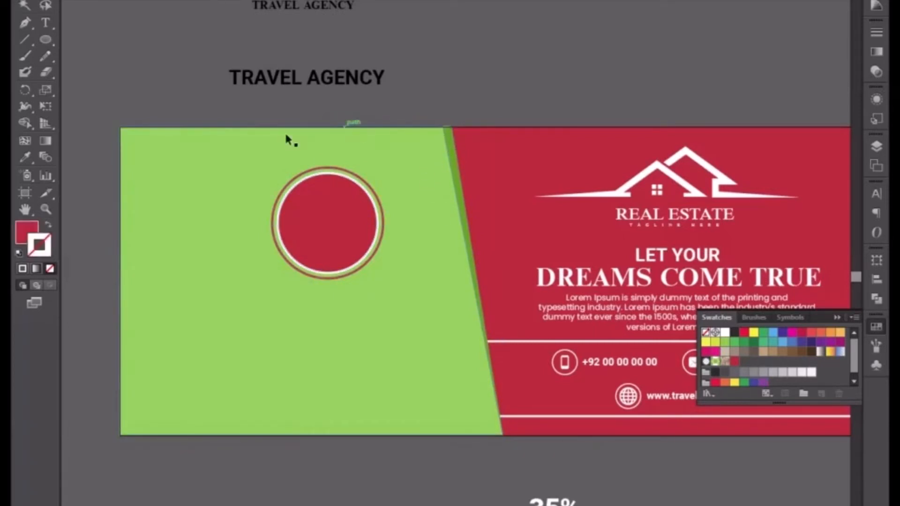
left_click_drag(280, 117, 354, 252)
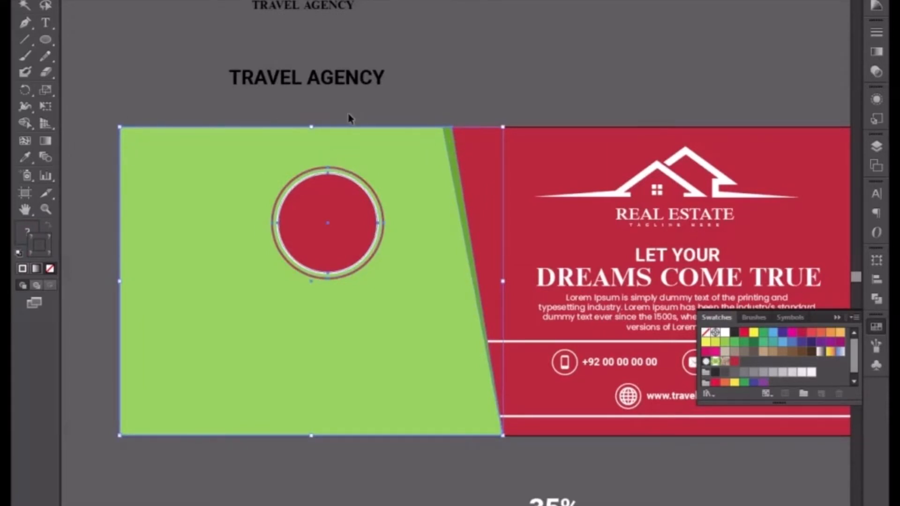
left_click(406, 184, "shift")
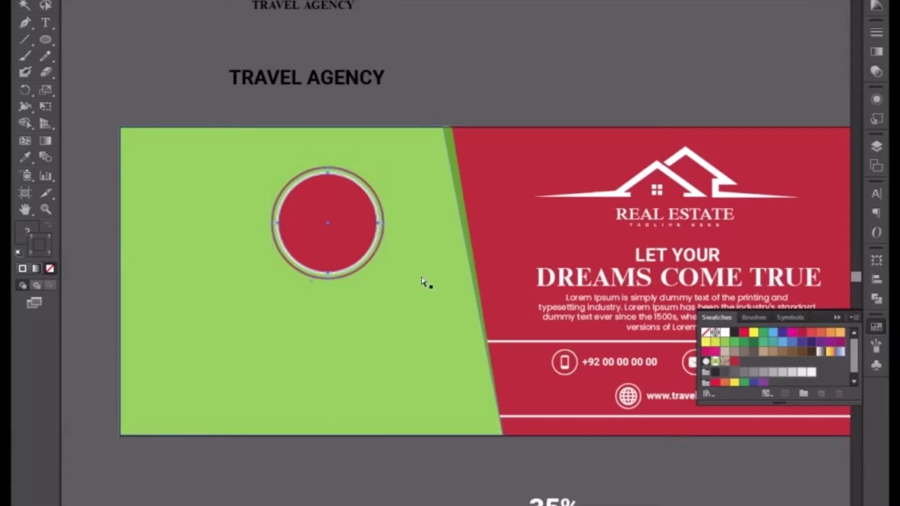
left_click_drag(381, 278, 388, 284)
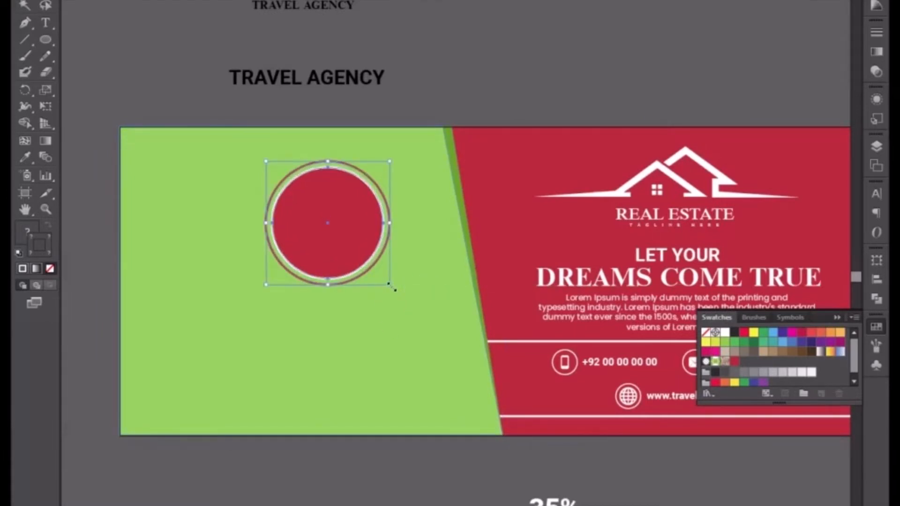
- Duplicate the circle group below the original, bring the original to the front, and enlarge the copy
left_click_drag(340, 236, 366, 330)
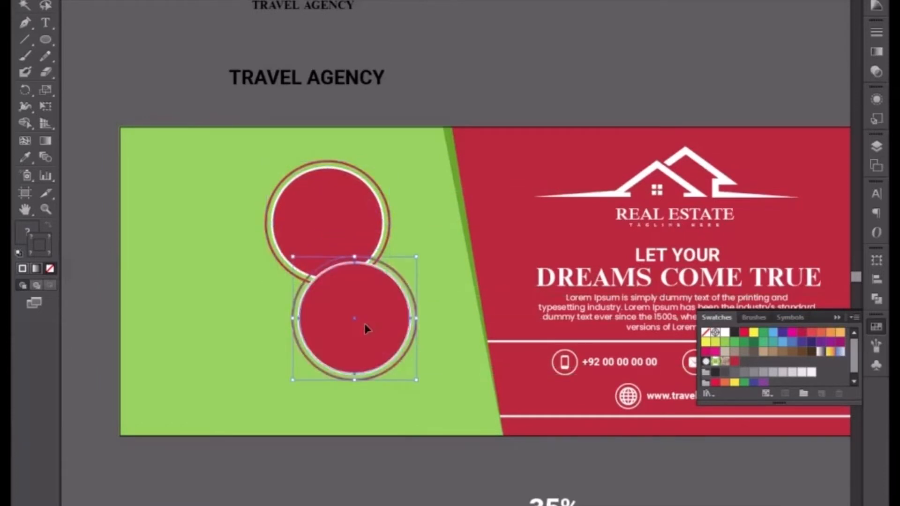
right_click(343, 208)
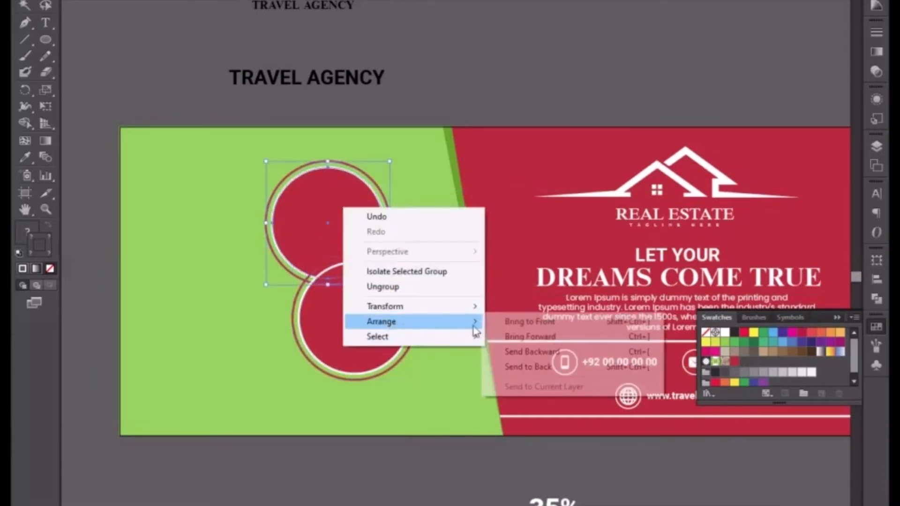
left_click(494, 320)
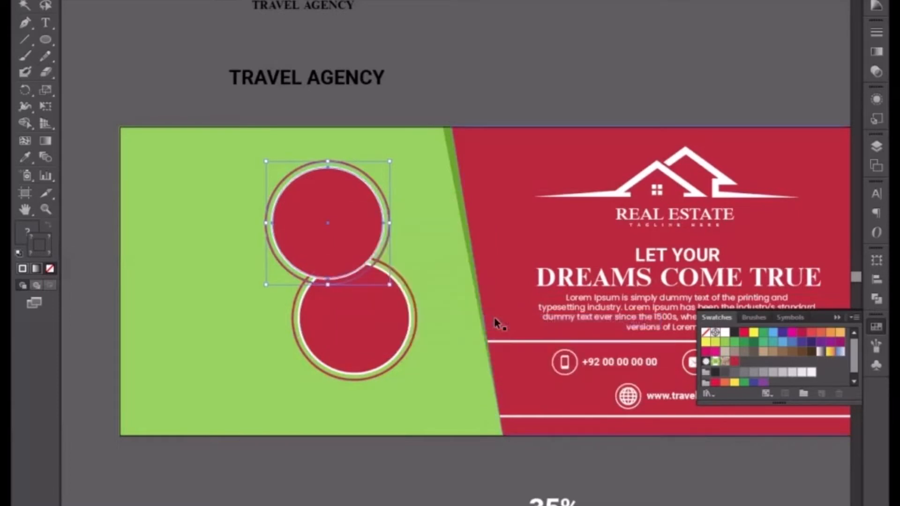
left_click(369, 355)
left_click_drag(416, 379, 439, 411)
left_click(392, 110)
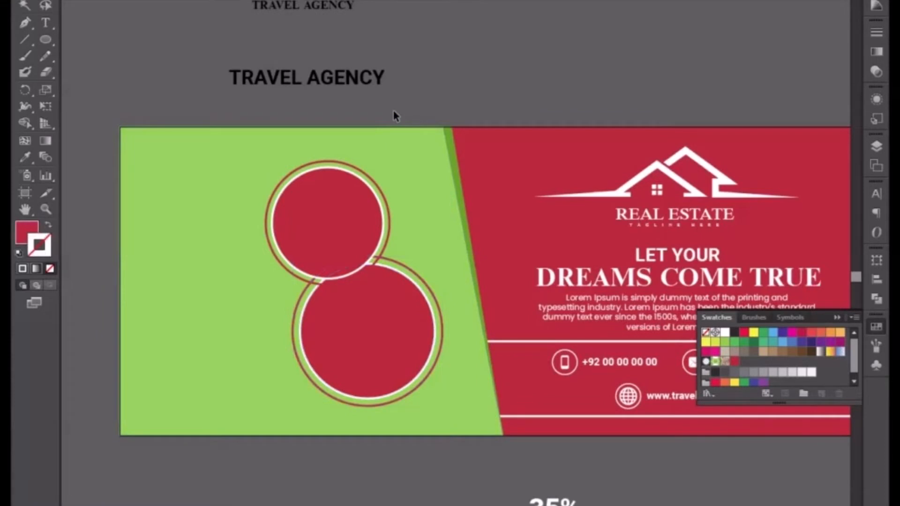
- Add a smaller copy of the upper circle group beside the large one, on its lower left
left_click_drag(359, 254, 500, 218)
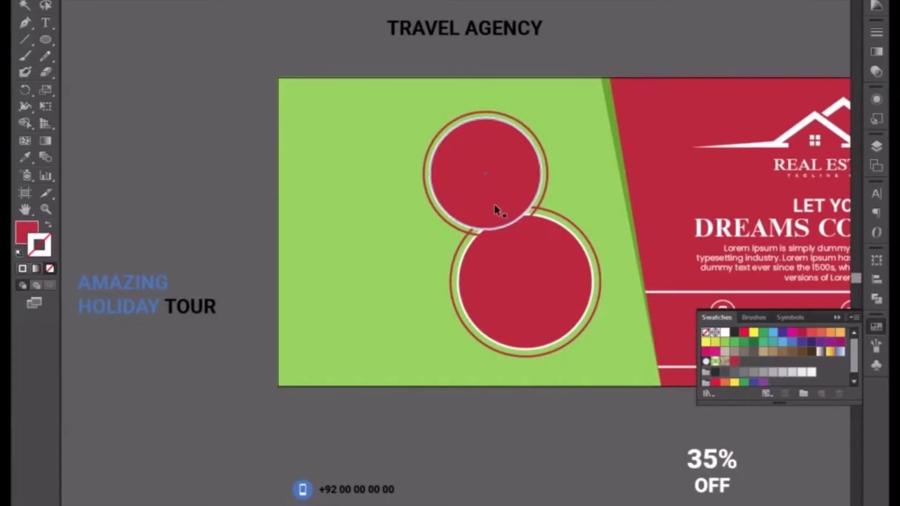
left_click(494, 204)
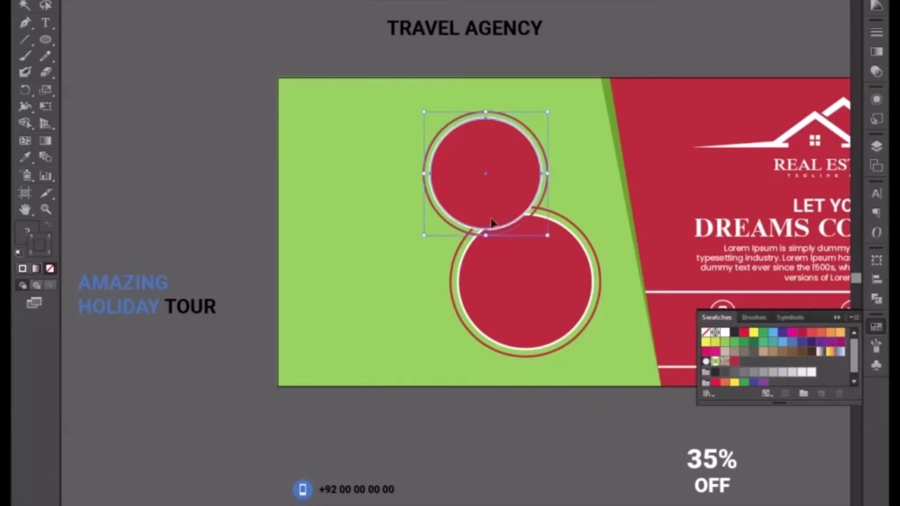
left_click_drag(489, 206, 392, 309)
left_click_drag(349, 358, 352, 343)
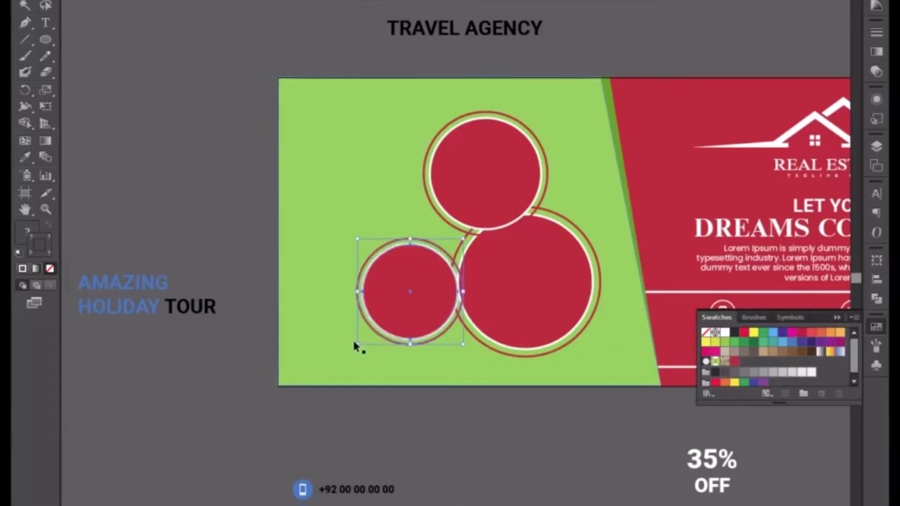
left_click_drag(358, 344, 364, 337)
- Duplicate the large circle group to the green area's upper left and enlarge the copy slightly
left_click(540, 330)
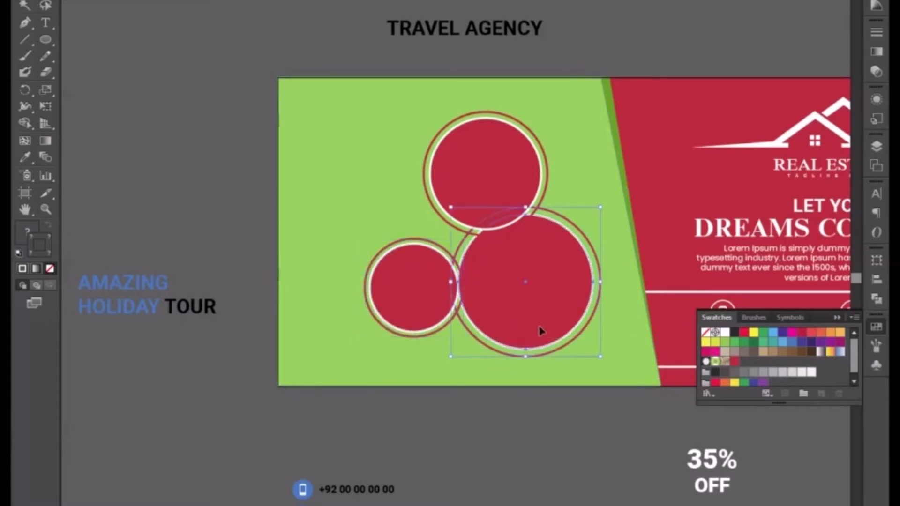
left_click_drag(540, 330, 392, 236)
left_click_drag(298, 116, 291, 97)
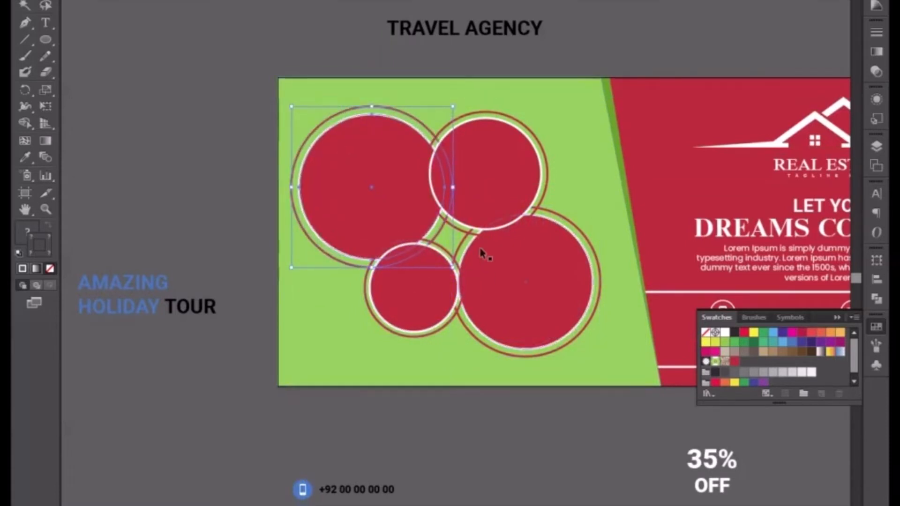
- Enlarge all four circle groups together slightly and reposition them within the green area
left_click(482, 210, "shift")
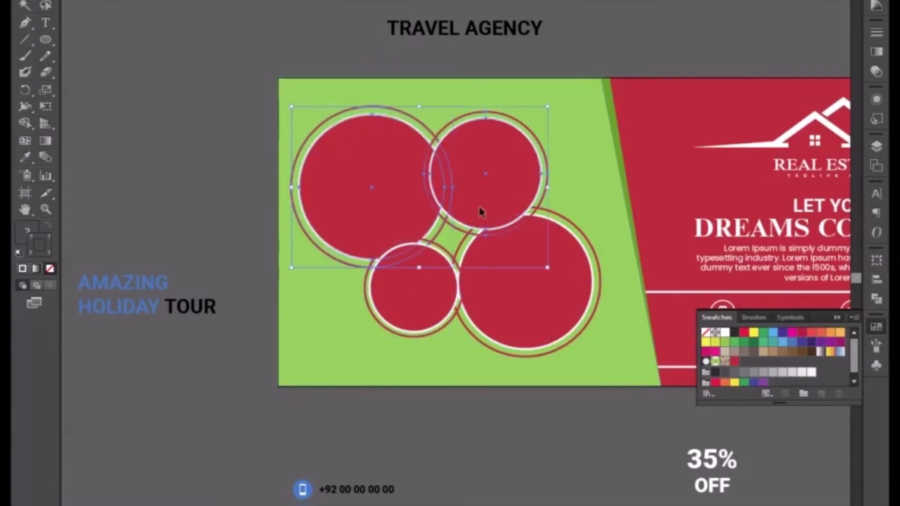
left_click(436, 308, "shift")
left_click(528, 303, "shift")
left_click_drag(514, 307, 536, 309)
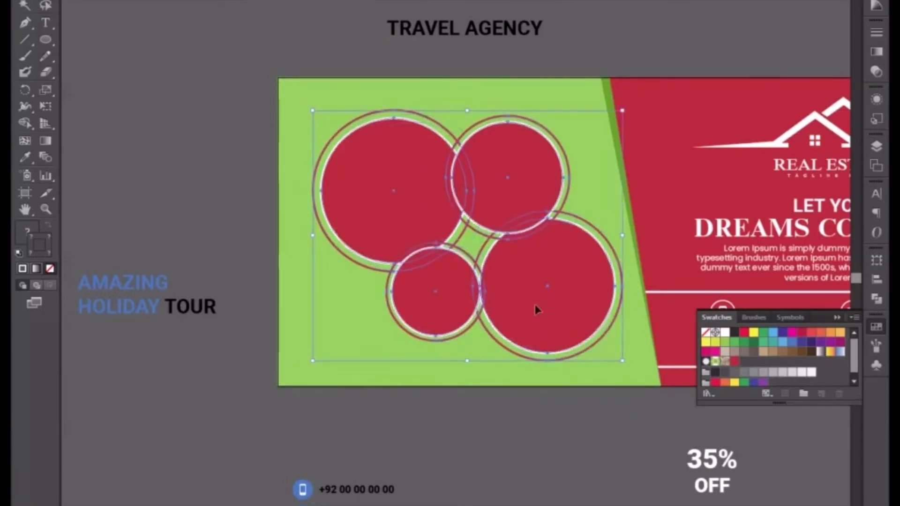
left_click_drag(313, 361, 300, 366)
key("shift+Left")
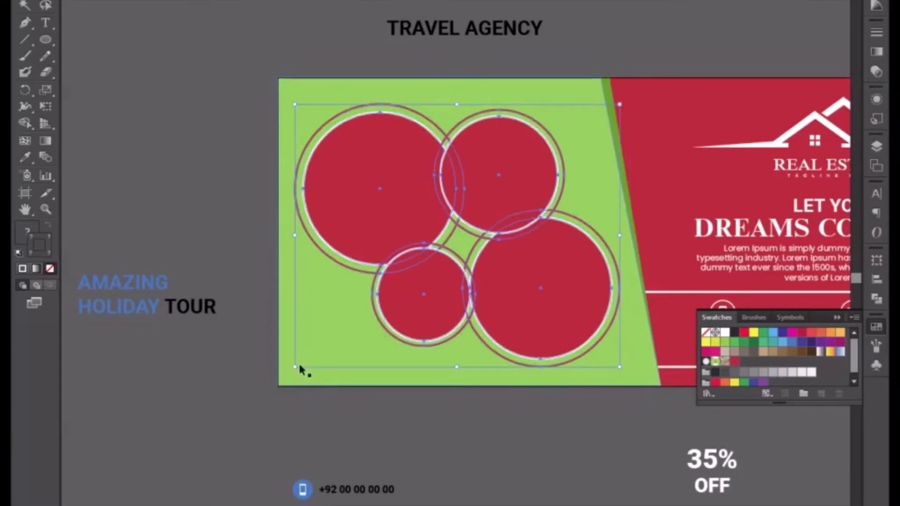
key("Right")
key("Right")
key("Right")
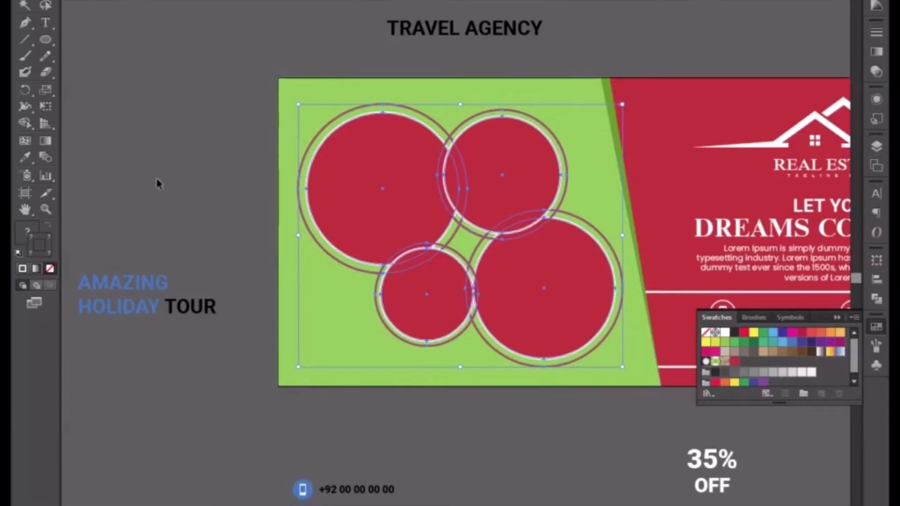
left_click(159, 184)
left_click(837, 319)
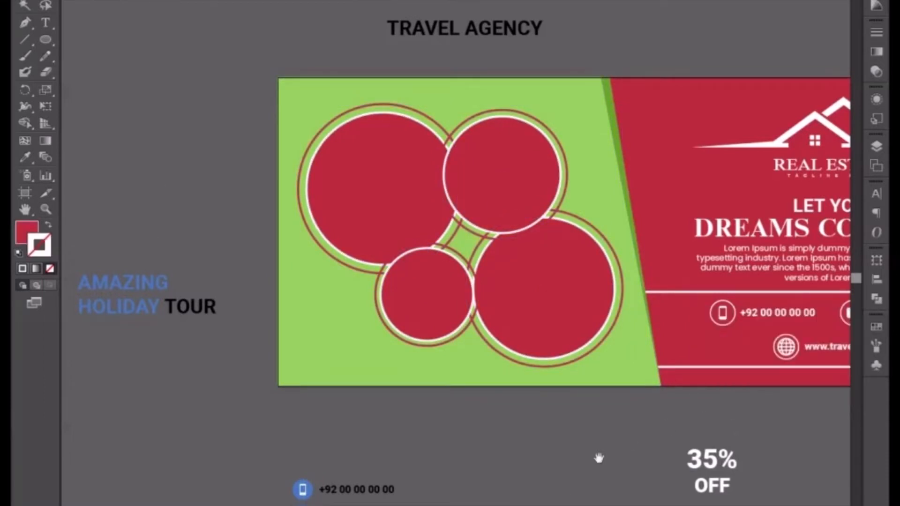
- Bring in the four house photos and move the two white-house photos off the circles to the left of the banner
left_click_drag(598, 458, 519, 482)
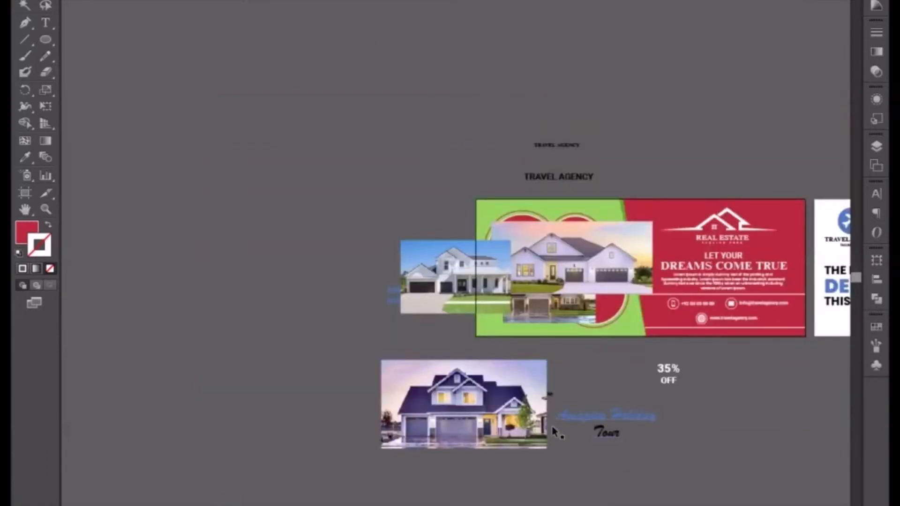
scroll(548, 429, "up", 5)
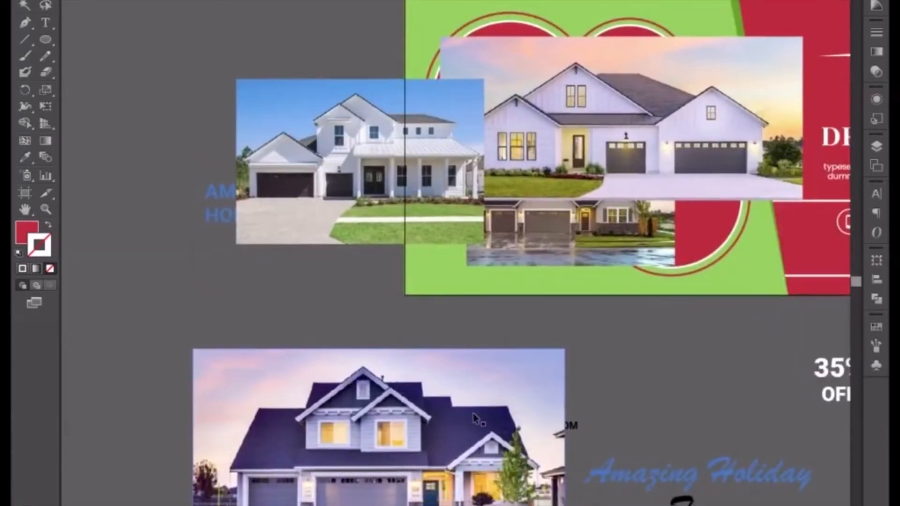
left_click_drag(609, 164, 256, 44)
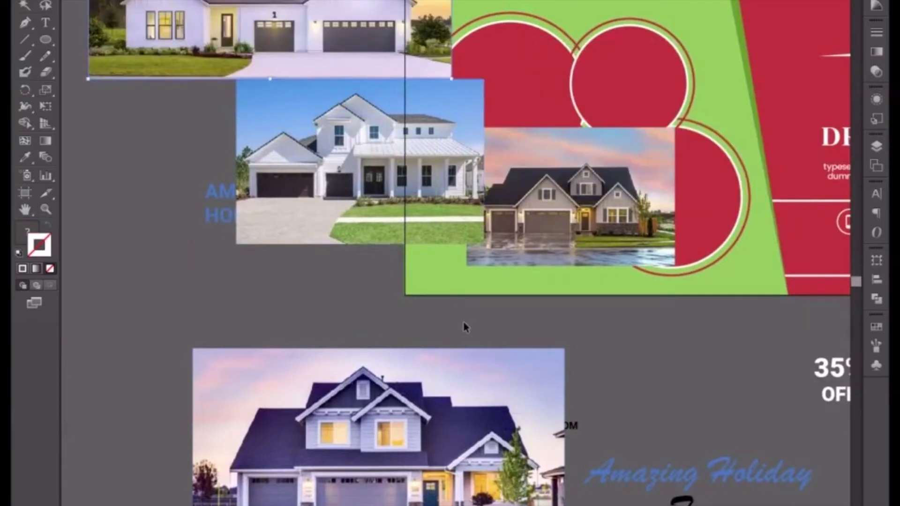
left_click_drag(459, 252, 395, 361)
left_click(577, 296)
left_click_drag(267, 306, 64, 331)
left_click(572, 290)
- Scale down the dark-roofed house photo and position it over the smallest circle
left_click_drag(611, 238, 552, 277)
left_click_drag(505, 331, 509, 314)
left_click_drag(557, 357, 572, 368)
left_click_drag(491, 343, 498, 343)
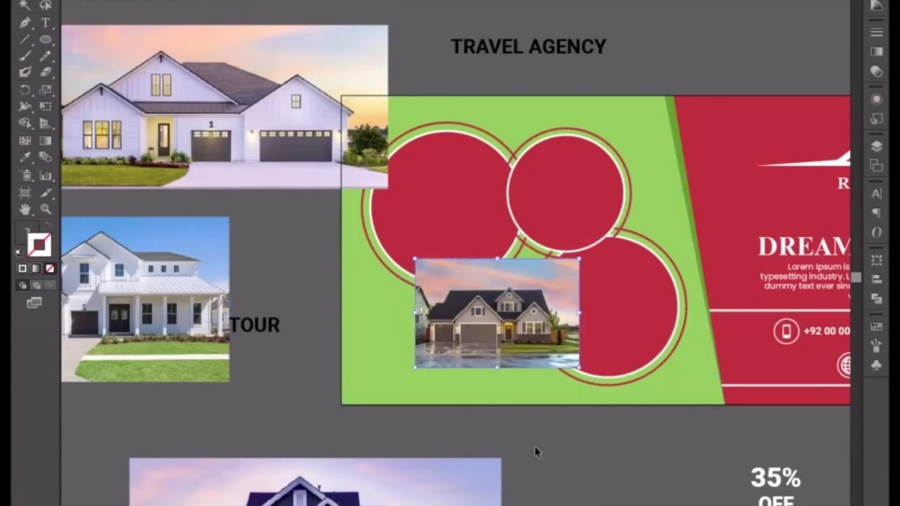
- Place the dark-roofed house photo behind the smallest inner circle, clip it to that circle, and scale the clipped photo down slightly
key("Delete")
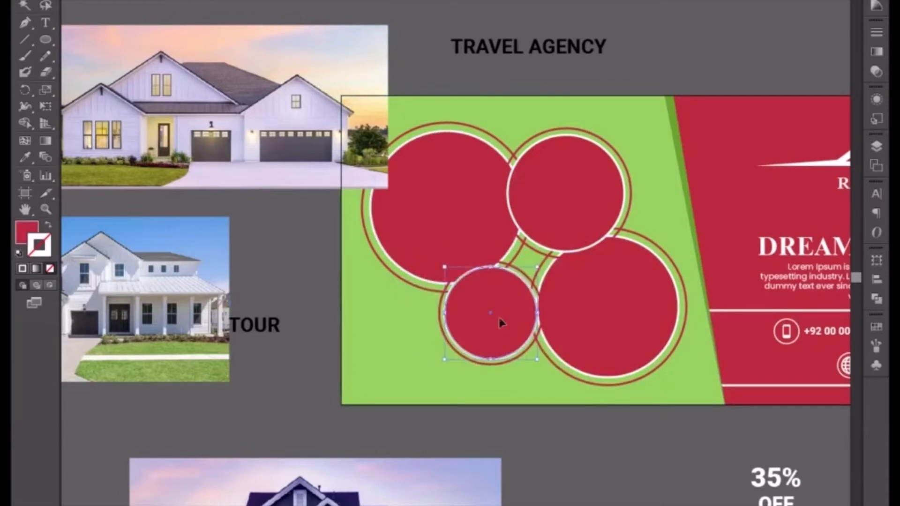
key("ctrl+b")
right_click(501, 324)
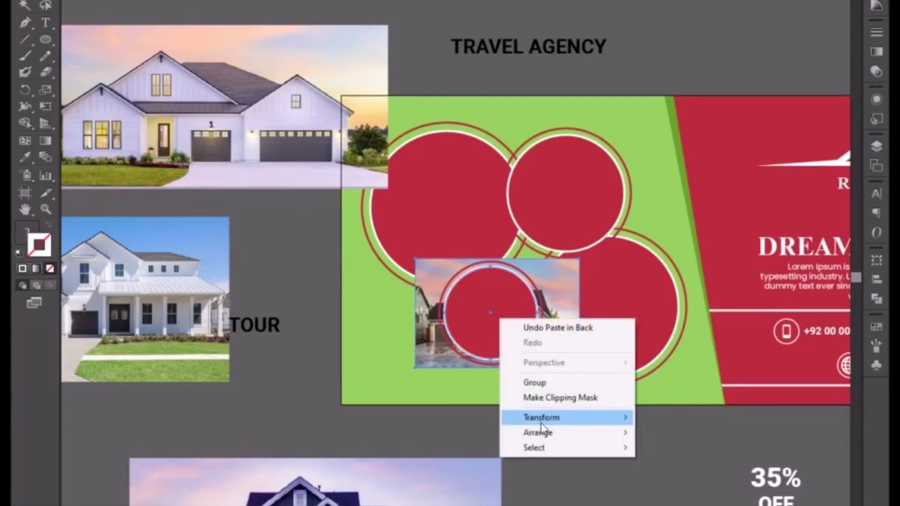
mouse_move(549, 421)
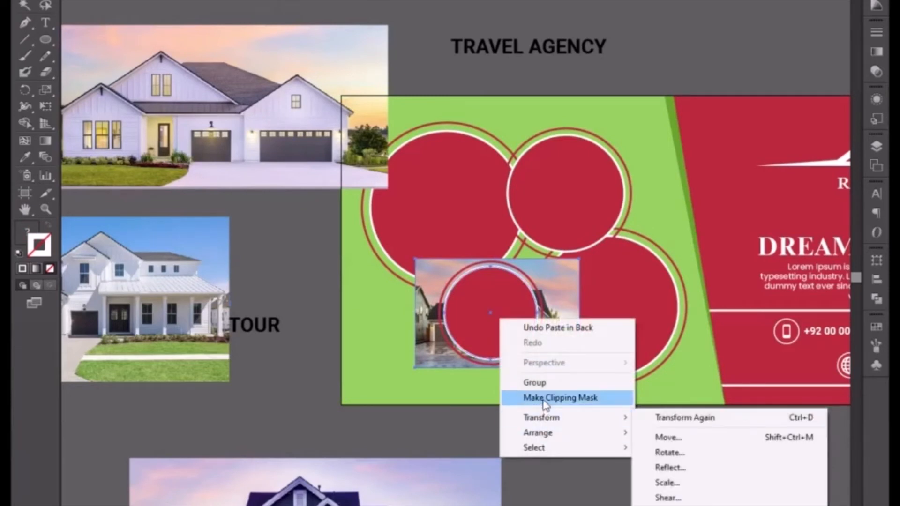
left_click(543, 399)
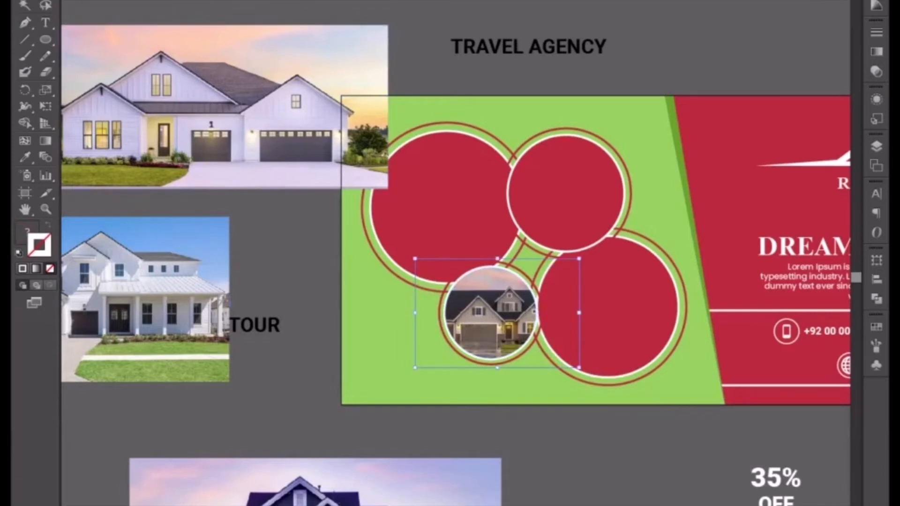
left_click_drag(415, 369, 426, 364)
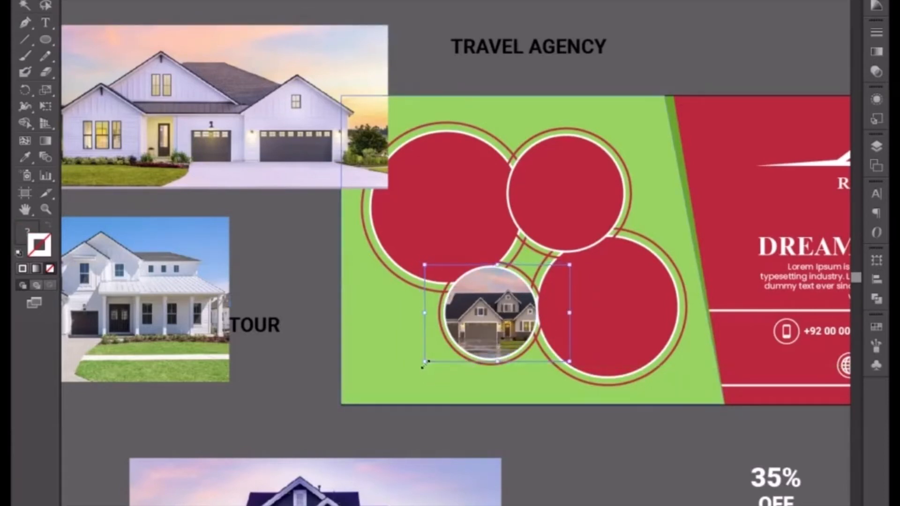
left_click(536, 464)
- Move the sunset-sky white house photo over the largest, upper-left circle and place it directly behind the inner red circle
left_click_drag(279, 144, 513, 241)
double_click(512, 240)
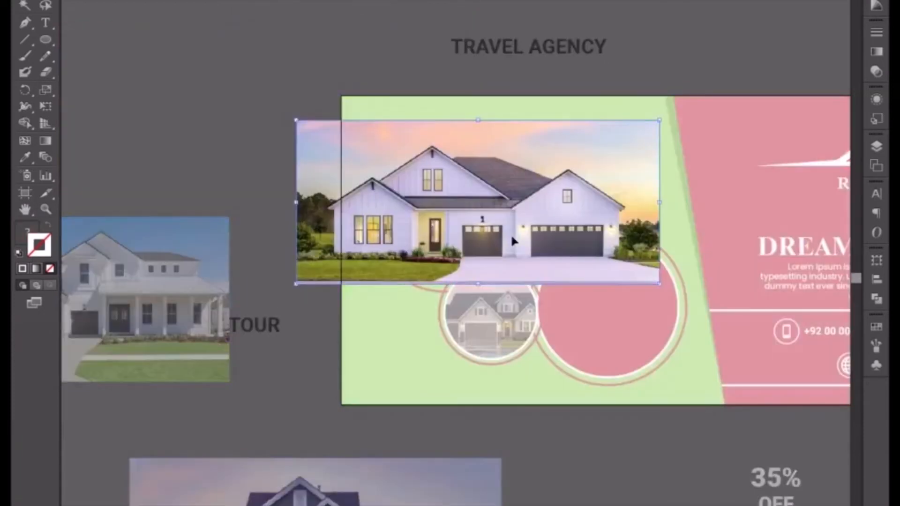
double_click(204, 192)
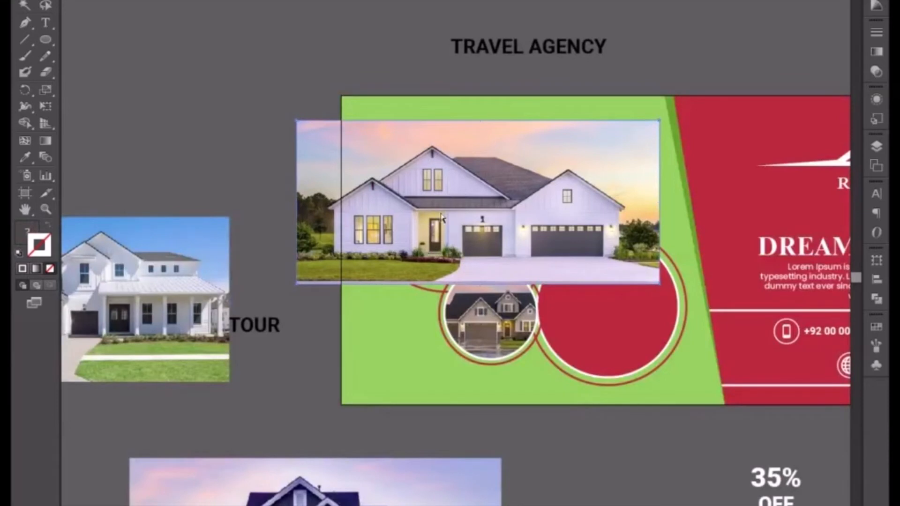
key("ctrl+x")
left_click(445, 225)
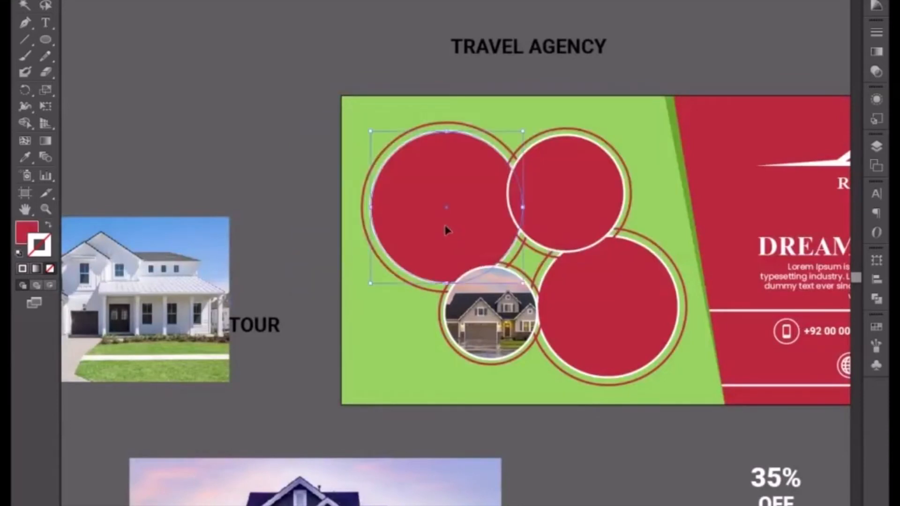
key("ctrl+b")
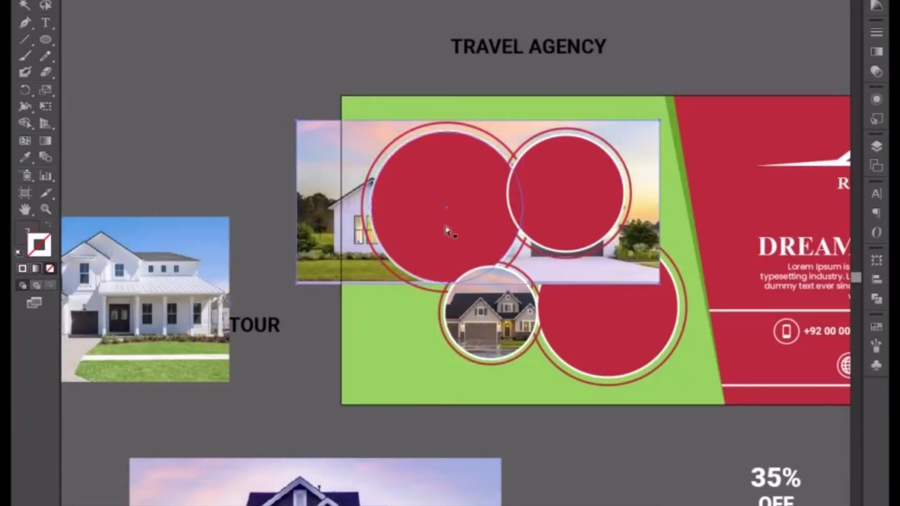
- Clip the white house photo to the largest inner circle and scale the clipped photo down slightly
right_click(445, 228)
mouse_move(497, 328)
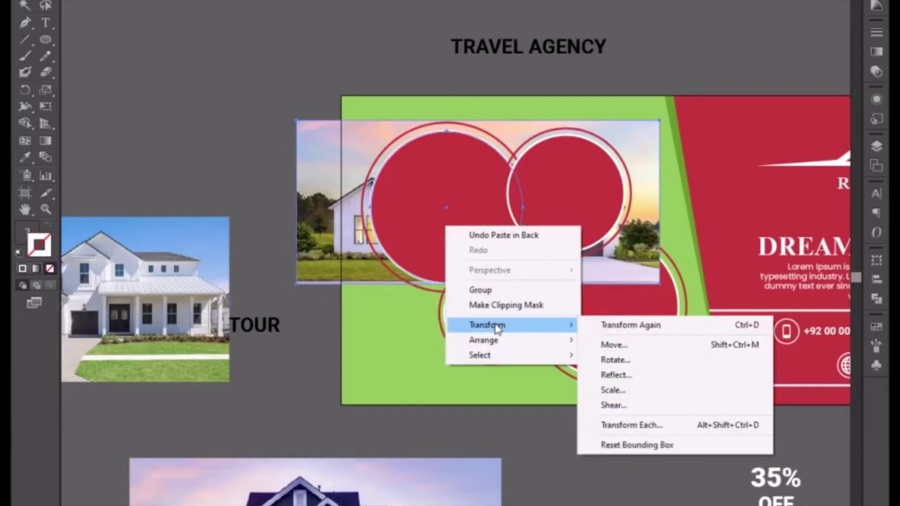
left_click(497, 305)
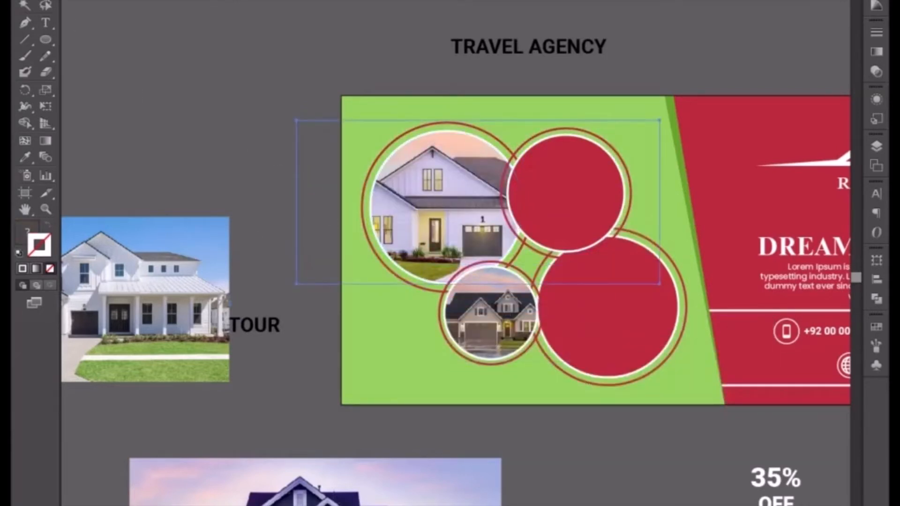
left_click(25, 1)
left_click_drag(659, 121, 641, 128)
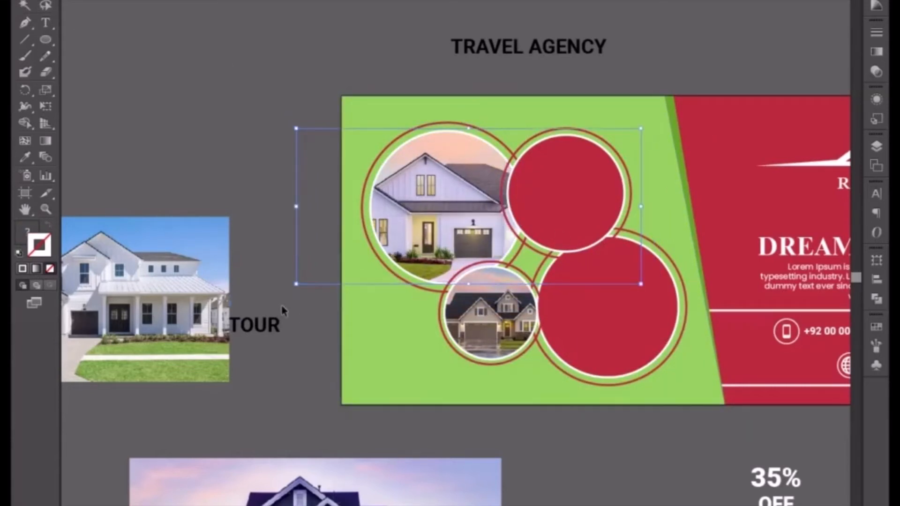
left_click(276, 327)
- Move the blue-sky white house photo over the lower-right circle, place it behind the inner red circle, and clip it to that circle
left_click_drag(143, 253, 612, 257)
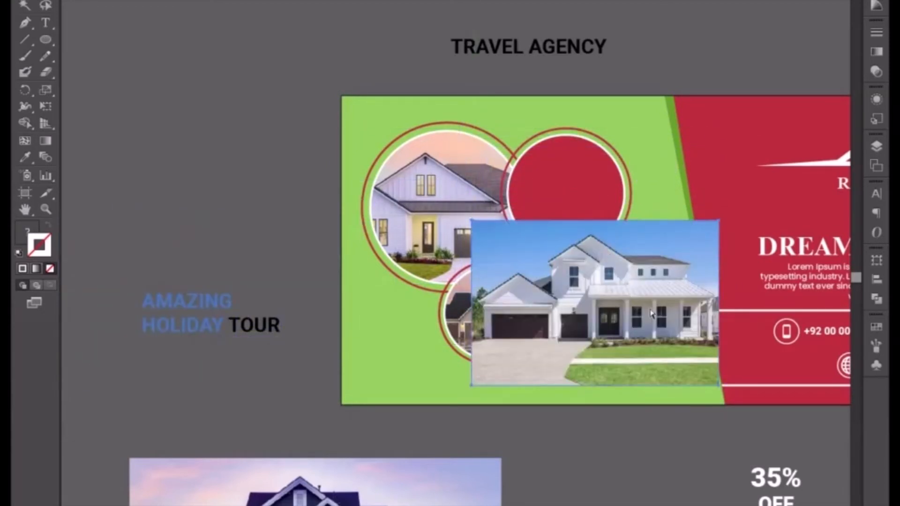
key("ctrl+x")
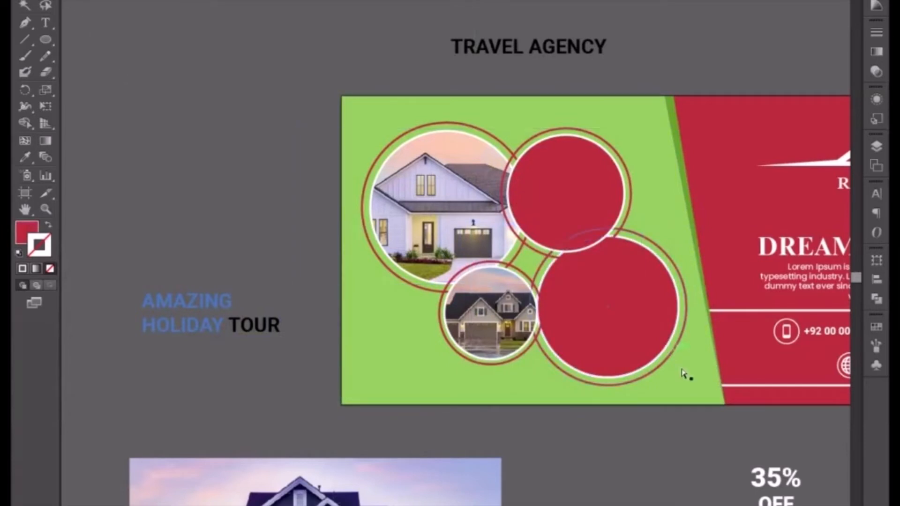
key("ctrl+b")
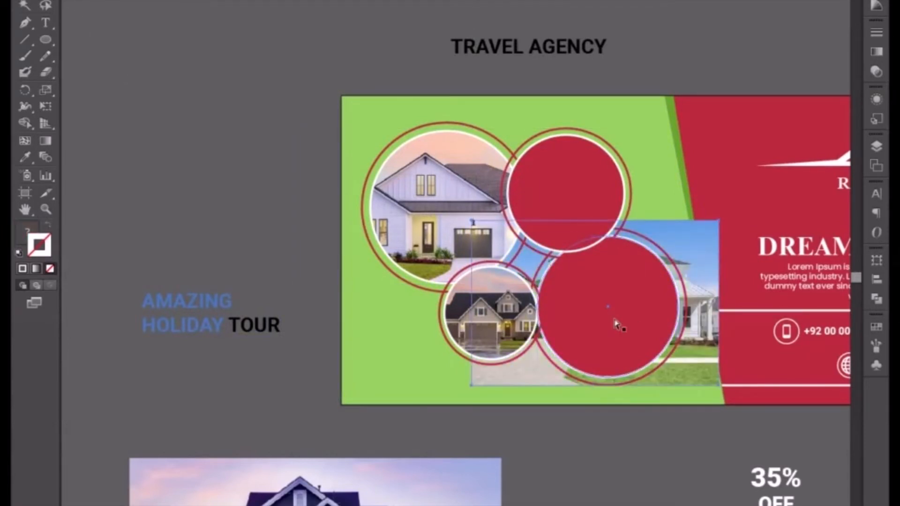
right_click(615, 324)
left_click(658, 401)
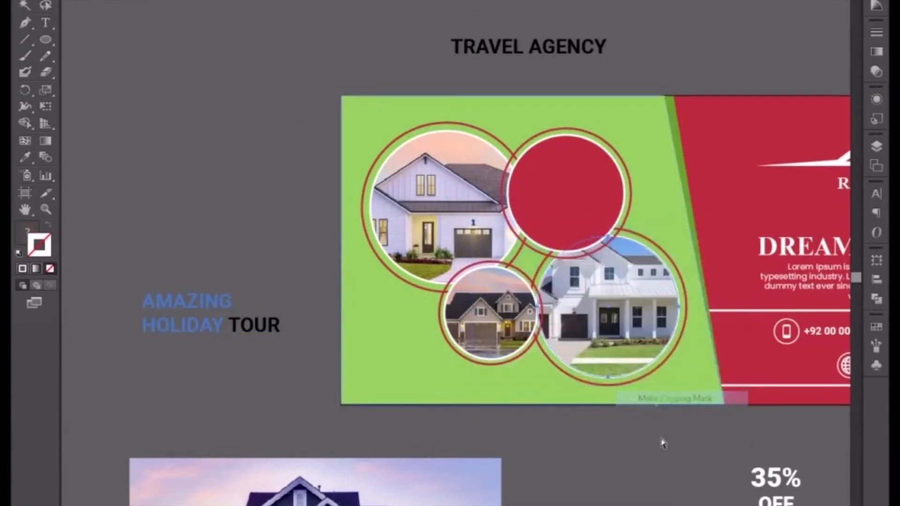
- Scale down the clipped white two-storey house photo so more of the house fits its lower circle
left_click(629, 351)
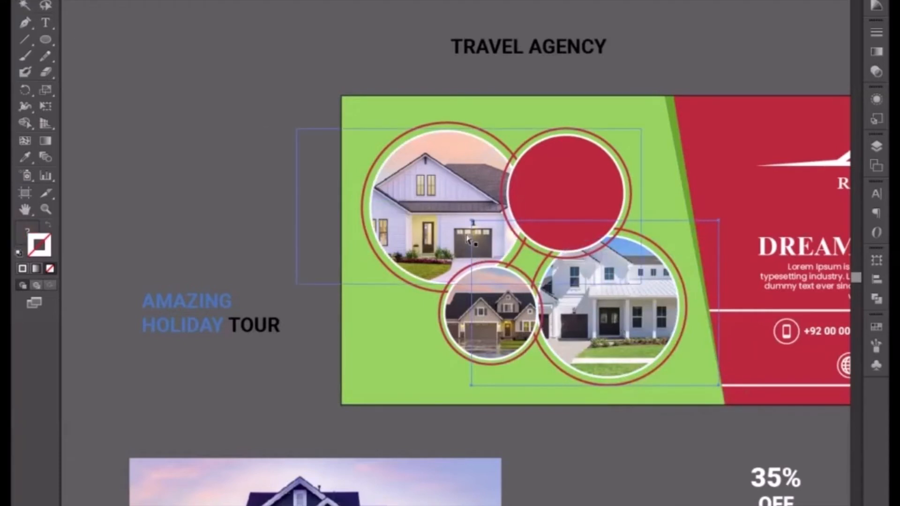
left_click(473, 222)
left_click(596, 314)
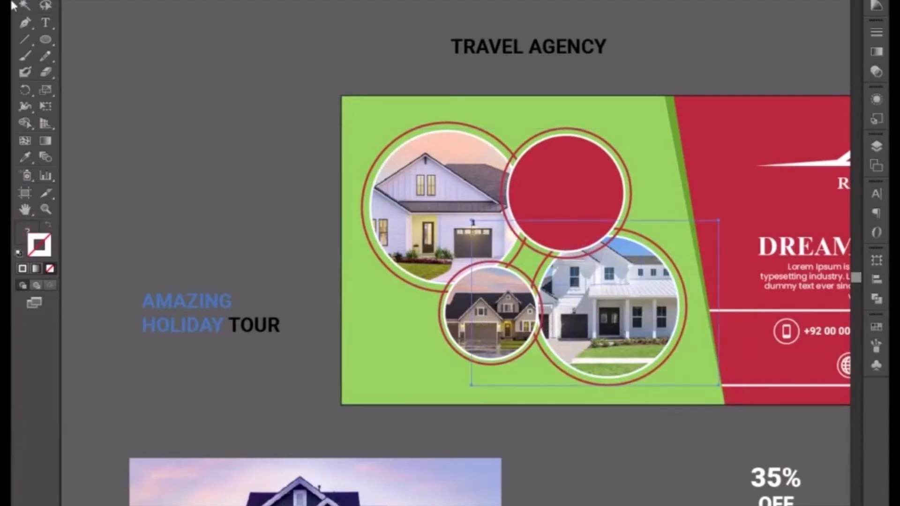
left_click_drag(471, 221, 485, 233)
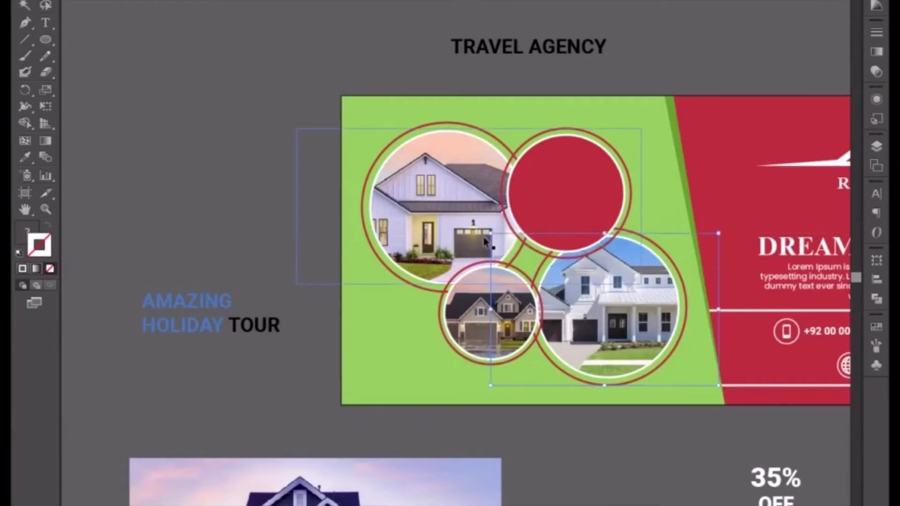
left_click_drag(718, 385, 715, 382)
- Move the purple-roofed house photo onto the banner over the empty red circle and scale it down around that circle
left_click_drag(373, 483, 562, 186)
left_click_drag(567, 265, 613, 223)
left_click_drag(368, 308, 417, 279)
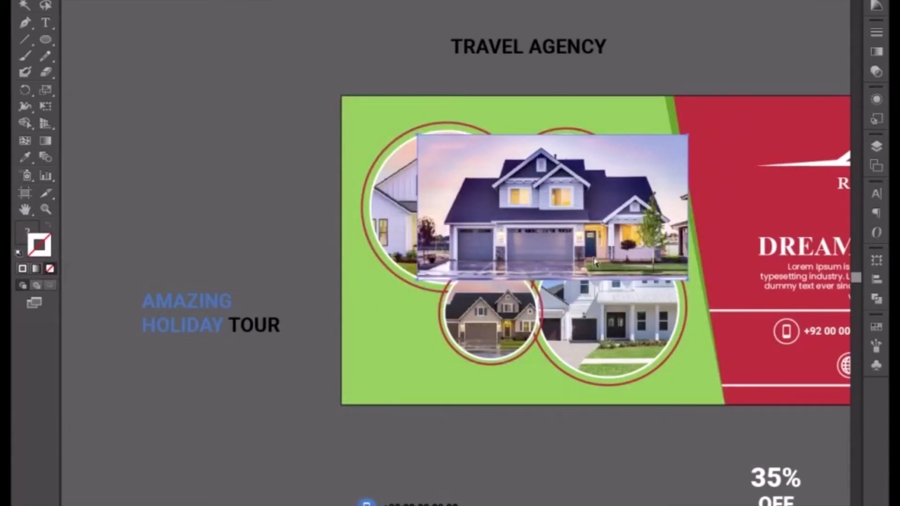
- Place the purple-roofed house photo directly behind the red circle and clip it to the circle with a clipping mask
key("ctrl+x")
left_click(560, 175)
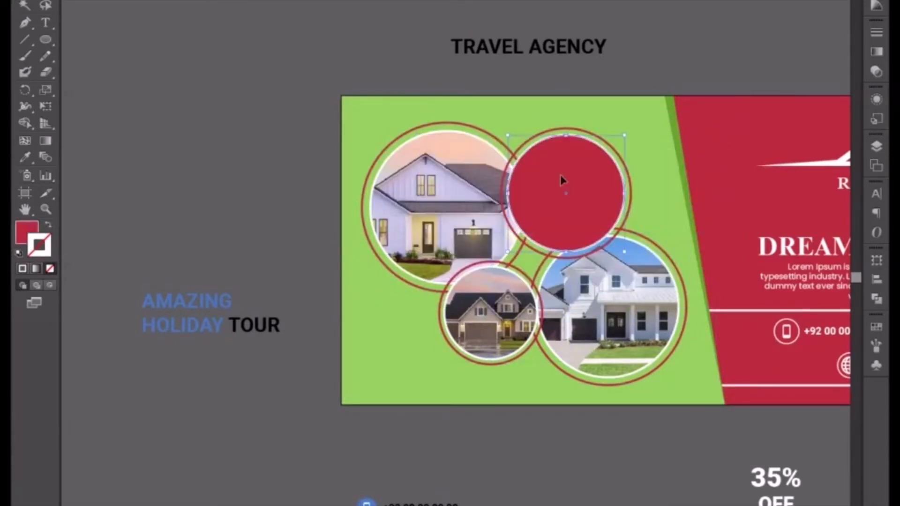
key("ctrl+b")
right_click(561, 178)
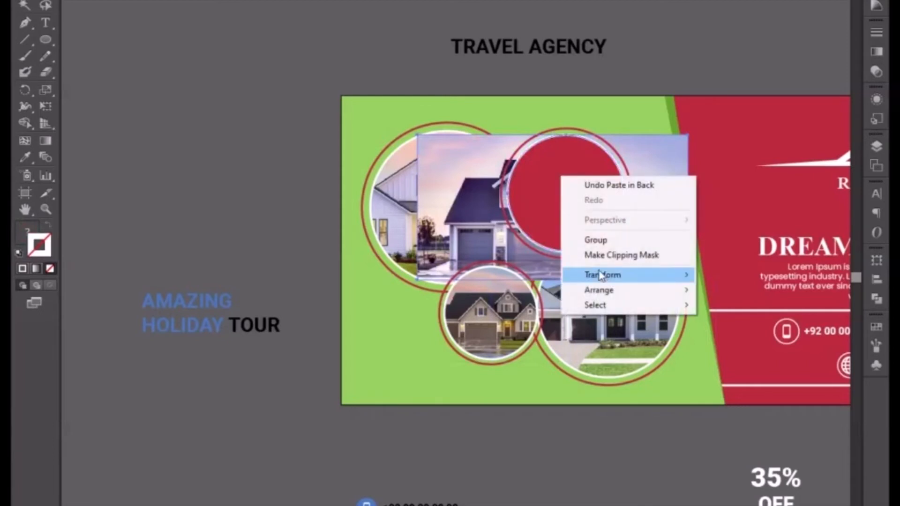
left_click(604, 257)
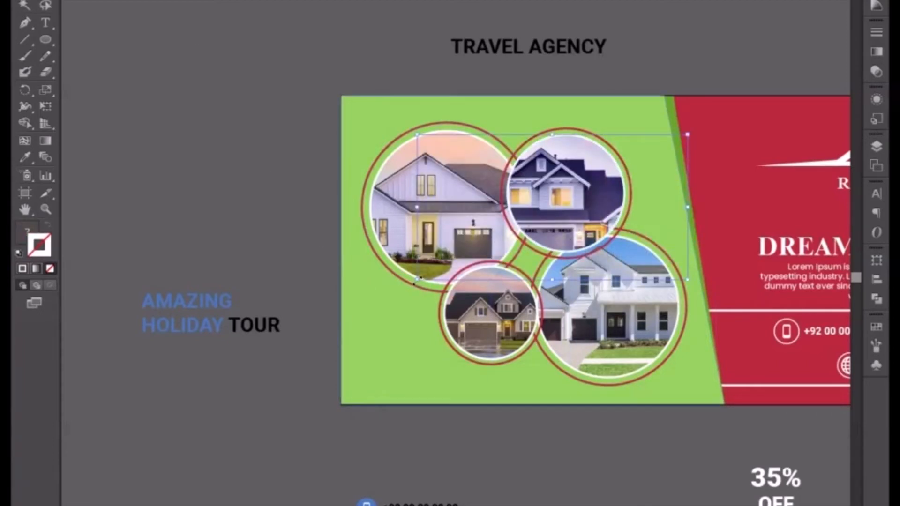
- Shrink the clipped purple-roofed house photo and nudge it sideways to centre the house in its circle
left_click_drag(417, 280, 440, 257)
key("Right")
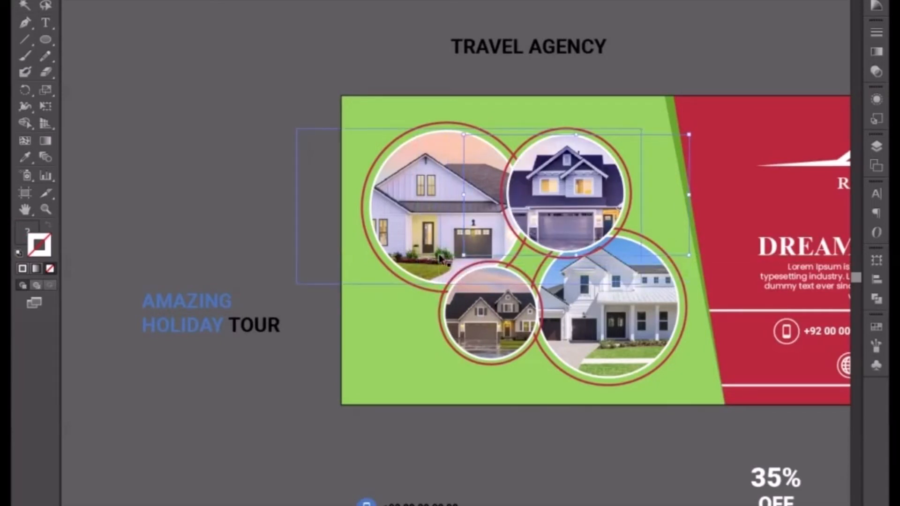
left_click(522, 455)
- Delete all the travel agency artwork from the second banner artboard, leaving it blank
left_click_drag(550, 464, 370, 482)
key("ctrl+minus")
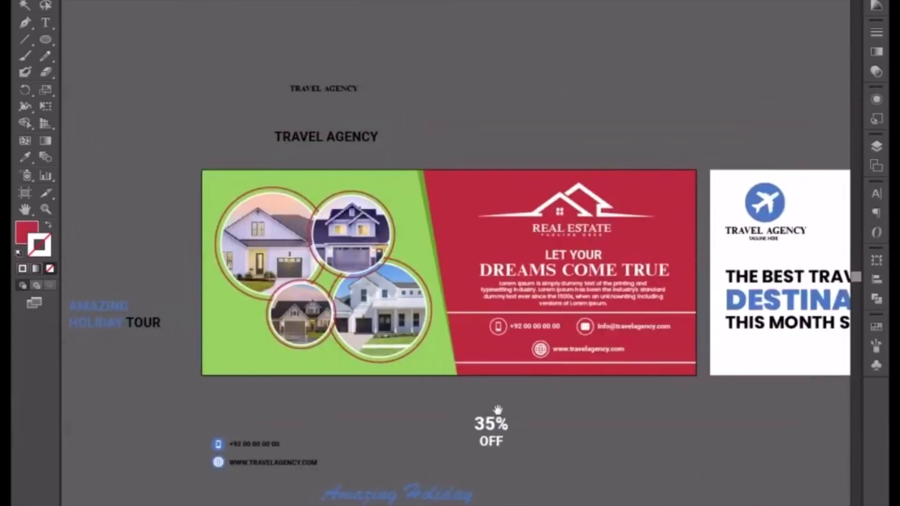
left_click_drag(588, 415, 546, 446)
left_click_drag(618, 424, 319, 386)
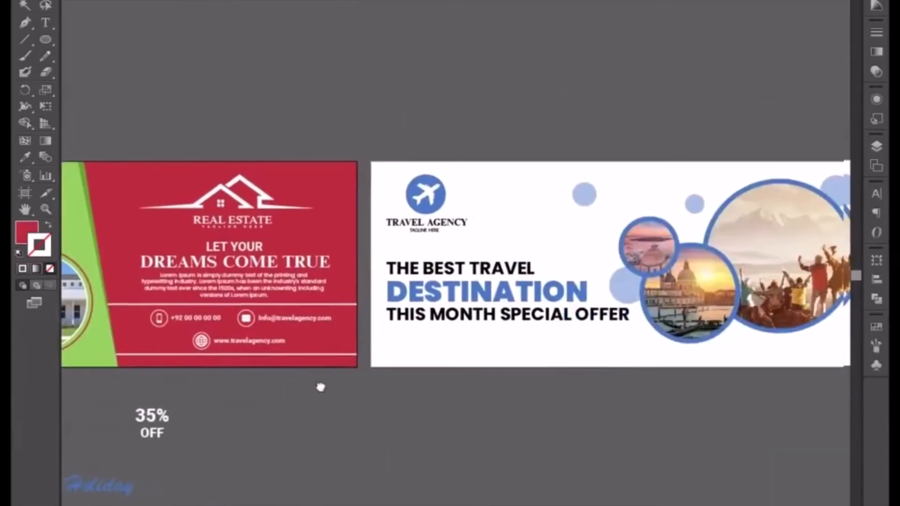
left_click_drag(757, 376, 853, 363)
key("Delete")
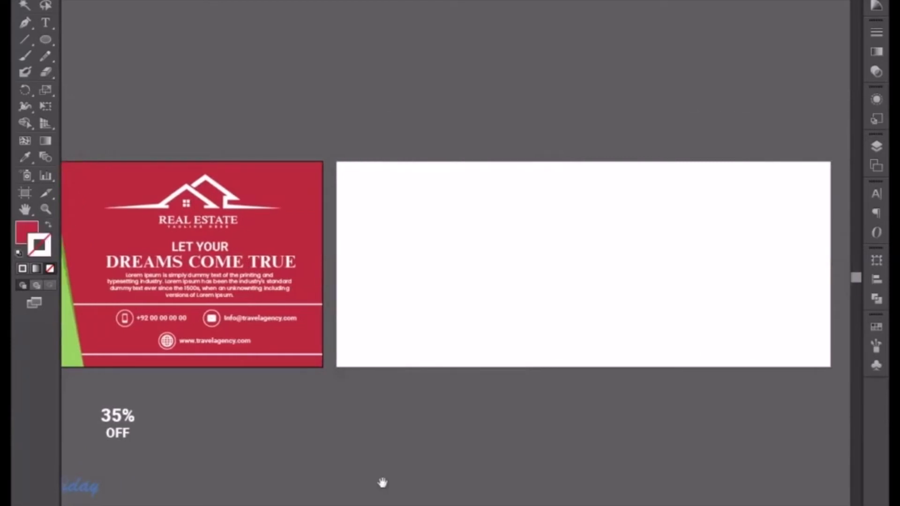
- Select the thin red outline rings around the four house photos and change their stroke colour to white
left_click_drag(263, 454, 497, 453)
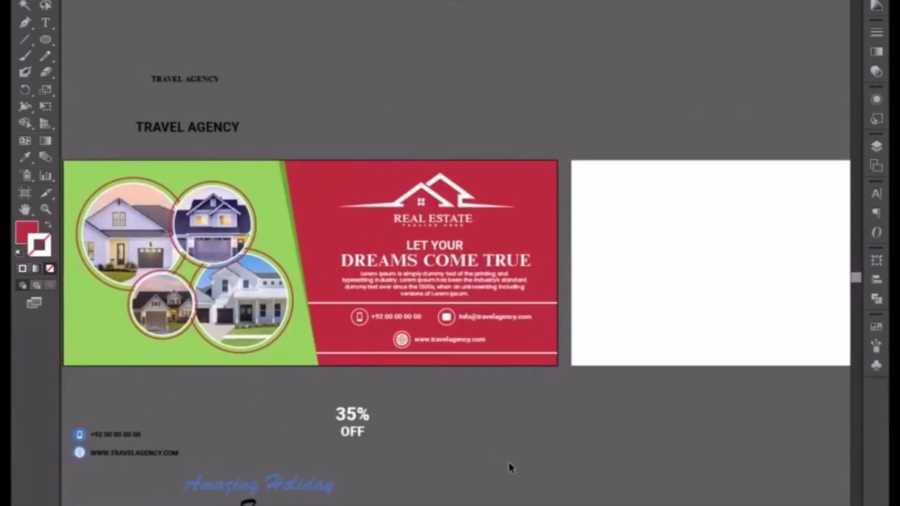
left_click_drag(734, 447, 502, 432)
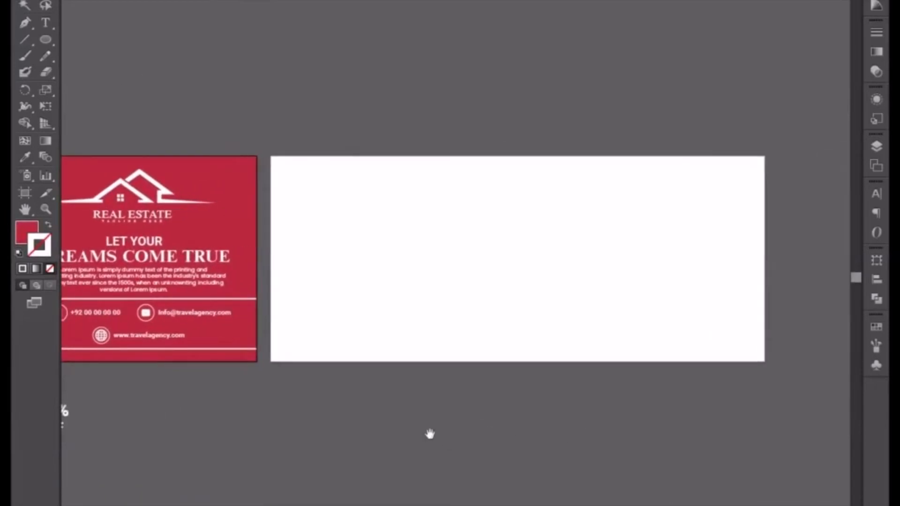
left_click_drag(440, 445, 682, 453)
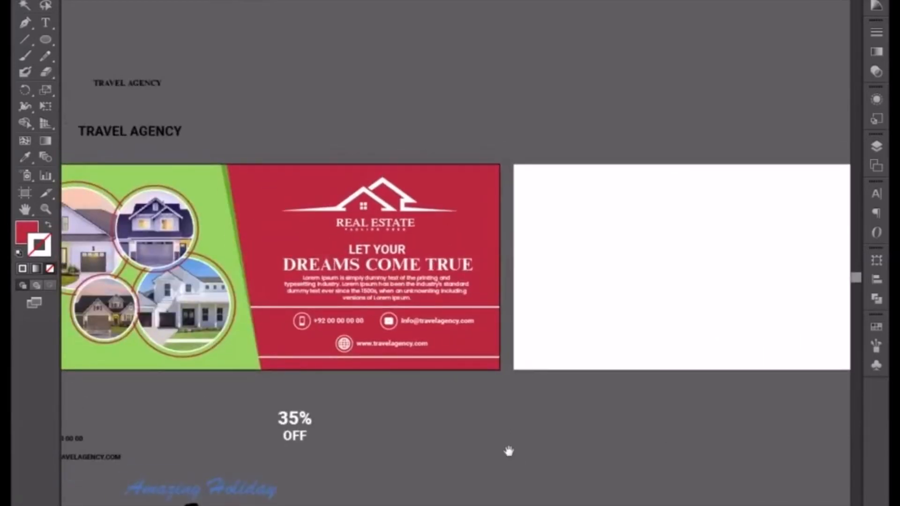
left_click_drag(508, 450, 563, 456)
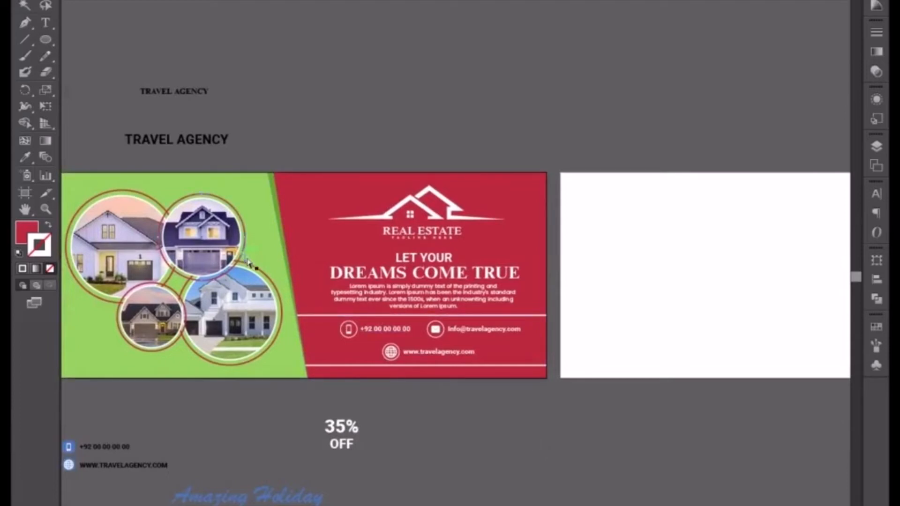
left_click(257, 270)
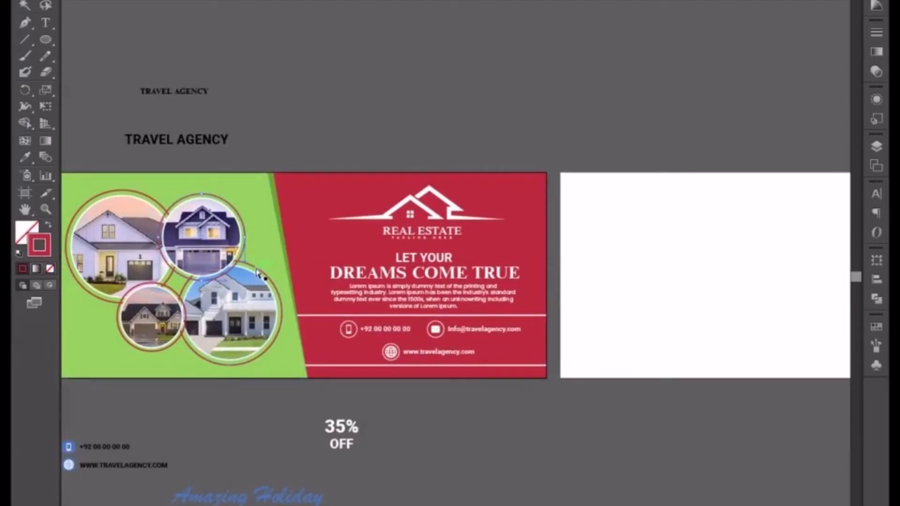
left_click(172, 291, "shift")
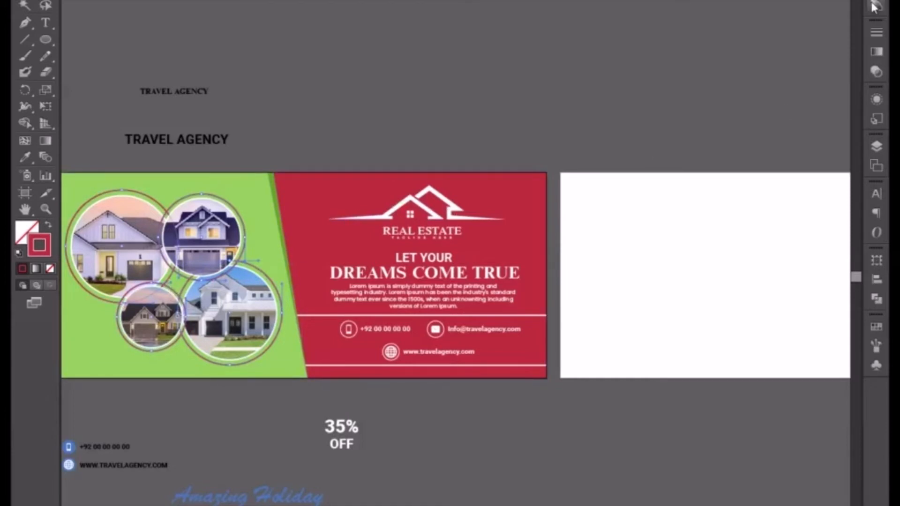
left_click(874, 55)
left_click(875, 0)
left_click(734, 1)
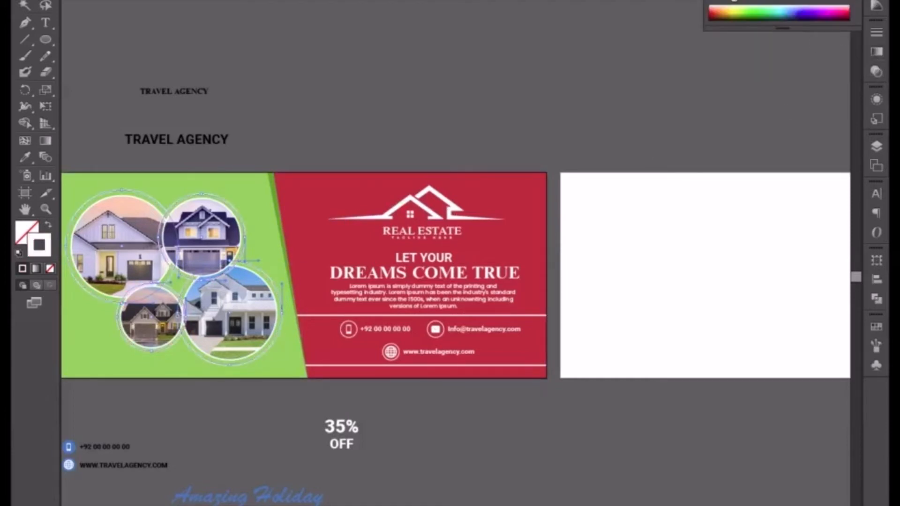
left_click(403, 135)
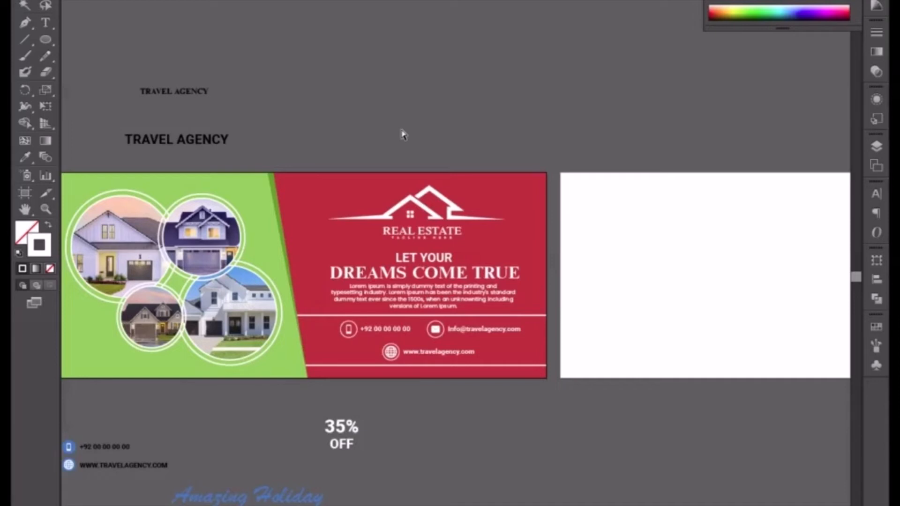
- Draw a large circle overlapping the blank artboard's right edge and fill it with the crimson sampled from the real estate banner
left_click_drag(724, 399, 500, 426)
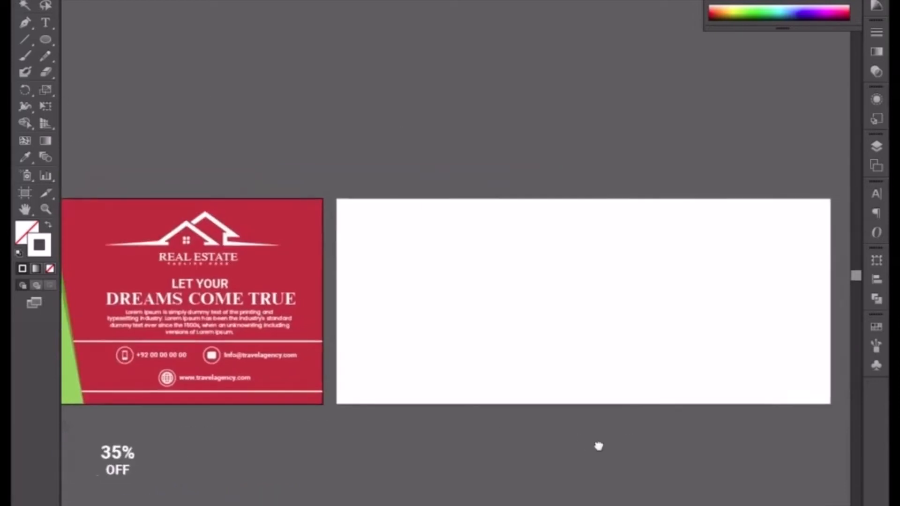
left_click_drag(598, 446, 558, 450)
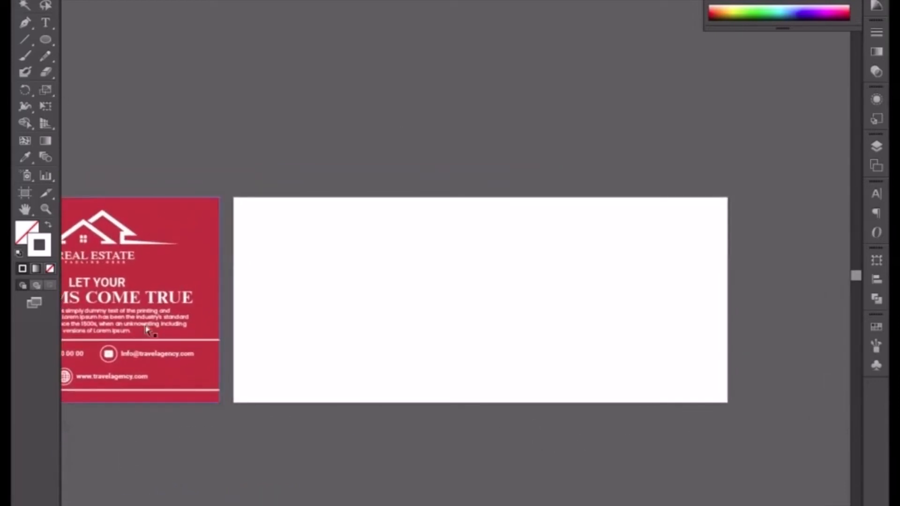
left_click(45, 39)
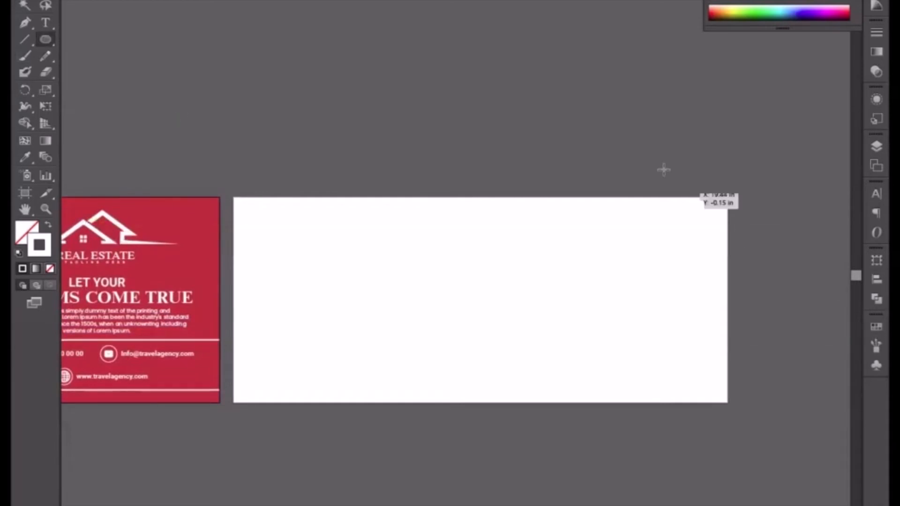
left_click_drag(662, 169, 621, 462)
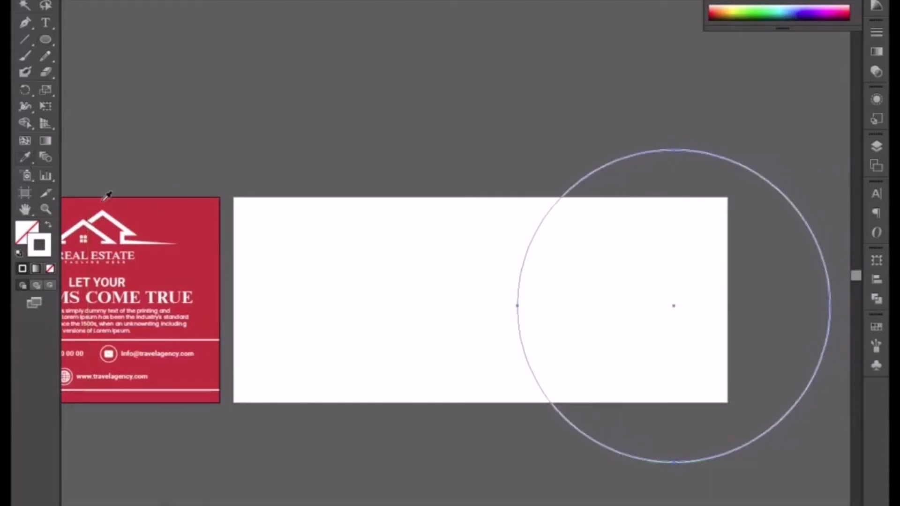
key("i")
left_click(191, 221)
key("v")
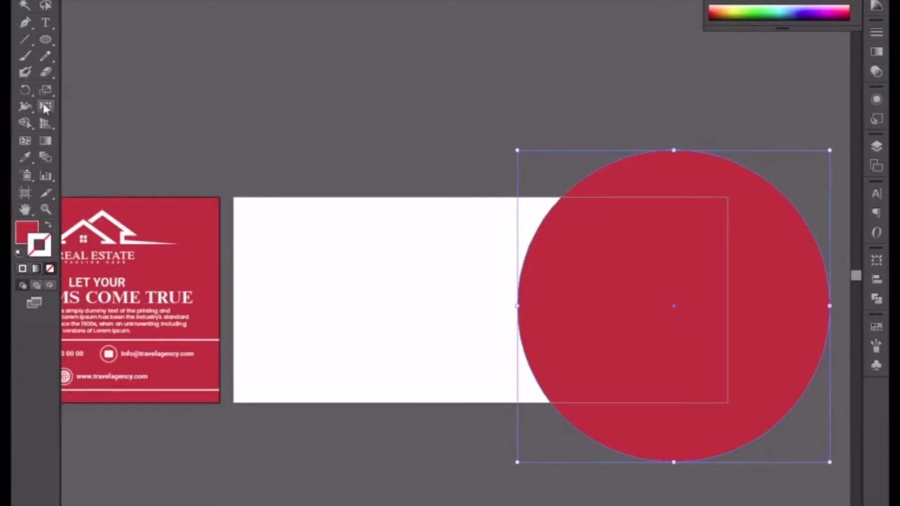
- Draw a full-height rectangle from the blank artboard's top-right corner, covering the part of the circle inside the artboard
left_click_drag(43, 44, 75, 38)
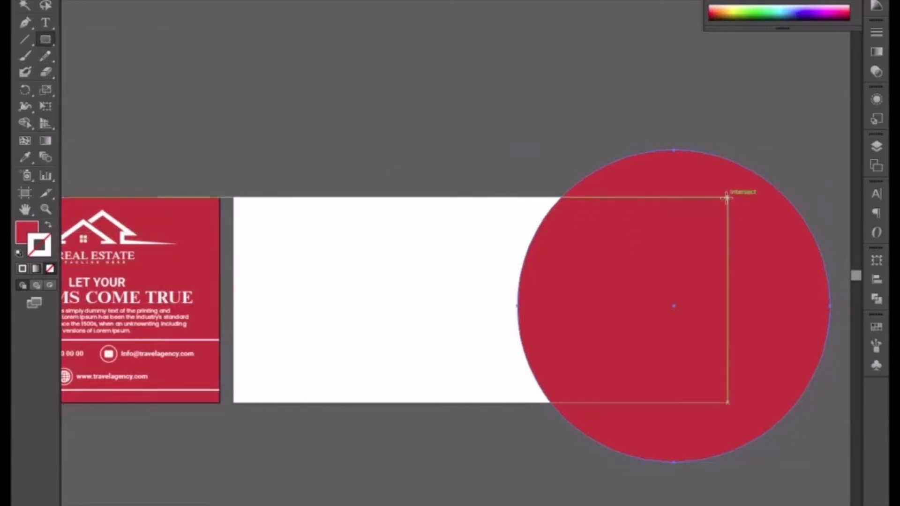
left_click_drag(727, 197, 399, 402)
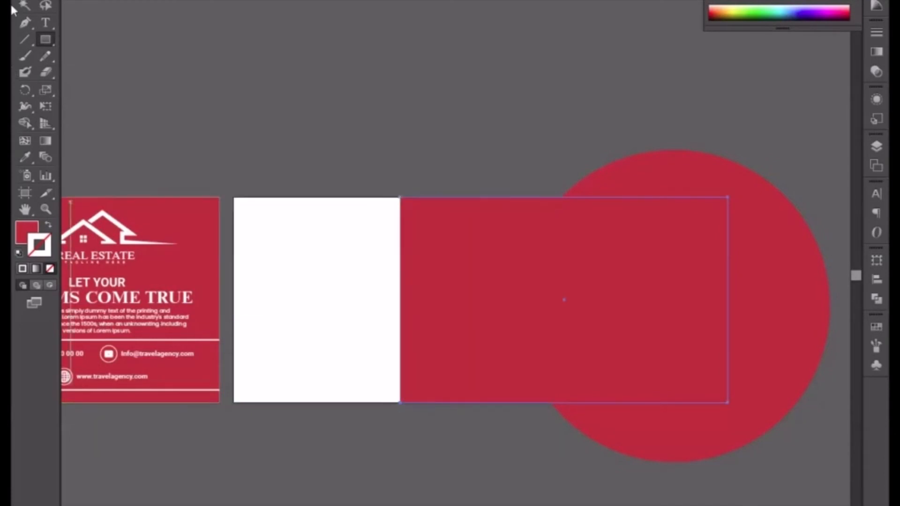
key("v")
- Divide the overlapping circle and rectangle with Pathfinder and ungroup the resulting pieces
left_click_drag(554, 150, 653, 277)
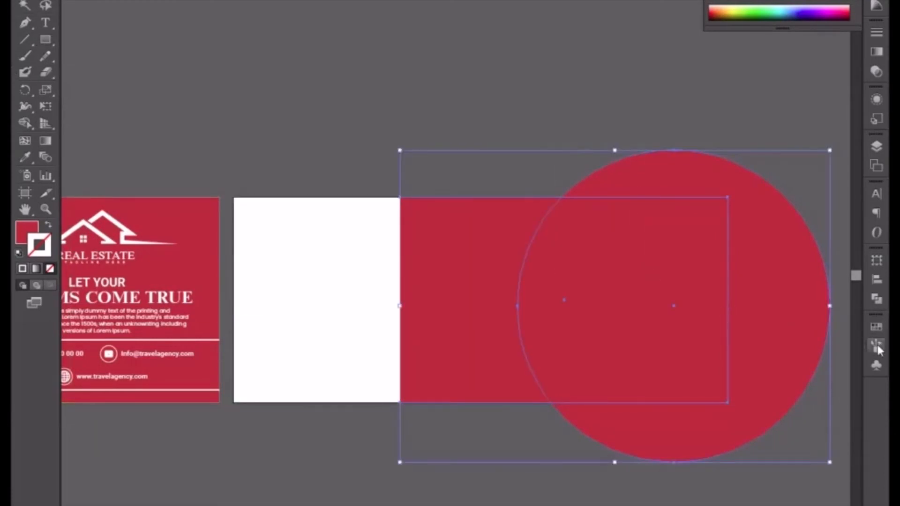
left_click(875, 296)
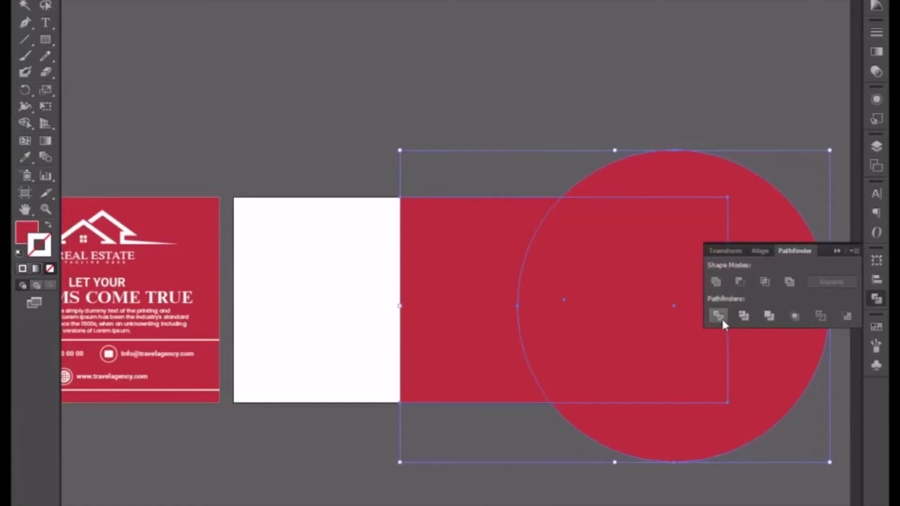
right_click(638, 327)
left_click(693, 408)
left_click(837, 251)
- Delete the circle piece outside the artboard and the leftover rectangle piece, keeping only the curved crimson panel
key("ctrl+shift+a")
left_click(661, 190)
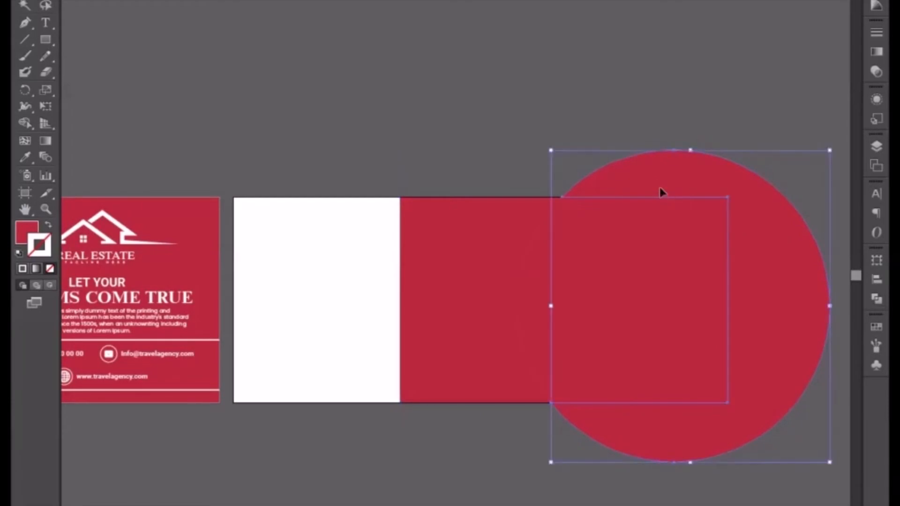
key("Delete")
left_click(476, 291)
key("Delete")
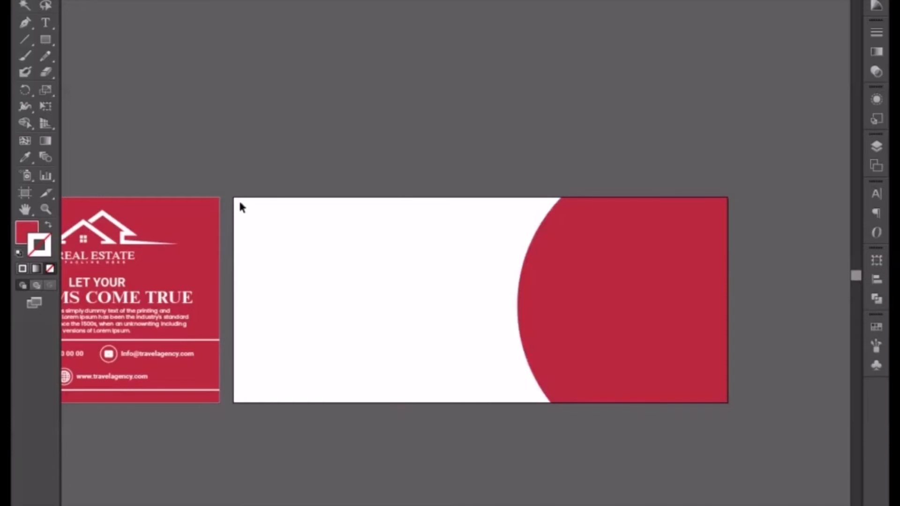
- Draw a small crimson circle on the white area of the second artboard with the Ellipse tool
left_click(44, 41)
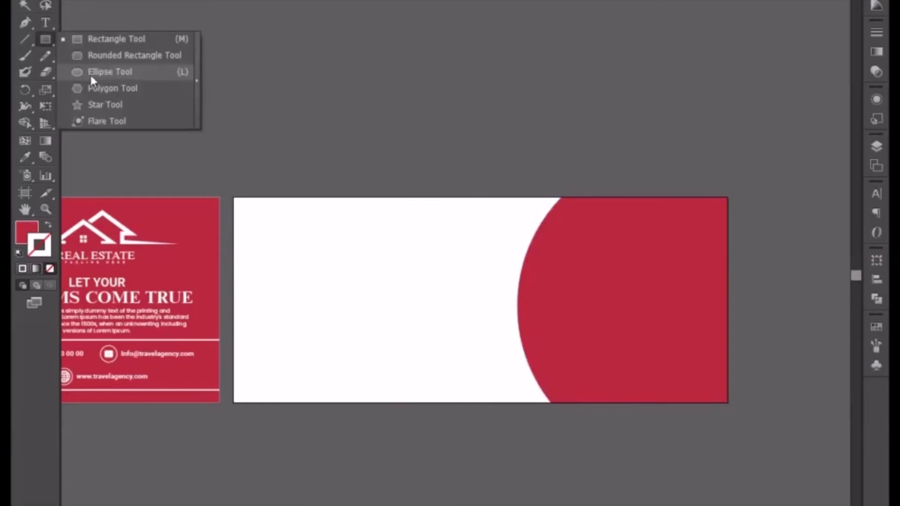
left_click(103, 73)
left_click(266, 208)
left_click(480, 284)
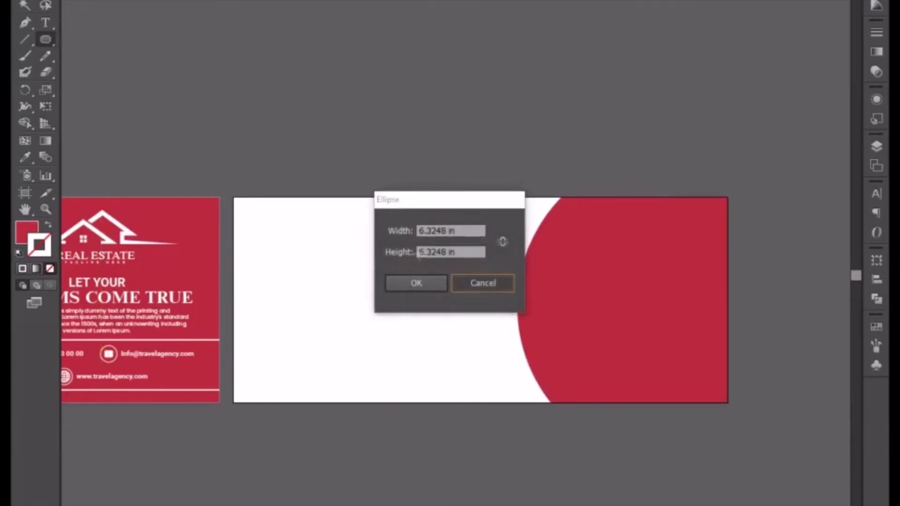
left_click_drag(375, 235, 464, 324)
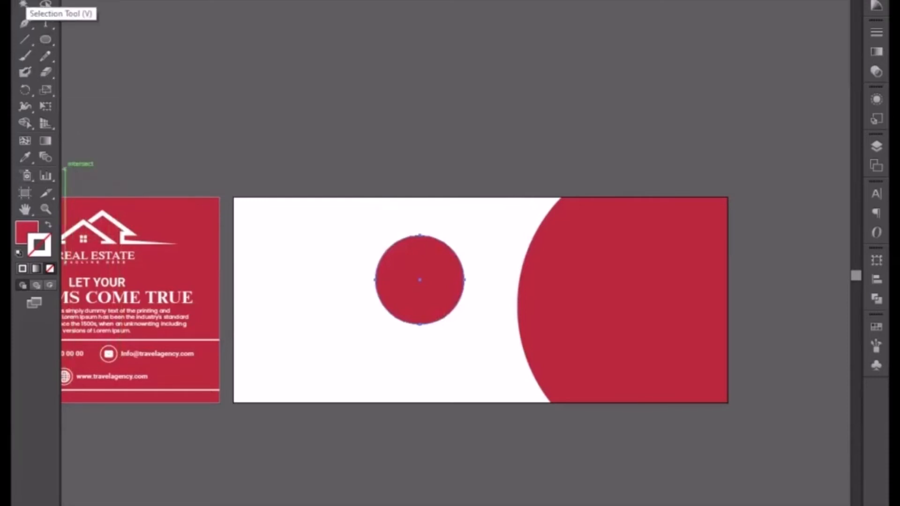
- Move the small circle onto the upper part of the crimson panel's curved edge and scale it down slightly
left_click(25, 5)
left_click_drag(406, 307, 539, 267)
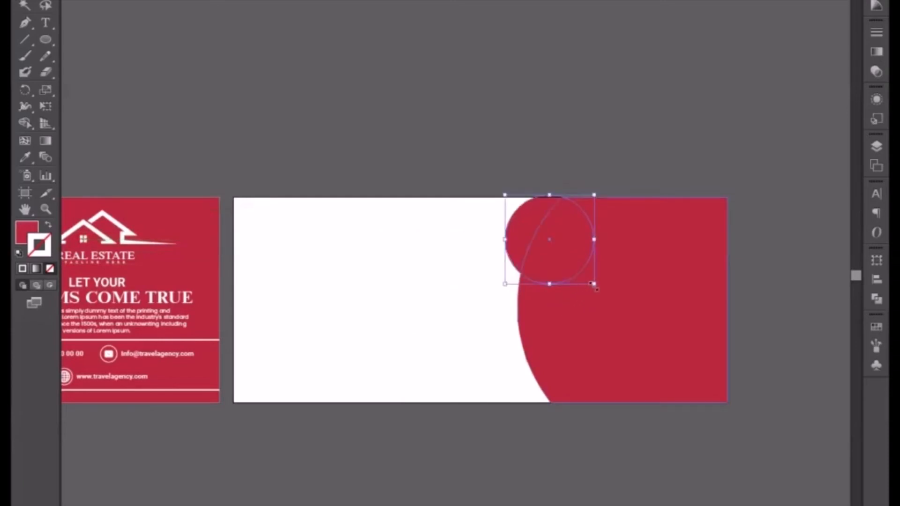
left_click_drag(593, 284, 586, 266)
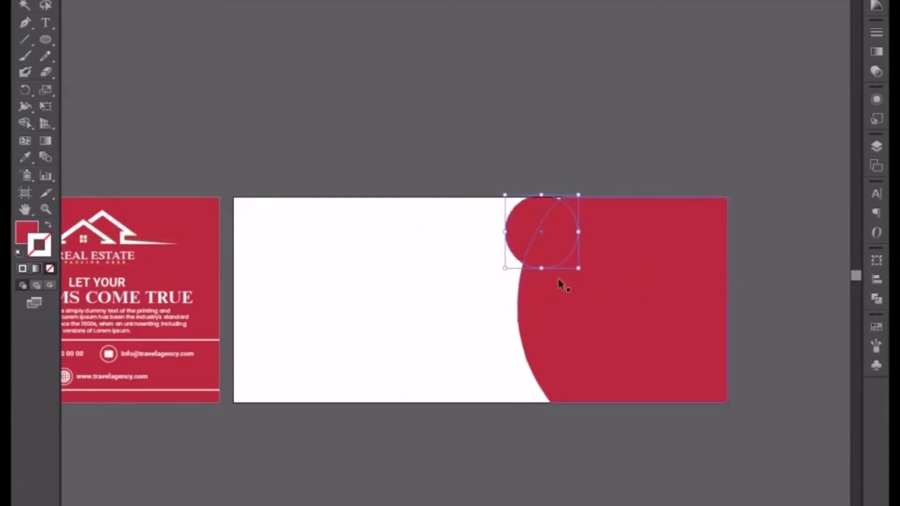
- Recolor the small circle on the second artboard with the light green sampled from the first banner's background
left_click(24, 160)
left_click_drag(201, 272, 464, 239)
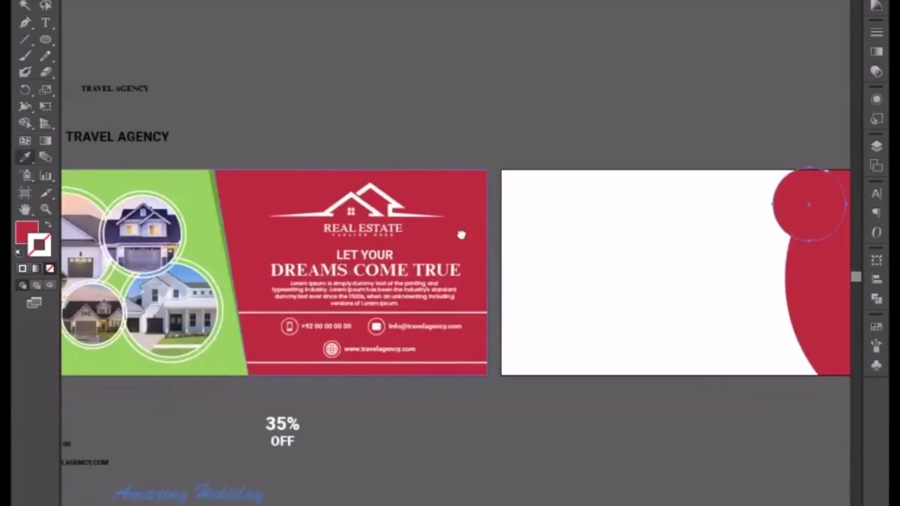
left_click(210, 234)
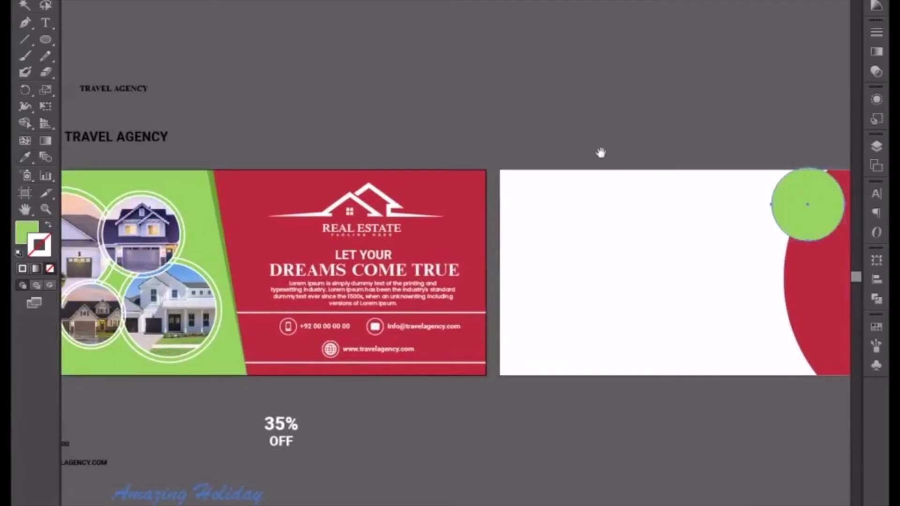
- Move the green circle so it slightly overhangs the artboard's upper edge and scale it down a little
left_click_drag(598, 151, 327, 223)
key("ctrl+plus")
left_click_drag(449, 324, 352, 267)
key("v")
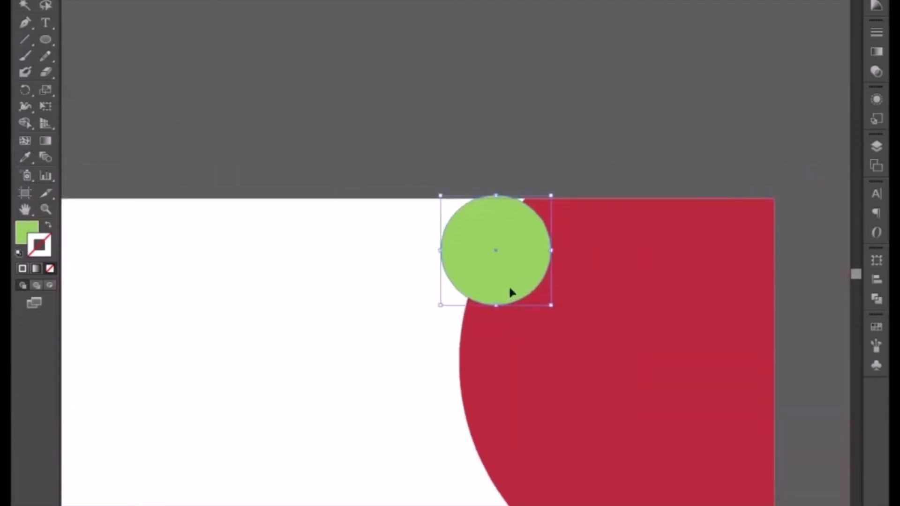
mouse_move(506, 271)
left_mouse_down()
mouse_move(515, 263)
mouse_move(490, 270)
left_mouse_up()
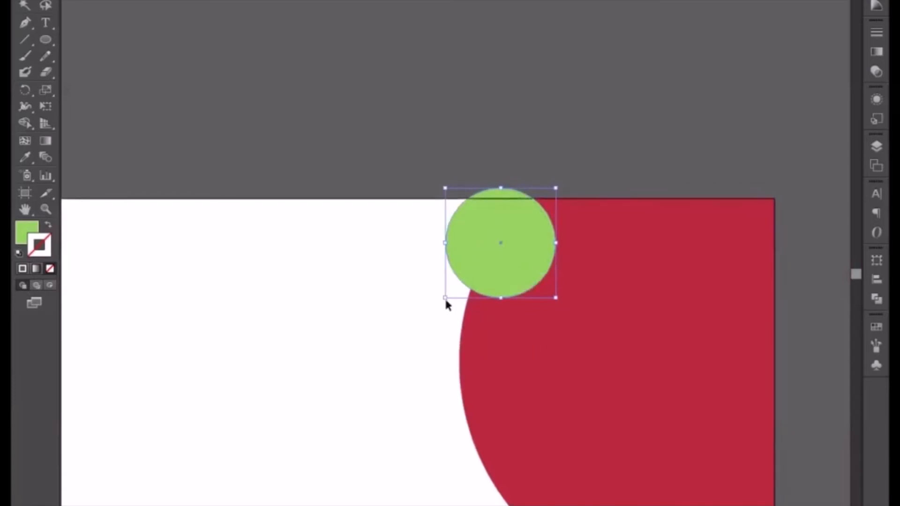
left_click_drag(445, 299, 447, 289)
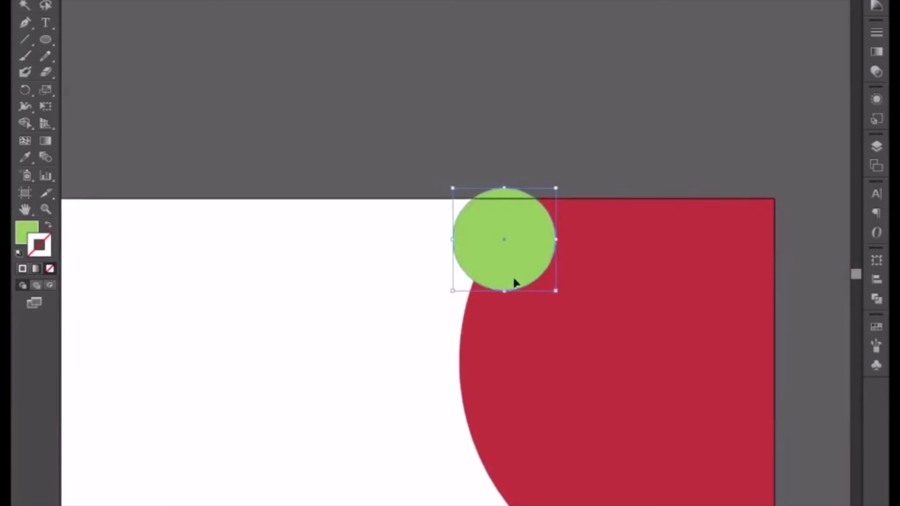
scroll(514, 281, "down", 2)
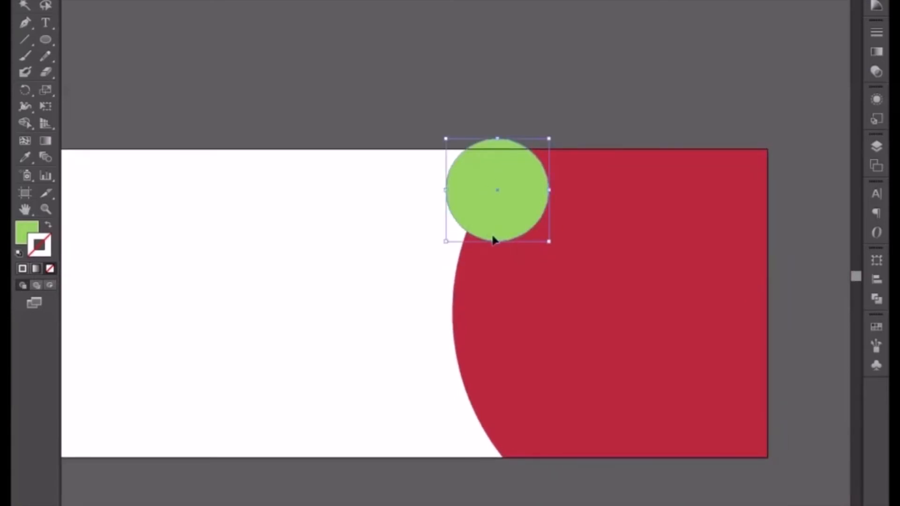
- Duplicate the green circle in place and enlarge one copy slightly around its center to form a border
key("a")
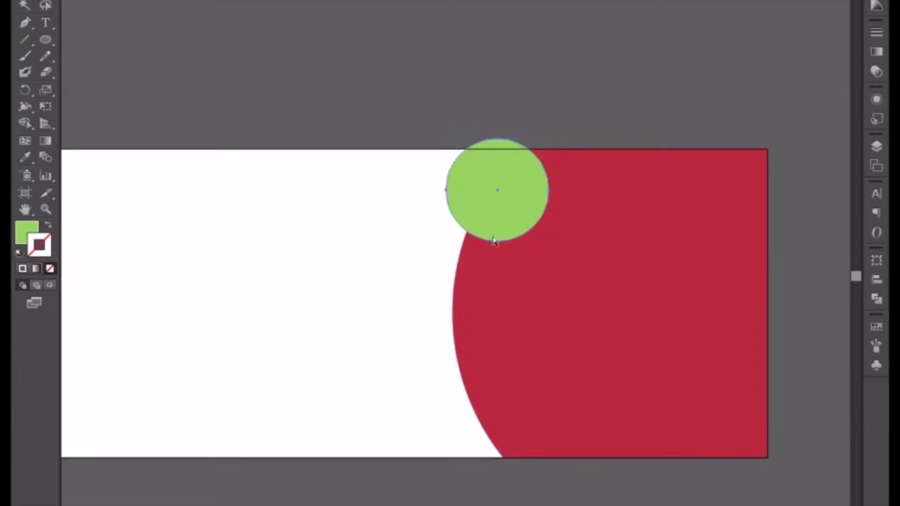
key("v")
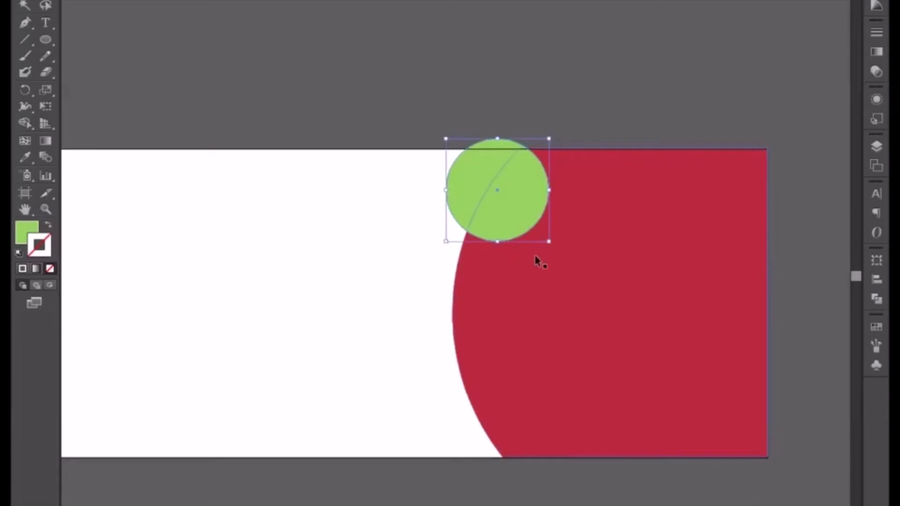
left_click_drag(547, 241, 554, 250)
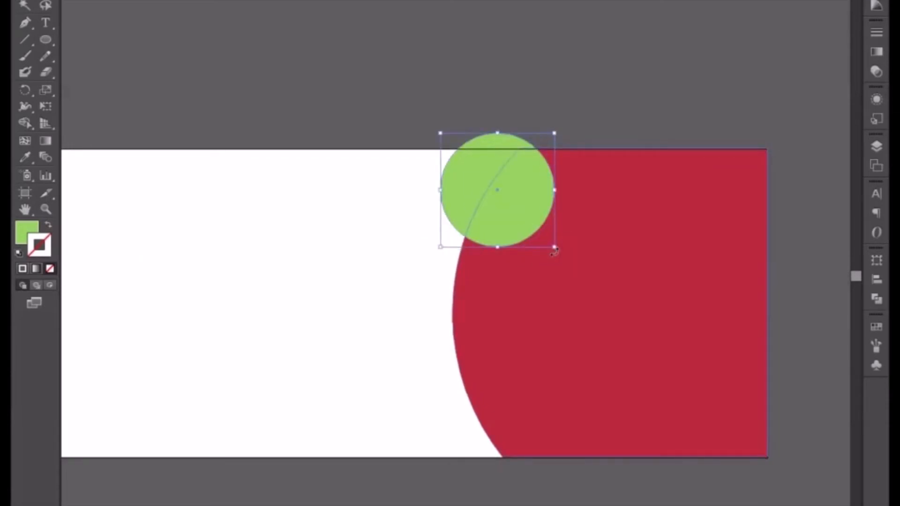
- Fill the inner circle with the artboard's white using the Eyedropper, leaving the outer circle as a green ring
left_click(24, 162)
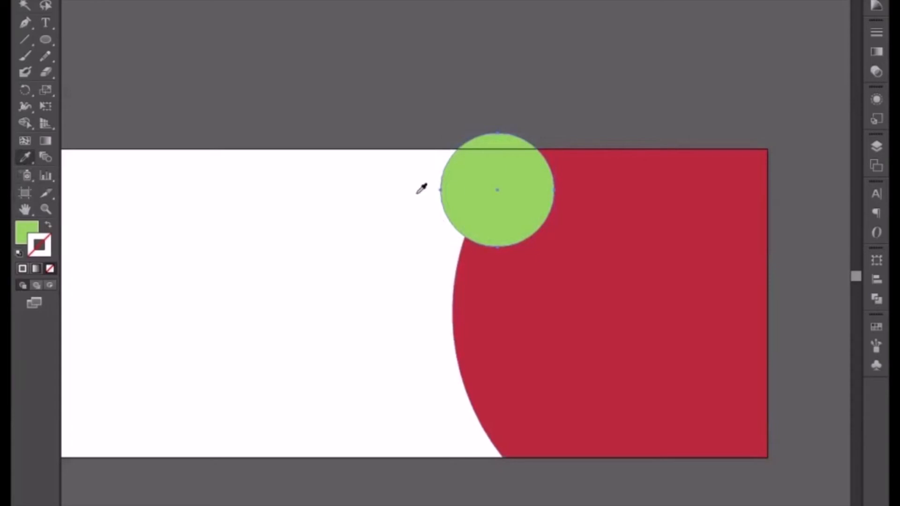
key("v")
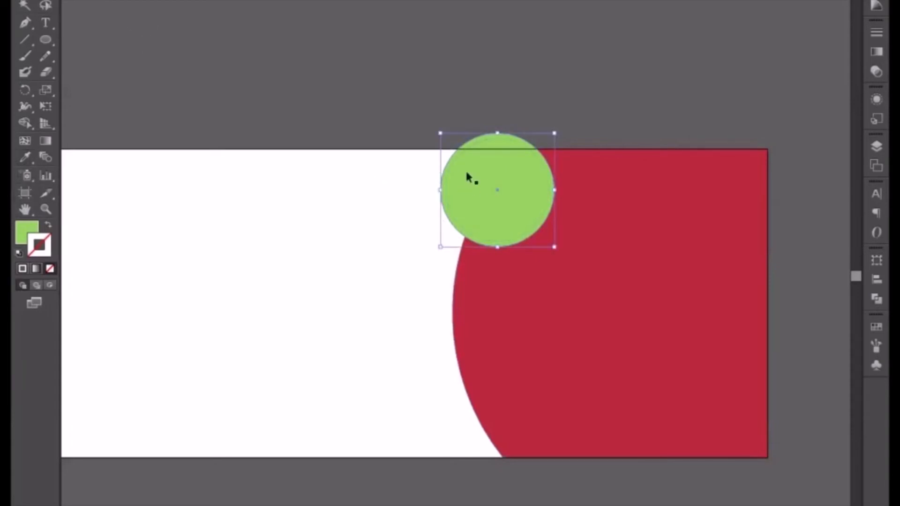
left_click(25, 157)
left_click(241, 197)
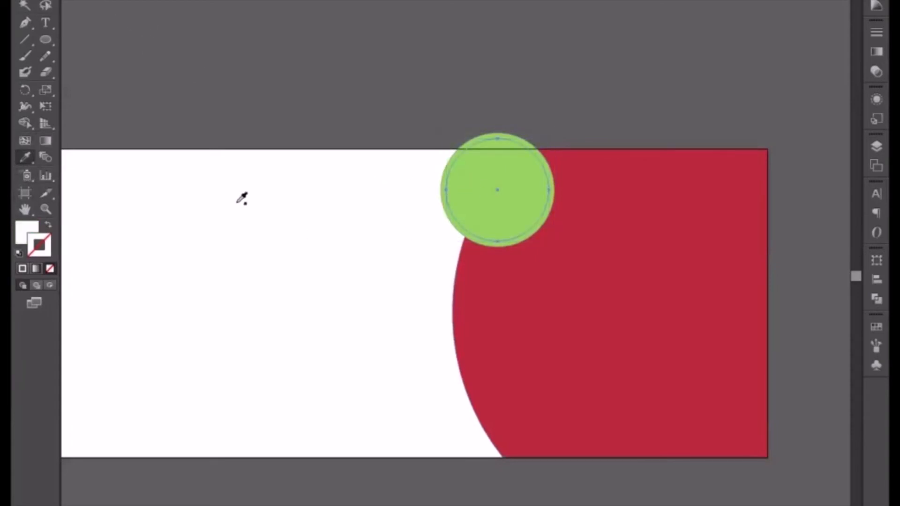
key("v")
left_click(467, 107)
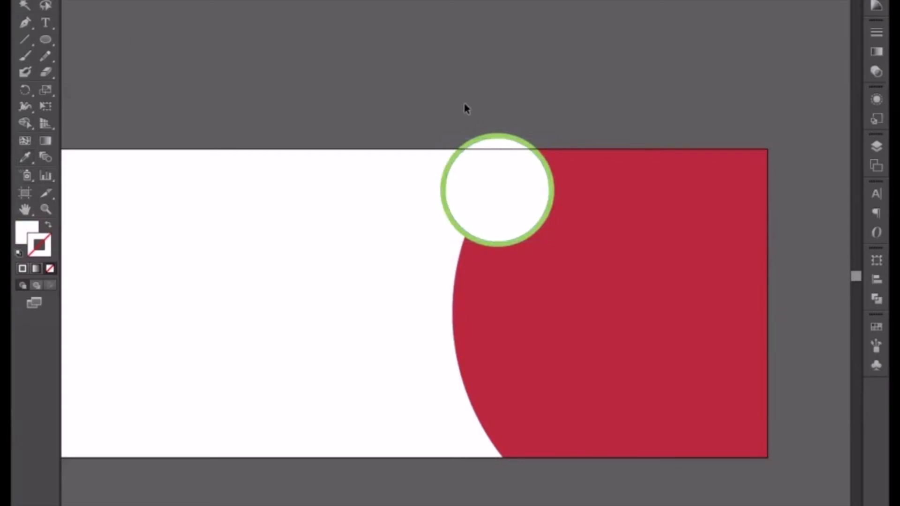
- Select the white circle with its green ring and place two copies below it along the panel's curved edge
left_click(484, 146)
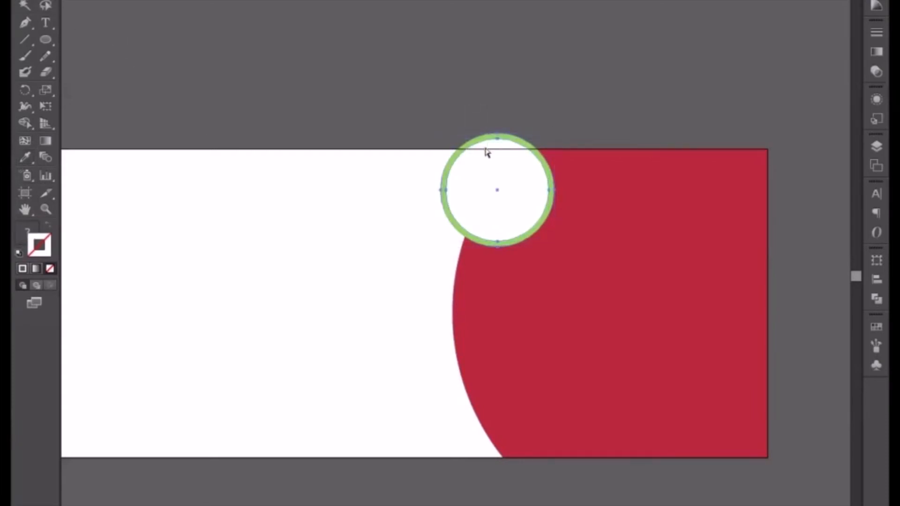
key("v")
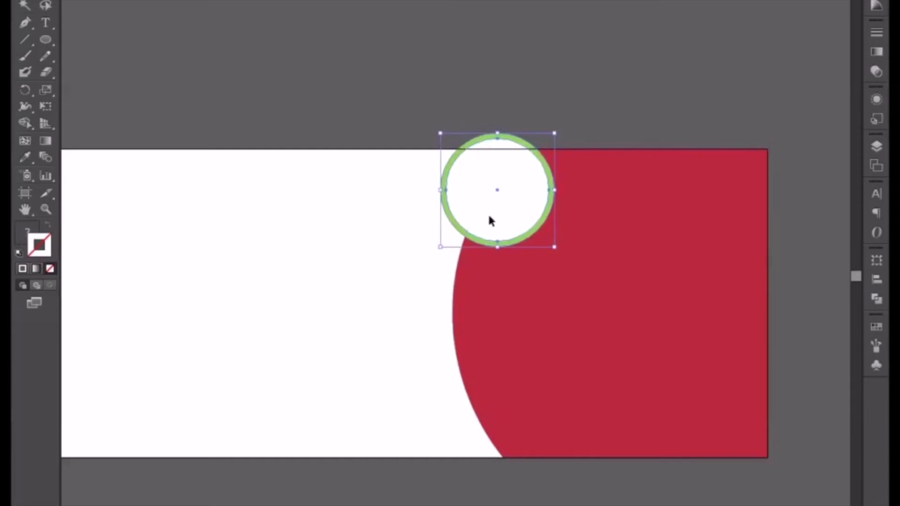
left_click_drag(490, 220, 457, 398)
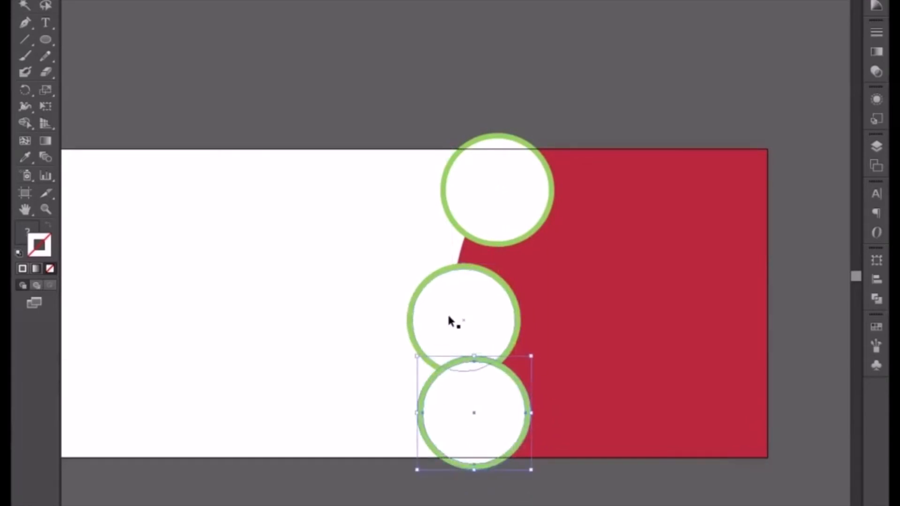
- Select all three ringed circles and scale them down together around their common center
left_click(449, 321, "shift")
left_click(482, 221, "shift")
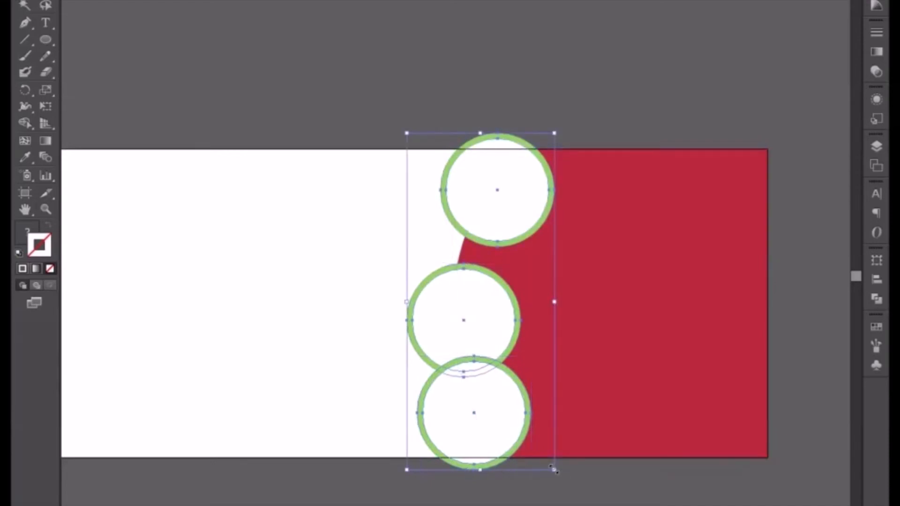
left_click_drag(554, 470, 540, 436)
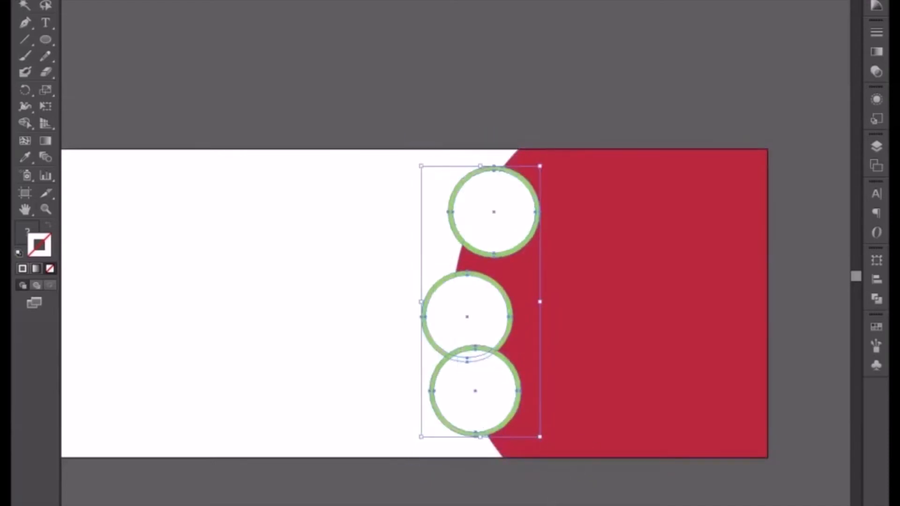
left_click(539, 470)
- Spread the three ringed circles along the crimson curve, with the upper and lower ones overhanging the artboard edges
left_click_drag(488, 216, 501, 185)
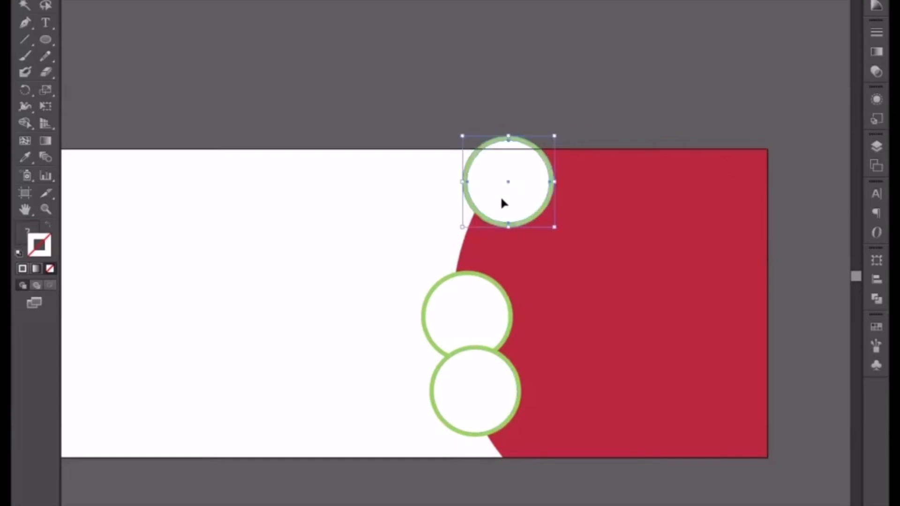
left_click_drag(456, 315, 456, 298)
left_click_drag(483, 384, 496, 417)
left_click_drag(466, 315, 457, 322)
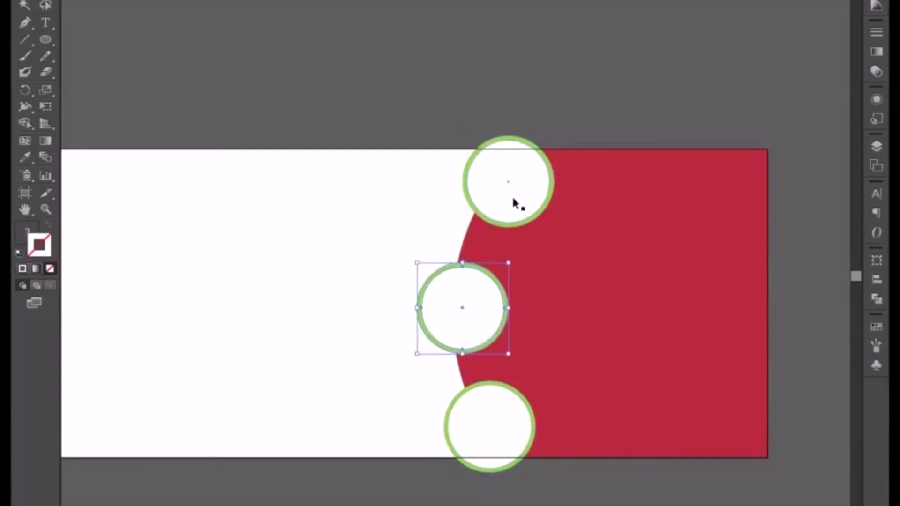
left_click_drag(512, 200, 504, 203)
- Nudge the middle ringed circle slightly upward to even out the spacing between the three circles
left_click(498, 440)
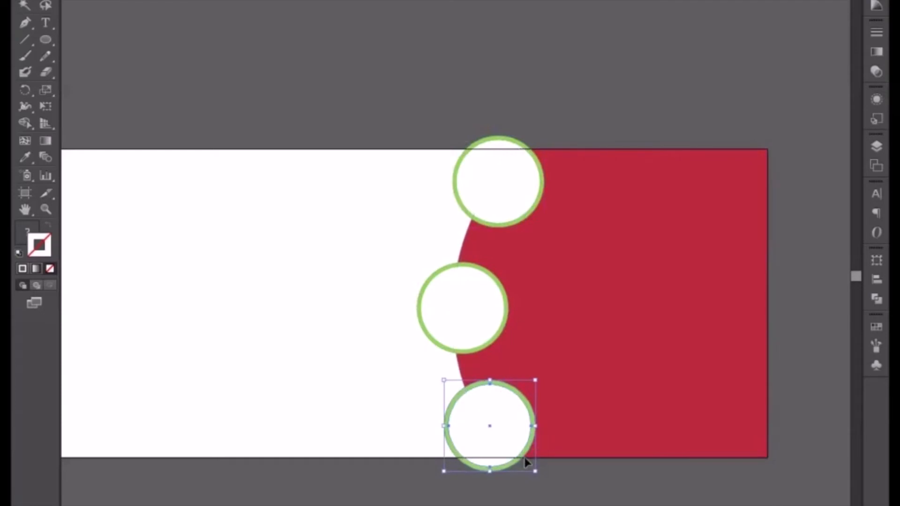
left_click(441, 365)
left_click(429, 328)
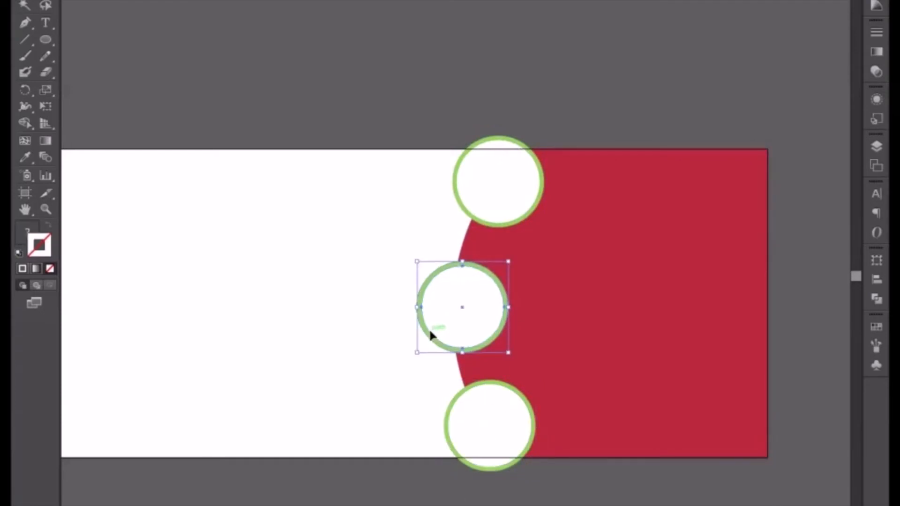
key("Up")
key("Up")
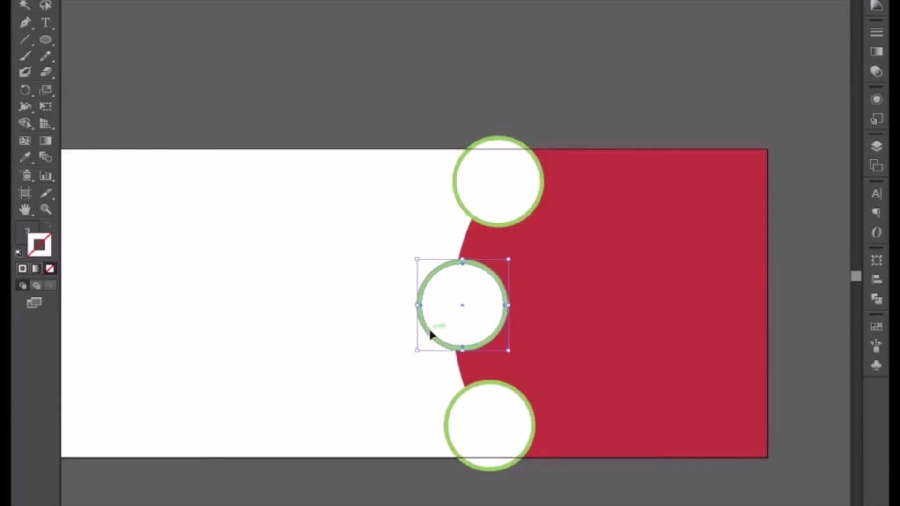
- Copy three circular house photos with their rings from the first banner to the empty canvas above the artboards
scroll(510, 302, "down", 3)
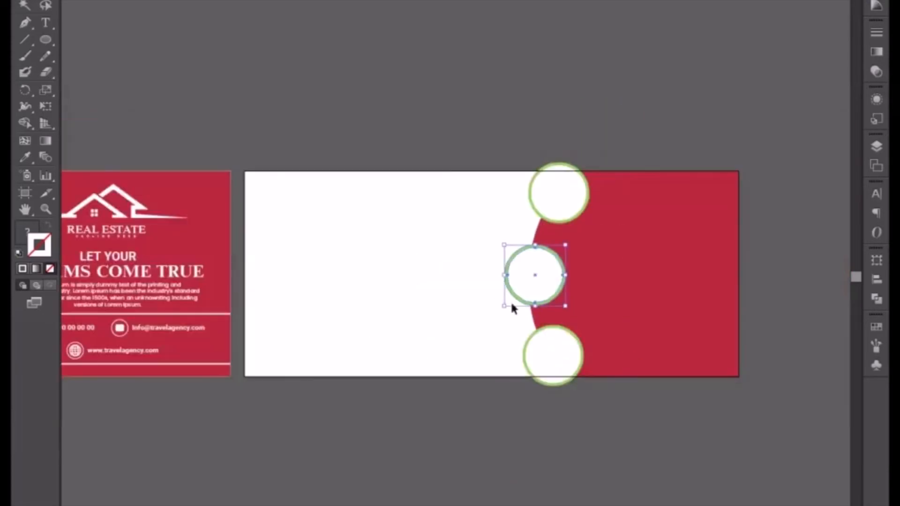
left_click(446, 314)
left_click_drag(347, 283, 558, 319)
left_click_drag(384, 264, 512, 281)
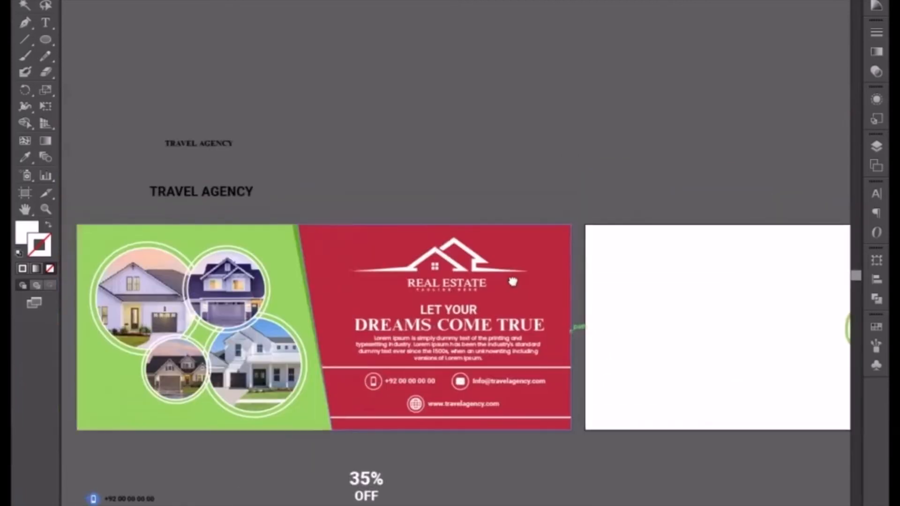
left_click(157, 309)
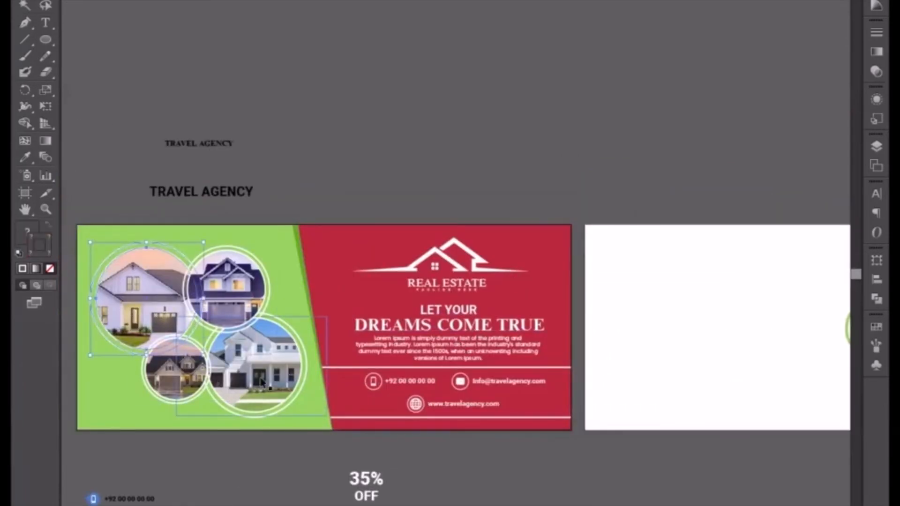
left_click_drag(215, 286, 659, 218)
- Ungroup the copied house photos and release the clipping mask of the largest circular photo
right_click(664, 231)
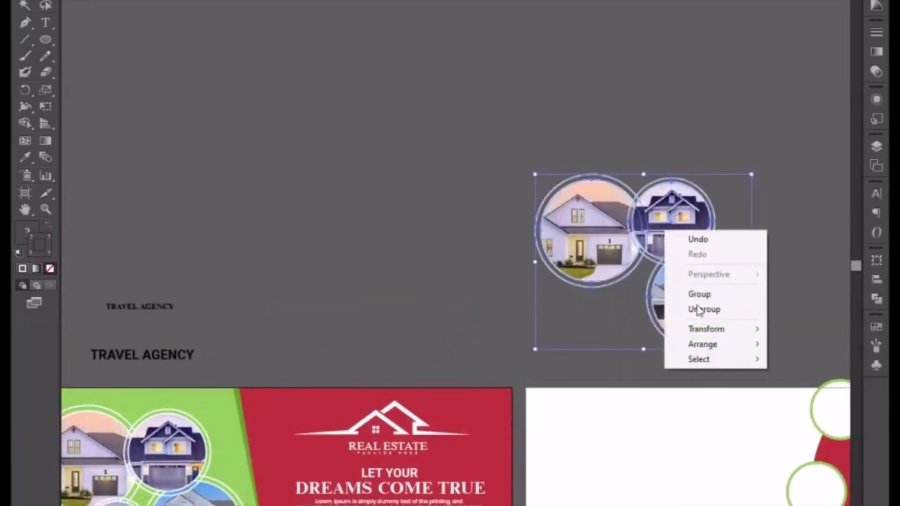
left_click(699, 309)
left_click(779, 301)
right_click(575, 249)
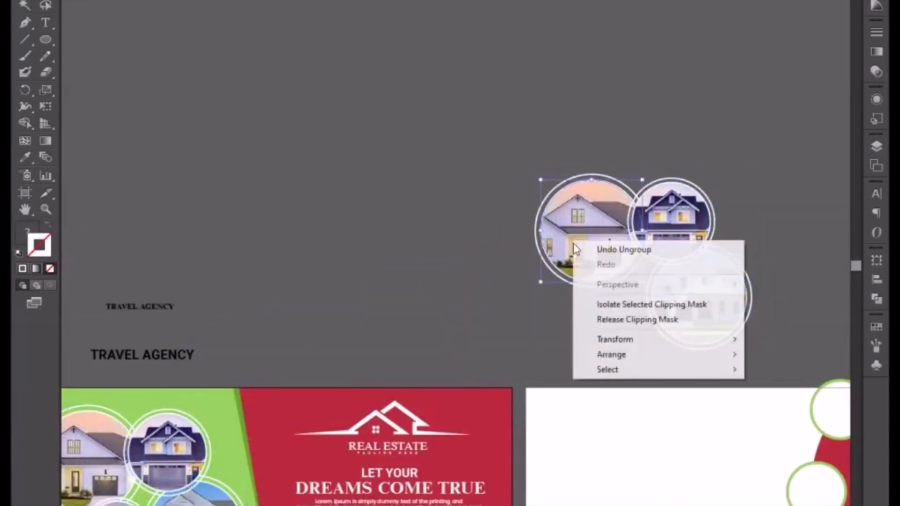
left_click(583, 319)
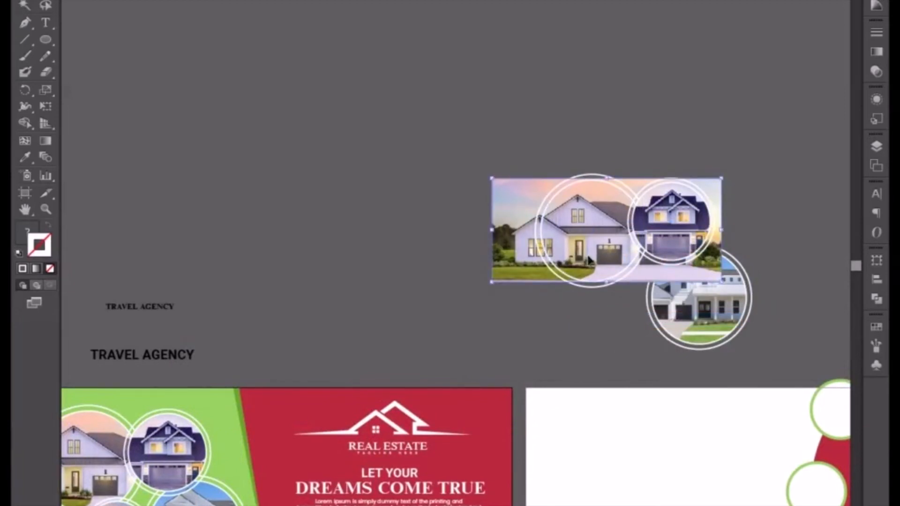
- Move the uncropped house photo above the other copies and delete its empty double ring
left_click_drag(589, 260, 562, 130)
left_click(579, 283)
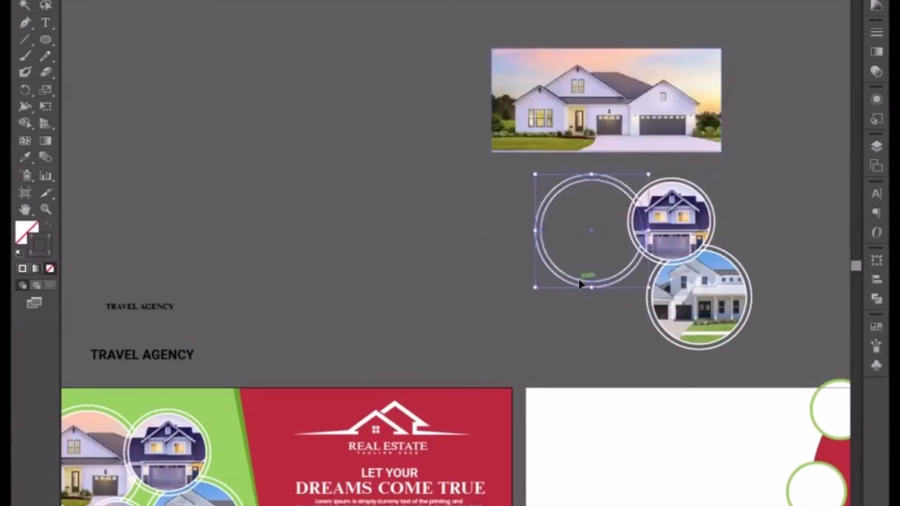
key("Delete")
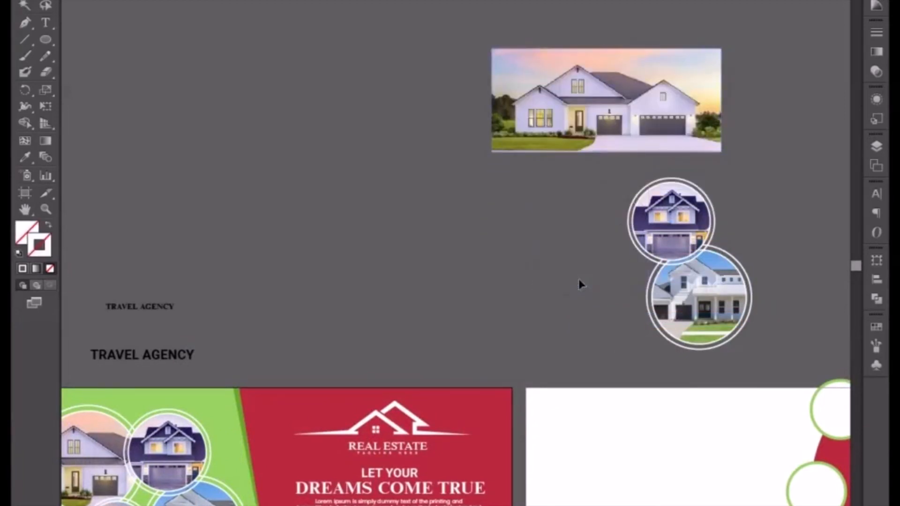
- Release the clipping mask of the dark-roofed house photo and move the uncropped image clear of its rings
right_click(673, 216)
left_click(714, 297)
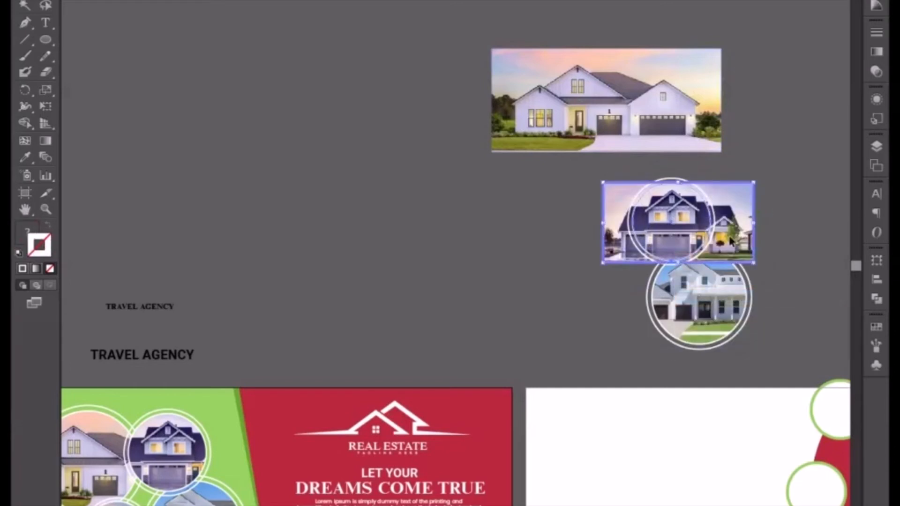
left_click_drag(729, 234, 475, 234)
key("ctrl+z")
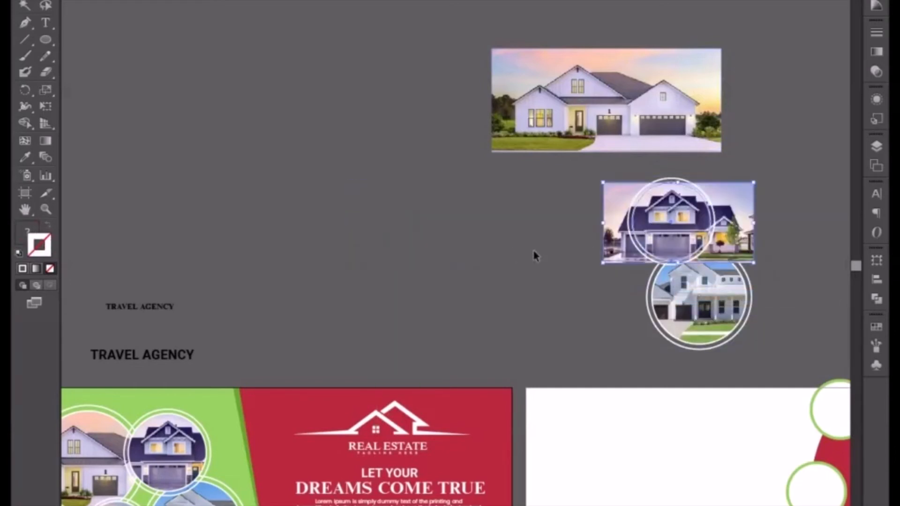
left_click_drag(618, 234, 304, 232)
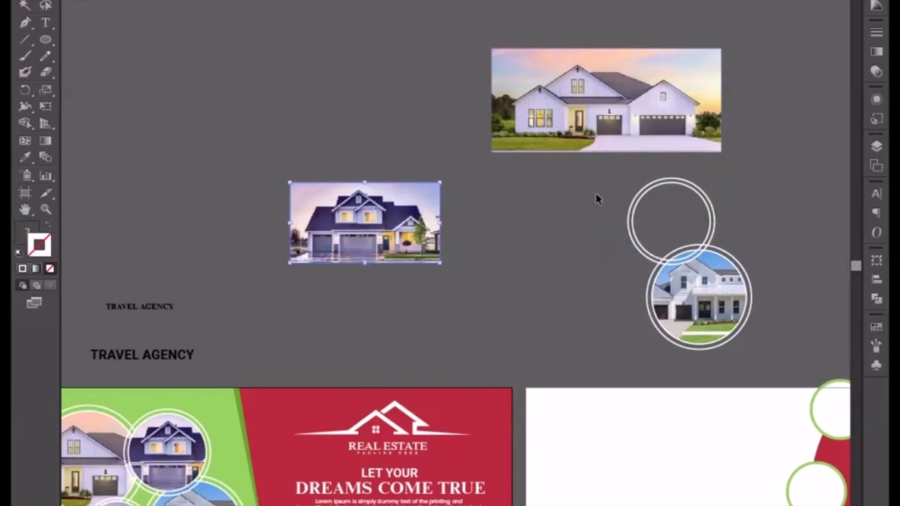
- Delete the empty double ring of the dark-roofed house and select the remaining circular house photo
left_click(662, 226)
key("Delete")
left_click(677, 279)
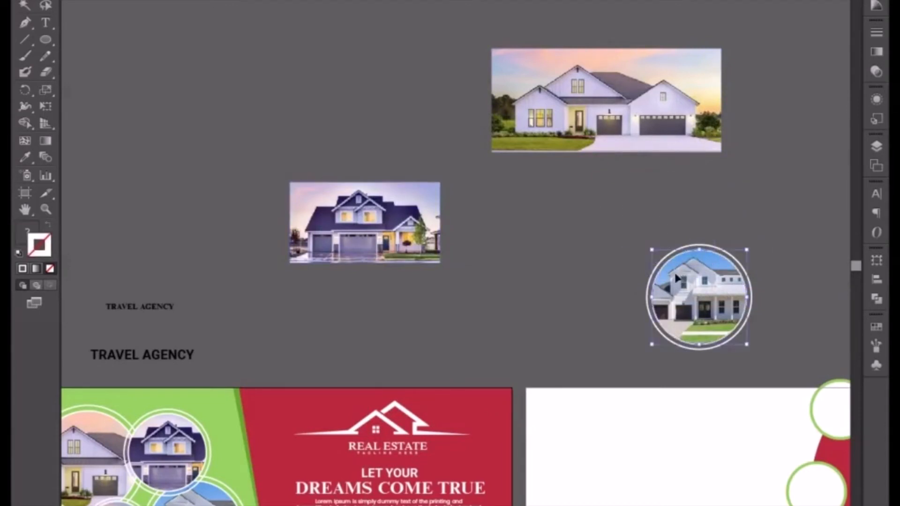
- Release the clipping mask of the white house photo, move the uncropped image clear, and delete its empty double ring
right_click(677, 279)
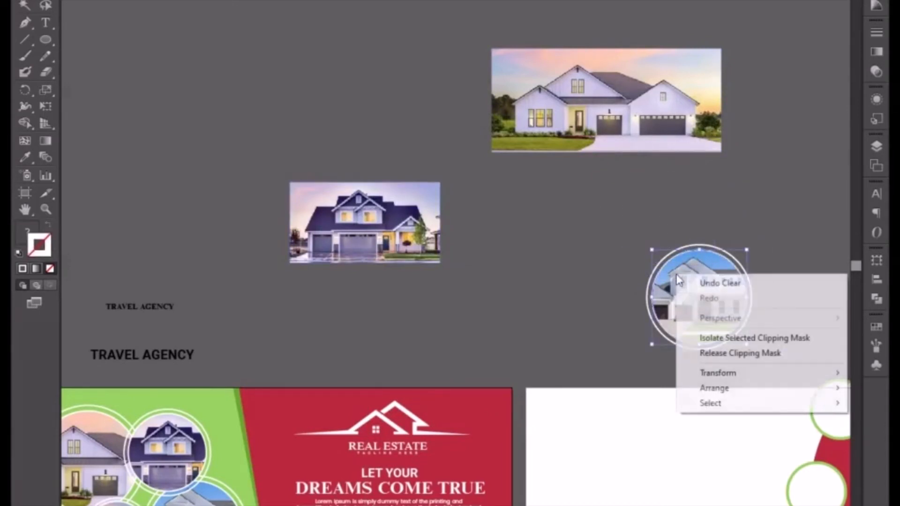
left_click(709, 352)
left_click_drag(728, 324, 497, 355)
left_click(701, 305)
key("Delete")
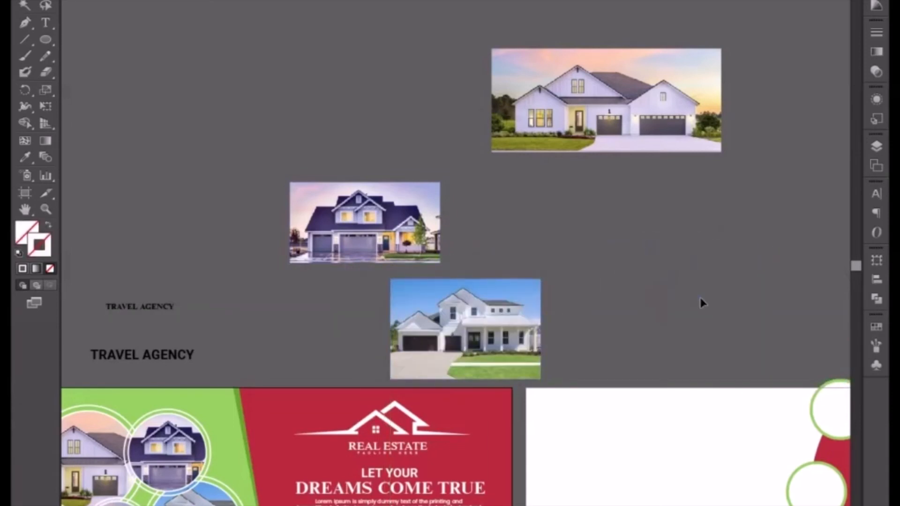
- Copy the smallest circular house photo from the first banner onto the empty canvas above and ungroup the copy
scroll(248, 400, "down", 2)
left_click(150, 495)
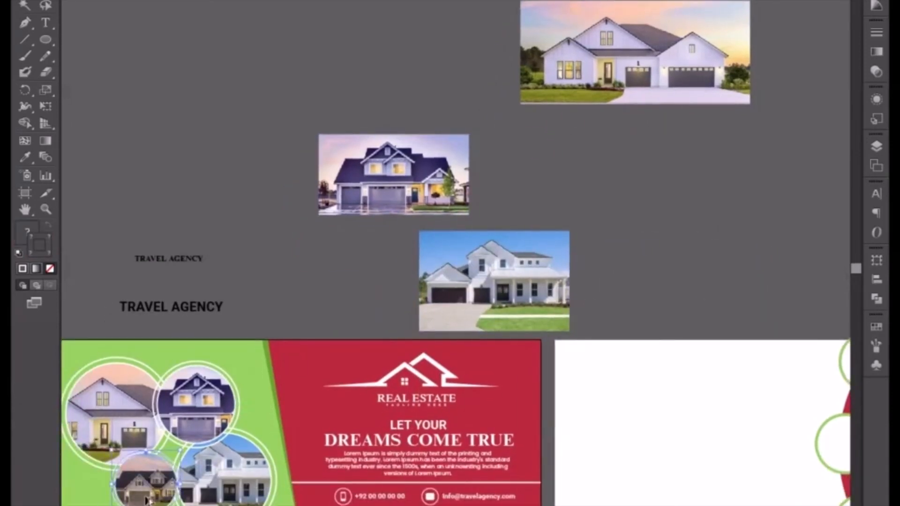
left_click_drag(150, 495, 720, 259)
right_click(719, 258)
left_click(751, 338)
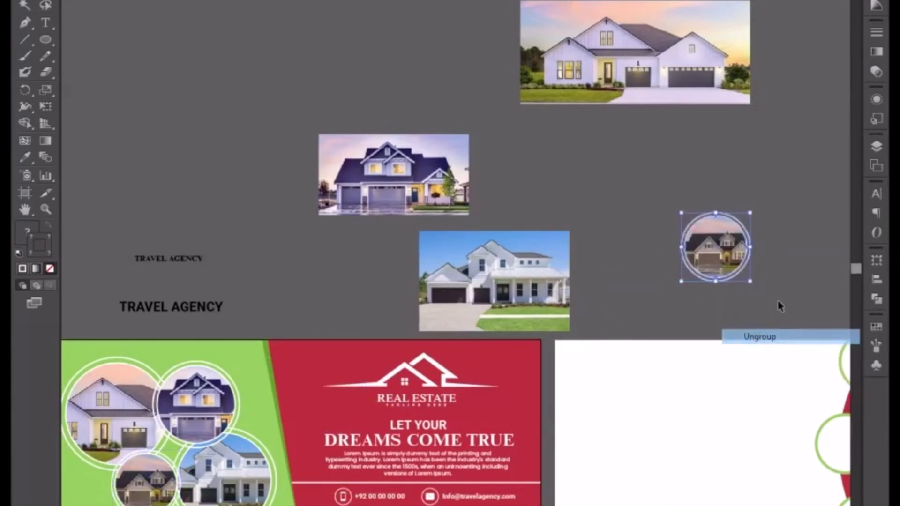
left_click(767, 282)
- Release the clipping mask of the copied small house photo, move the uncropped image above, and delete the empty double ring
right_click(707, 247)
left_click(692, 240)
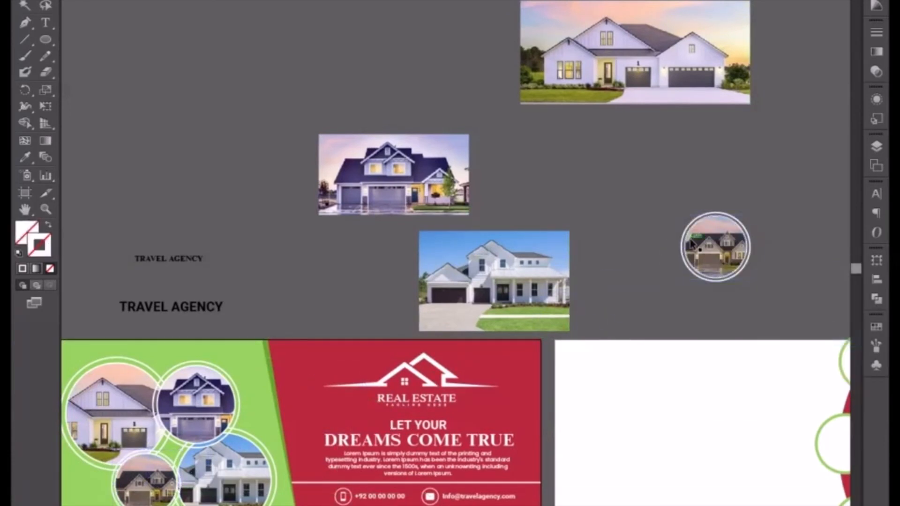
right_click(691, 240)
left_click(736, 320)
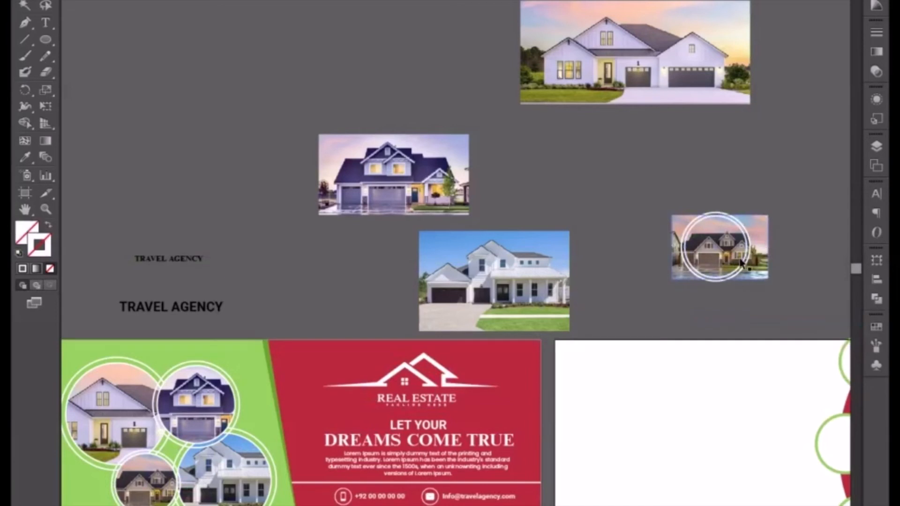
left_click_drag(756, 265, 783, 187)
left_click(719, 230)
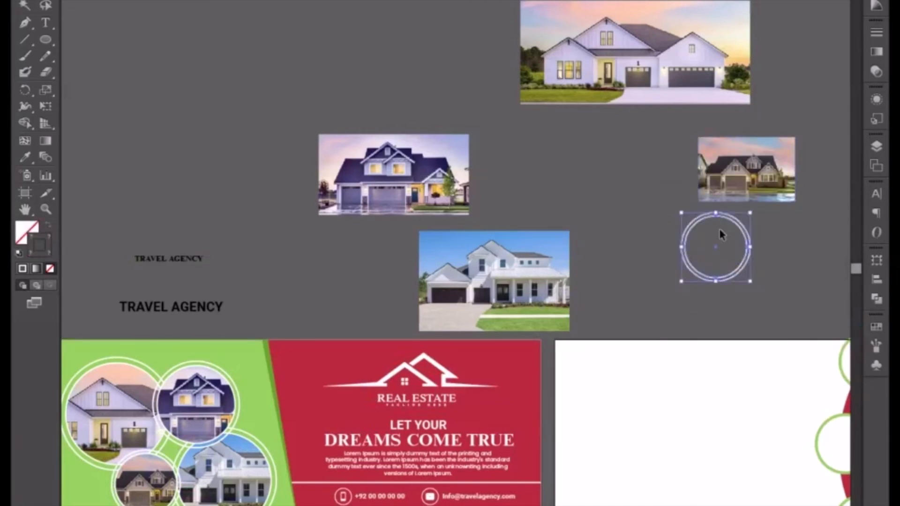
key("Delete")
- Move the small uncropped house photo onto the second banner and centre it on the uppermost green-ringed circle
left_click_drag(762, 305, 554, 259)
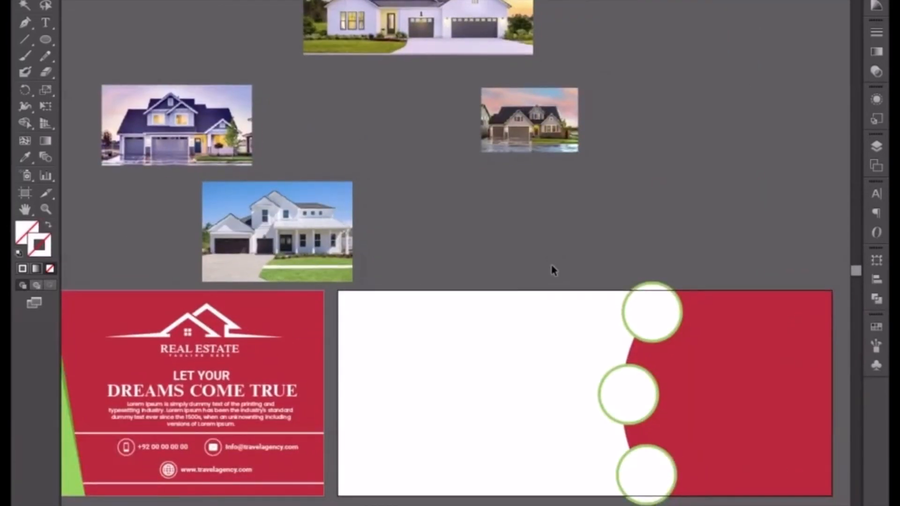
left_click_drag(510, 119, 632, 307)
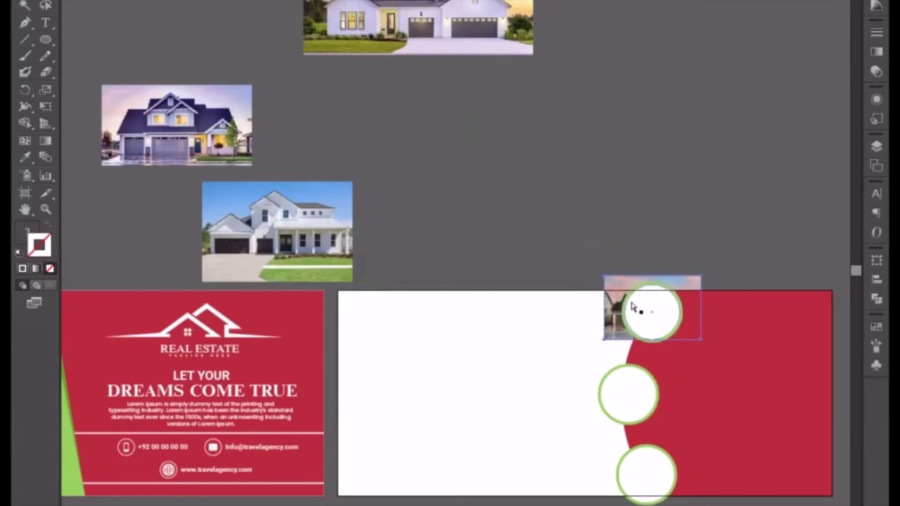
scroll(633, 307, "up", 3)
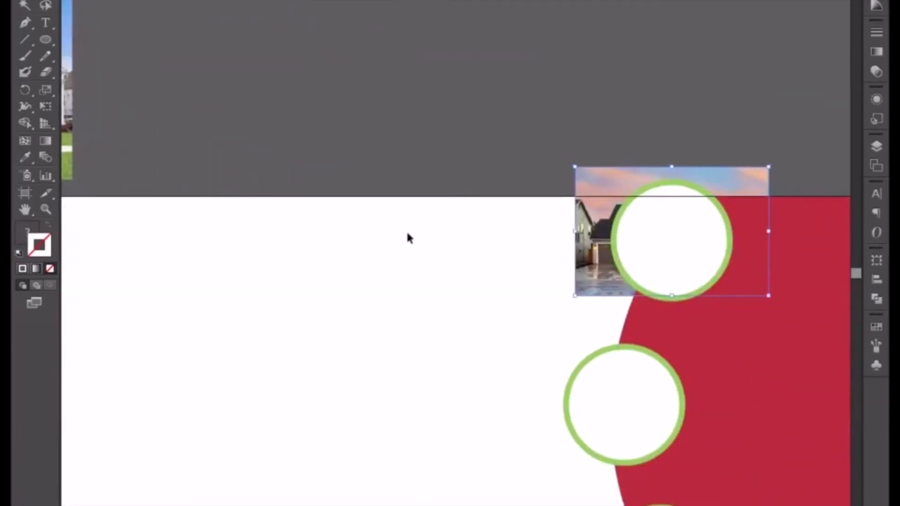
left_click_drag(587, 237, 588, 246)
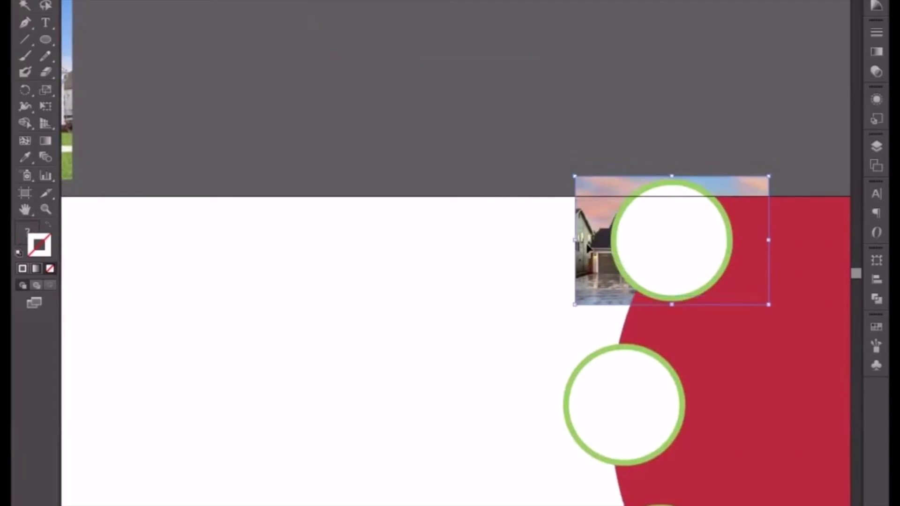
- Clip the small house photo into the uppermost white circle by placing it directly behind the circle, and scale it down slightly
key("ctrl+x")
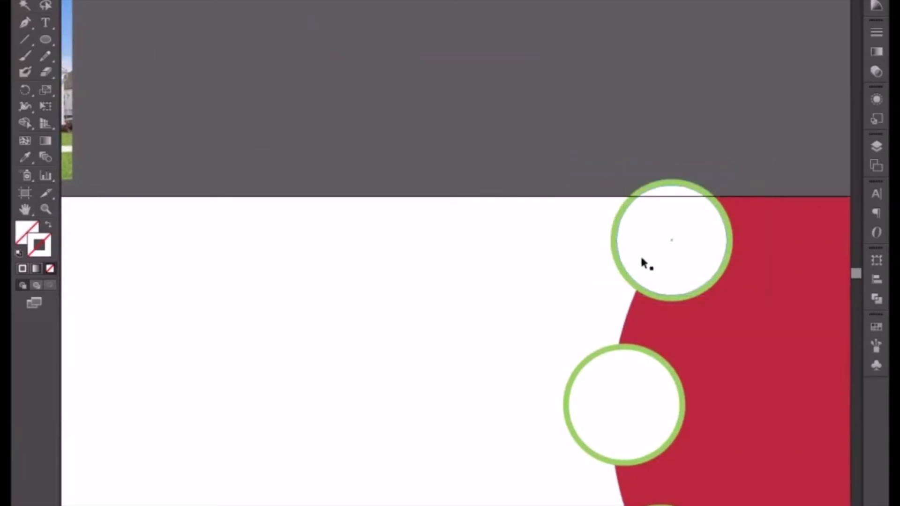
left_click(643, 258)
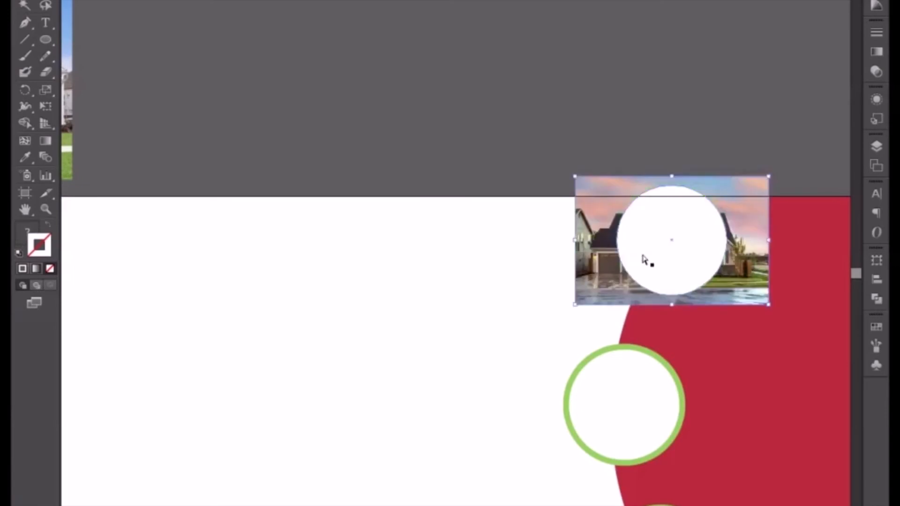
key("ctrl+b")
right_click(643, 259)
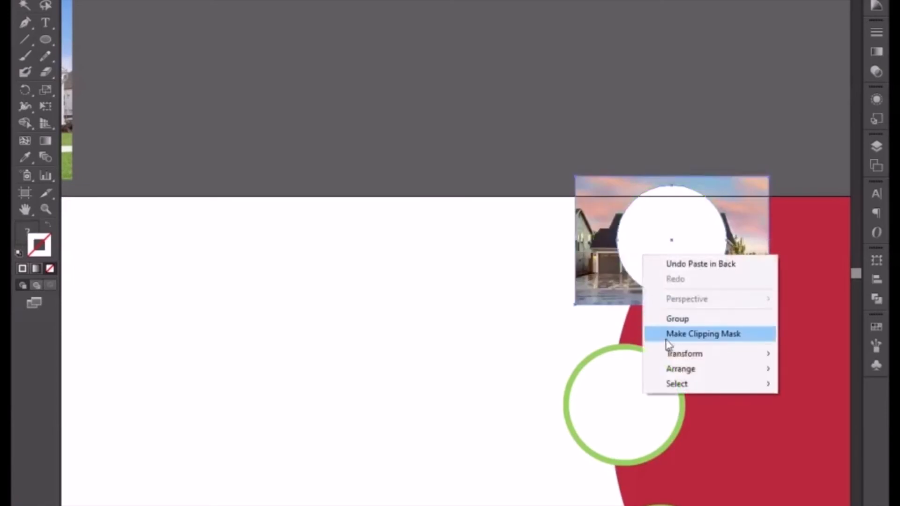
left_click(668, 334)
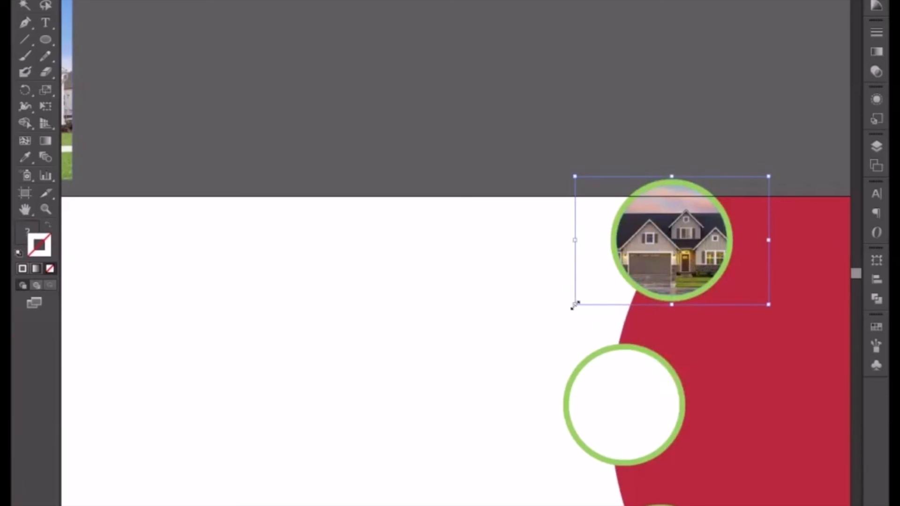
left_click_drag(573, 306, 579, 301)
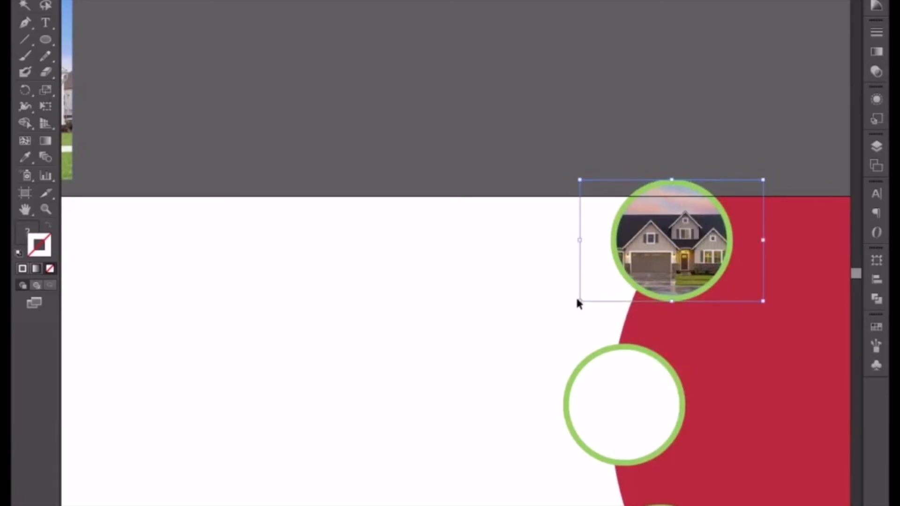
- Move the white house photo over the middle green-ringed circle and resize it to roughly the ring's height
key("ctrl+minus")
left_click(348, 136)
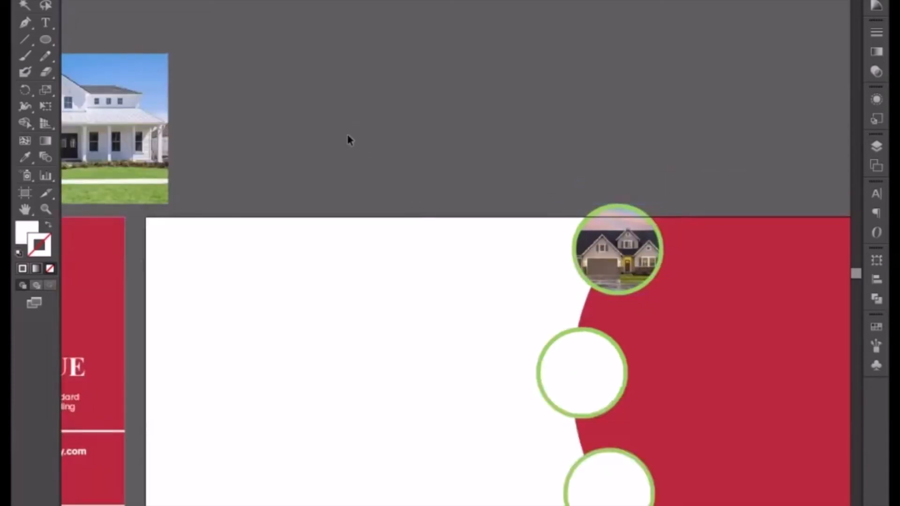
key("ctrl+minus")
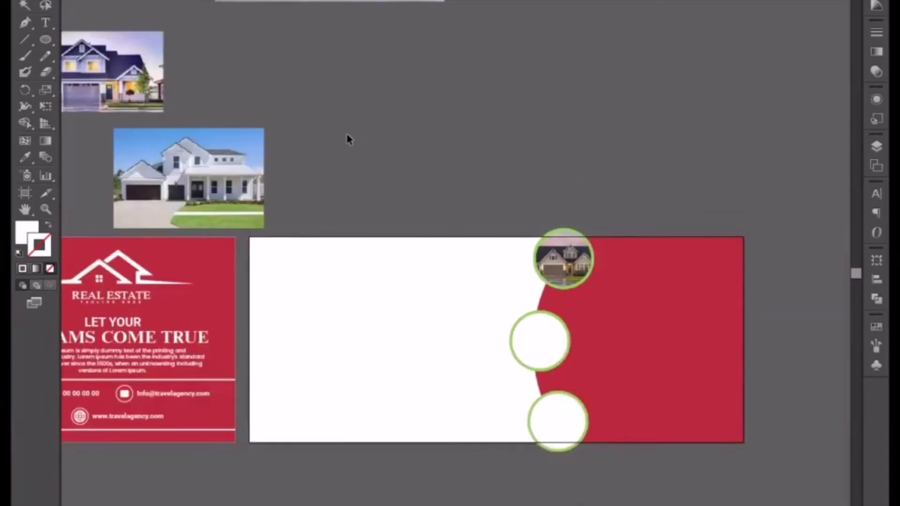
left_click_drag(192, 174, 547, 339)
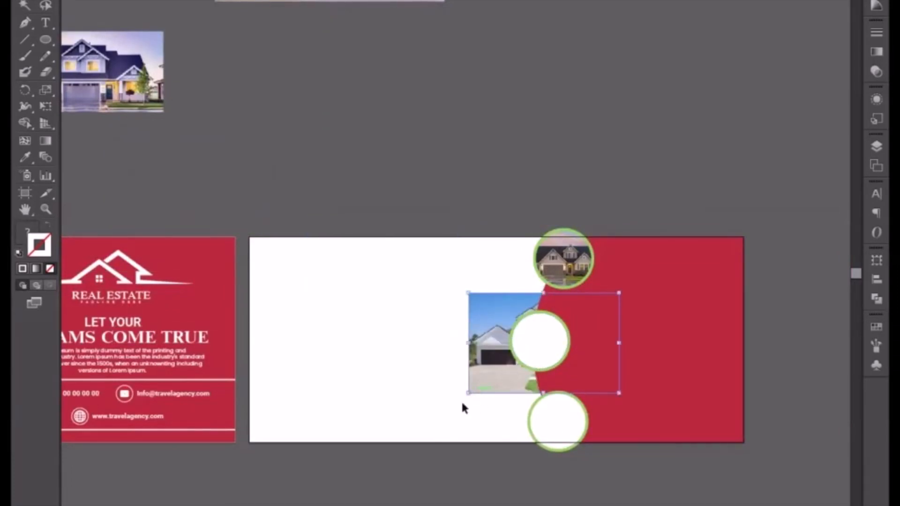
left_click_drag(464, 402, 500, 375)
key("ctrl+plus")
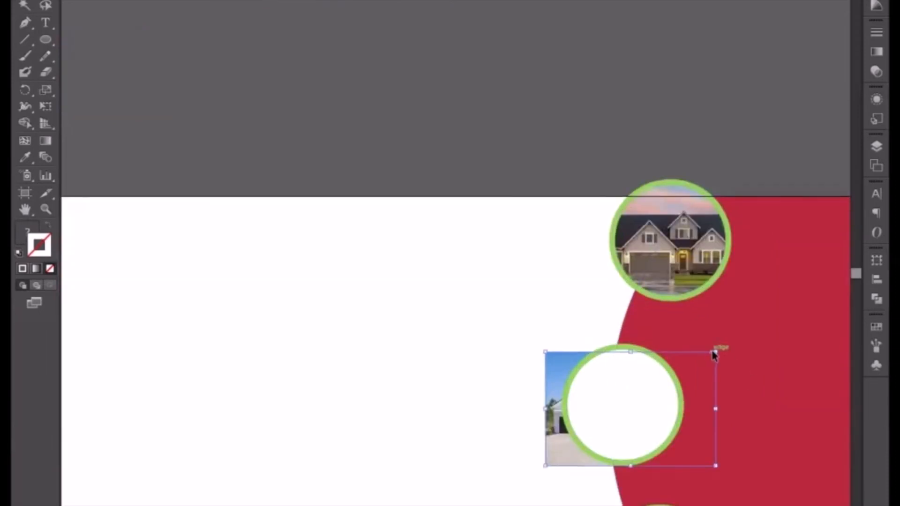
left_click_drag(715, 352, 725, 341)
left_click(524, 407)
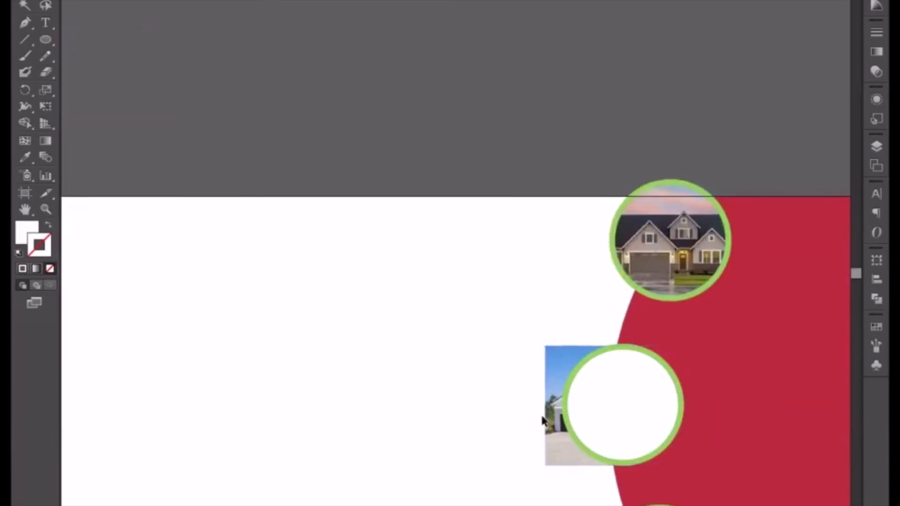
- Place the white house photo directly behind the middle white circle, clip it to the circle, and nudge it up slightly
left_click(565, 464)
key("Delete")
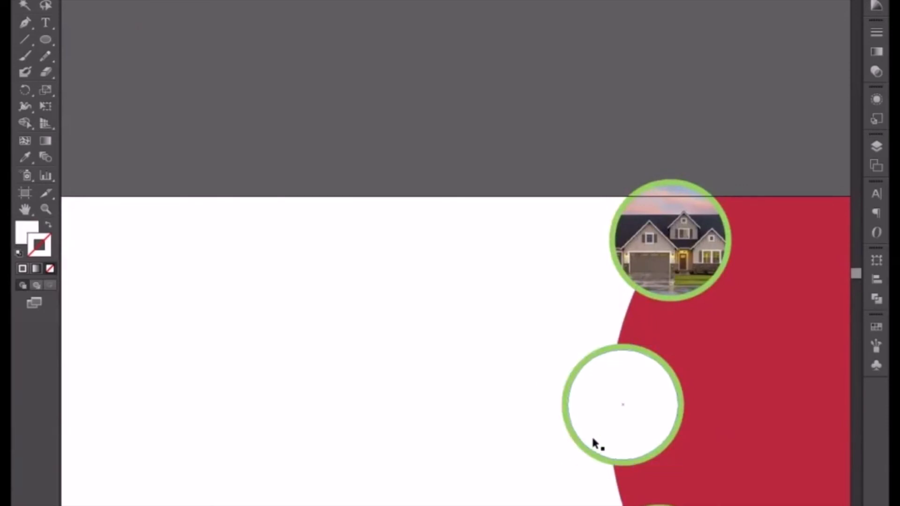
key("ctrl+z")
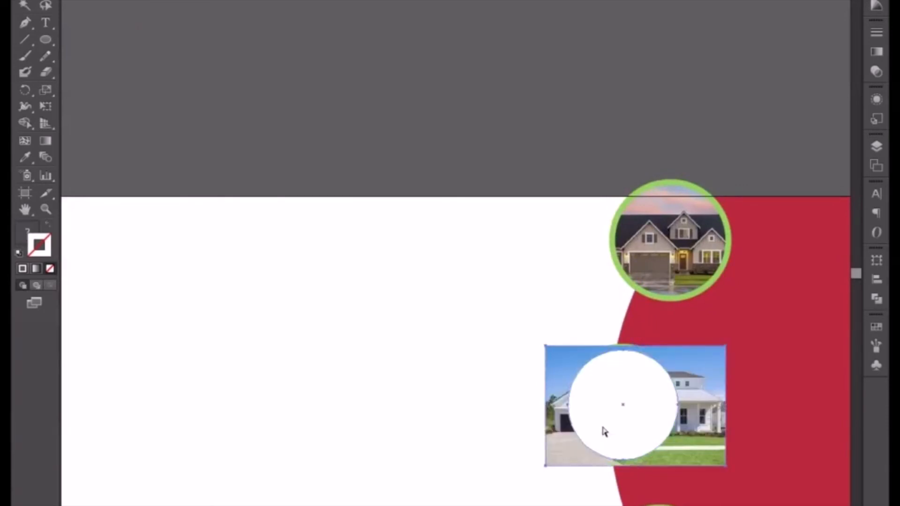
right_click(604, 431)
left_click(637, 503)
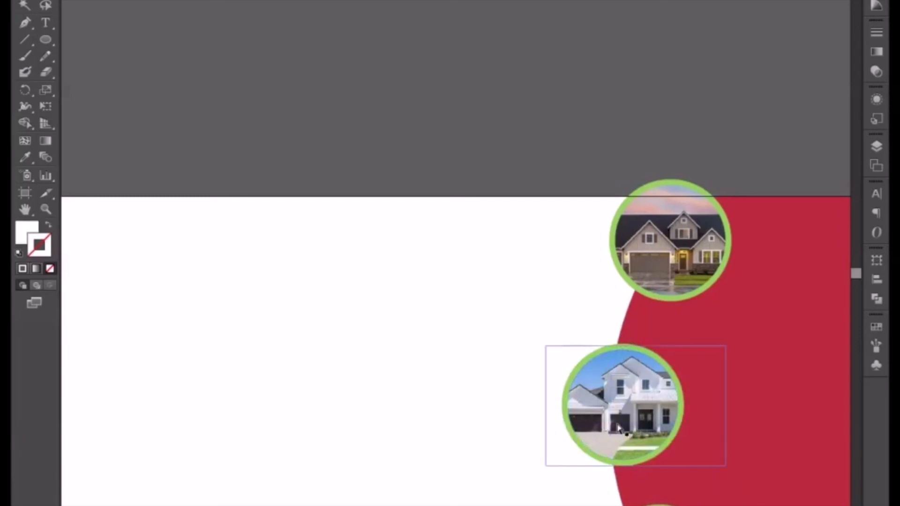
key("Up")
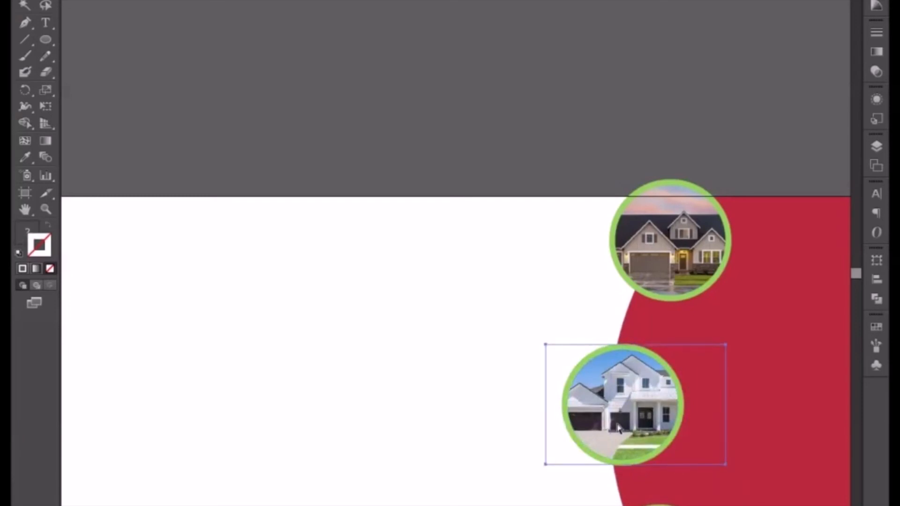
left_click(491, 379)
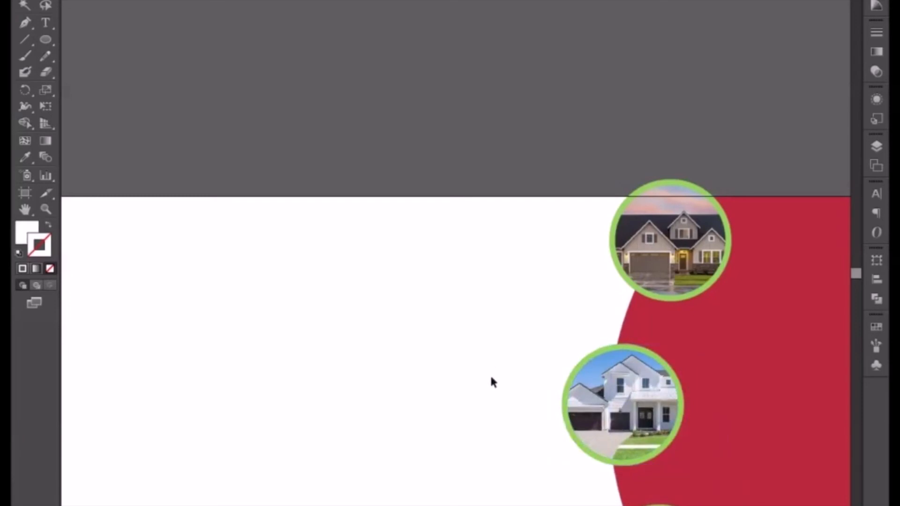
- Move the purple dark-roofed house photo over the lowest green-ringed circle of the second banner
key("ctrl+minus")
key("ctrl+minus")
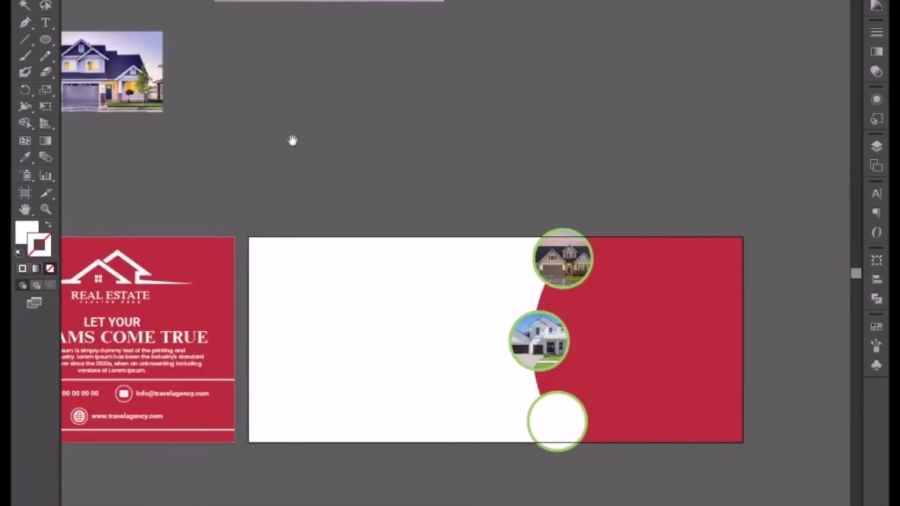
scroll(293, 140, "up", 2)
left_click_drag(157, 134, 512, 412)
key("ctrl+plus")
key("ctrl+plus")
key("ctrl+plus")
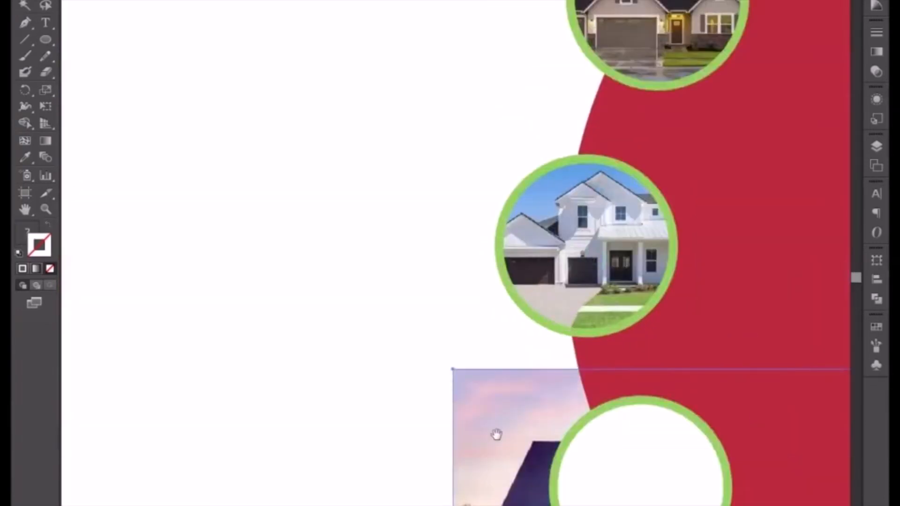
left_click_drag(484, 440, 385, 304)
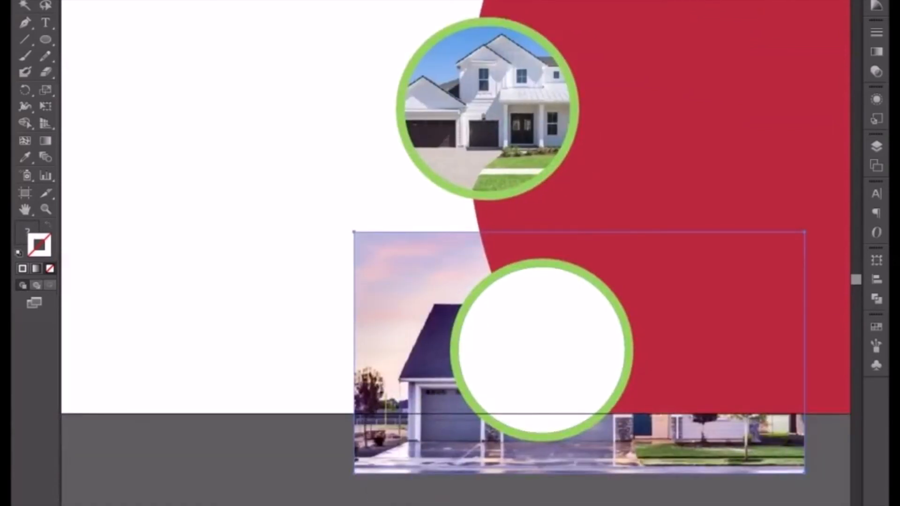
- Scale the dark-roofed house photo down to roughly the lowest ring's height and adjust its position around the circle
left_click(26, 1)
left_click_drag(353, 232, 404, 258)
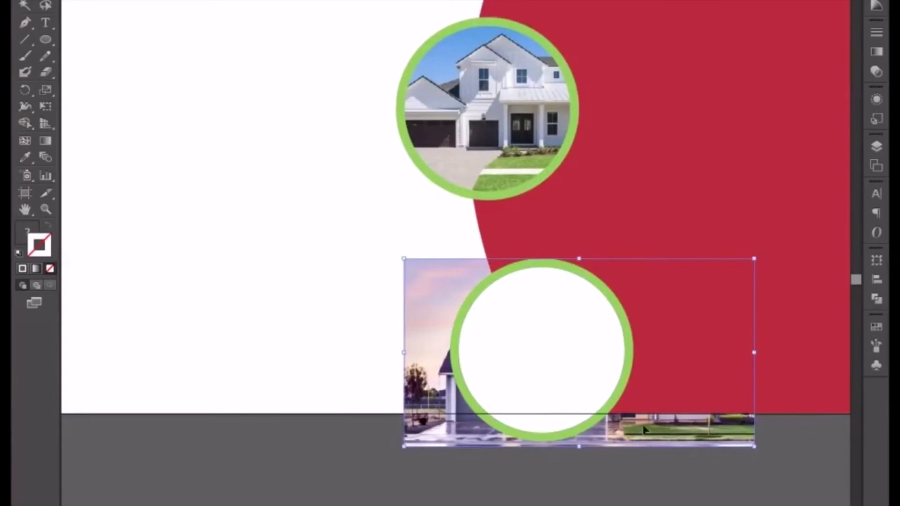
left_click_drag(646, 445, 640, 452)
left_click(626, 448)
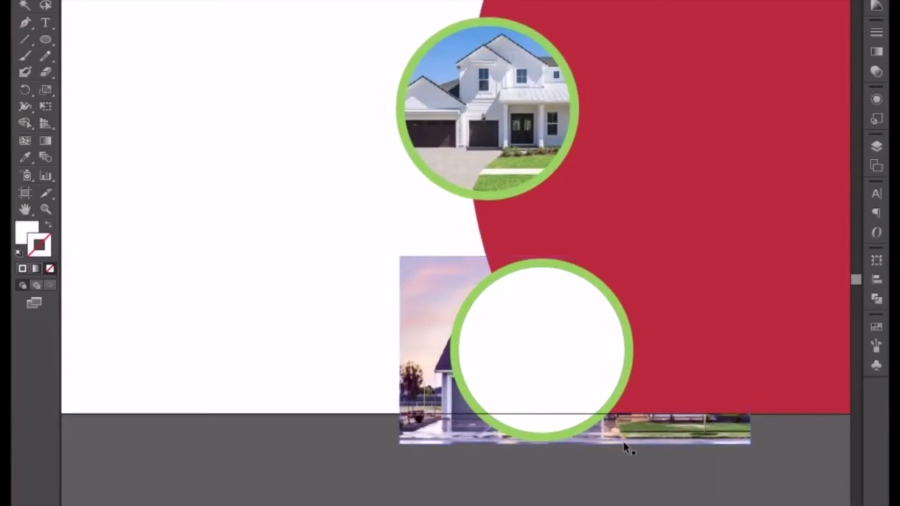
- Place the dark-roofed house photo directly behind the lowest white circle and make a clipping mask from the two
left_click(625, 437)
key("Delete")
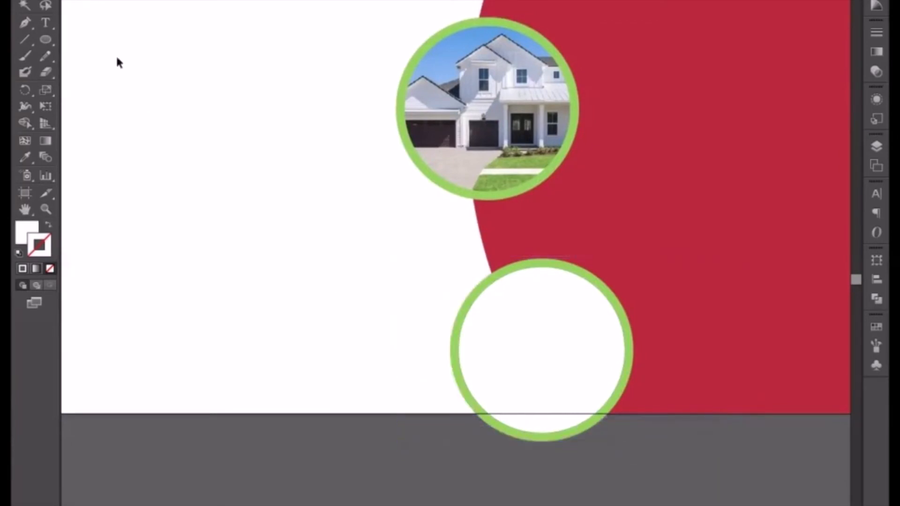
key("ctrl+z")
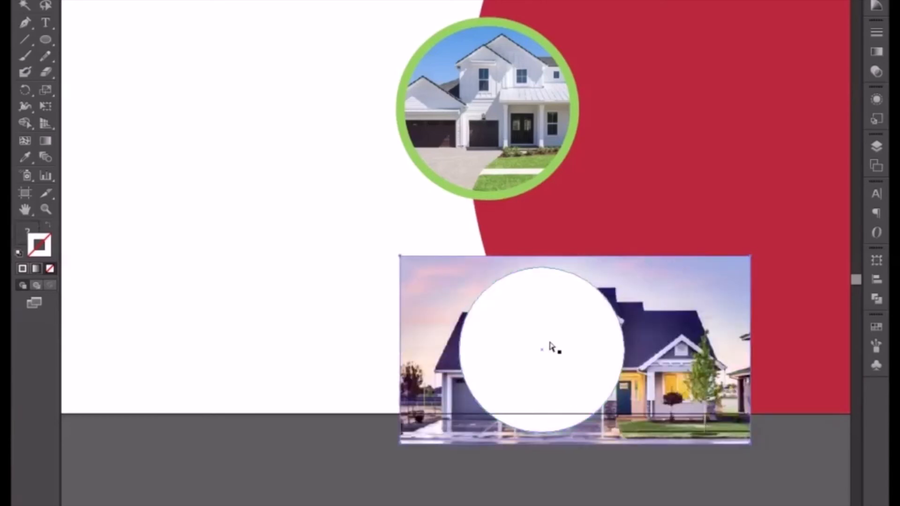
right_click(550, 346)
left_click(603, 420)
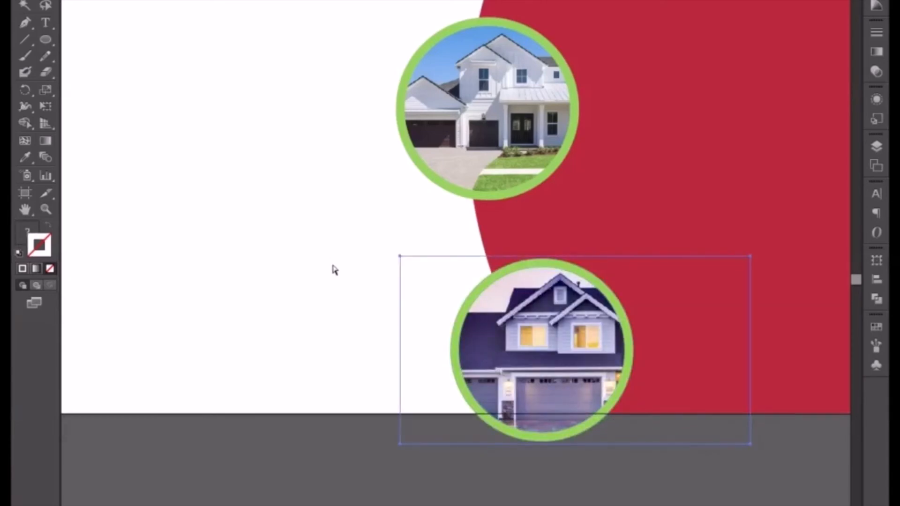
- Nudge the clipped dark-roofed house photo to the left to centre the house within its ring
key("Left")
key("Left")
key("Left")
key("Left")
key("Left")
key("Left")
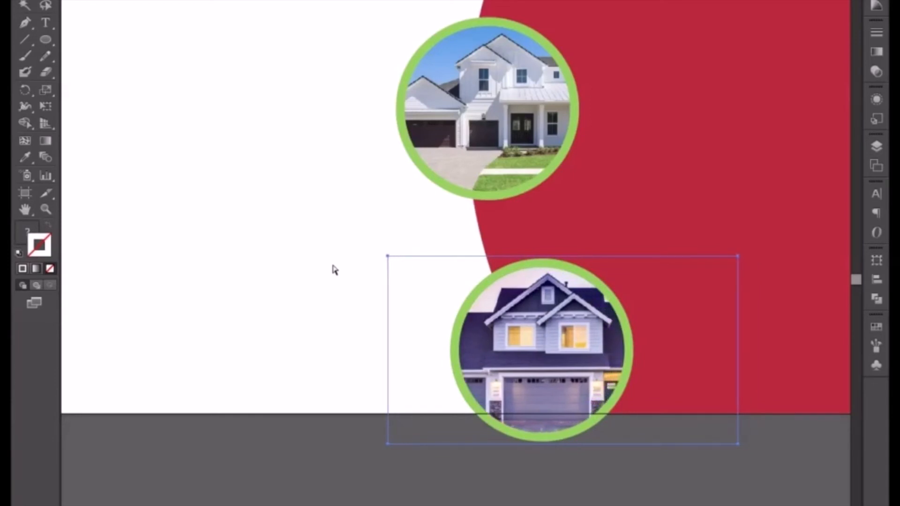
- Place the large white sunset house photo behind the second banner's crimson panel and enlarge it to slightly more than the banner's height
key("ctrl+minus")
key("ctrl+minus")
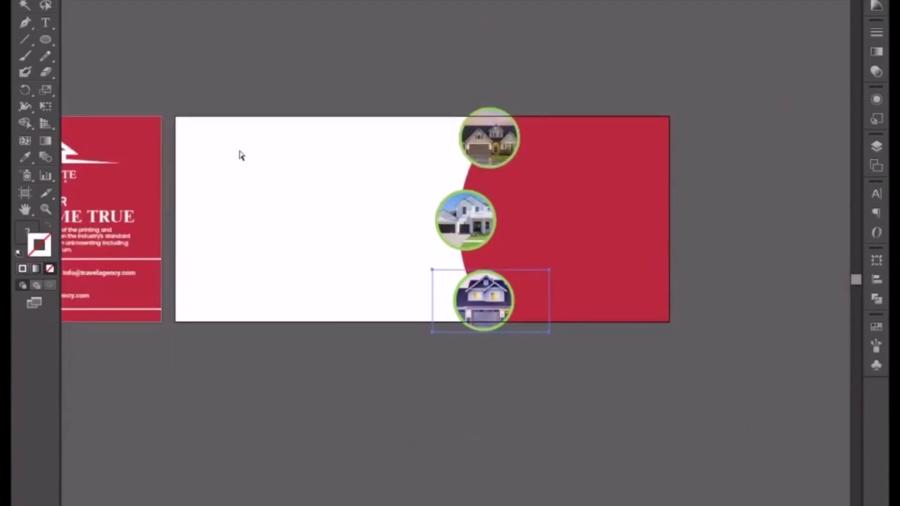
left_click(241, 153)
left_click_drag(313, 66, 357, 226)
left_click_drag(302, 18, 595, 352)
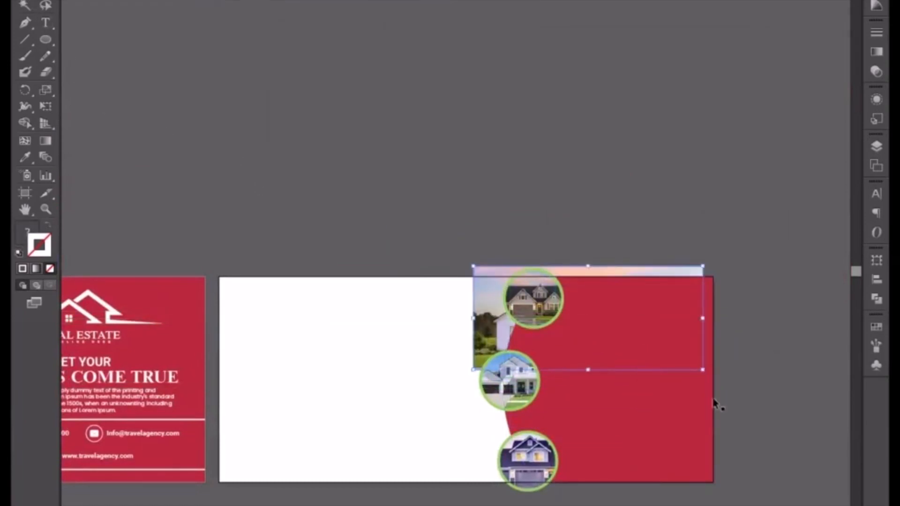
left_click_drag(703, 369, 817, 500)
left_click_drag(472, 424, 332, 490)
- Make a clipping mask from the large white house photo and the curved crimson panel of the second banner
scroll(334, 492, "left", 5)
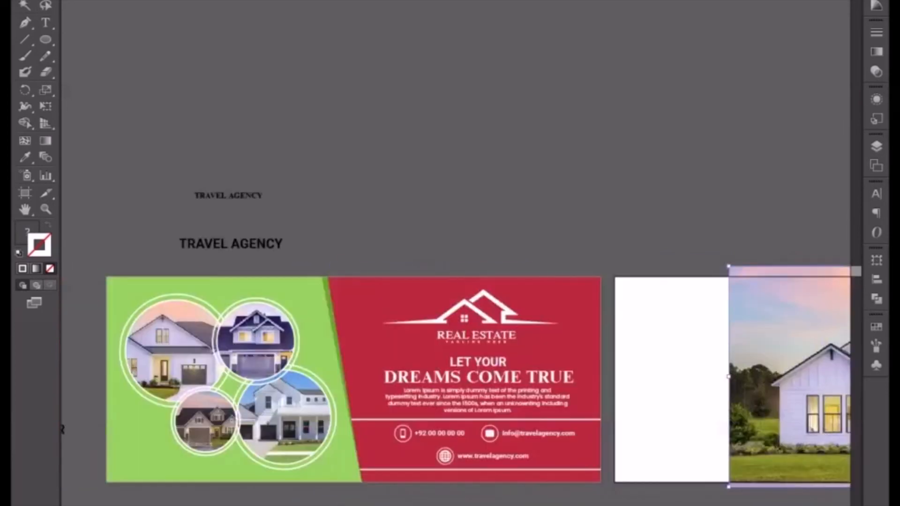
scroll(652, 462, "right", 6)
scroll(653, 462, "down", 1)
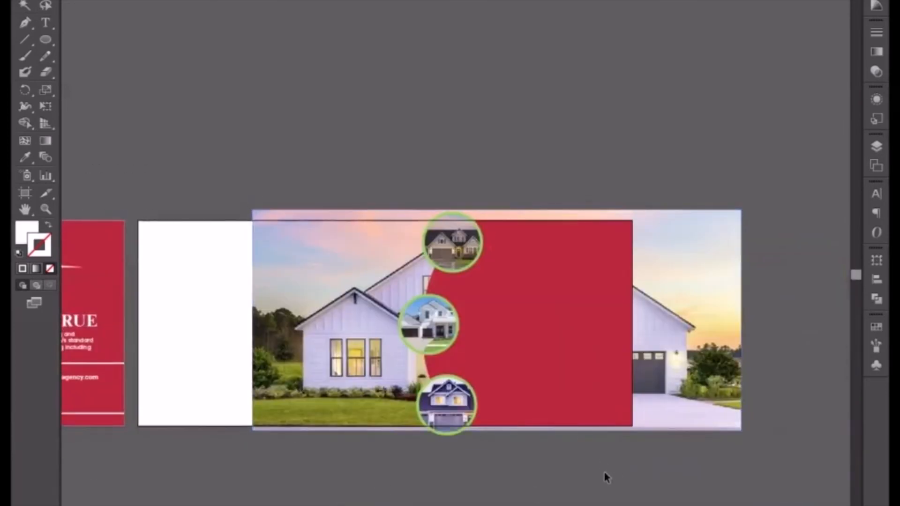
right_click(558, 409)
left_click(592, 484)
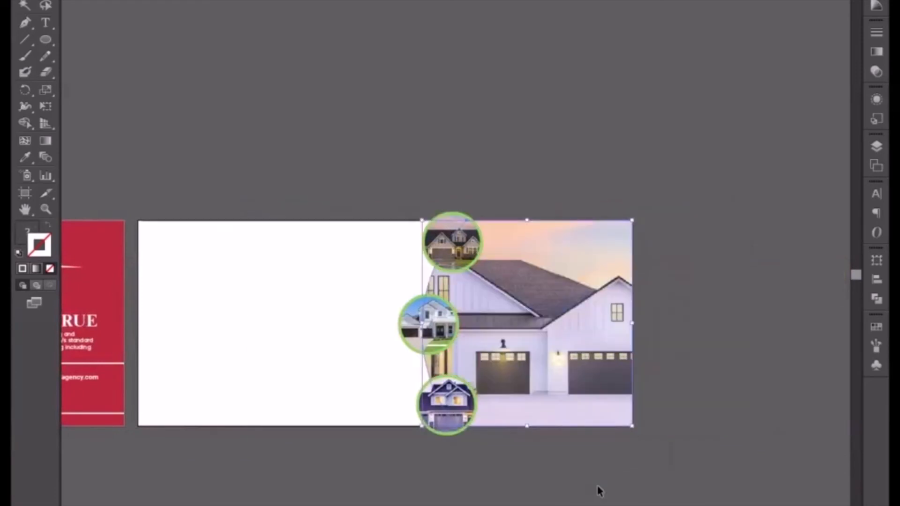
left_click(586, 495)
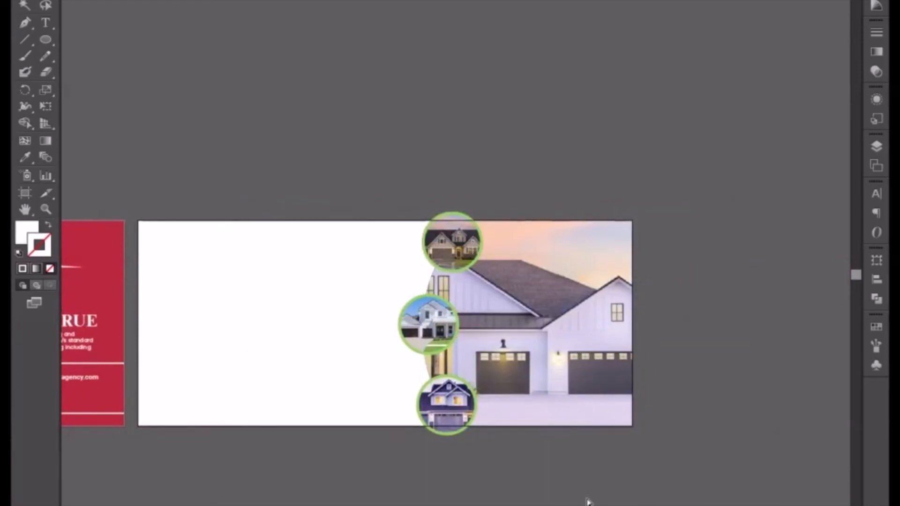
- Shift only the photo inside the curved panel's clipping mask to the right so the front gable and door show
left_click(525, 343)
key("a")
left_click_drag(514, 347, 572, 346)
left_click(23, 5)
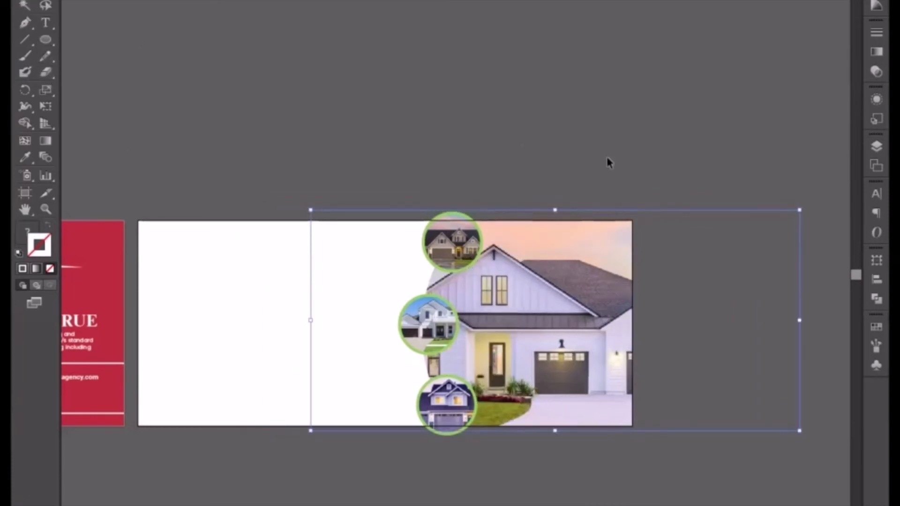
- Scale the clipped white house photo down slightly and nudge it further right within the curved panel
left_click_drag(800, 211, 790, 215)
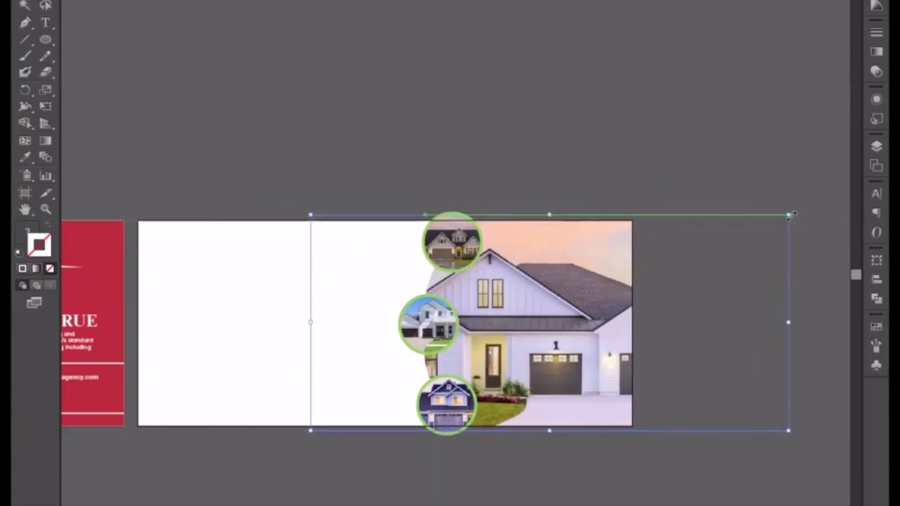
key("shift+Right")
key("shift+Right")
key("shift+Right")
key("shift+Right")
key("shift+Right")
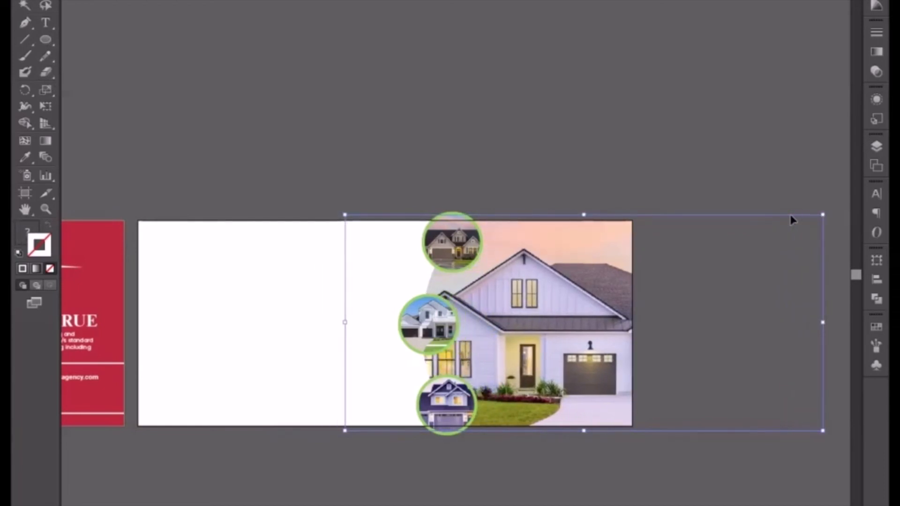
left_click(342, 464)
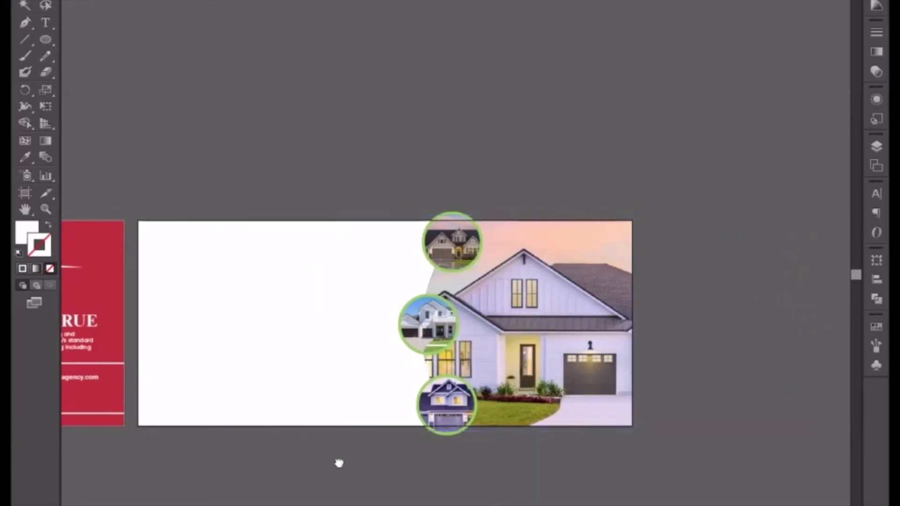
- Bring the green-and-crimson roof REAL ESTATE logo onto the second banner's white area, scale it down and place it near the banner's upper edge
left_click_drag(342, 464, 495, 477)
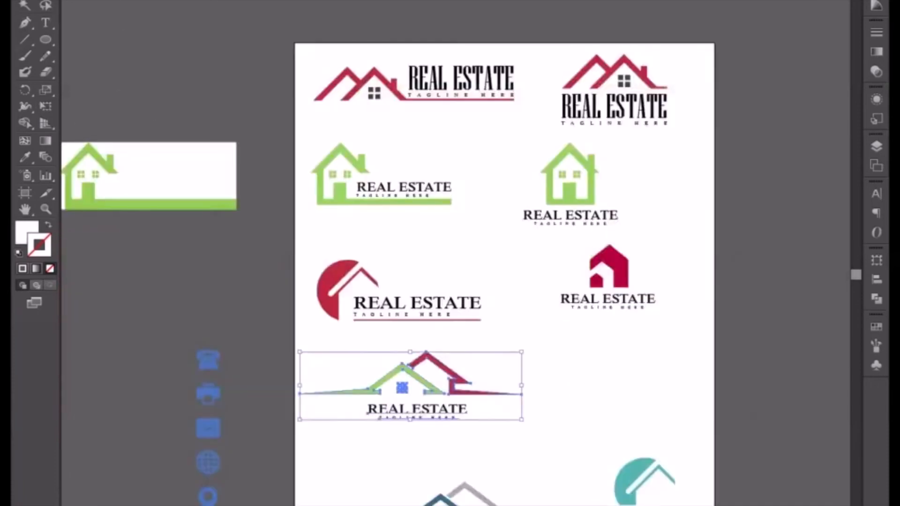
left_click_drag(418, 387, 418, 297)
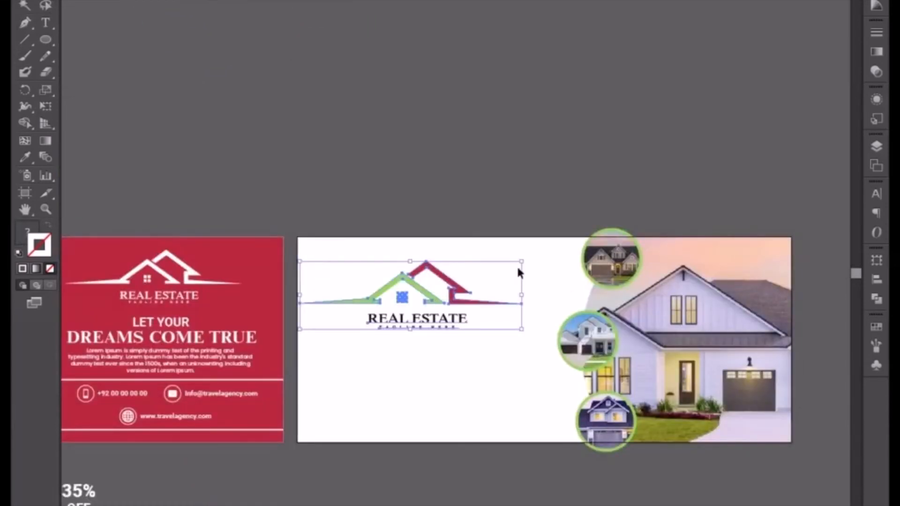
left_click_drag(520, 261, 476, 275)
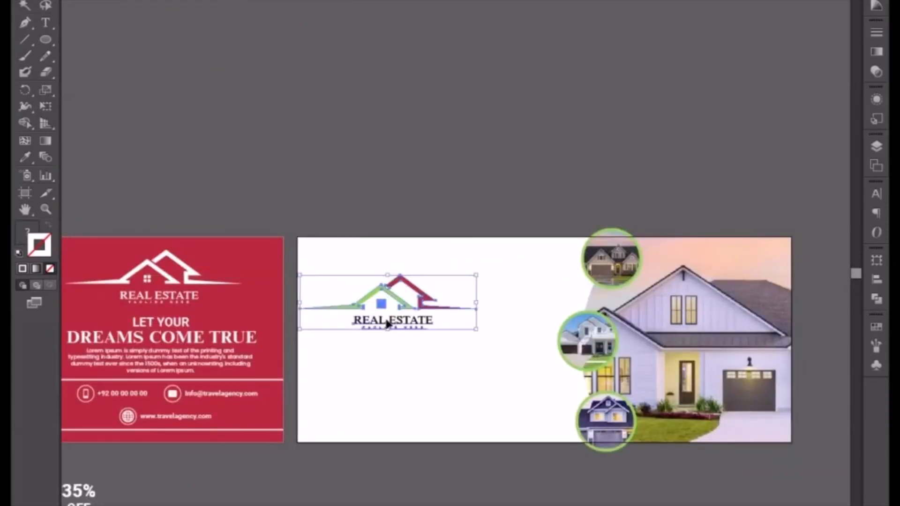
left_click_drag(387, 324, 398, 291)
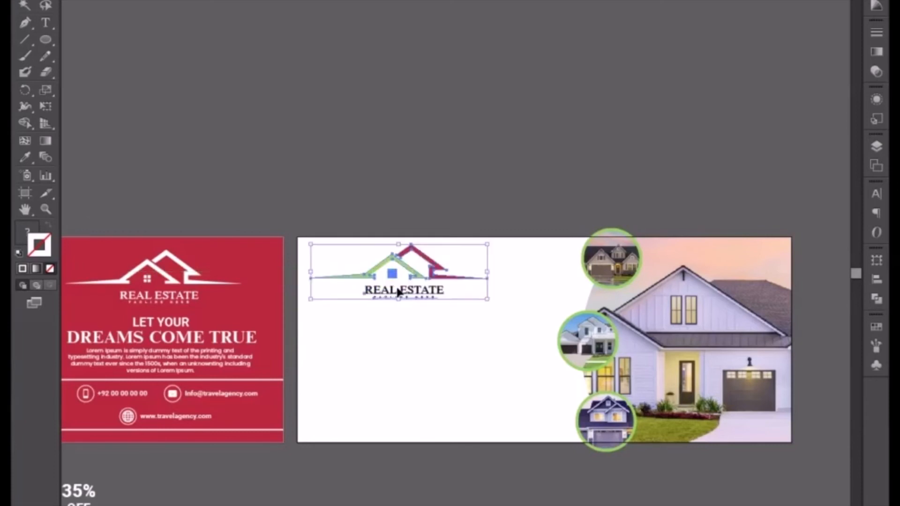
- Nudge the REAL ESTATE logo slightly down and to the left on the second banner
key("Down")
key("Down")
key("Down")
key("Down")
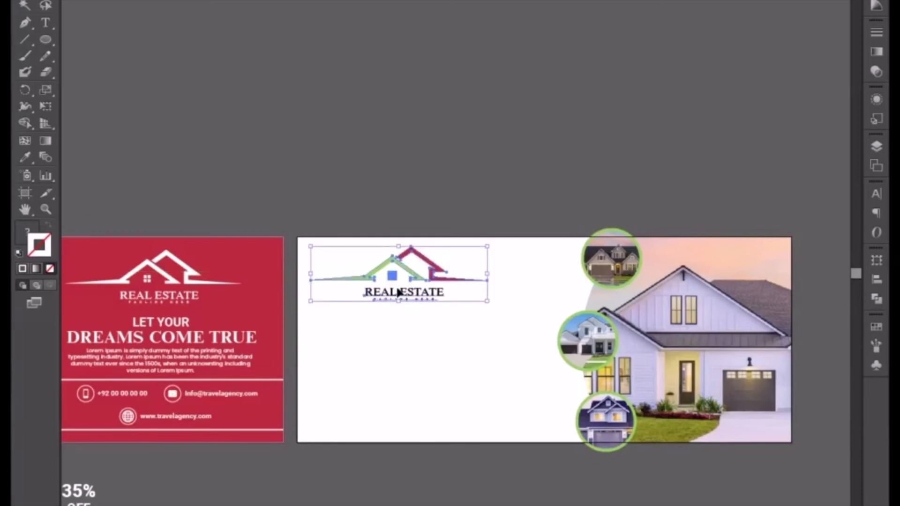
key("Left")
key("Left")
key("Left")
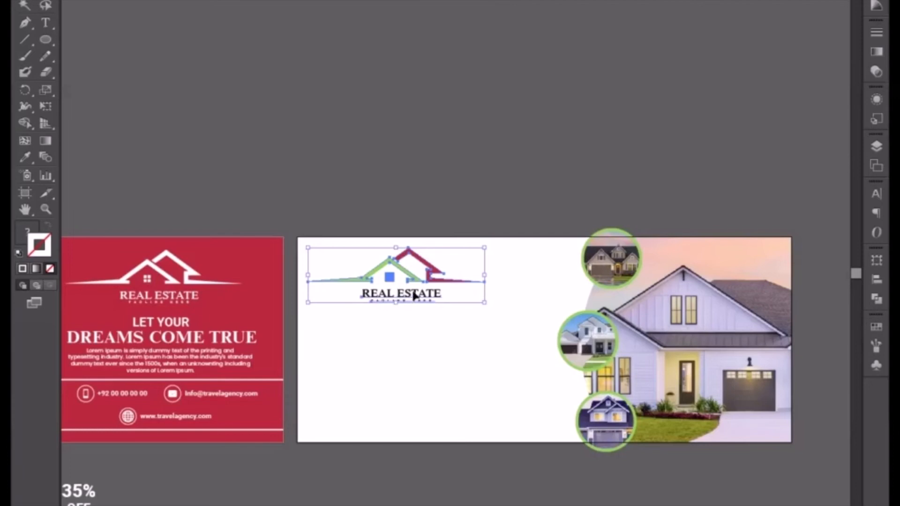
- Move the REAL ESTATE logo to the right and fine-tune it horizontally to centre it in the banner's white area
left_click_drag(416, 295, 458, 297)
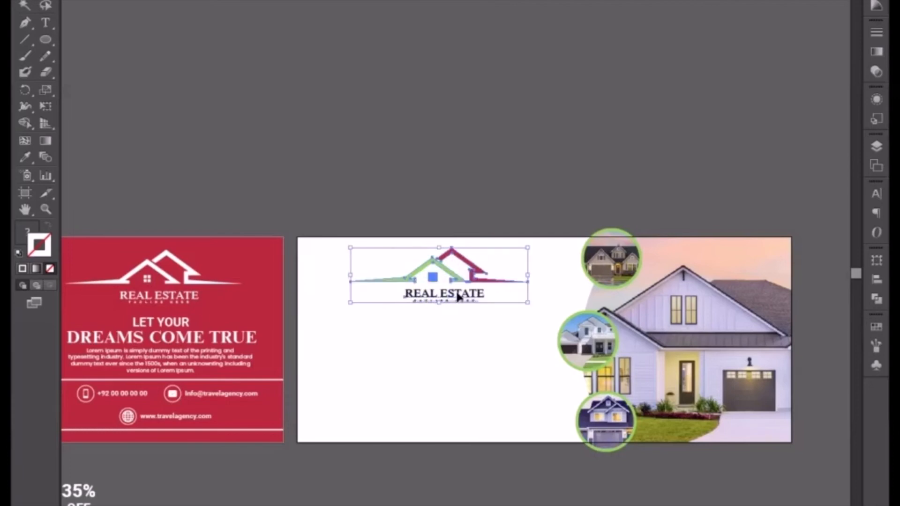
key("Left")
key("Left")
key("Left")
key("Left")
key("Left")
key("Left")
key("Right")
key("Right")
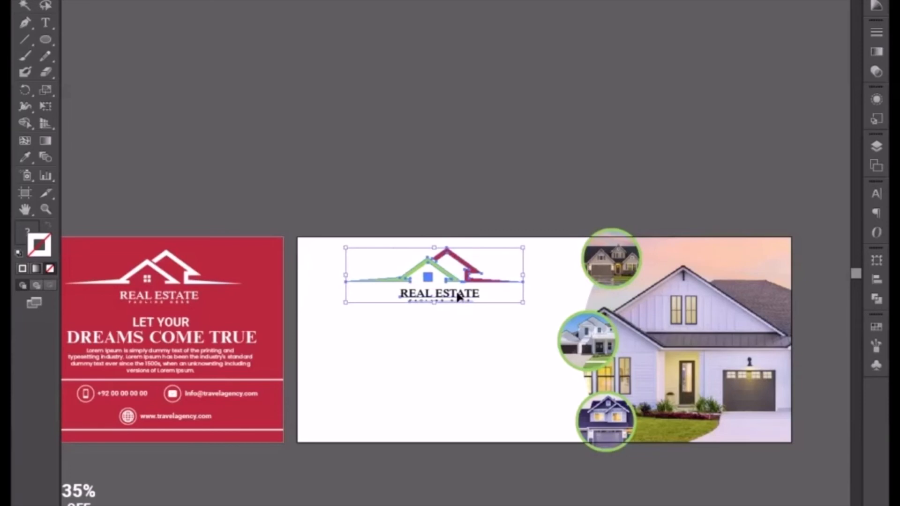
left_click(431, 406)
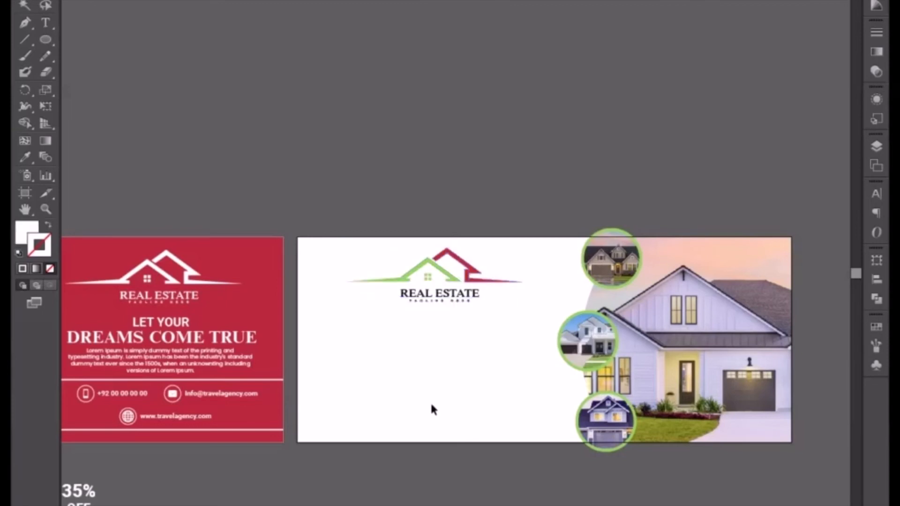
- Copy "LET YOUR", "DREAMS COME TRUE" and the Lorem Ipsum paragraph from the crimson banner to below the second banner's logo
left_click(157, 321)
left_click(167, 341, "shift")
left_click(172, 359, "shift")
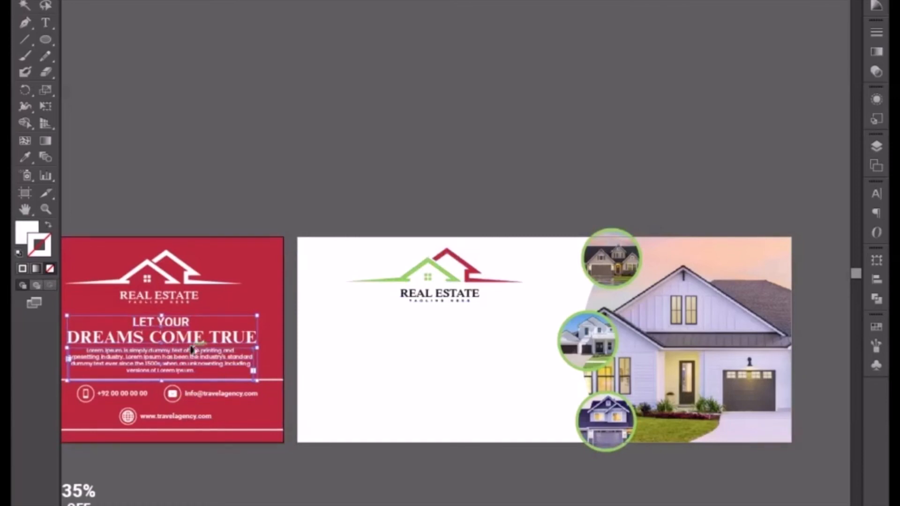
left_click_drag(188, 347, 467, 349)
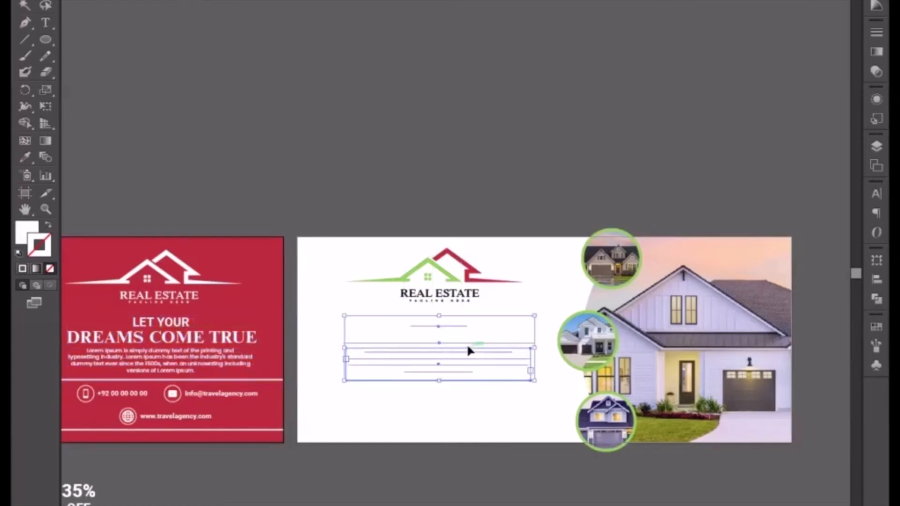
- Set the fill of the copied heading lines and paragraph on the second banner to black
left_click(876, 5)
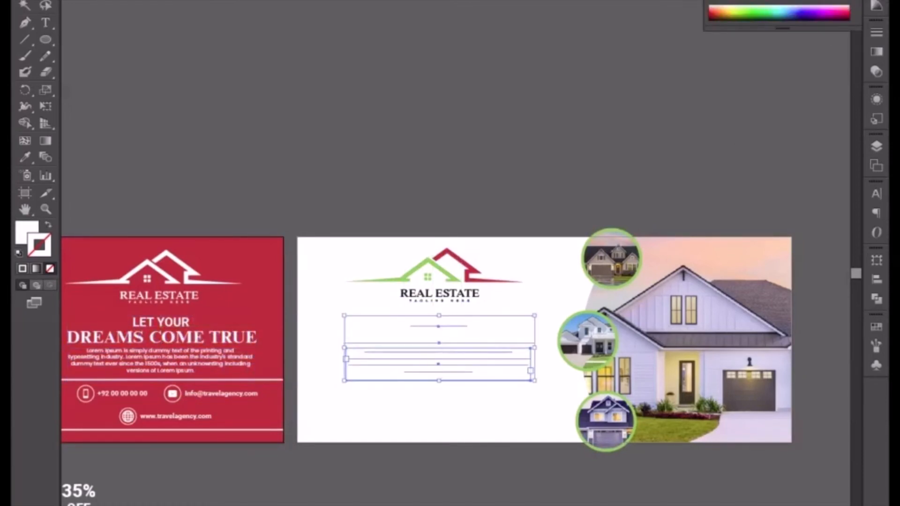
left_click(714, 3)
key("ctrl+z")
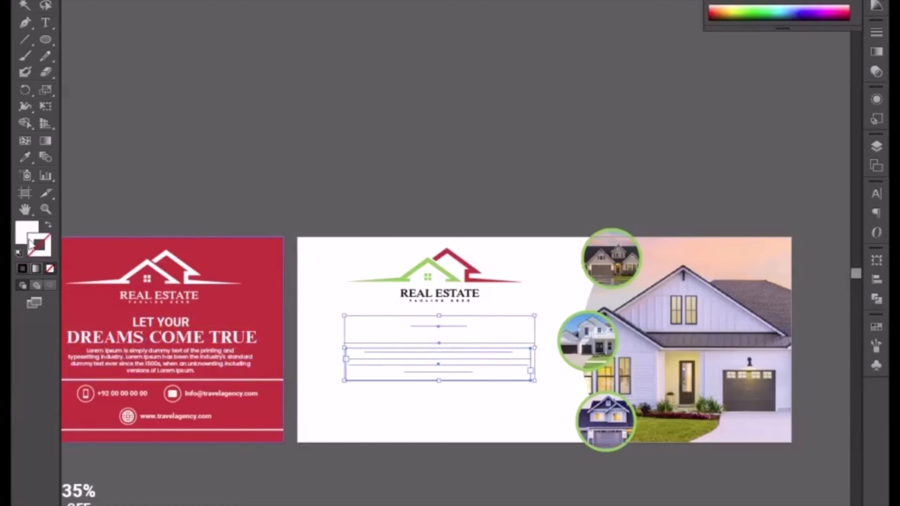
left_click(28, 237)
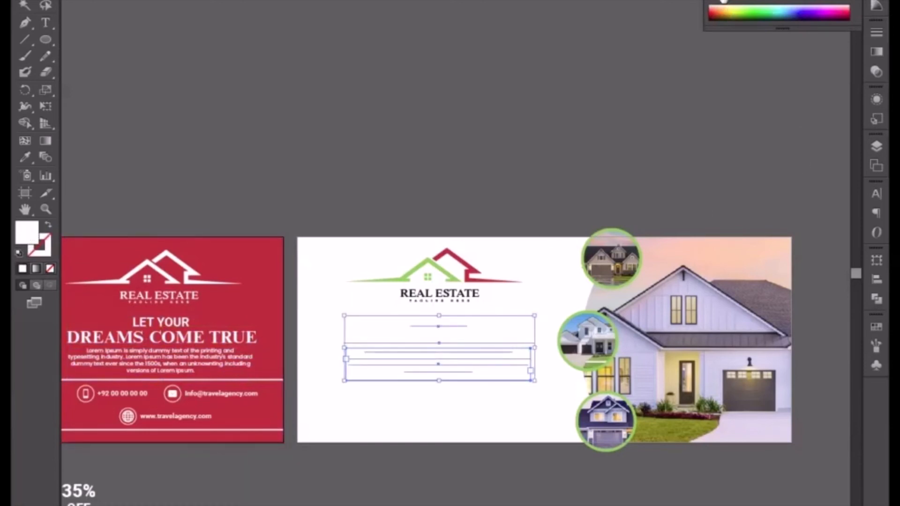
left_click(722, 1)
left_click(513, 180)
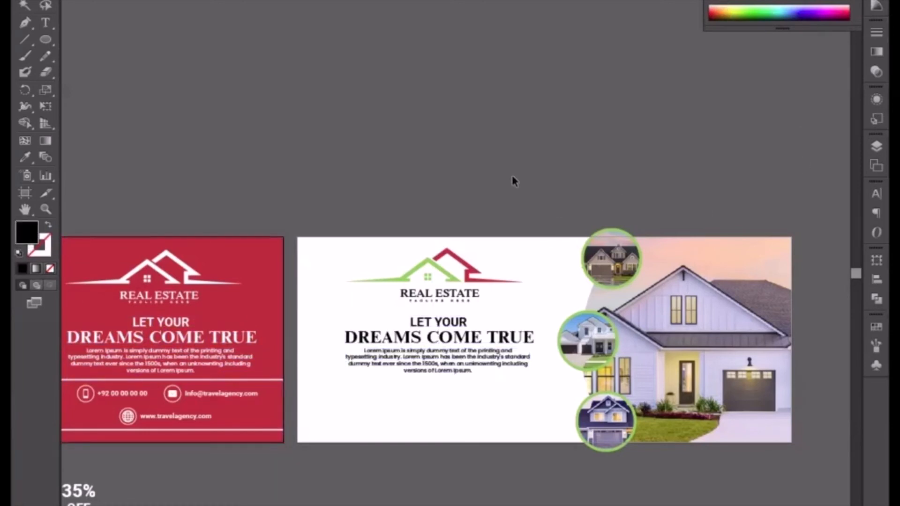
- Move the two heading lines and the paragraph together slightly down to widen the gap below the logo
left_click(440, 375)
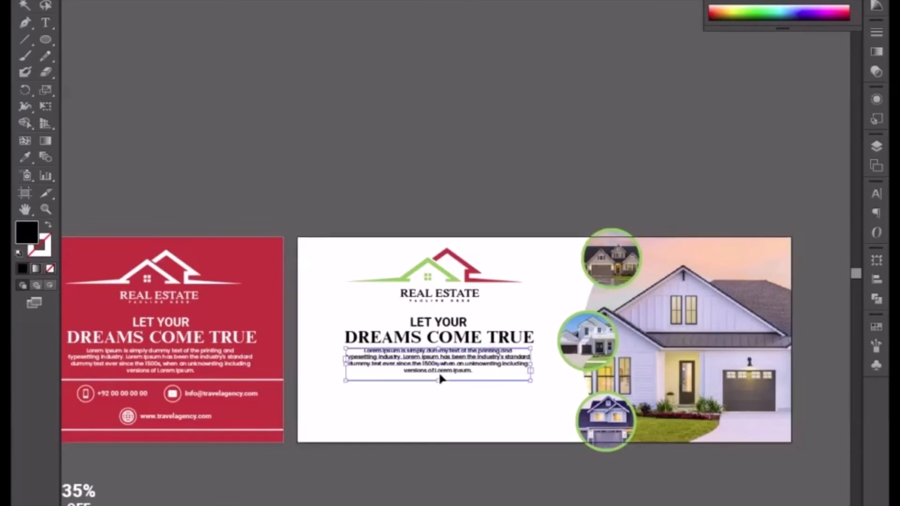
left_click(455, 435)
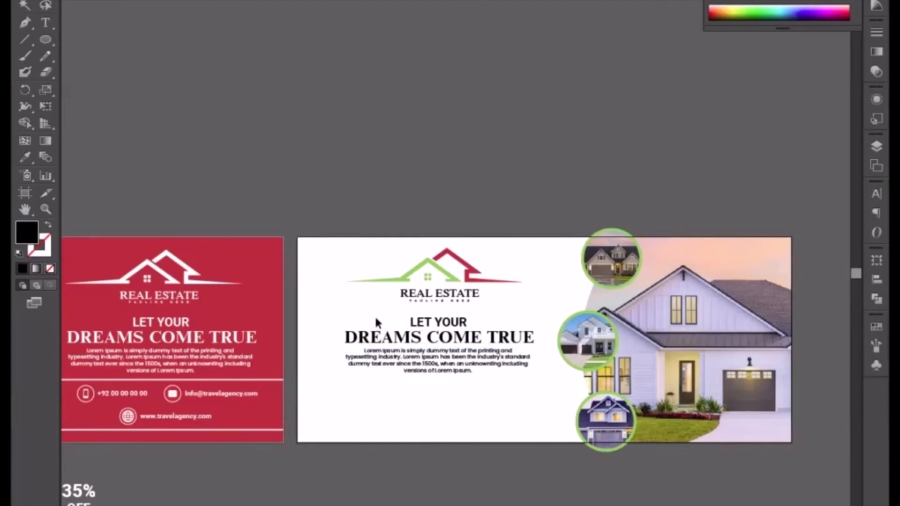
left_click_drag(375, 315, 452, 383)
key("shift+Down")
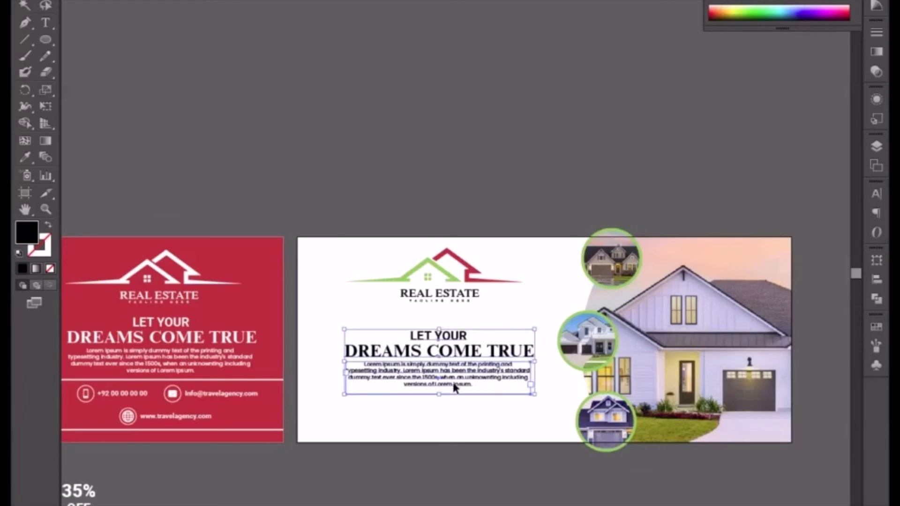
left_click(444, 451)
- Shift "LET YOUR" and "DREAMS COME TRUE" slightly up to refine the spacing between the second banner's text lines
left_click(444, 300)
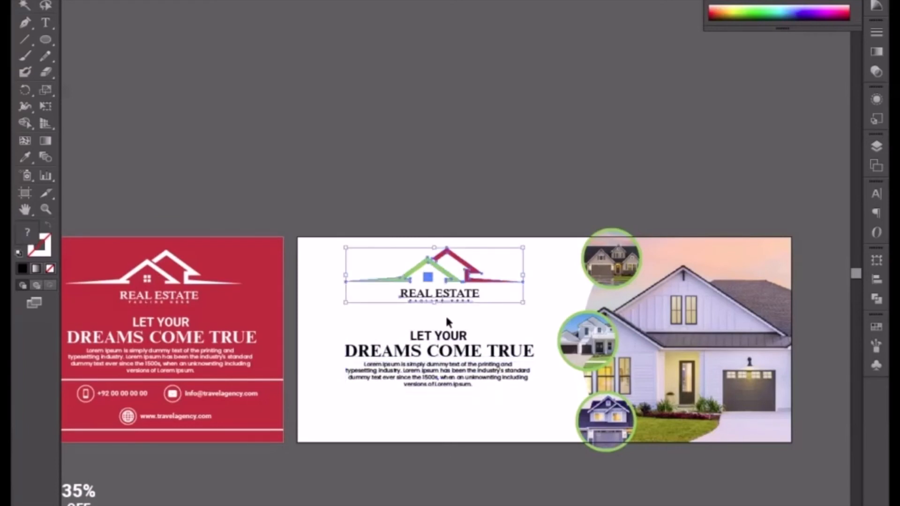
left_click(430, 419)
left_click(441, 338)
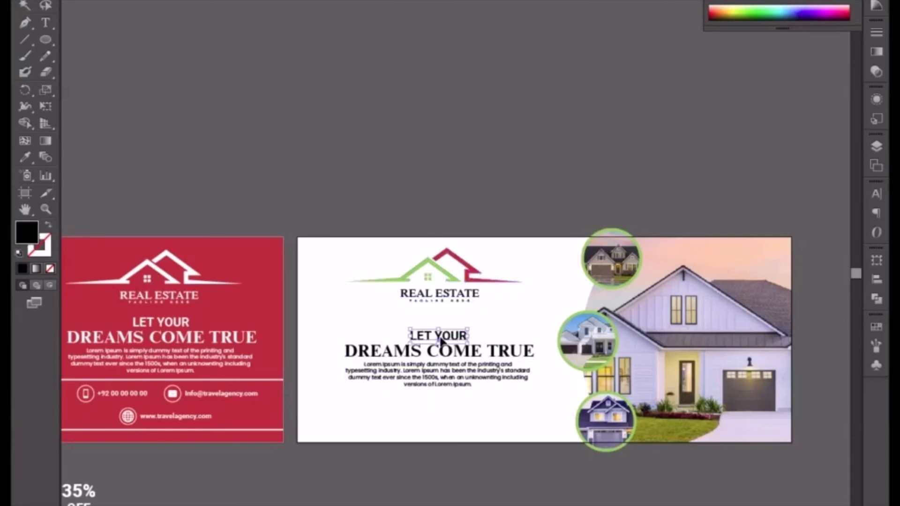
left_click_drag(440, 338, 441, 340)
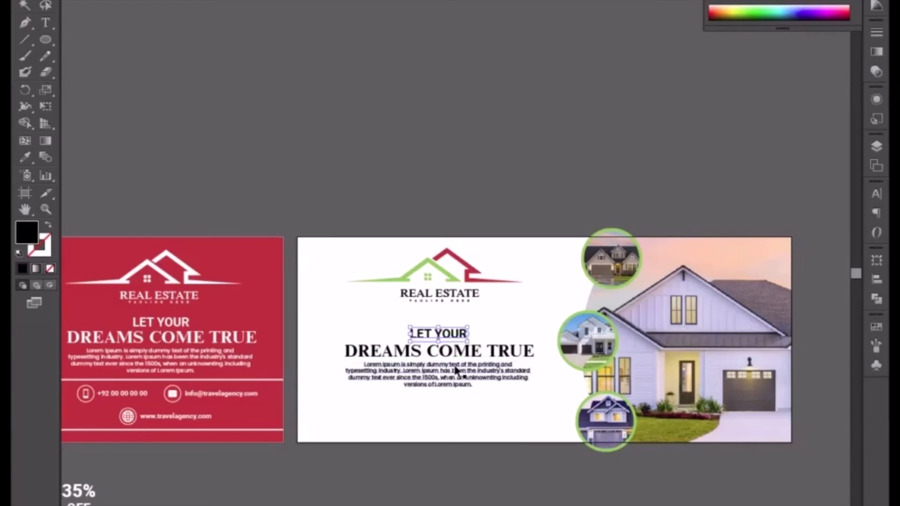
left_click(491, 358, "shift")
left_click(483, 459)
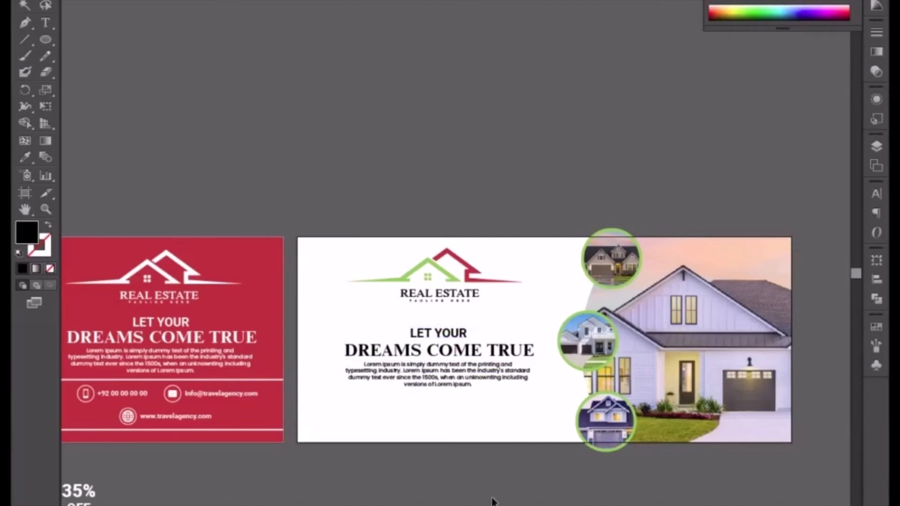
- Copy the phone, e-mail and website contact group from the first banner to just below the second banner and isolate the copied group
scroll(361, 501, "left", 5)
scroll(361, 501, "down", 1)
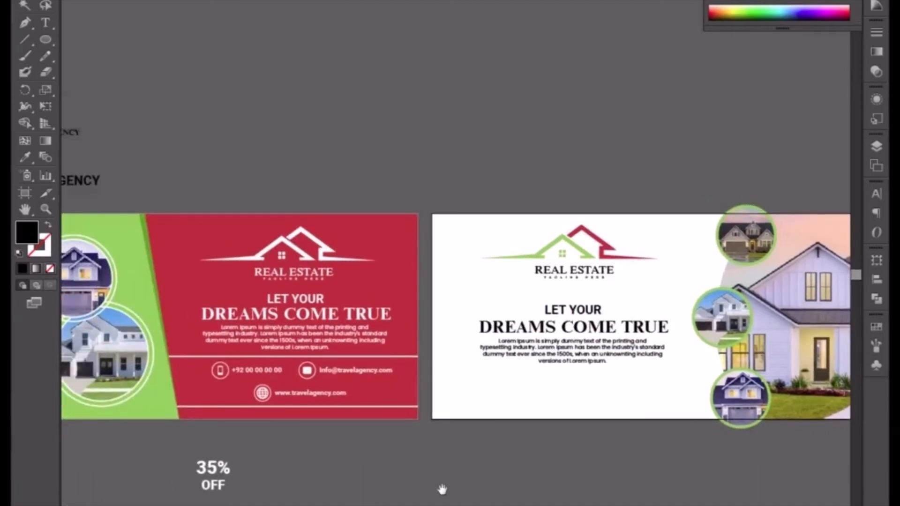
left_click(300, 394)
left_click_drag(322, 376, 570, 433)
left_click_drag(534, 505, 460, 431)
key("ctrl+plus")
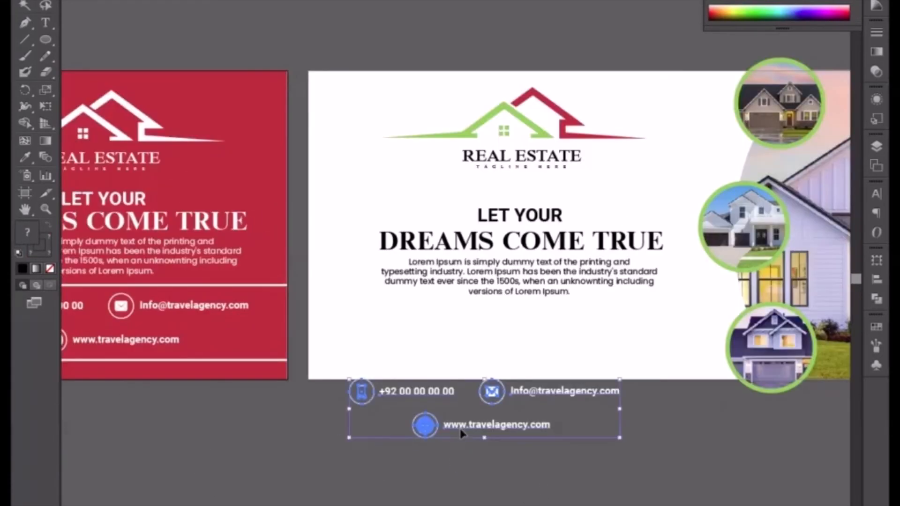
double_click(451, 431)
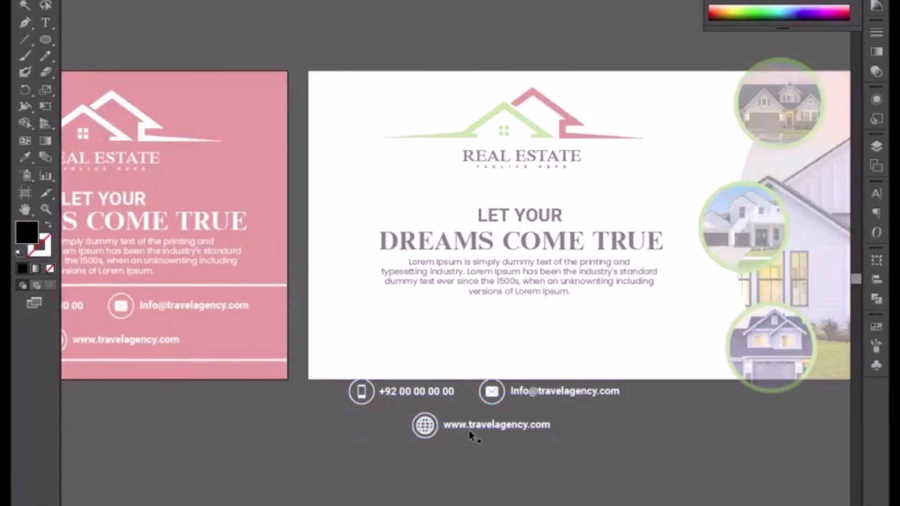
- Set the fill of the copied phone, e-mail and website text lines to black
left_click(471, 429)
left_click(546, 391, "shift")
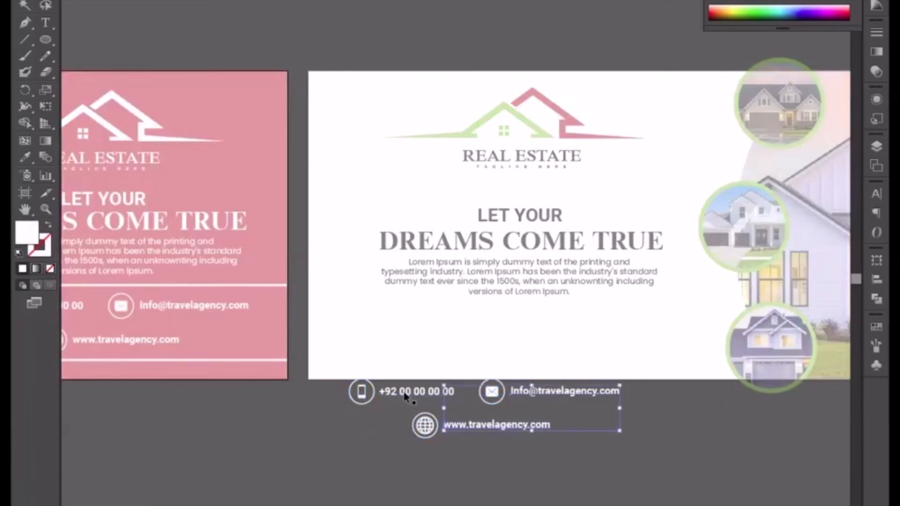
left_click(449, 396, "shift")
left_click(610, 463)
left_click_drag(576, 388, 524, 449)
left_click(447, 393, "shift")
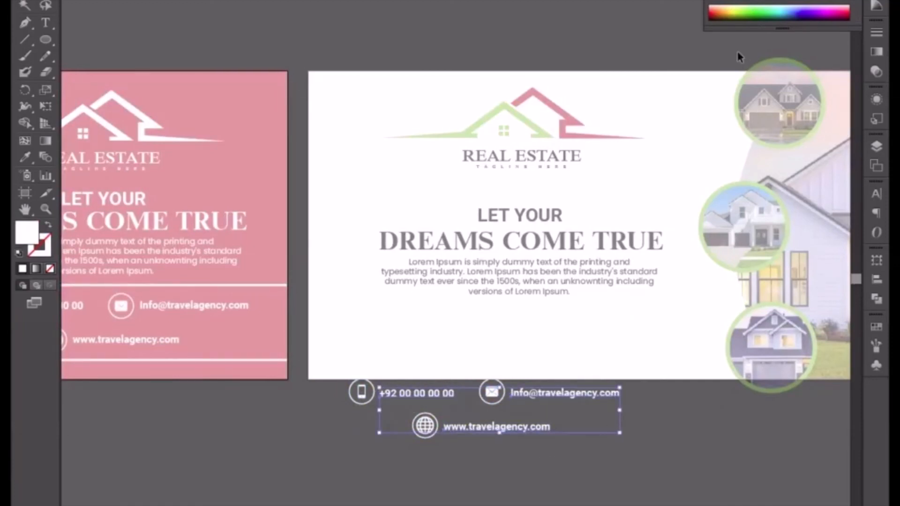
left_click(721, 2)
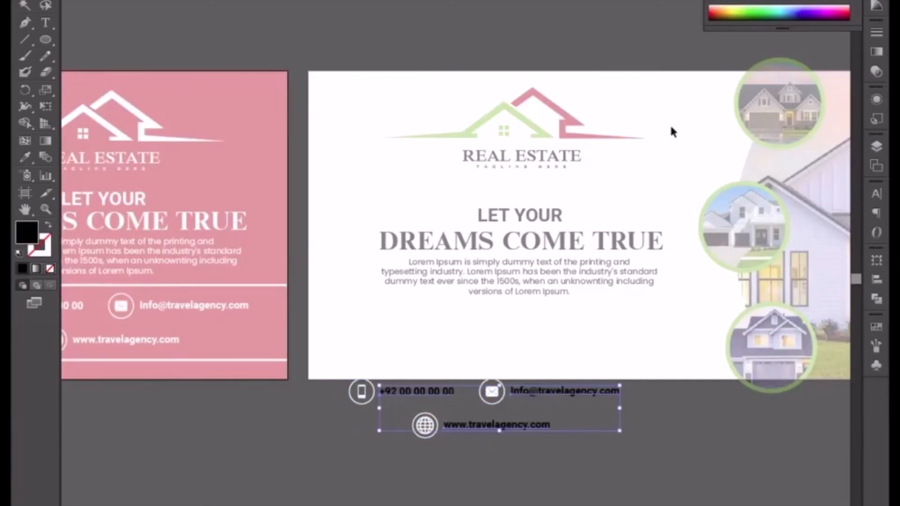
left_click(572, 463)
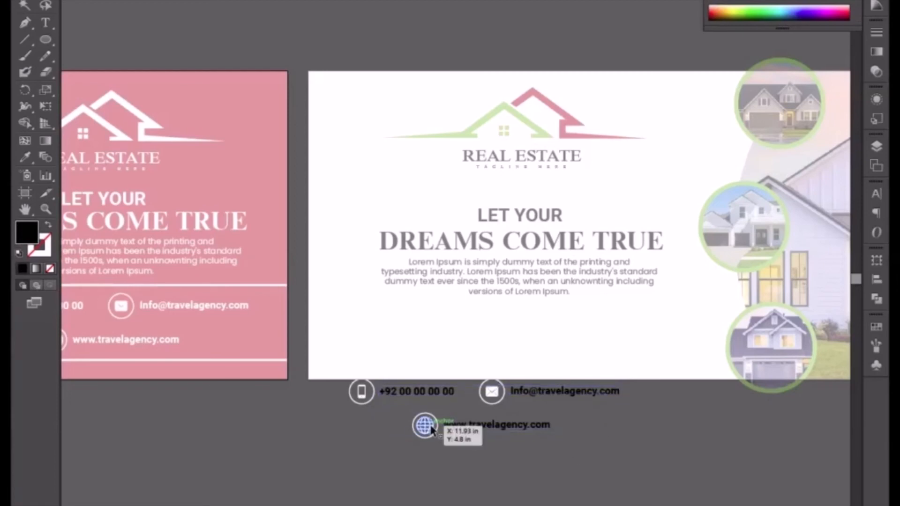
- Set the stroke of the rings around the phone, envelope and globe icons to the dark red swatch
key("ctrl+plus")
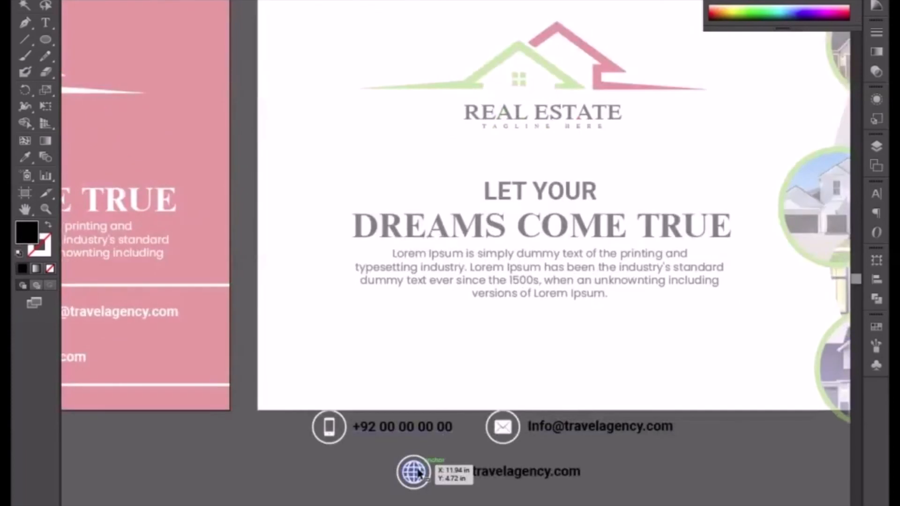
left_click(424, 464)
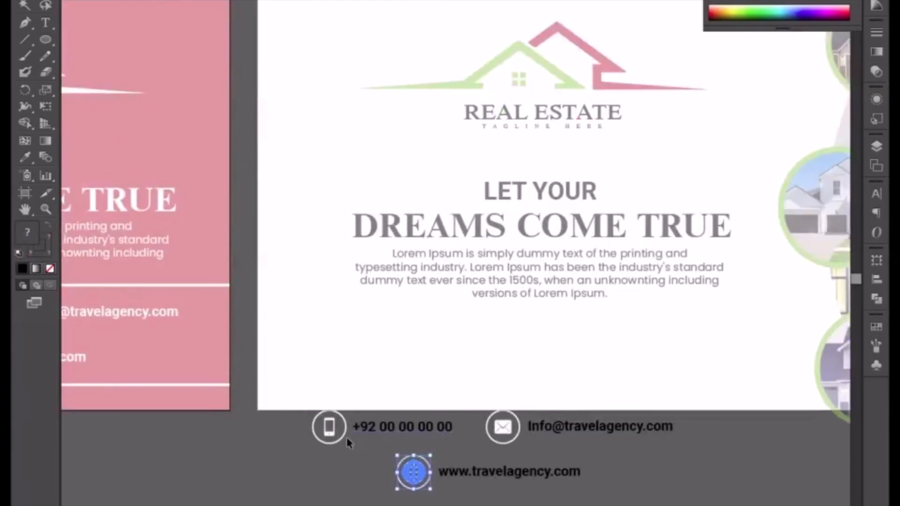
left_click(451, 453)
key("a")
left_click(414, 455)
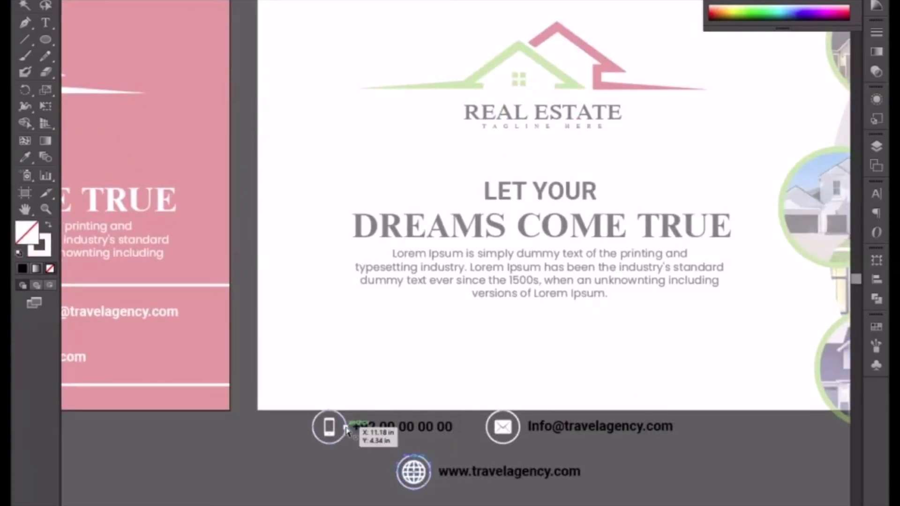
left_click(346, 436, "shift")
left_click(486, 428, "shift")
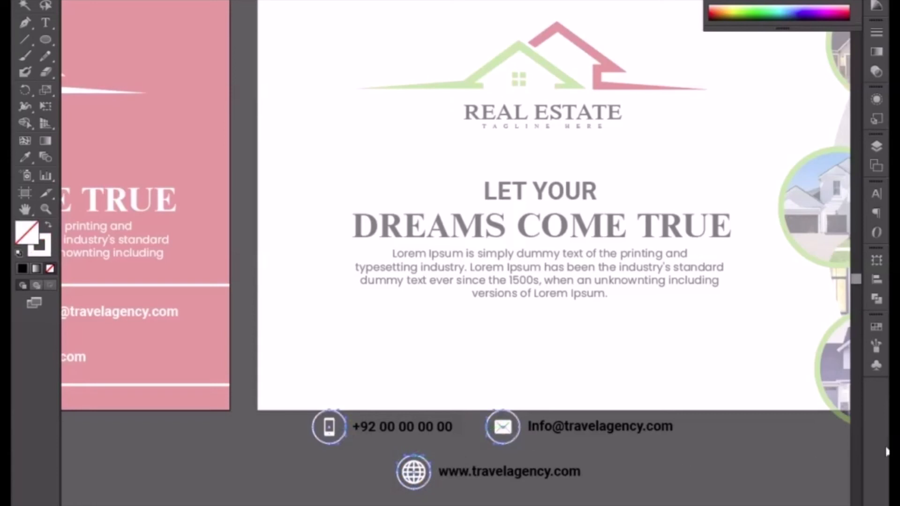
key("x")
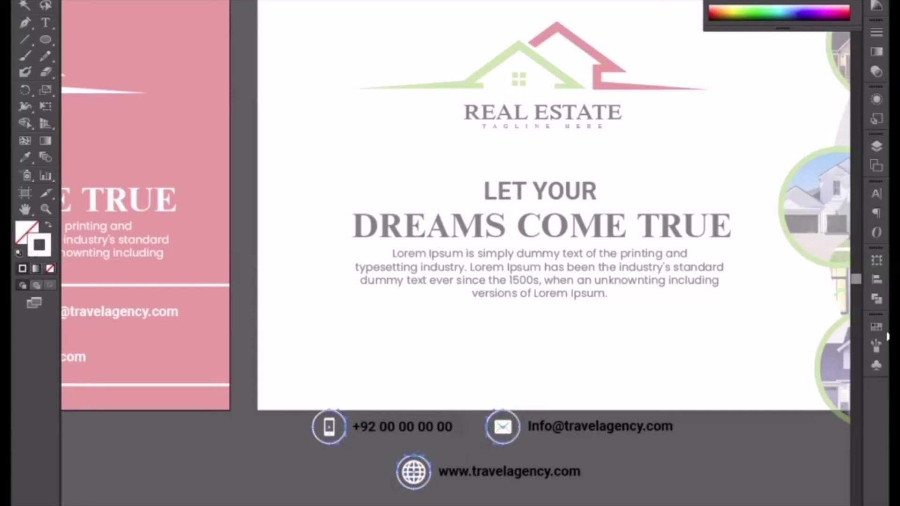
left_click(876, 327)
left_click(734, 361)
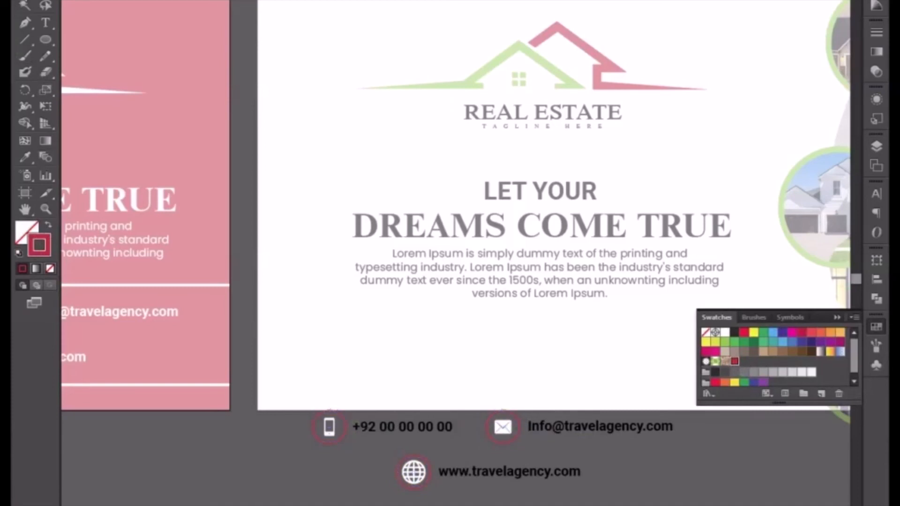
- Fill the phone, envelope and globe icon shapes inside the red rings with black and give them no stroke
left_click(328, 435)
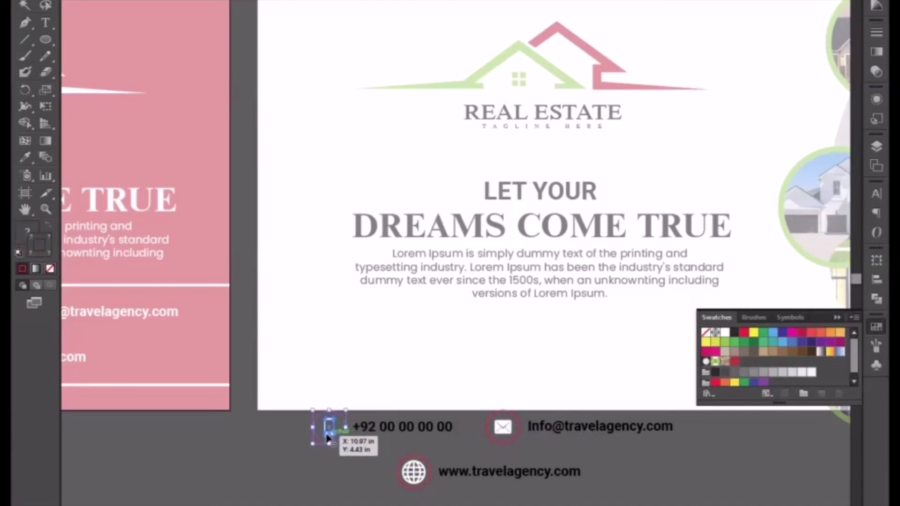
double_click(329, 430)
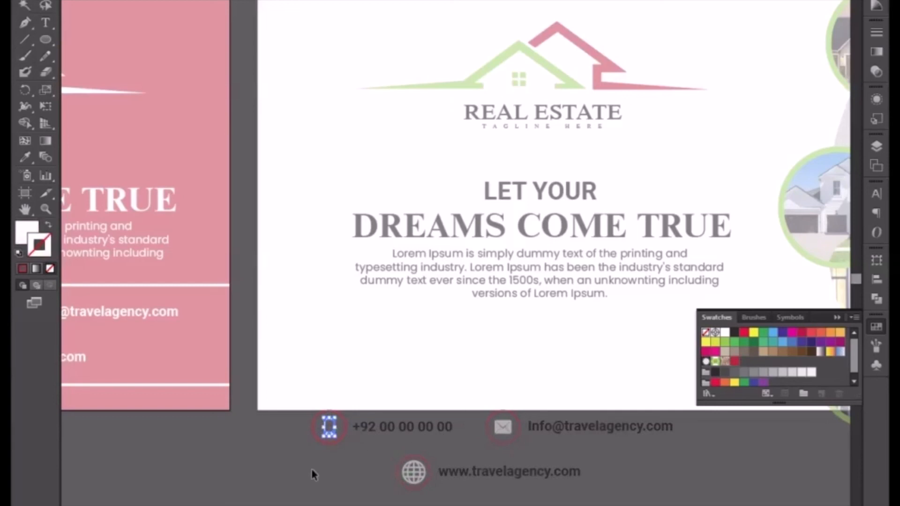
double_click(308, 480)
left_click_drag(311, 485, 368, 384)
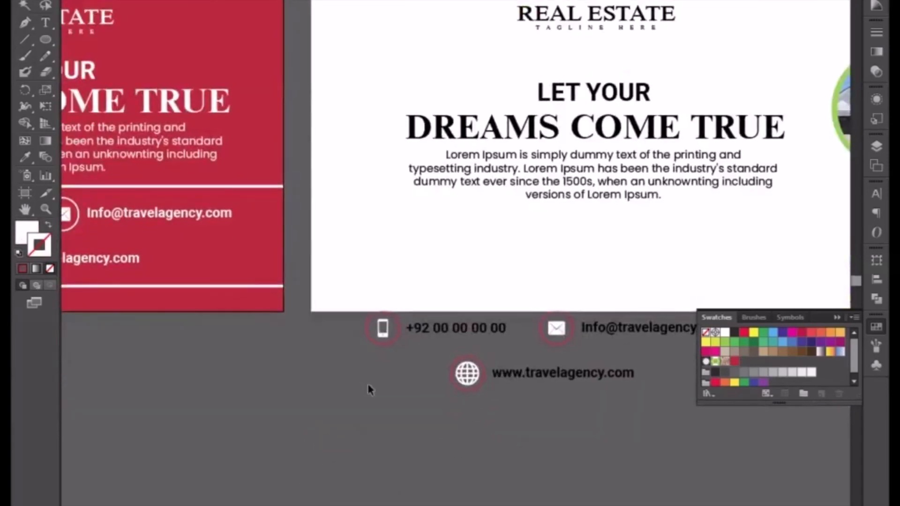
scroll(367, 389, "up", 5)
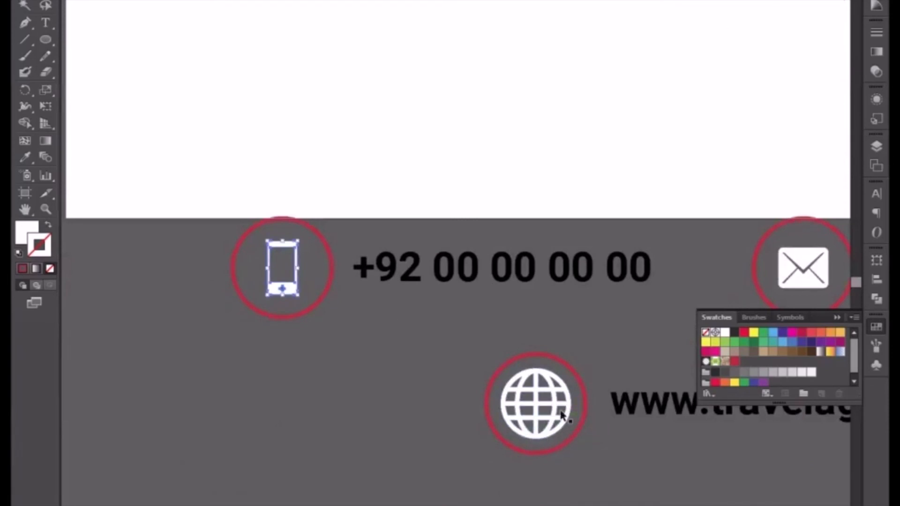
key("ctrl+plus")
key("ctrl+plus")
left_click_drag(603, 469, 232, 484)
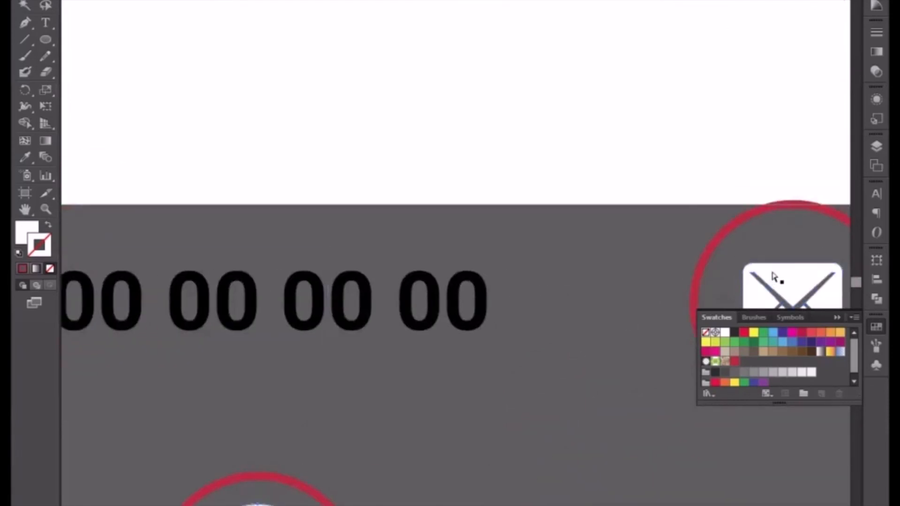
key("ctrl+minus")
key("ctrl+minus")
key("ctrl+minus")
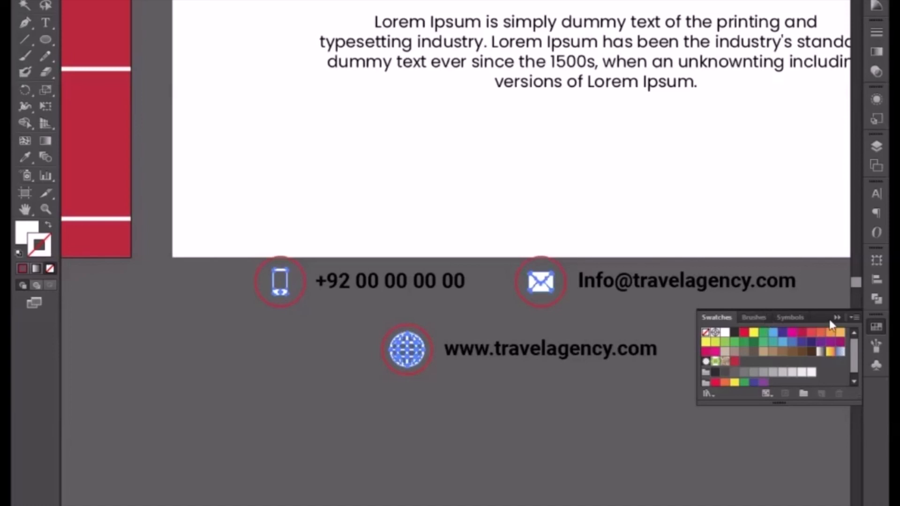
key("ctrl+minus")
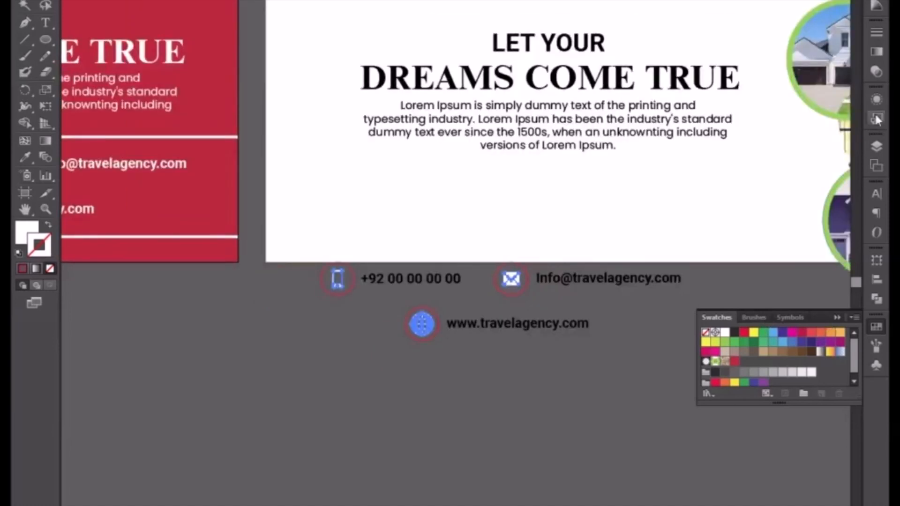
left_click(876, 7)
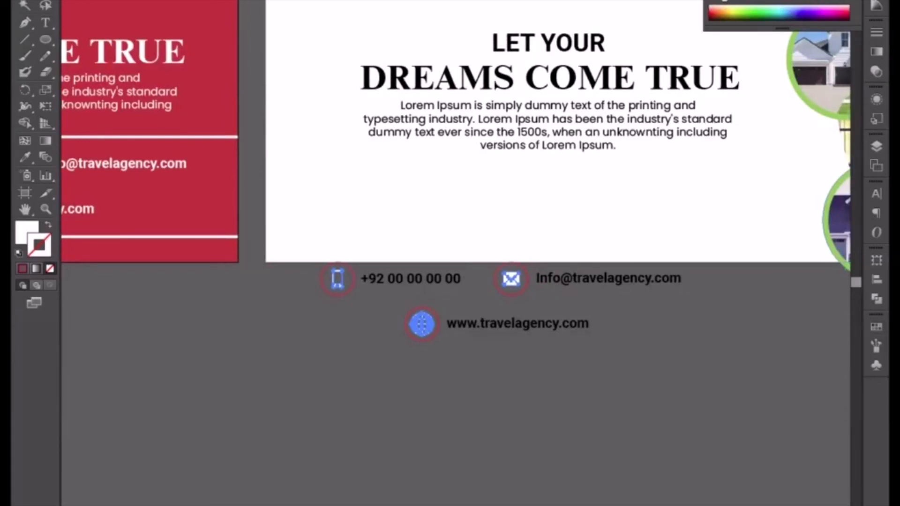
key("d")
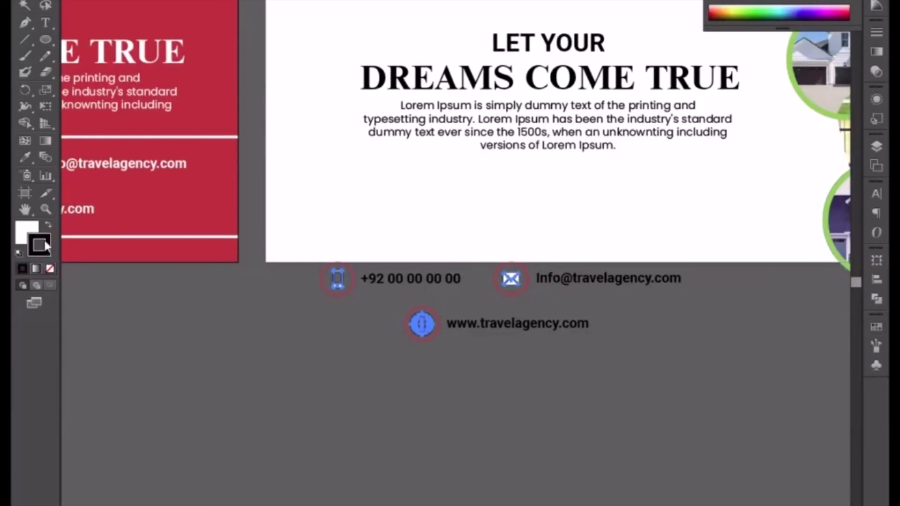
left_click(49, 268)
left_click(30, 231)
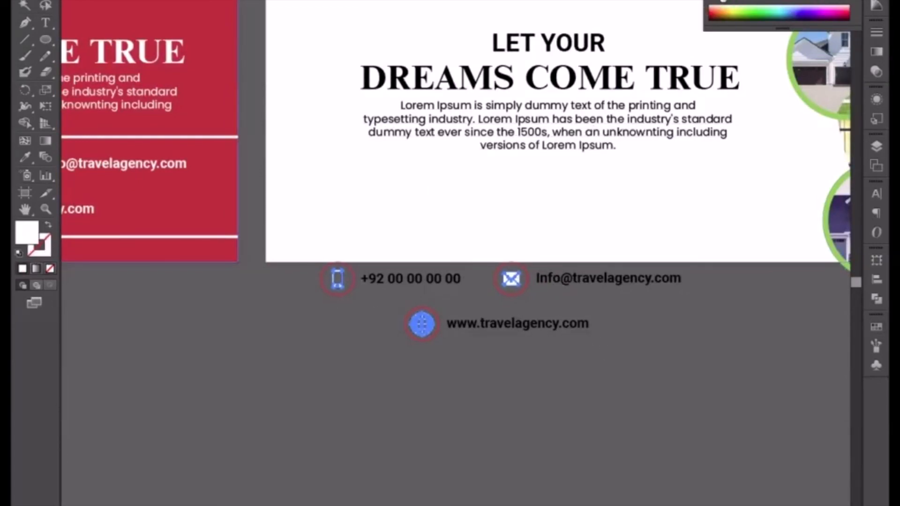
left_click(723, 1)
left_click(544, 426)
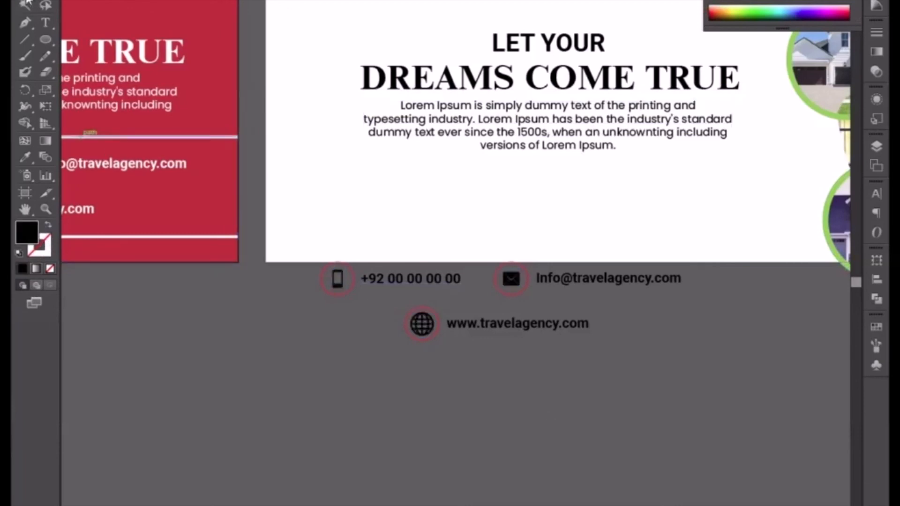
- Place the website entry beside the e-mail entry to form one row, and move the contact row onto the second banner's lower edge area
double_click(467, 324)
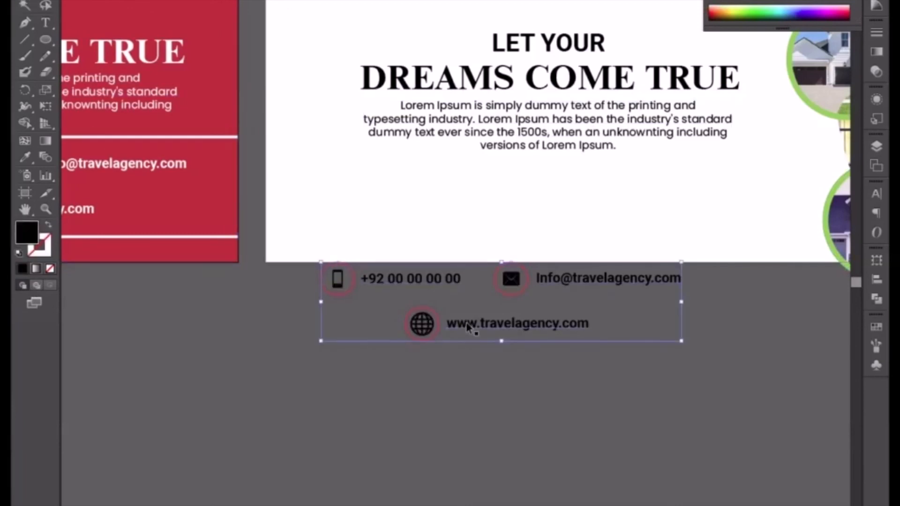
left_click_drag(524, 328, 799, 281)
left_click(613, 339)
left_click_drag(612, 339, 439, 349)
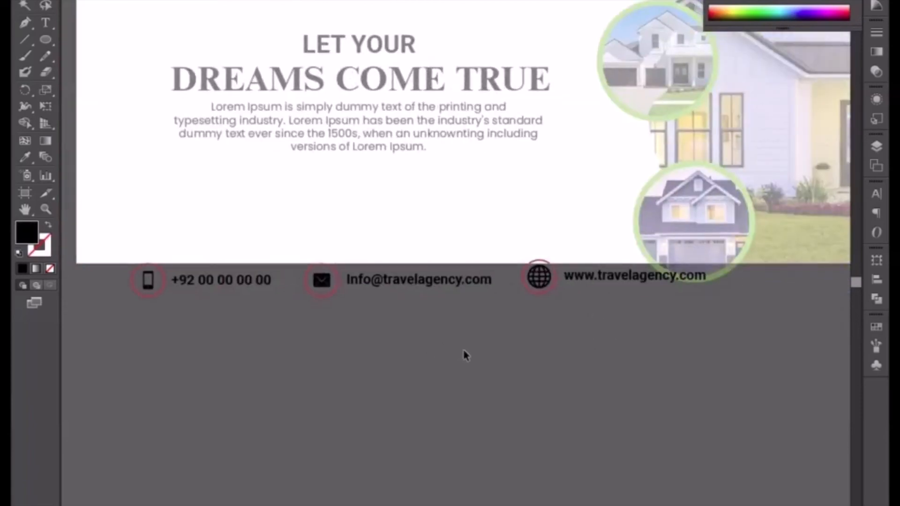
left_click_drag(124, 225, 576, 333)
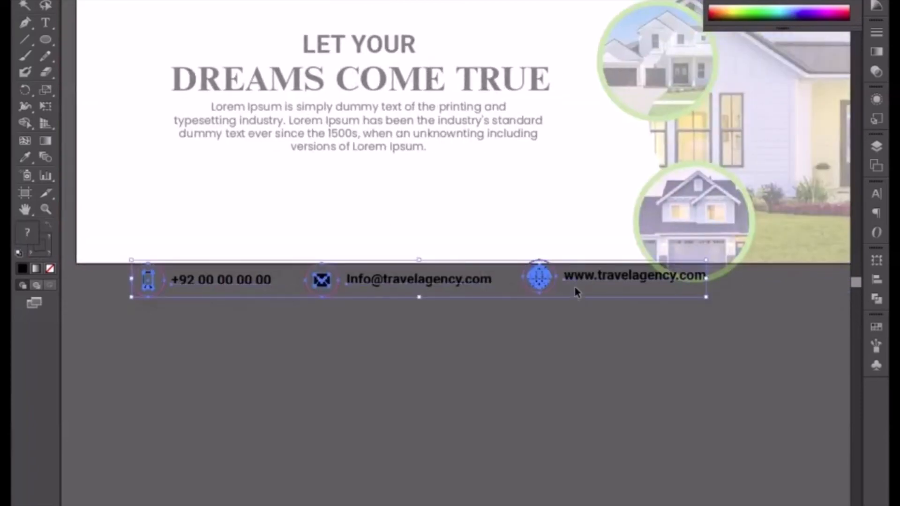
left_click_drag(558, 286, 523, 223)
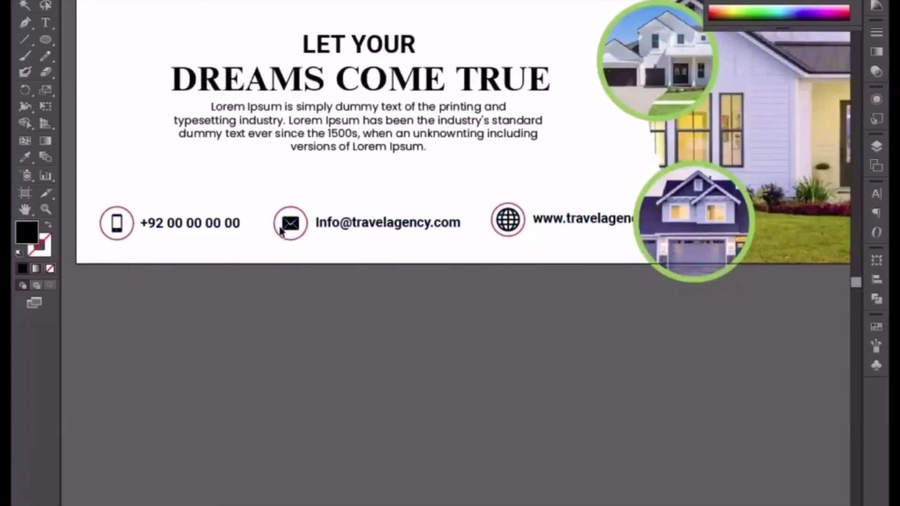
- Shift the e-mail and website entries closer to the phone entry to tighten the gaps in the contact row
left_click(354, 227)
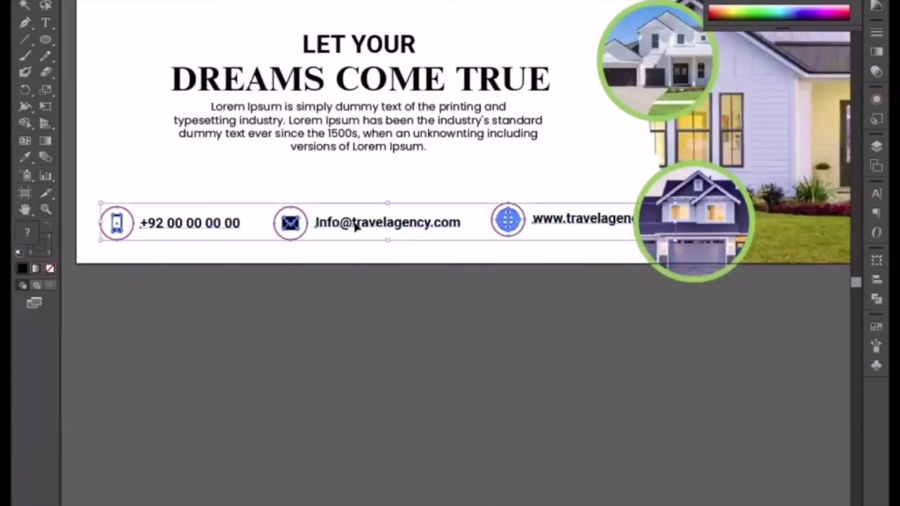
double_click(354, 227)
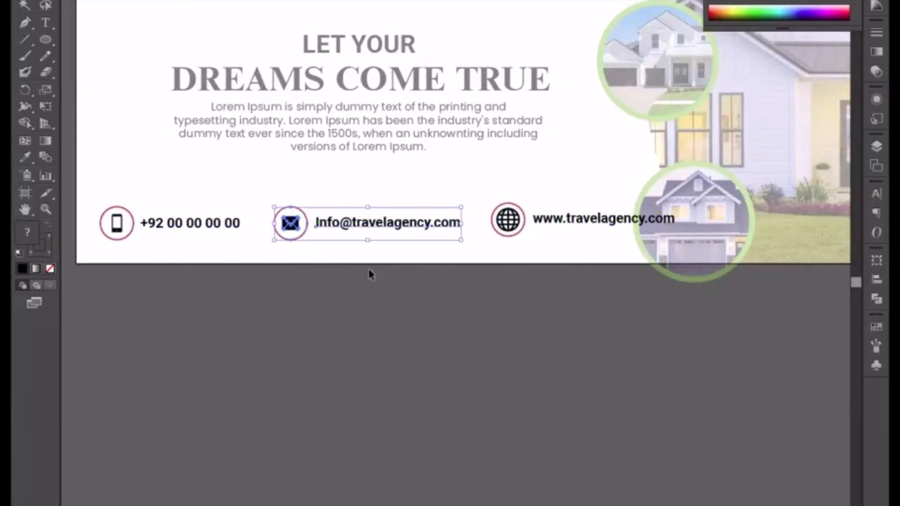
key("shift+Left")
left_click_drag(483, 183, 542, 253)
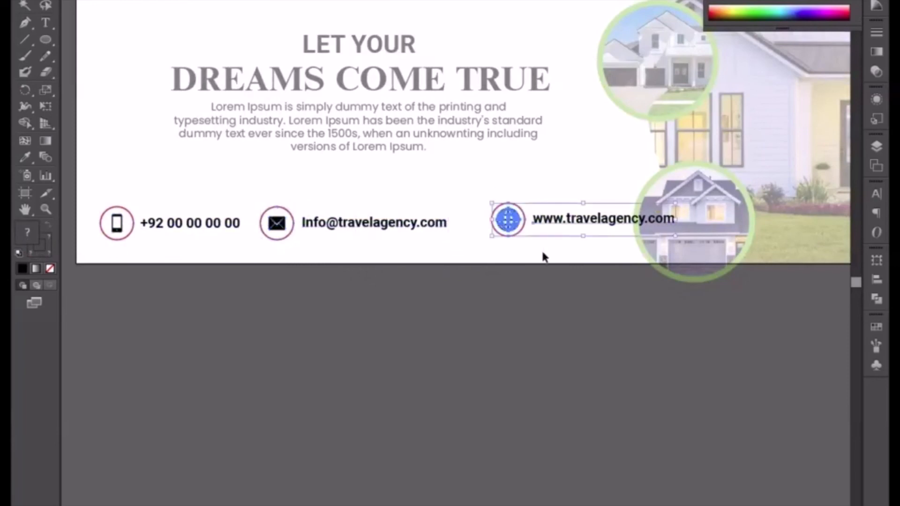
key("shift+Left")
key("shift+Left")
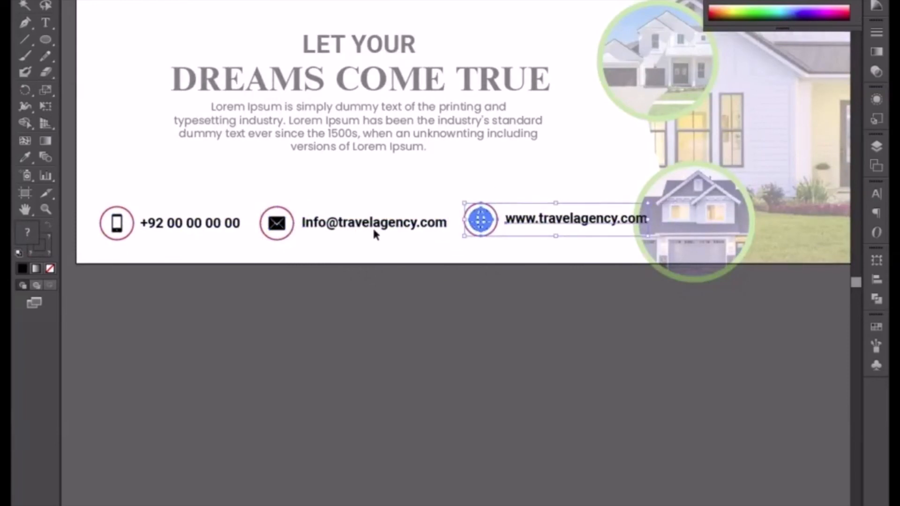
left_click_drag(271, 201, 352, 246)
key("Left")
key("Left")
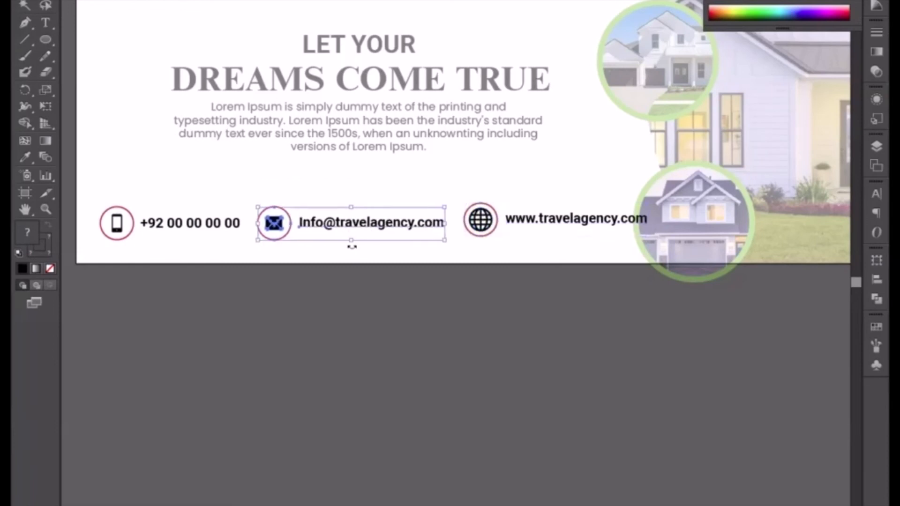
double_click(392, 339)
- Scale the contact row down proportionally so it ends before the lowest house photo, and nudge it slightly down
left_click_drag(448, 298, 482, 410)
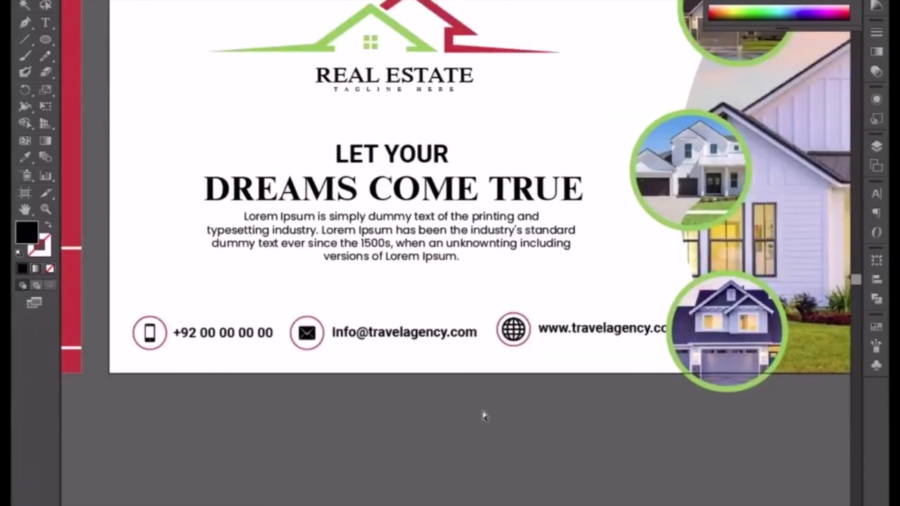
key("ctrl+minus")
left_click(481, 325)
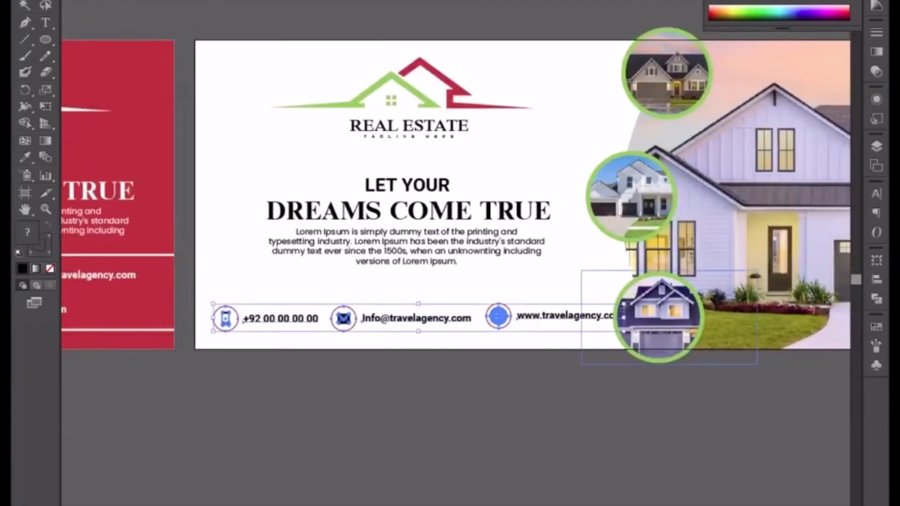
left_click_drag(617, 307, 602, 333)
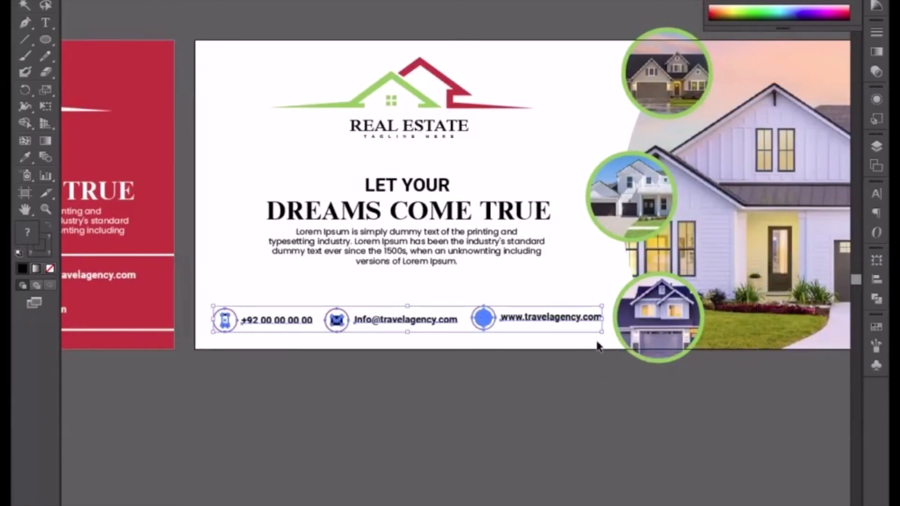
key("Down")
key("Down")
key("Up")
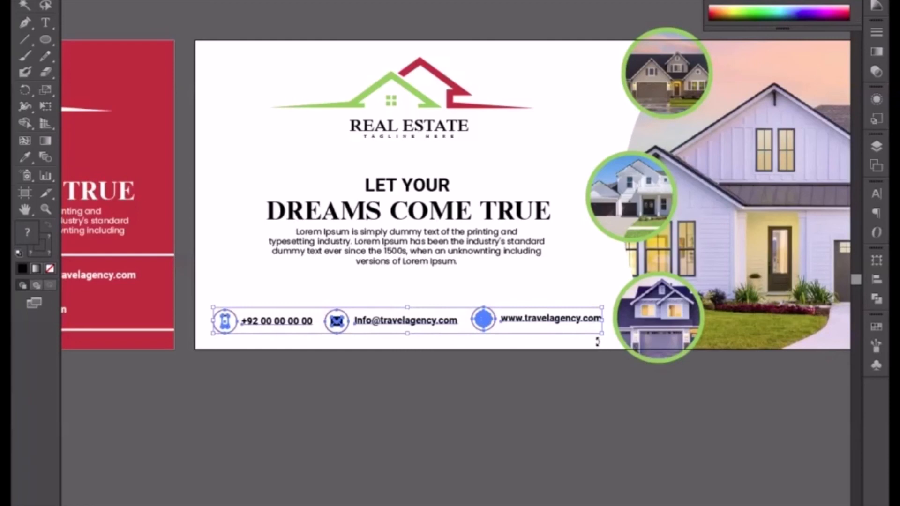
- Move the Lorem Ipsum paragraph on the second banner slightly down, away from the heading
left_click(402, 240)
key("shift+Down")
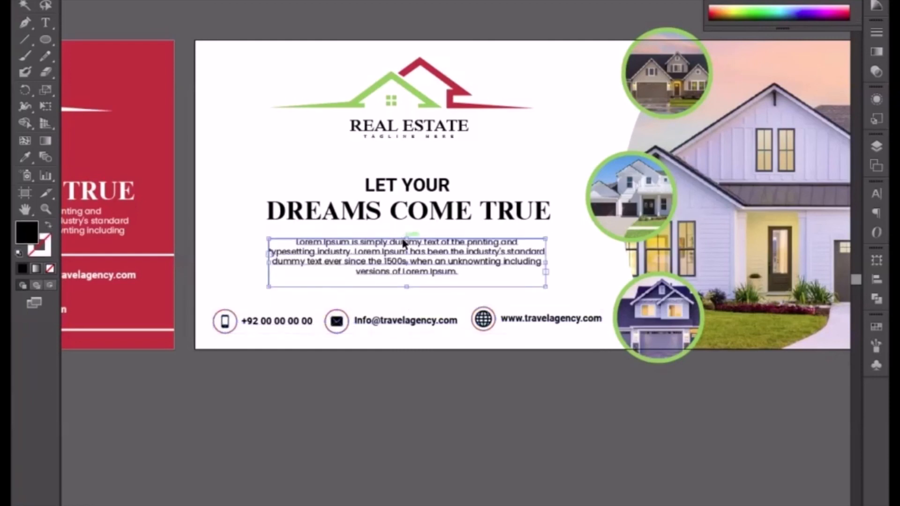
left_click(478, 486)
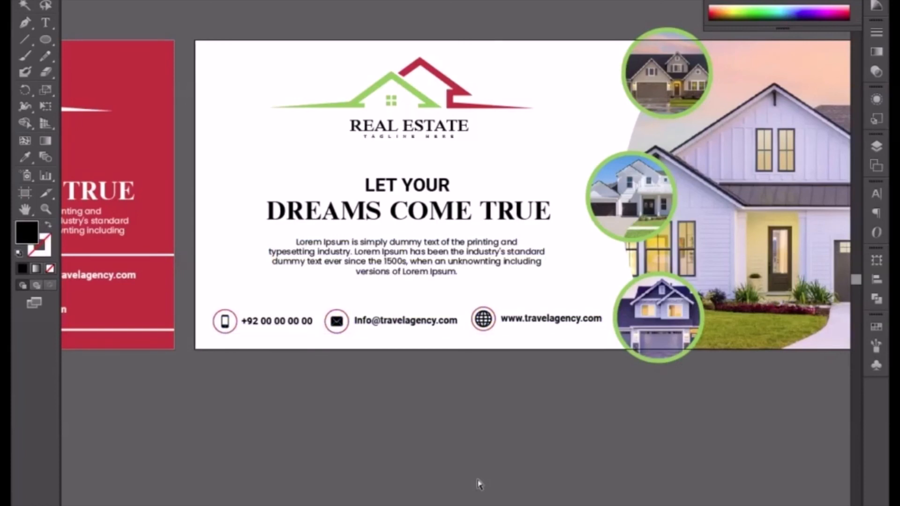
key("t")
left_click_drag(524, 318, 577, 316)
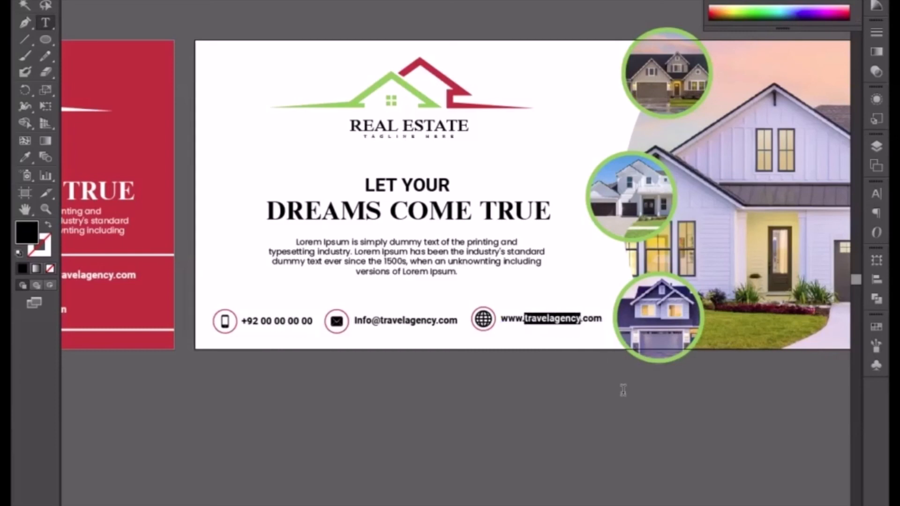
type("rea")
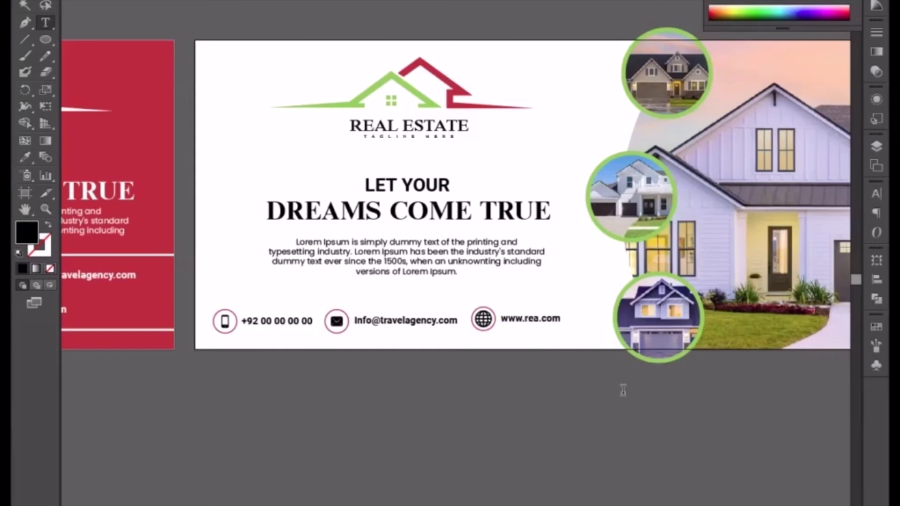
type("lestate")
- Change the domain name in the second banner's e-mail entry to realestate
left_click_drag(382, 320, 435, 316)
type("rea")
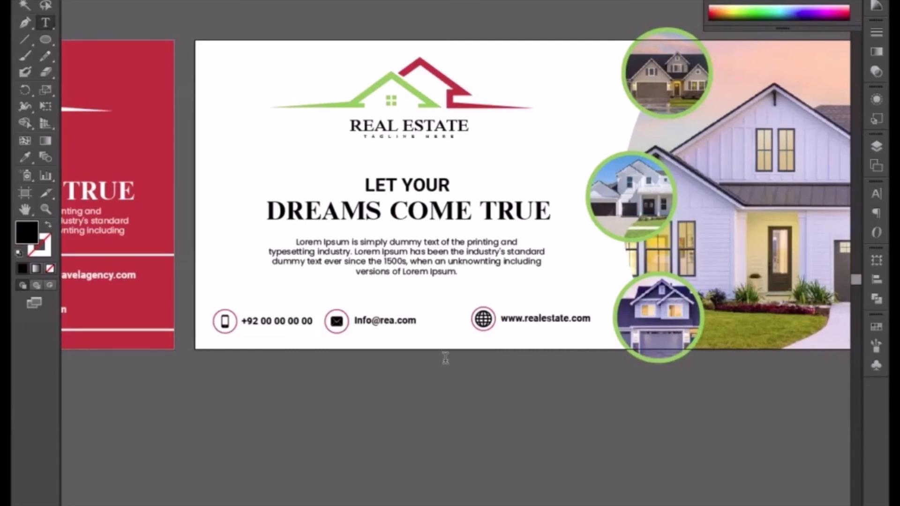
type("les")
type("tar")
key("Escape")
left_click(401, 350)
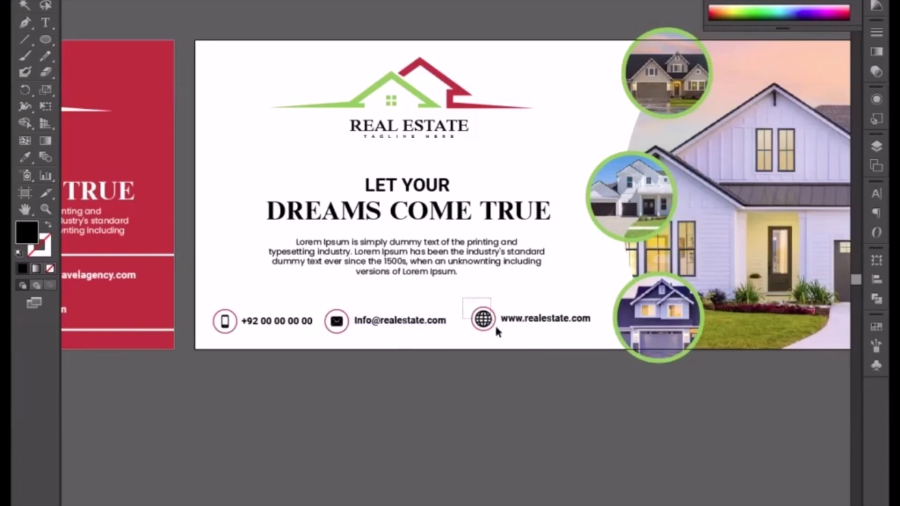
- Move the globe icon and website text inside the contact row group closer to the e-mail entry
left_click(500, 328)
double_click(506, 321)
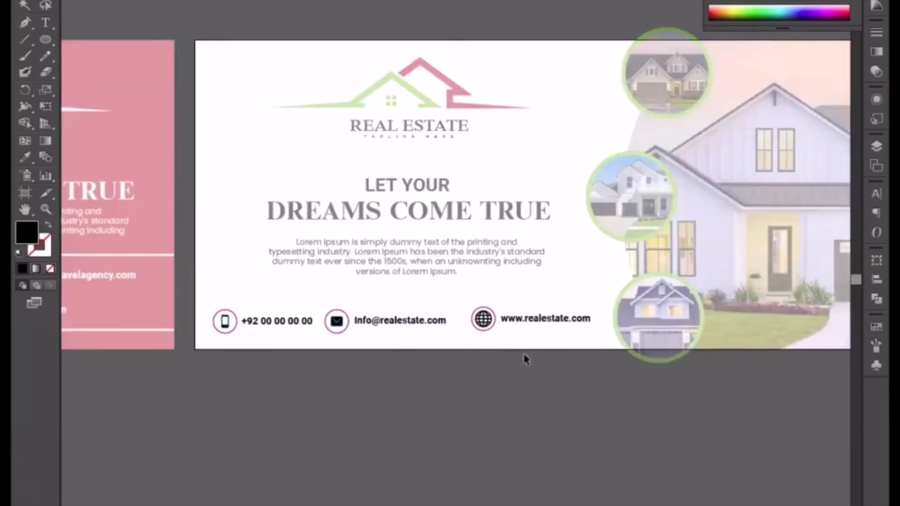
left_click_drag(471, 294, 510, 352)
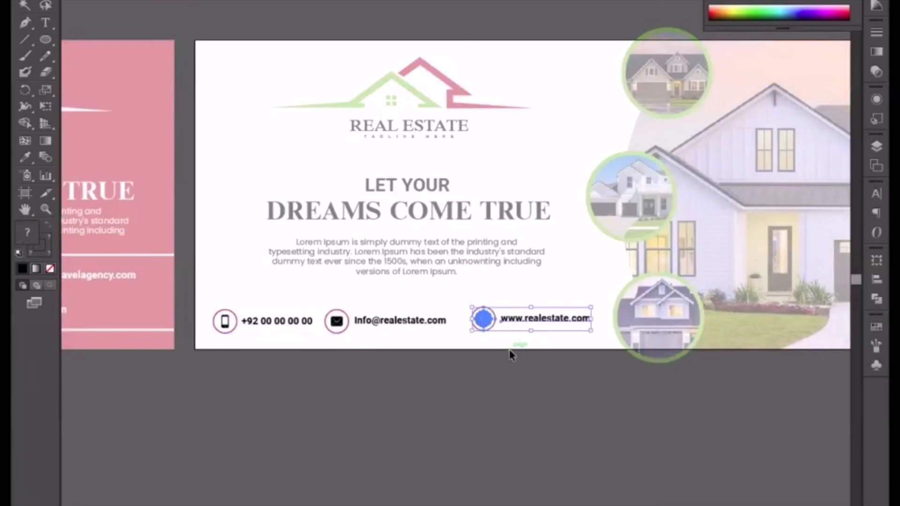
key("Left")
key("Left")
key("Left")
key("Left")
key("Left")
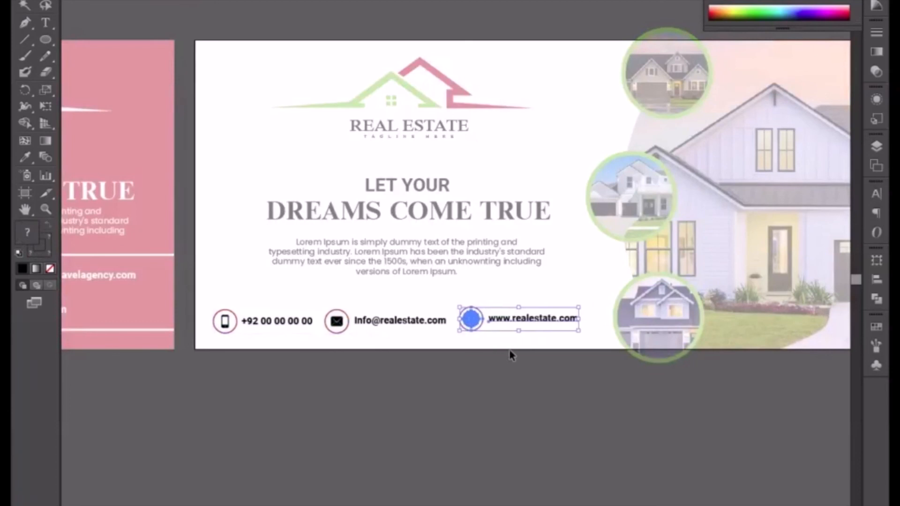
double_click(449, 389)
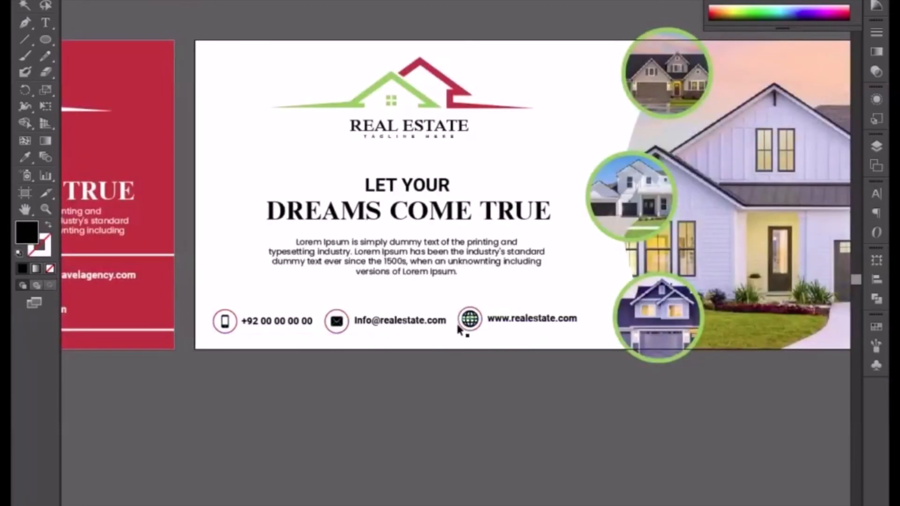
- Enlarge the second banner's contact row slightly and proportionally, ending it just before the lowest house photo
left_click(470, 320)
left_click_drag(578, 308, 604, 303)
left_click(541, 393)
left_click_drag(358, 391, 677, 419)
left_click(334, 342)
double_click(313, 338)
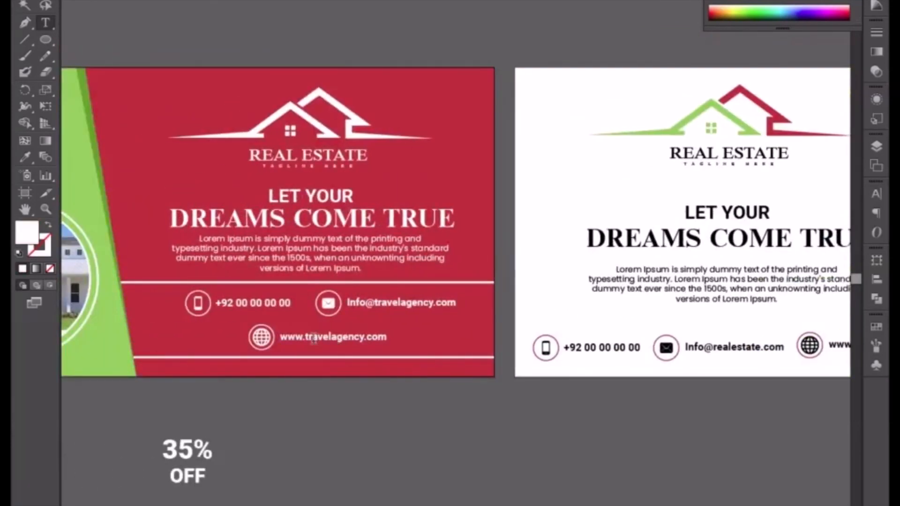
left_click_drag(305, 334, 363, 332)
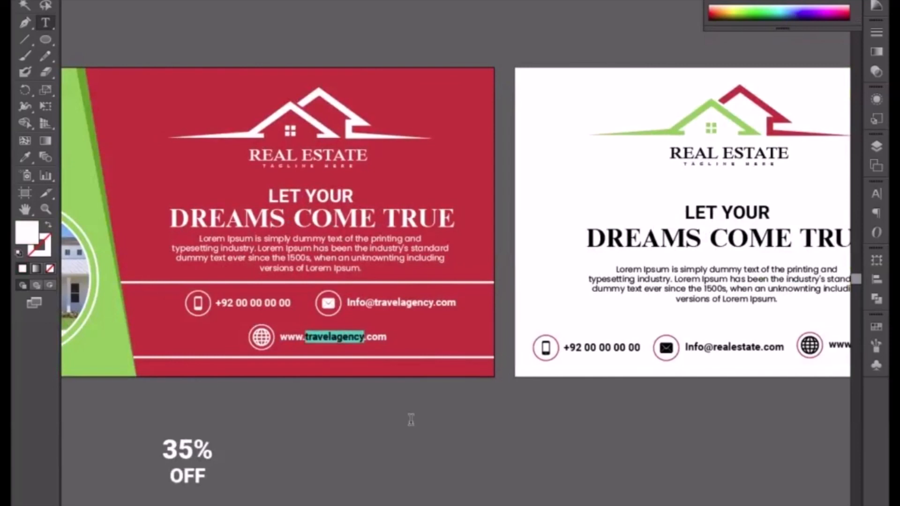
type("re")
type("alesta")
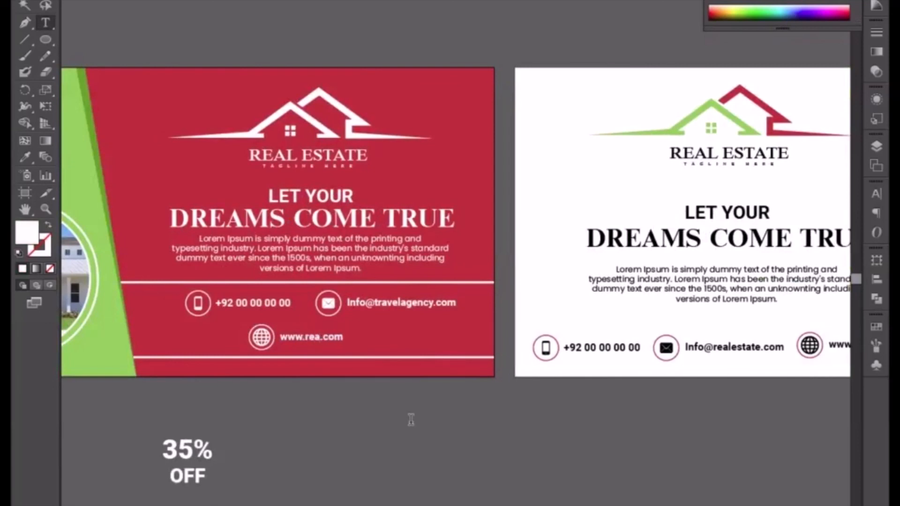
type("te")
- Change the domain name in the red banner's e-mail entry to realestate
left_click_drag(377, 298, 435, 303)
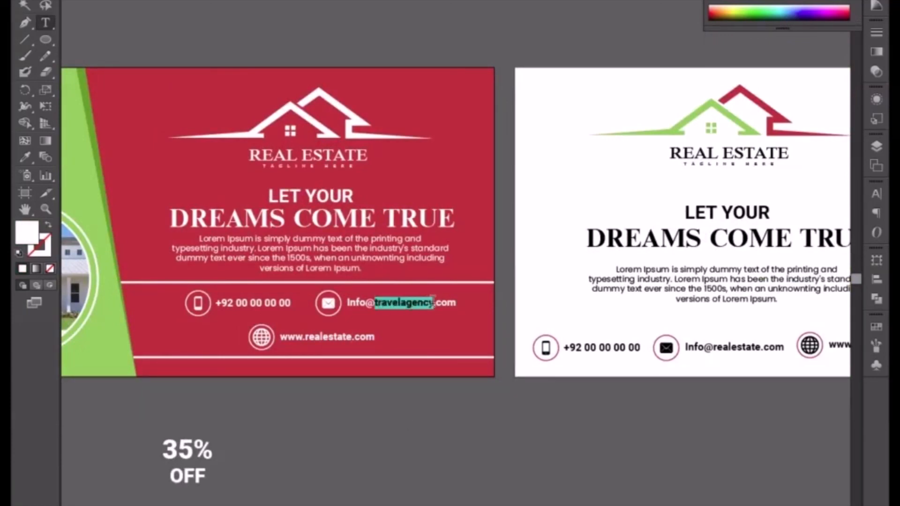
key("Right")
type("t")
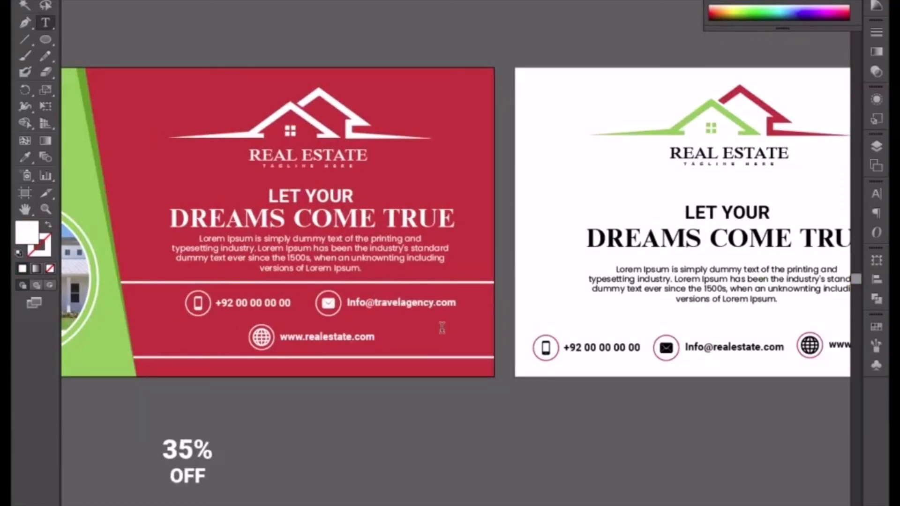
key("BackSpace")
key("BackSpace")
key("BackSpace")
key("BackSpace")
key("BackSpace")
key("BackSpace")
key("BackSpace")
key("BackSpace")
key("BackSpace")
key("BackSpace")
key("BackSpace")
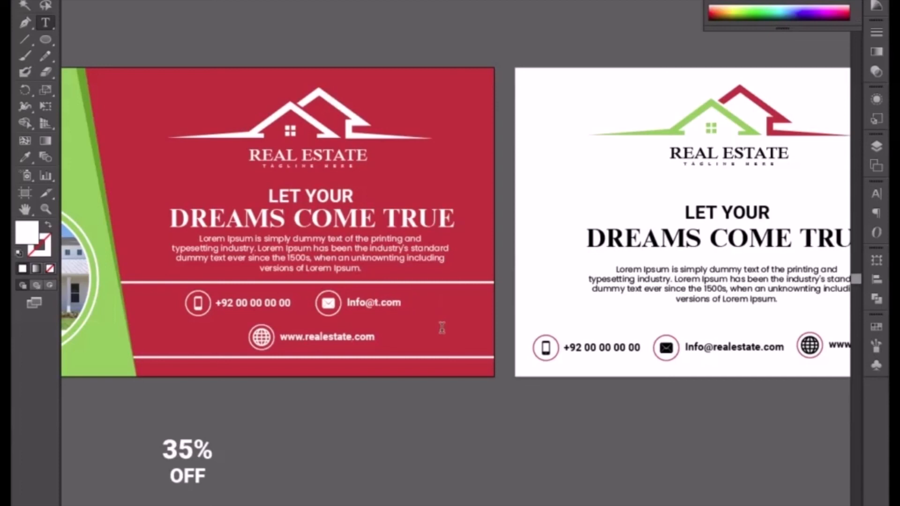
key("BackSpace")
type("realestate")
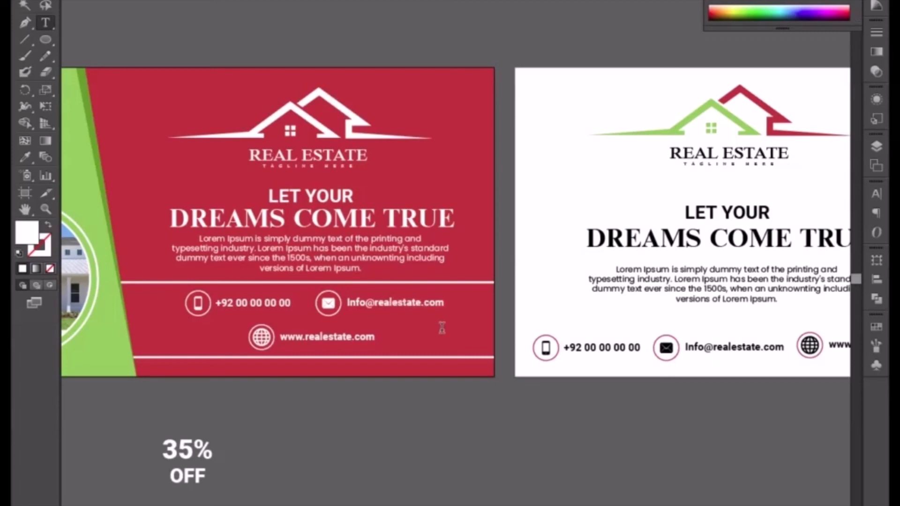
left_click(21, 4)
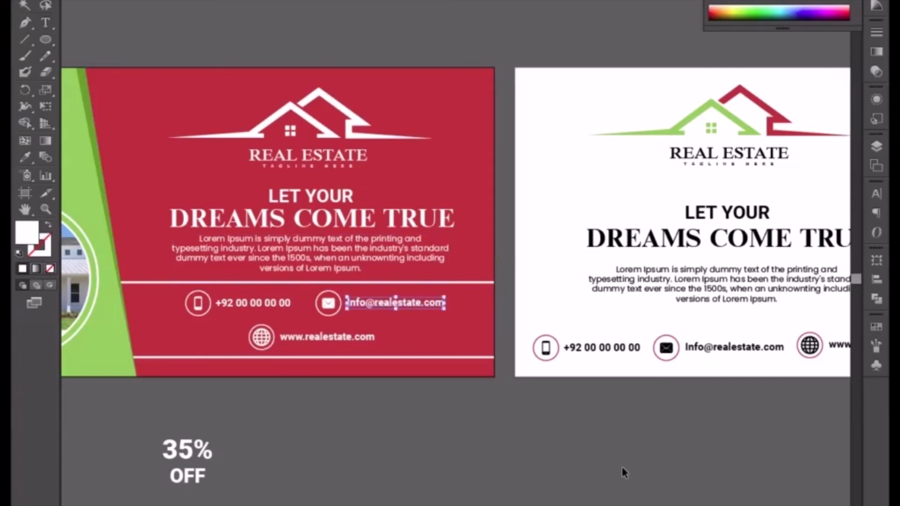
left_click(671, 463)
- Draw a rectangle about 5.99 × 0.65 in over the second banner's heading, from its outer edge to the middle house photo
left_click_drag(673, 465, 522, 449)
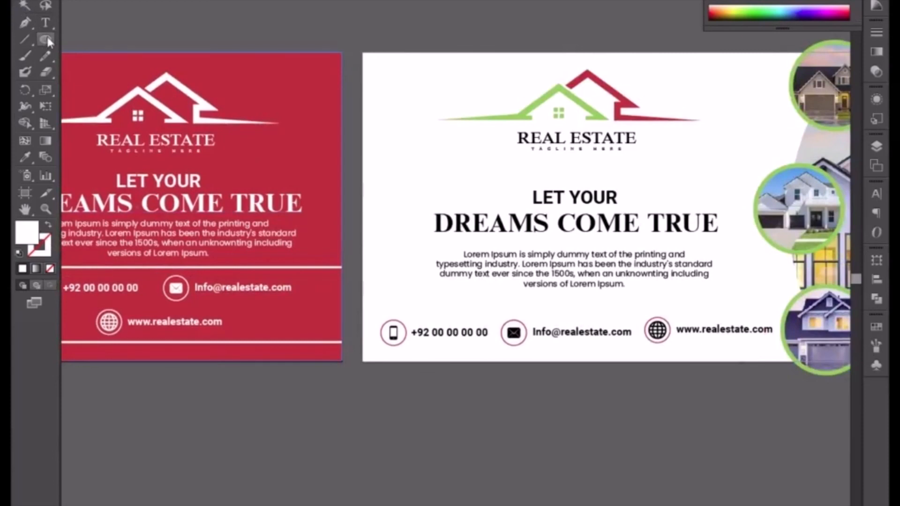
left_click_drag(45, 40, 112, 42)
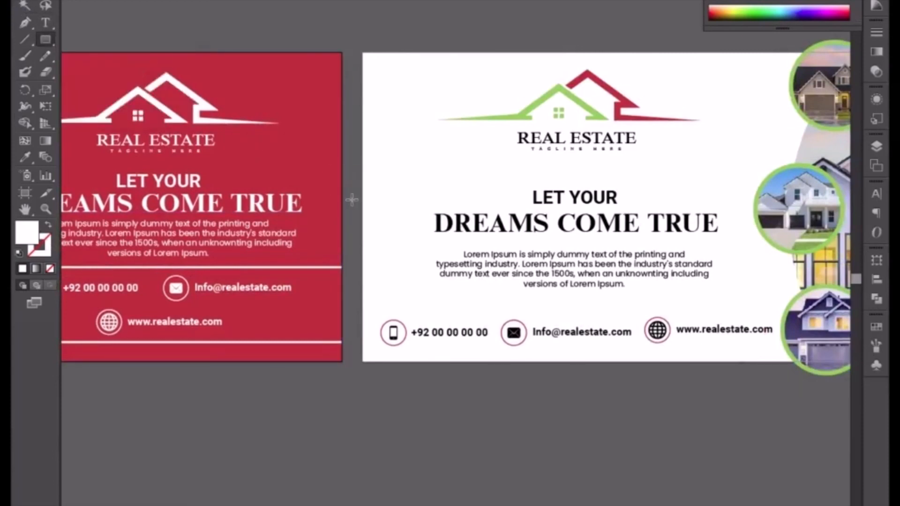
left_click_drag(362, 192, 807, 240)
left_click(807, 241)
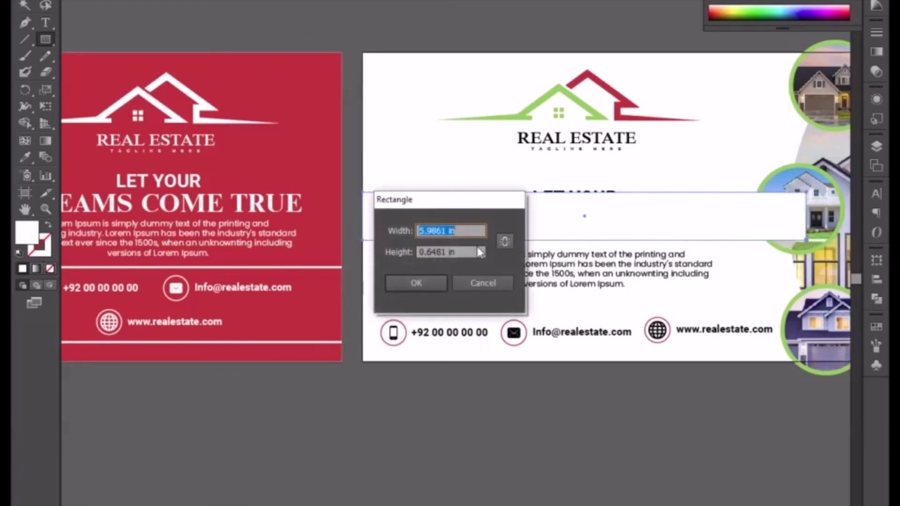
left_click(493, 289)
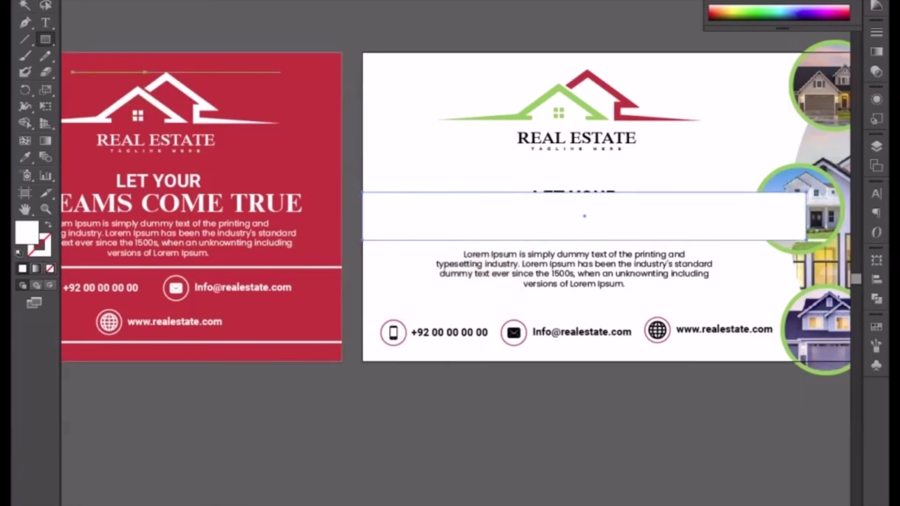
- Extend the rectangle's upper and lower edges so it fully covers both heading lines with some margin
key("v")
left_click_drag(584, 193, 584, 182)
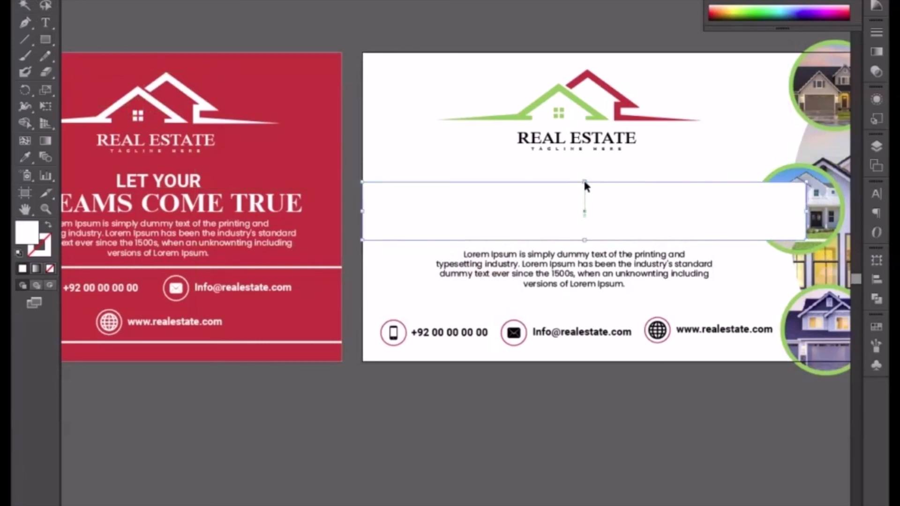
left_click_drag(585, 241, 585, 244)
- Fill the rectangle with the first banner's red using the Eyedropper, and send it to the back behind the heading and photos
left_click(26, 157)
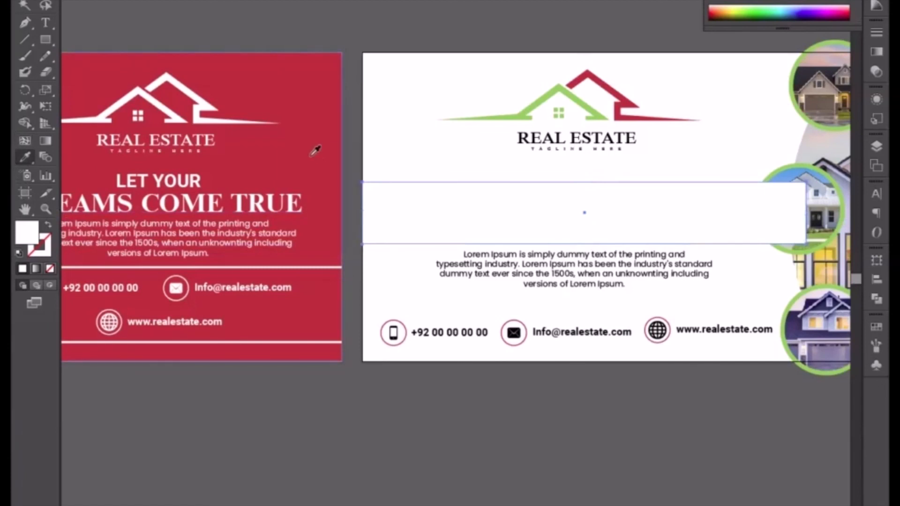
left_click(310, 155)
key("v")
right_click(536, 204)
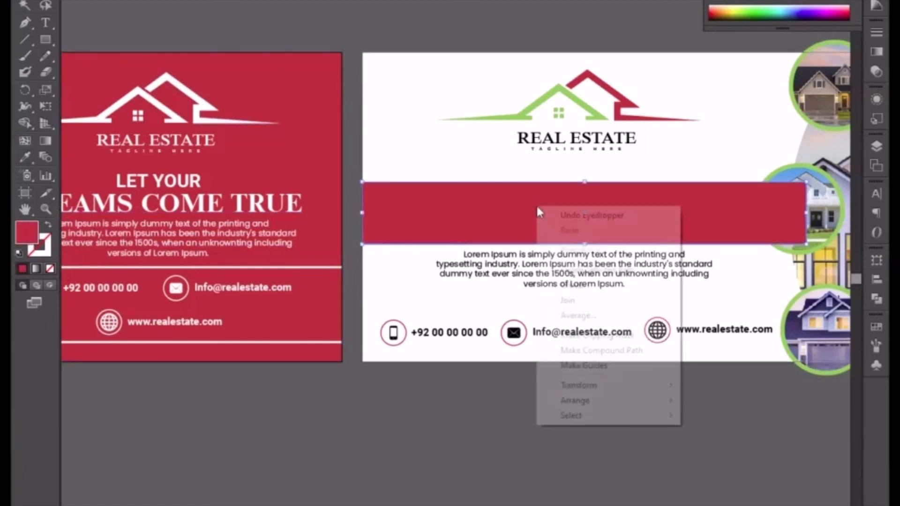
mouse_move(584, 403)
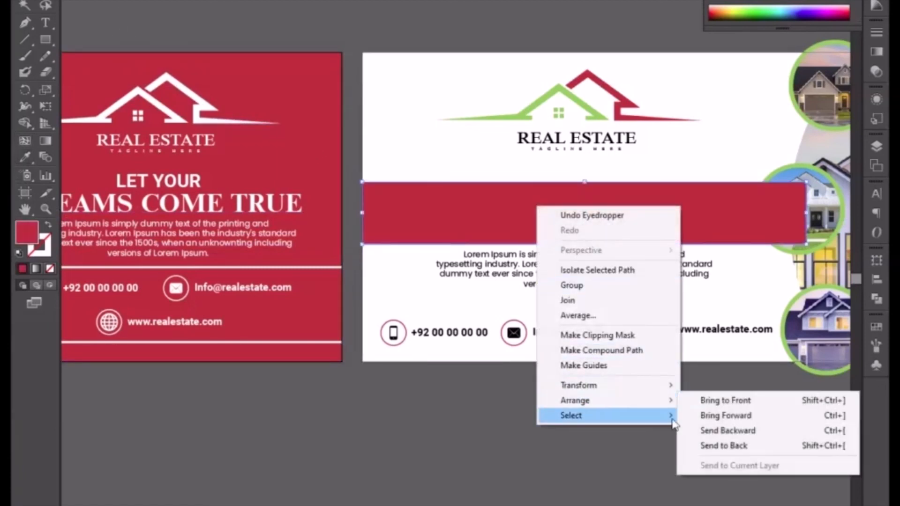
left_click(712, 446)
- Recolour the LET YOUR DREAMS COME TRUE heading on the red band to white
left_click(591, 235)
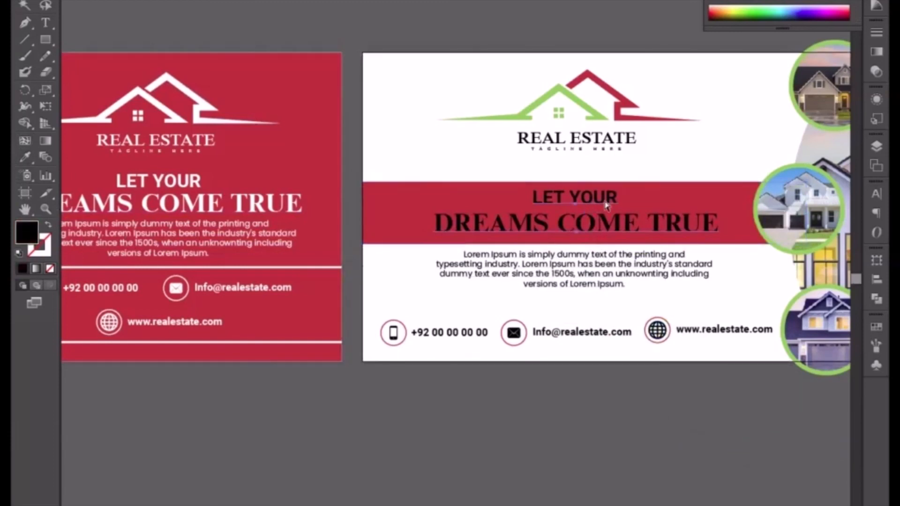
left_click(730, 3)
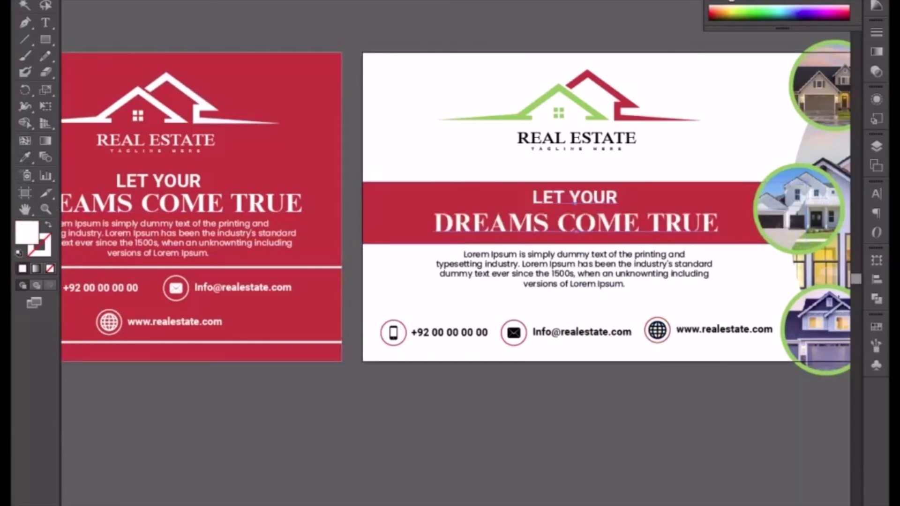
left_click(641, 379)
- Enlarge the Real Estate logo proportionally about its centre to fill more of the space above the red band
left_click_drag(662, 387, 495, 385)
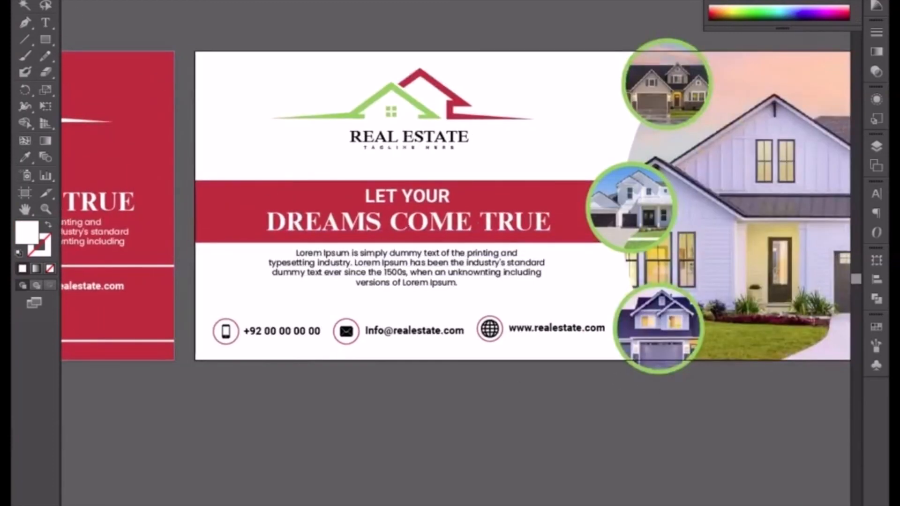
left_click(375, 141)
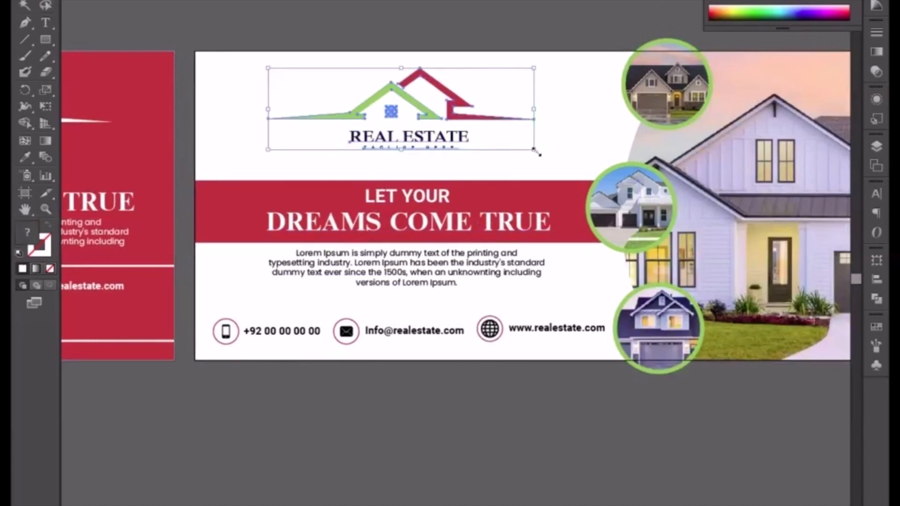
left_click_drag(534, 151, 558, 161)
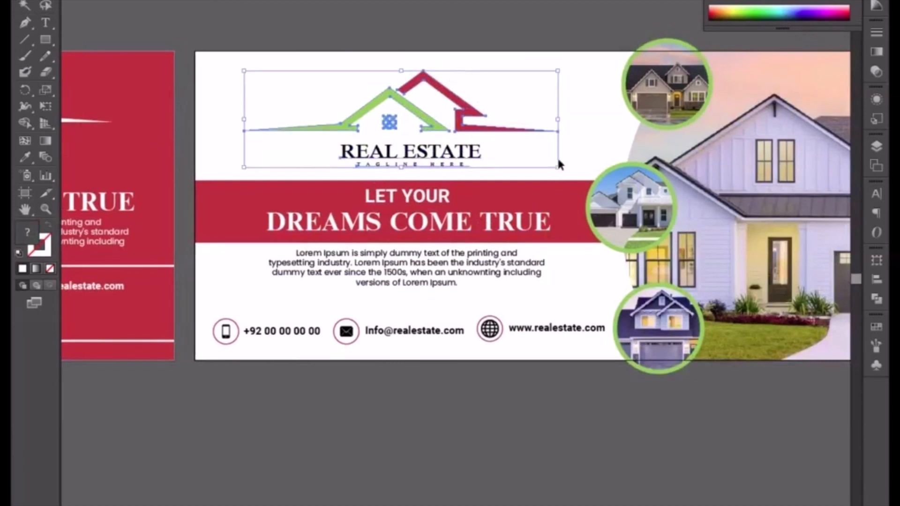
left_click(454, 474)
- Move the Lorem Ipsum paragraph slightly down, and nudge the red band together with its heading down a little
left_click(401, 276)
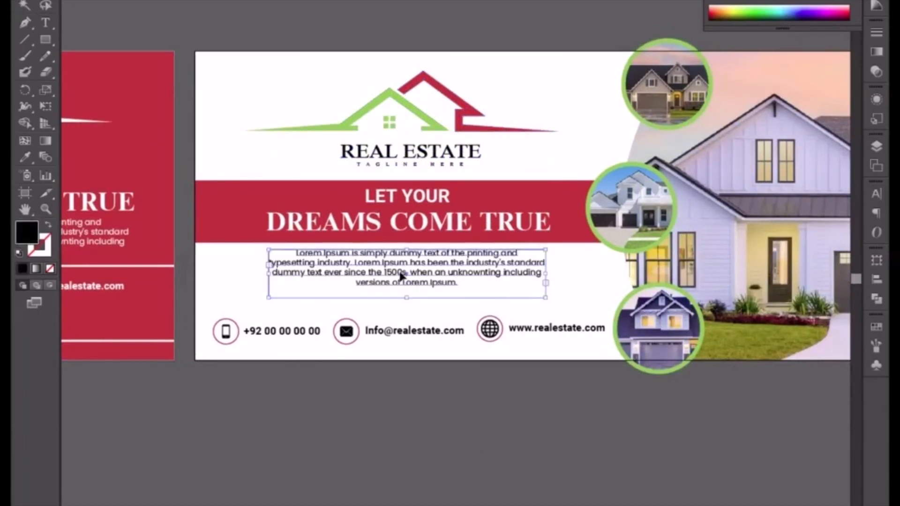
left_click_drag(402, 275, 401, 278)
left_click(414, 221)
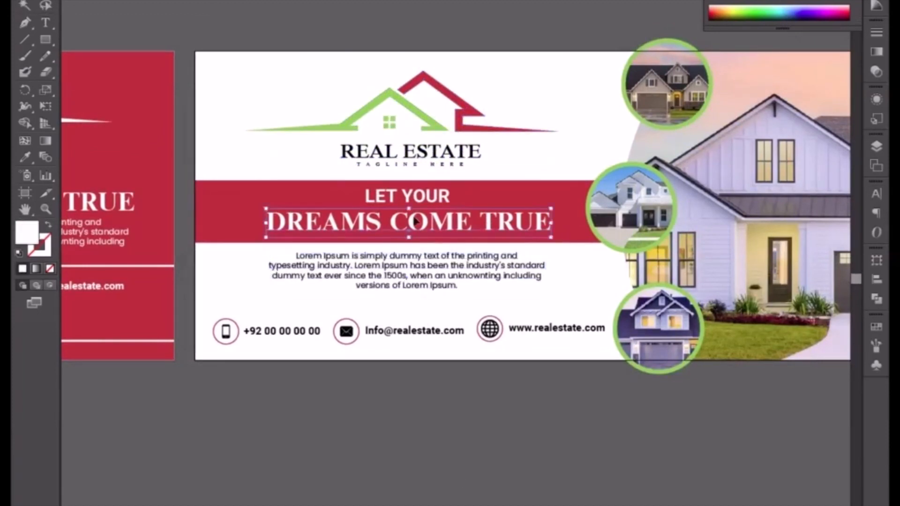
left_click(562, 206, "shift")
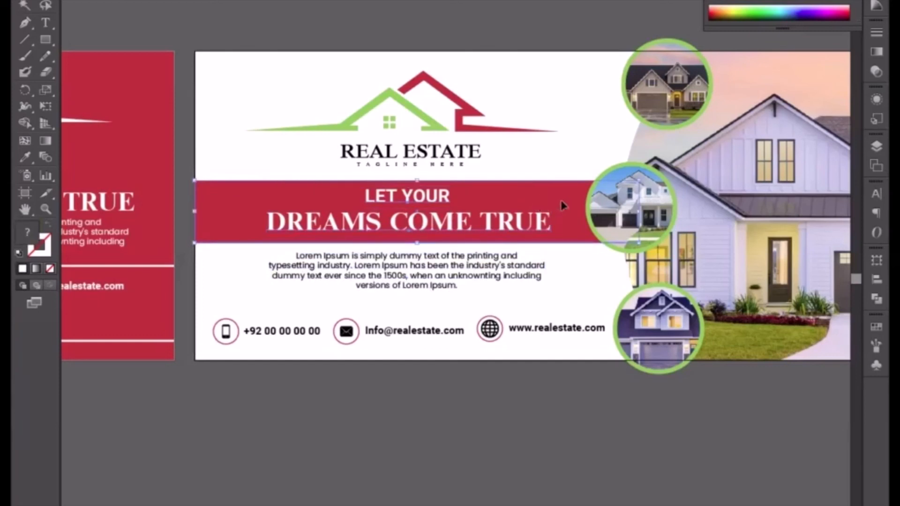
key("Down")
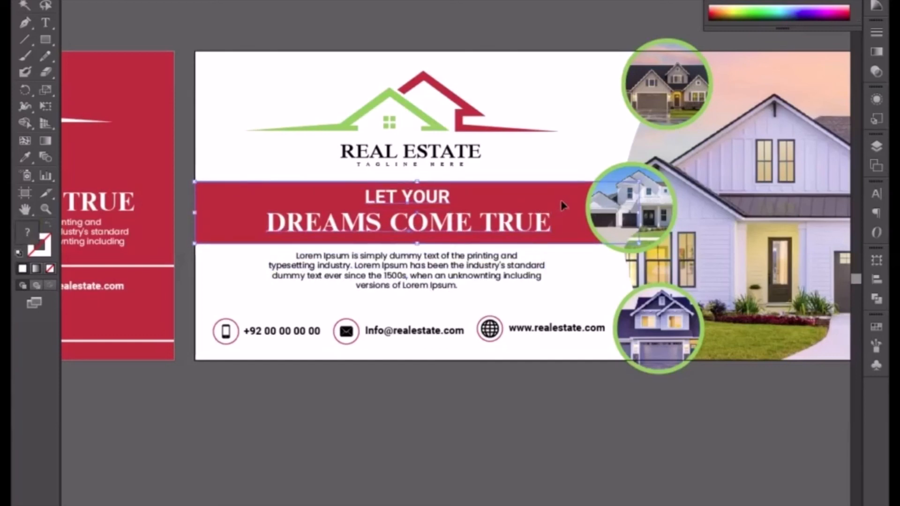
left_click(579, 375)
- Nudge the middle green-ringed house photo slightly down to centre it better on the red band
left_click_drag(569, 425, 455, 380)
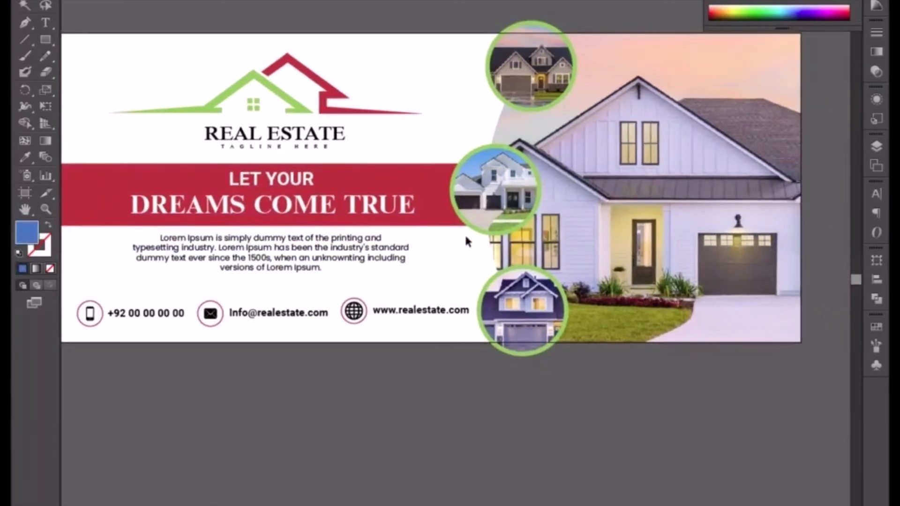
left_click(482, 209)
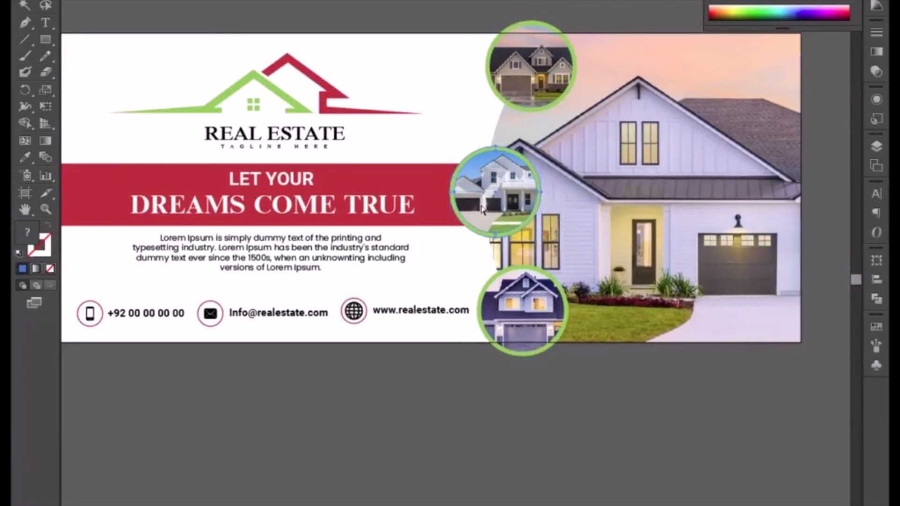
key("ctrl+minus")
left_click(458, 406)
left_click_drag(415, 389, 436, 403)
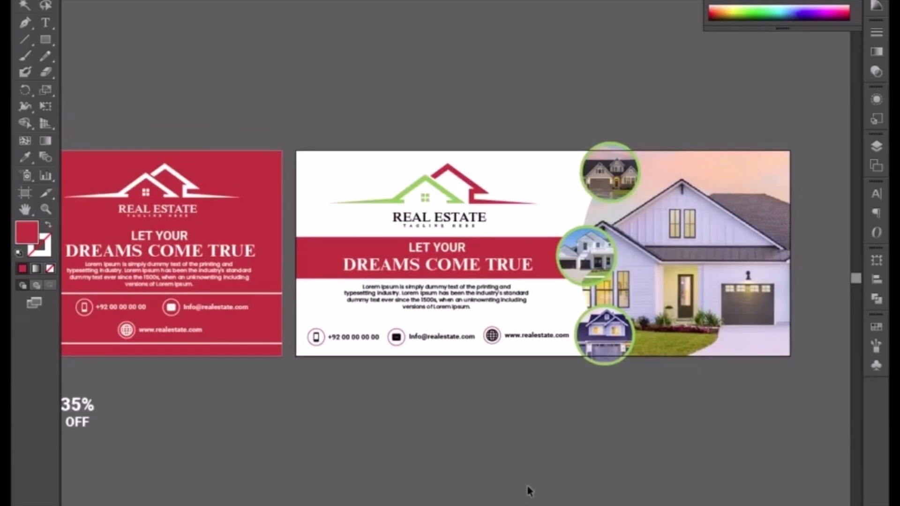
left_click_drag(383, 434, 546, 434)
mouse_move(325, 409)
left_mouse_down()
mouse_move(446, 437)
mouse_move(429, 433)
left_mouse_up()
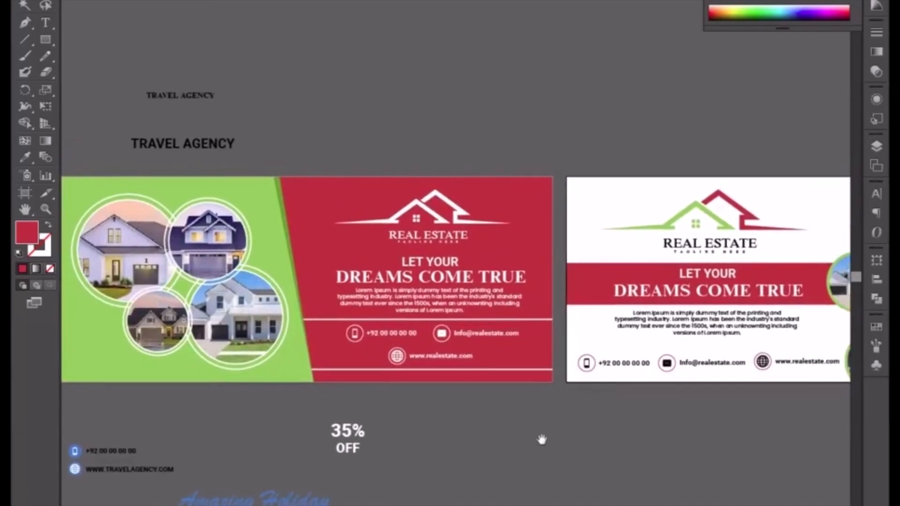
left_click_drag(539, 438, 525, 440)
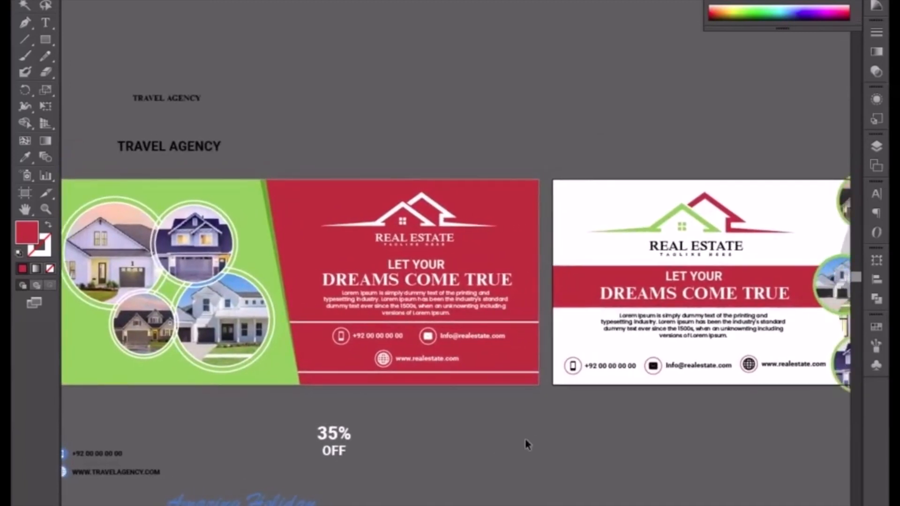